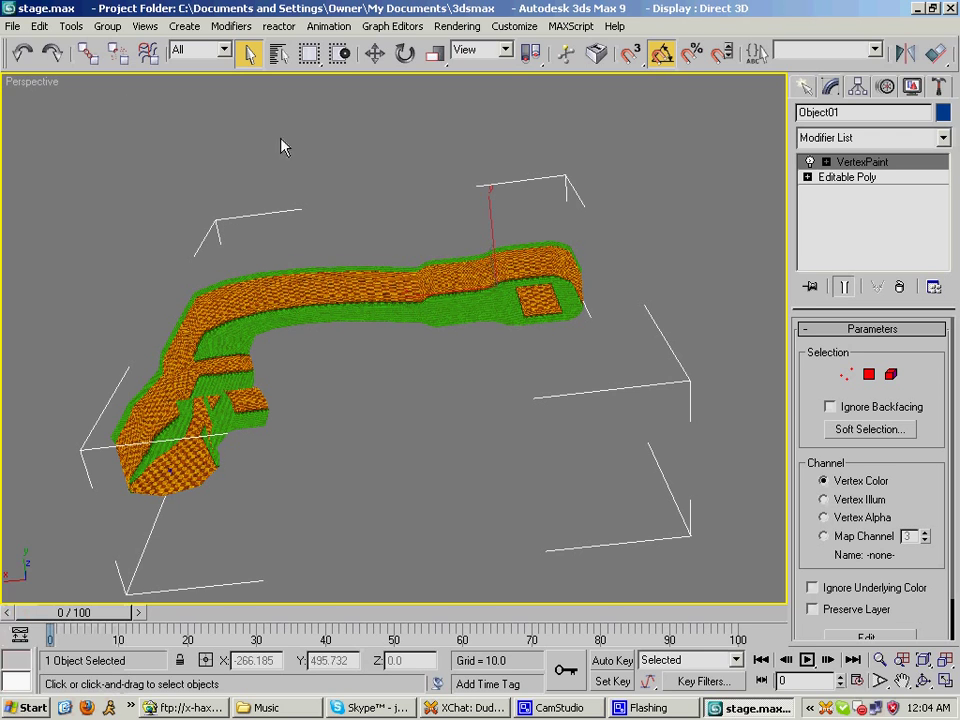
# - Collapse the VertexPaint modifier into the stage mesh's Editable Poly
pyautogui.rightClick(872, 164)
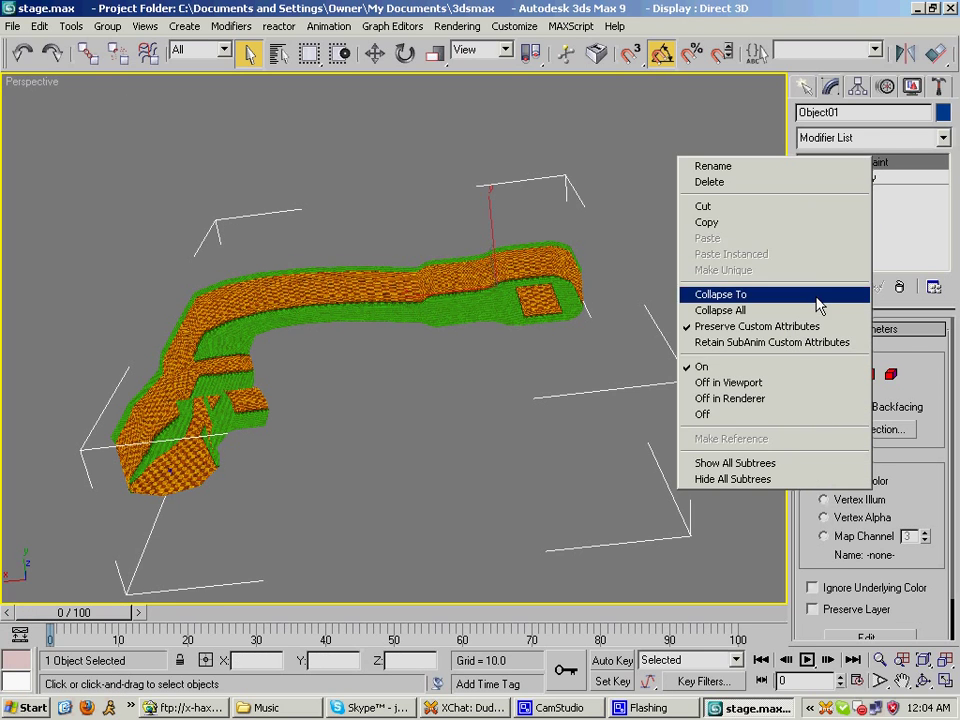
pyautogui.click(760, 294)
pyautogui.click(566, 431)
# - Inspect the stage mesh by selecting polygons and a whole element, and clear the selection
pyautogui.press('4')
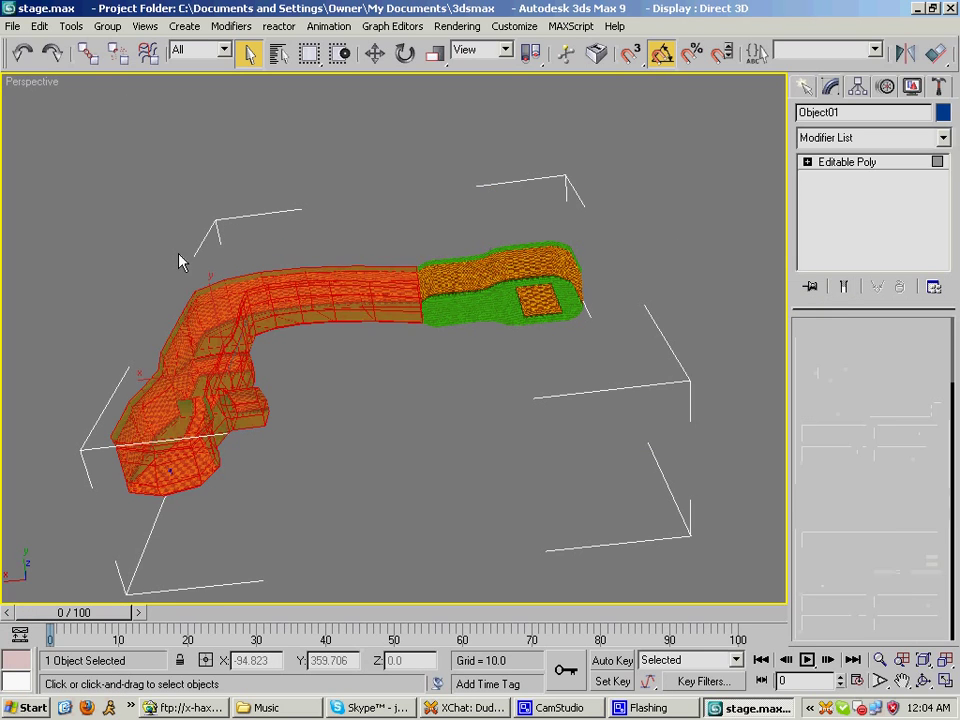
pyautogui.click(231, 284)
pyautogui.click(446, 283)
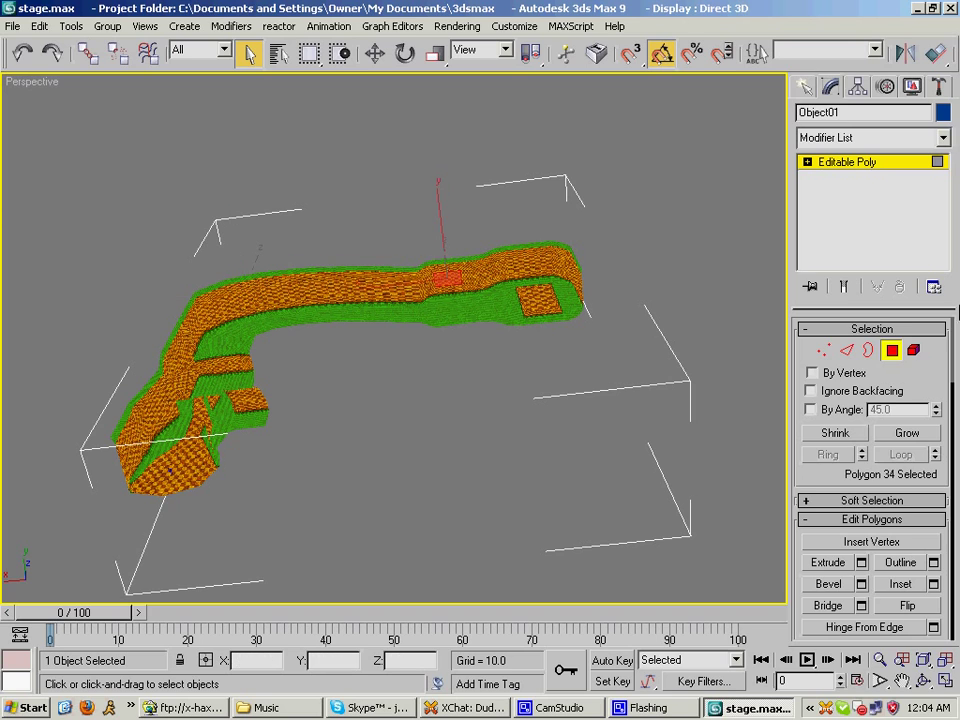
pyautogui.click(913, 350)
pyautogui.click(349, 283)
pyautogui.keyDown('alt'); pyautogui.moveTo(362, 461); pyautogui.dragTo(272, 210, button='middle'); pyautogui.keyUp('alt')
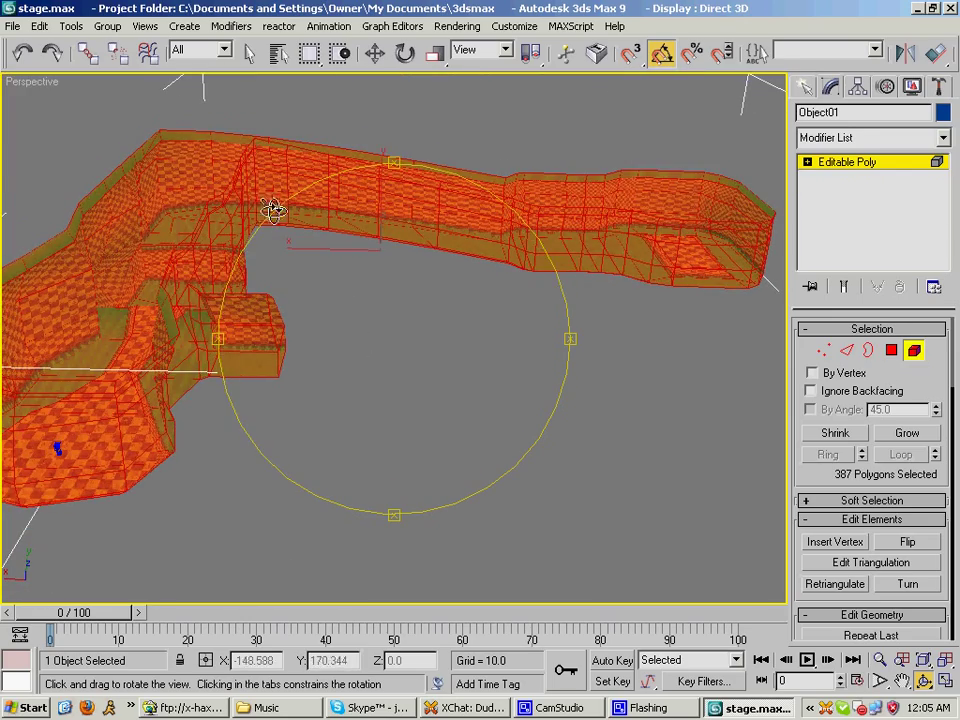
pyautogui.click(249, 53)
pyautogui.click(808, 89)
pyautogui.click(336, 304)
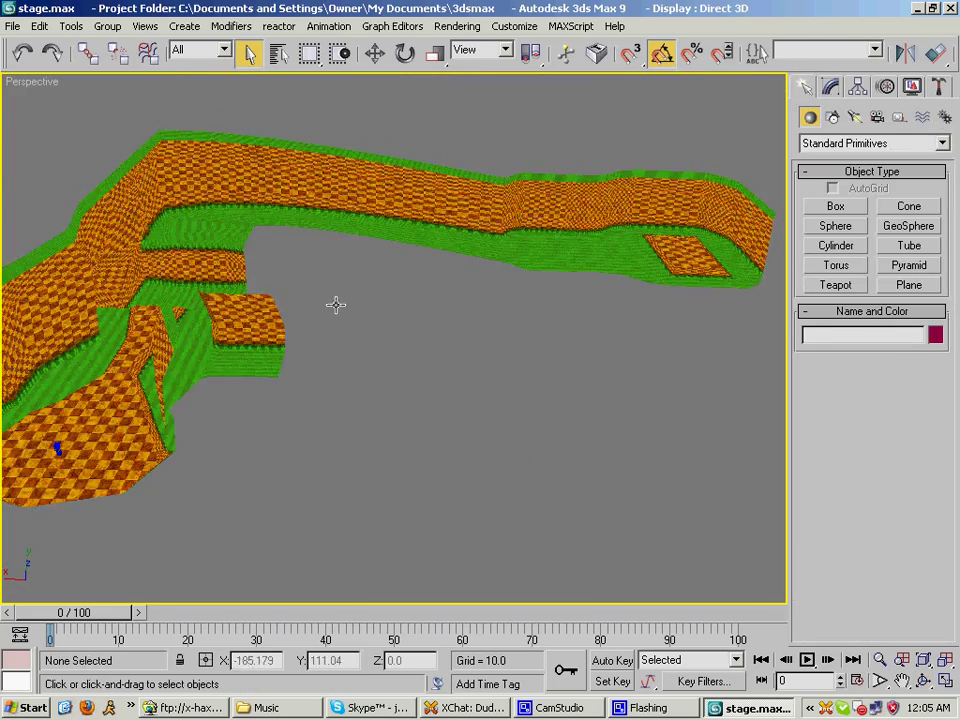
# - Show the Back view full size in wireframe and frame the lower part of the stage
pyautogui.scroll(5, 336, 304)
pyautogui.moveTo(165, 350); pyautogui.dragTo(320, 286, button='middle')
pyautogui.scroll(-3, 311, 373)
pyautogui.press('1')
pyautogui.moveTo(509, 158); pyautogui.dragTo(523, 203, button='middle')
pyautogui.hotkey('alt', 'w')
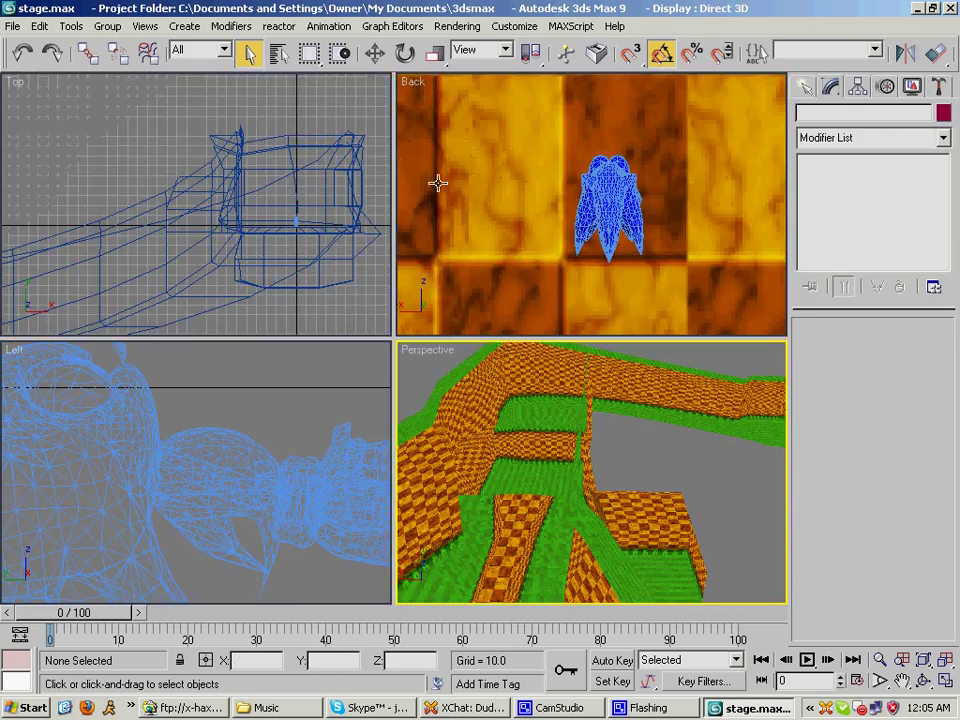
pyautogui.middleClick(437, 184)
pyautogui.hotkey('alt', 'w')
pyautogui.scroll(-10, 525, 216)
pyautogui.scroll(3, 514, 229)
pyautogui.press('F3')
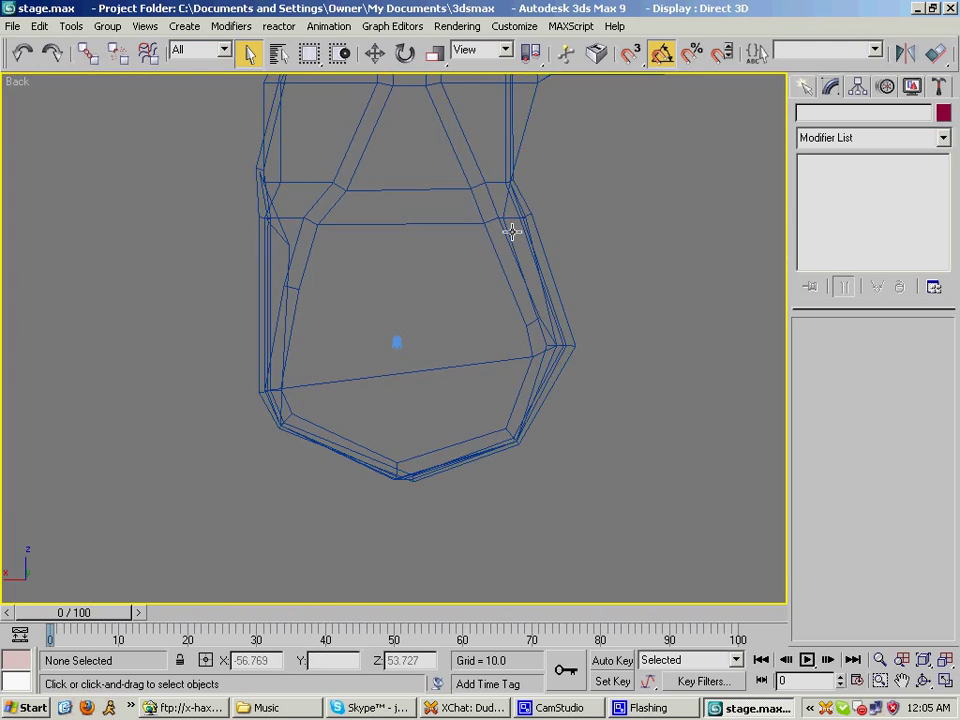
pyautogui.scroll(-4, 520, 225)
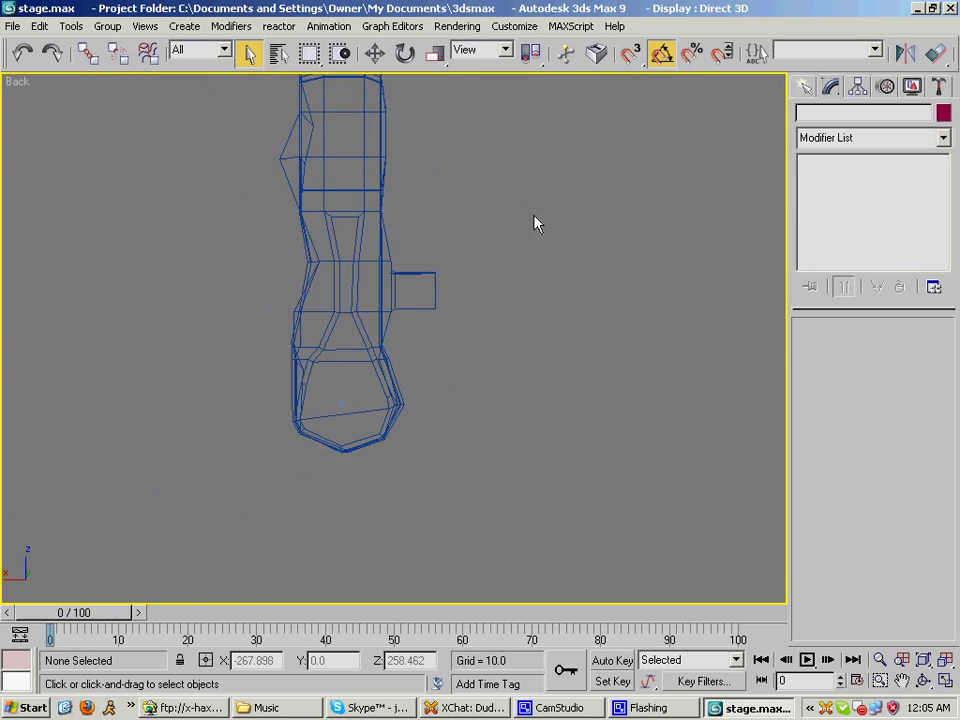
# - Create a standard Omni light inside the rounded lower end of the stage in the Back view
pyautogui.click(806, 92)
pyautogui.click(855, 117)
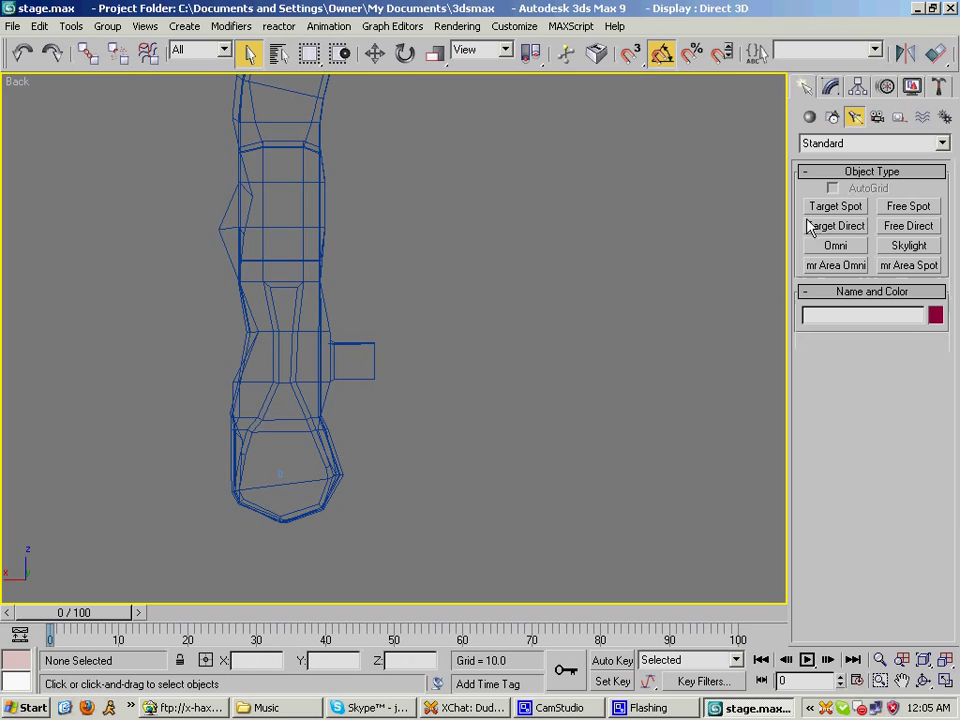
pyautogui.click(848, 251)
pyautogui.moveTo(610, 349); pyautogui.dragTo(518, 360, button='middle')
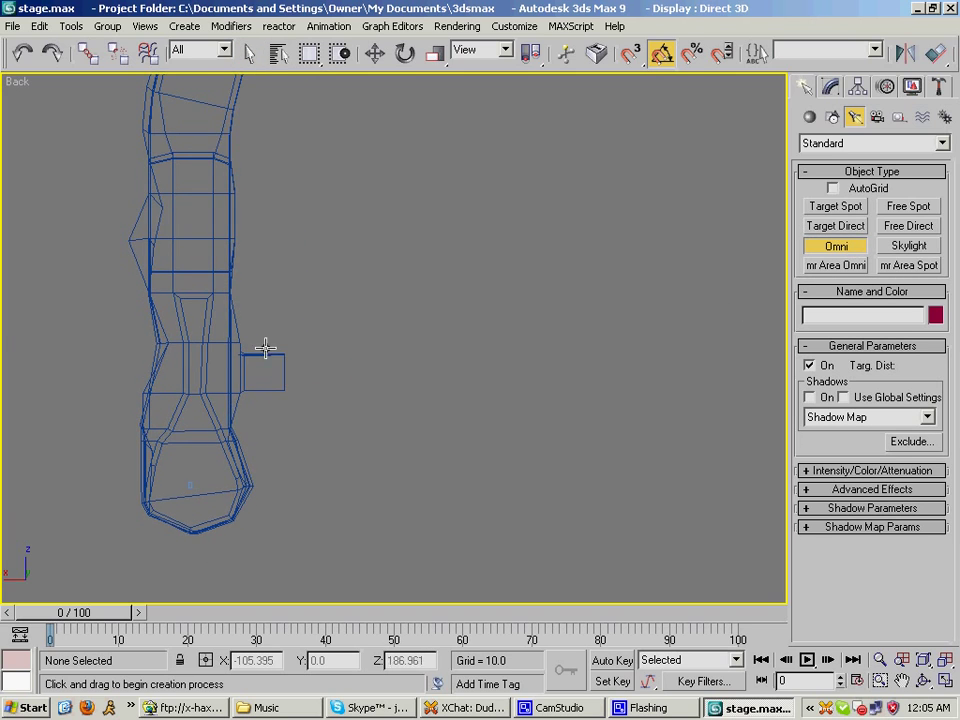
pyautogui.moveTo(266, 347); pyautogui.dragTo(249, 374, button='middle')
pyautogui.hotkey('alt', 'w')
pyautogui.scroll(-4, 199, 219)
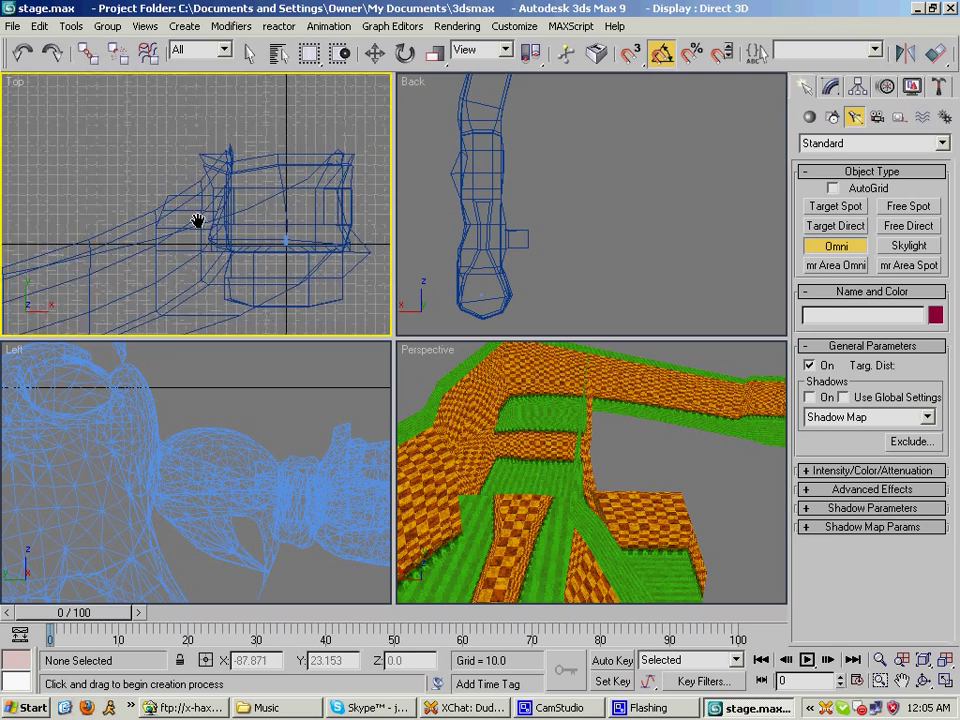
pyautogui.click(487, 273)
# - Move the Omni light along Y in the Top view, out beyond the stage, to about Y 106
pyautogui.click(376, 53)
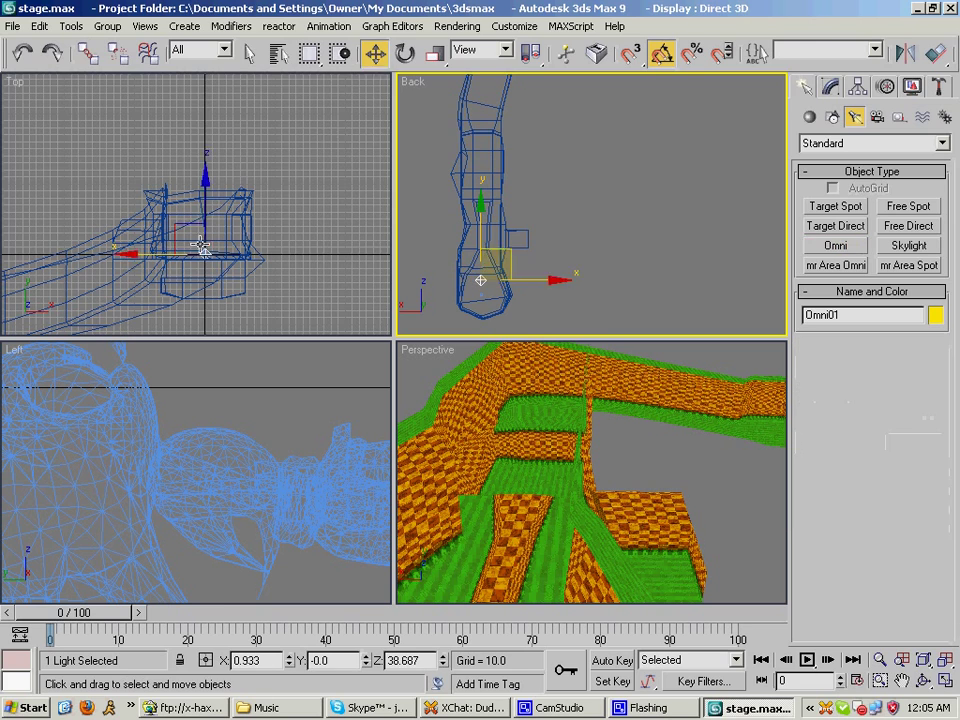
pyautogui.scroll(5, 239, 168)
pyautogui.moveTo(277, 116); pyautogui.dragTo(279, 46)
pyautogui.moveTo(272, 132); pyautogui.dragTo(259, 264, button='middle')
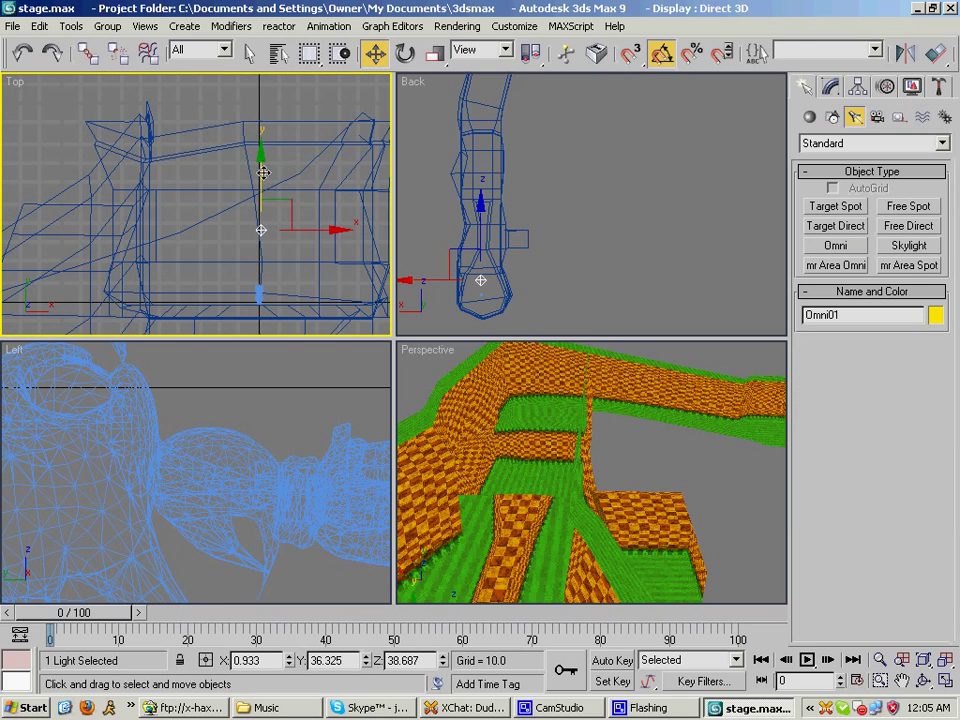
pyautogui.moveTo(264, 171); pyautogui.dragTo(264, 56)
pyautogui.moveTo(265, 97); pyautogui.dragTo(262, 241, button='middle')
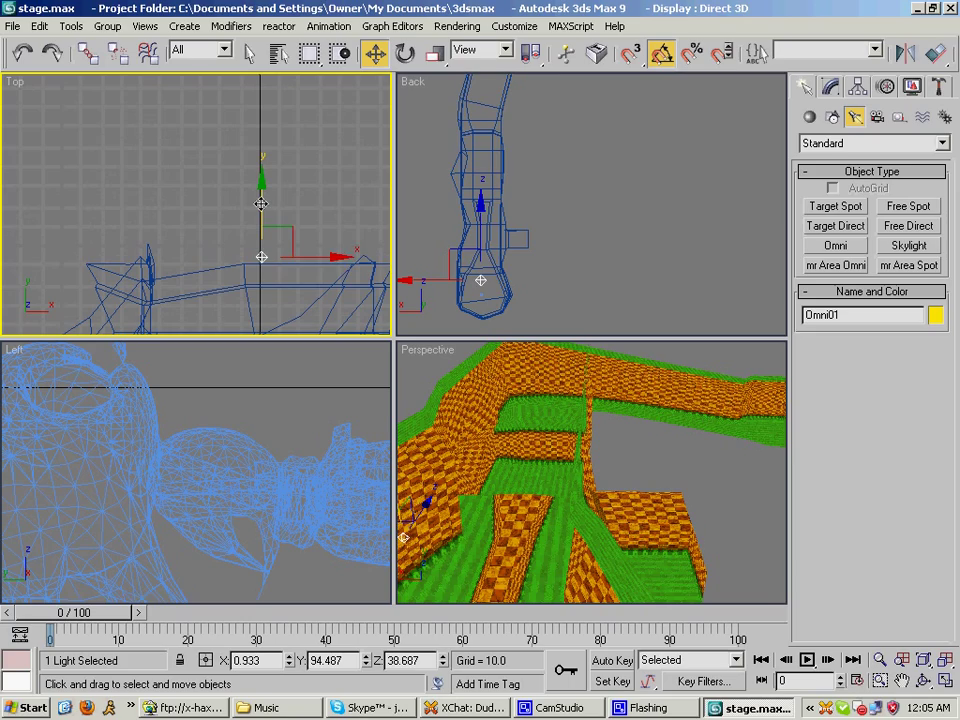
pyautogui.moveTo(261, 204); pyautogui.dragTo(259, 181)
# - Move the Omni light well away from the stage, to about X -564, Y 728, Z 307
pyautogui.moveTo(485, 234); pyautogui.dragTo(474, 273, button='middle')
pyautogui.scroll(-5, 490, 254)
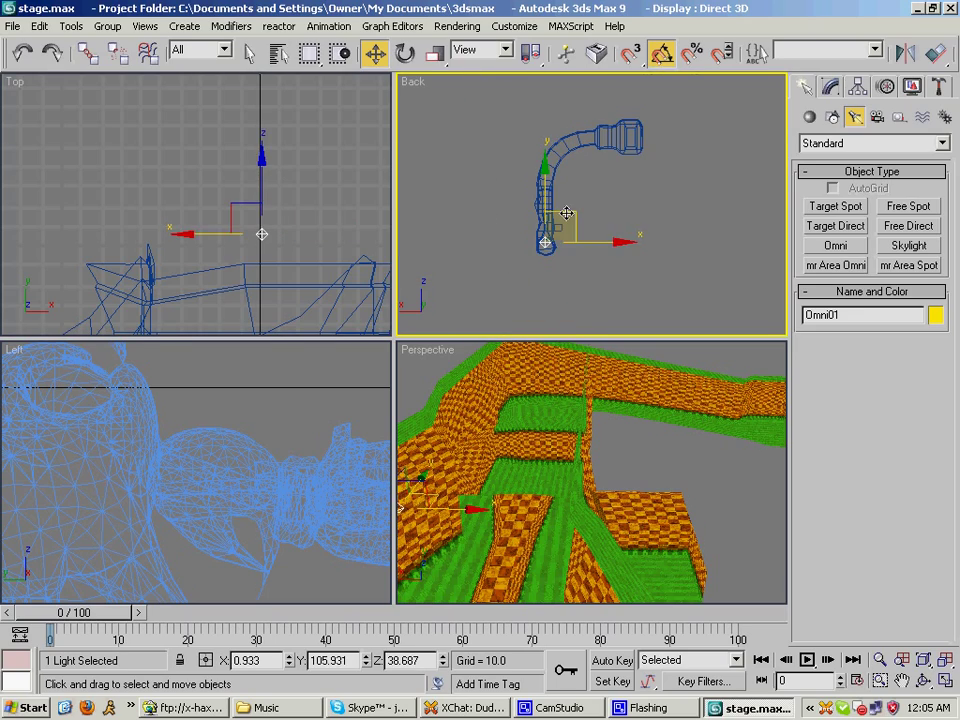
pyautogui.moveTo(566, 215); pyautogui.dragTo(638, 182)
pyautogui.middleClick(105, 222)
pyautogui.scroll(-8, 105, 222)
pyautogui.hotkey('alt', 'w')
pyautogui.moveTo(160, 256); pyautogui.dragTo(287, 320, button='middle')
pyautogui.moveTo(259, 349); pyautogui.dragTo(264, 36)
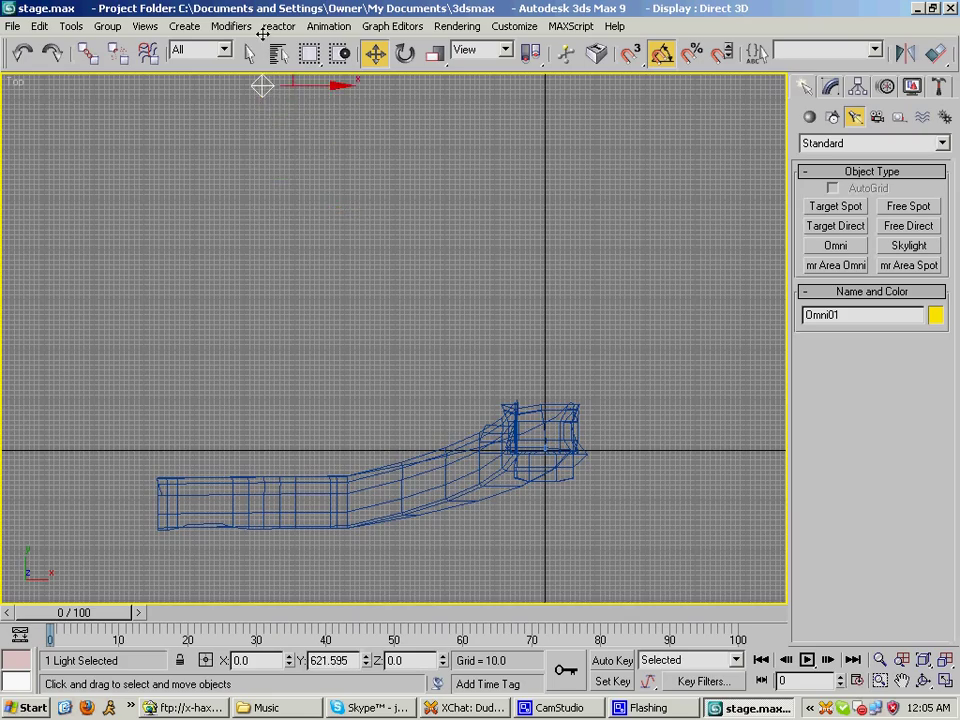
pyautogui.moveTo(417, 242); pyautogui.dragTo(394, 372, button='middle')
# - Turn on the display of the Omni light's near and far attenuation ranges, with the whole stage framed in Perspective
pyautogui.hotkey('alt', 'w')
pyautogui.rightClick(634, 433)
pyautogui.hotkey('alt', 'w')
pyautogui.scroll(-6, 444, 557)
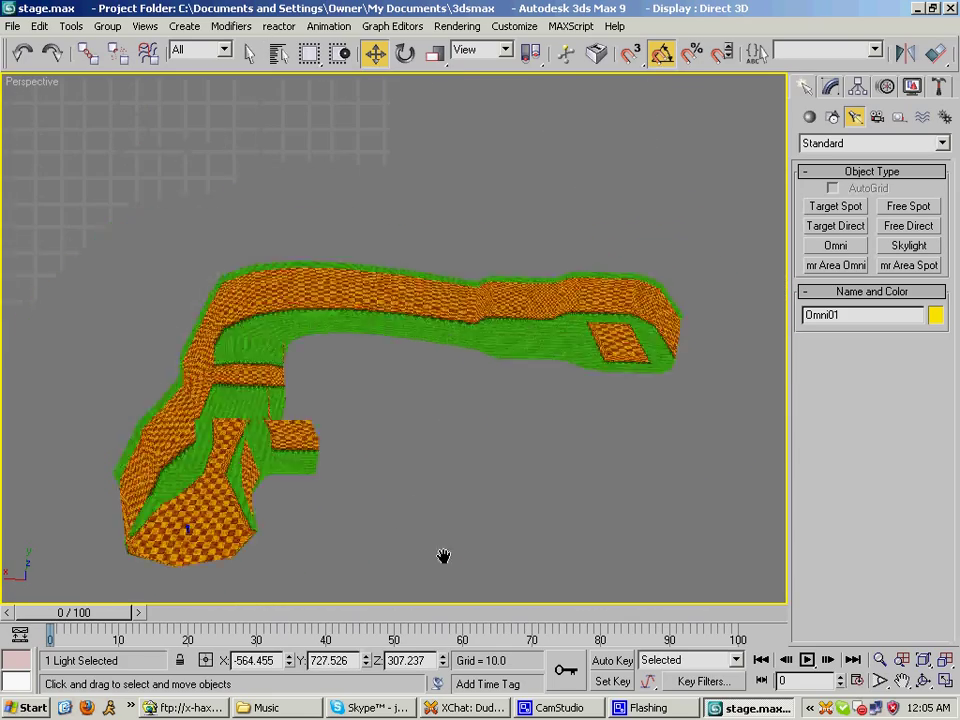
pyautogui.scroll(3, 466, 487)
pyautogui.click(830, 88)
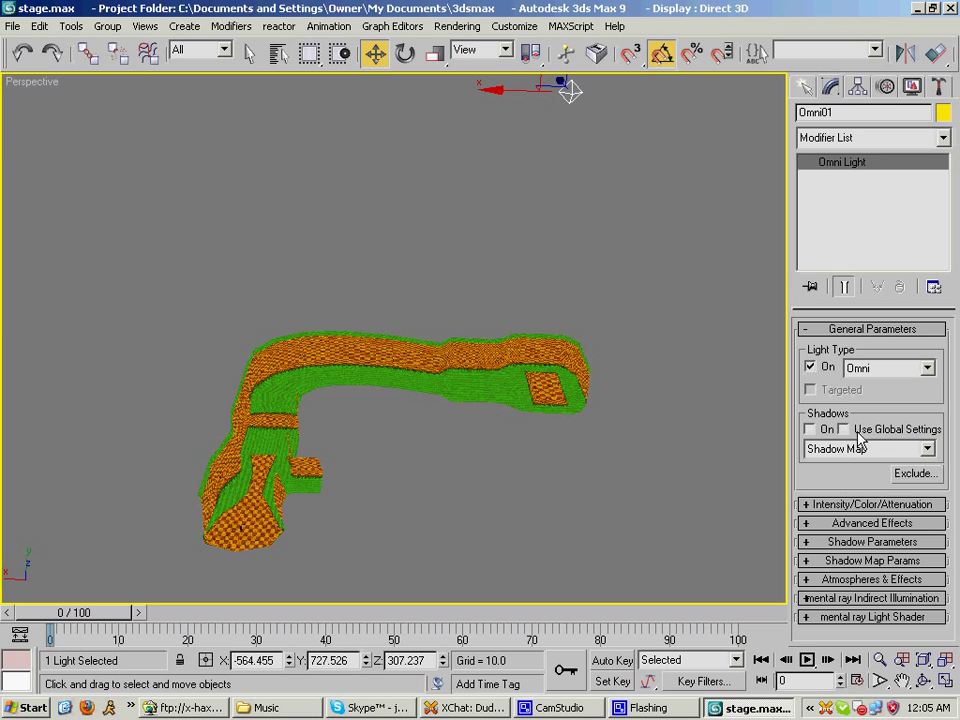
pyautogui.click(809, 505)
pyautogui.scroll(-3, 845, 428)
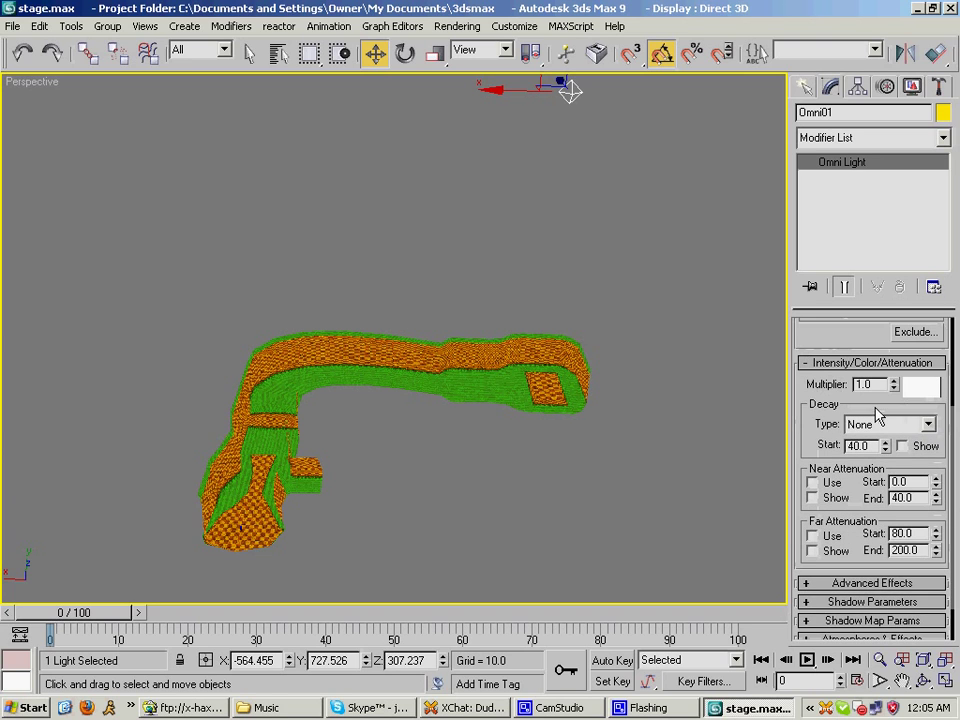
pyautogui.scroll(-2, 830, 430)
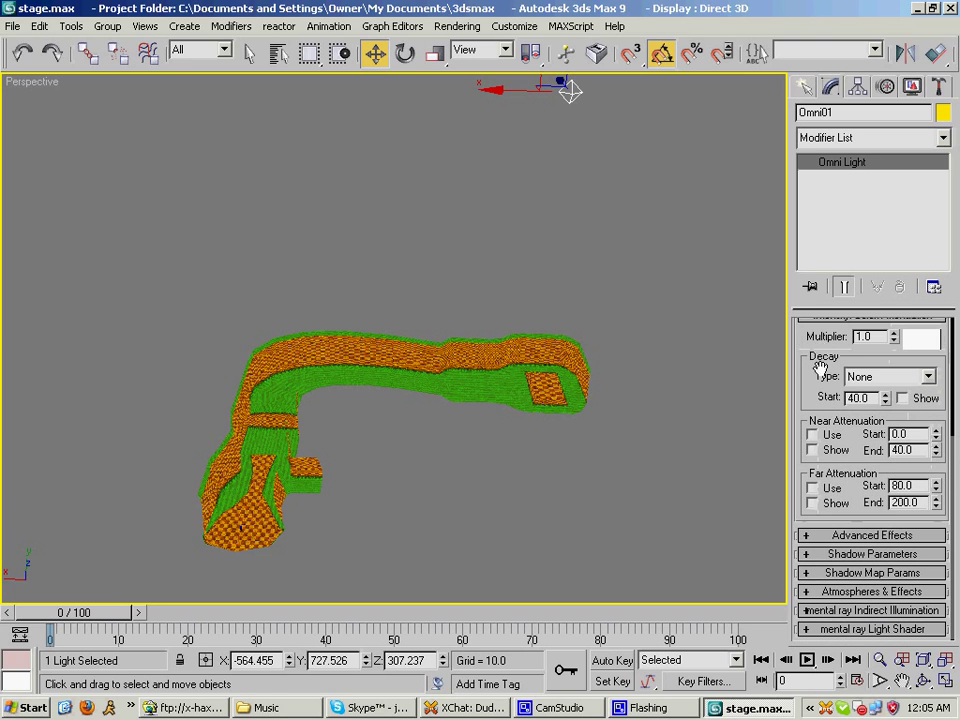
pyautogui.click(834, 503)
pyautogui.moveTo(462, 217); pyautogui.dragTo(428, 270, button='middle')
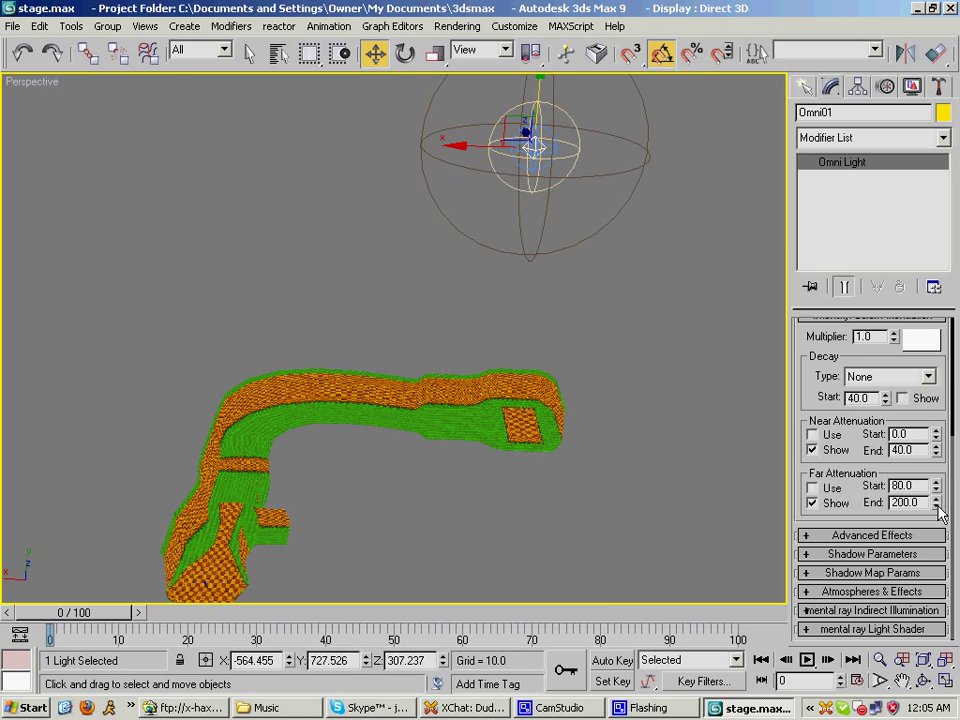
# - Set the Omni light's far attenuation end to 896 so its range reaches the stage in the Top view
pyautogui.moveTo(940, 512); pyautogui.dragTo(935, 223)
pyautogui.hotkey('alt', 'w')
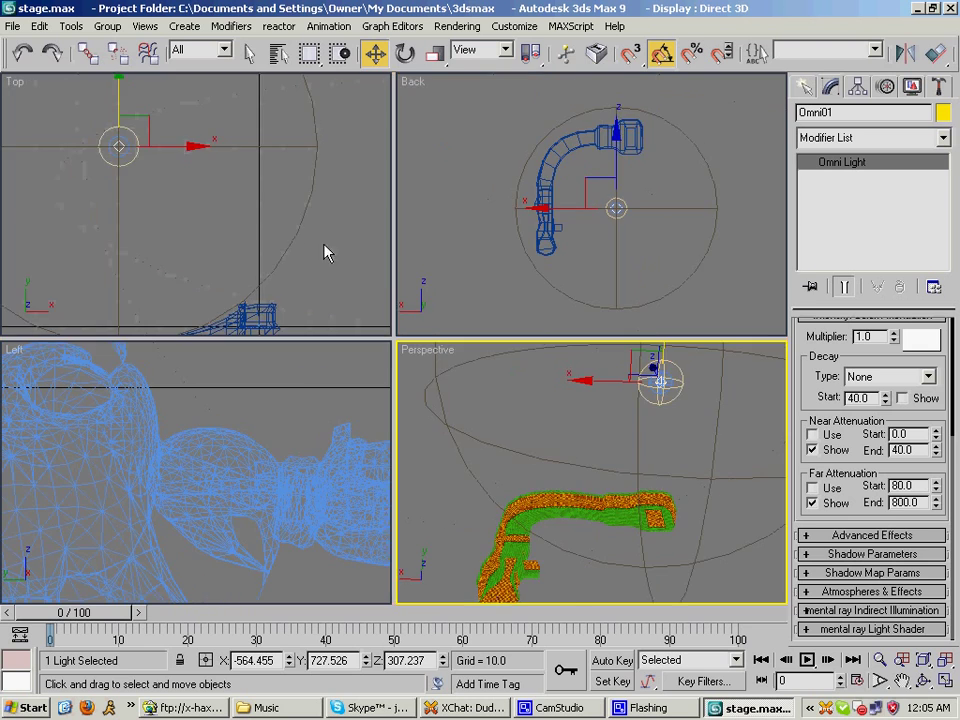
pyautogui.rightClick(200, 240)
pyautogui.scroll(-4, 160, 237)
pyautogui.hotkey('alt', 'w')
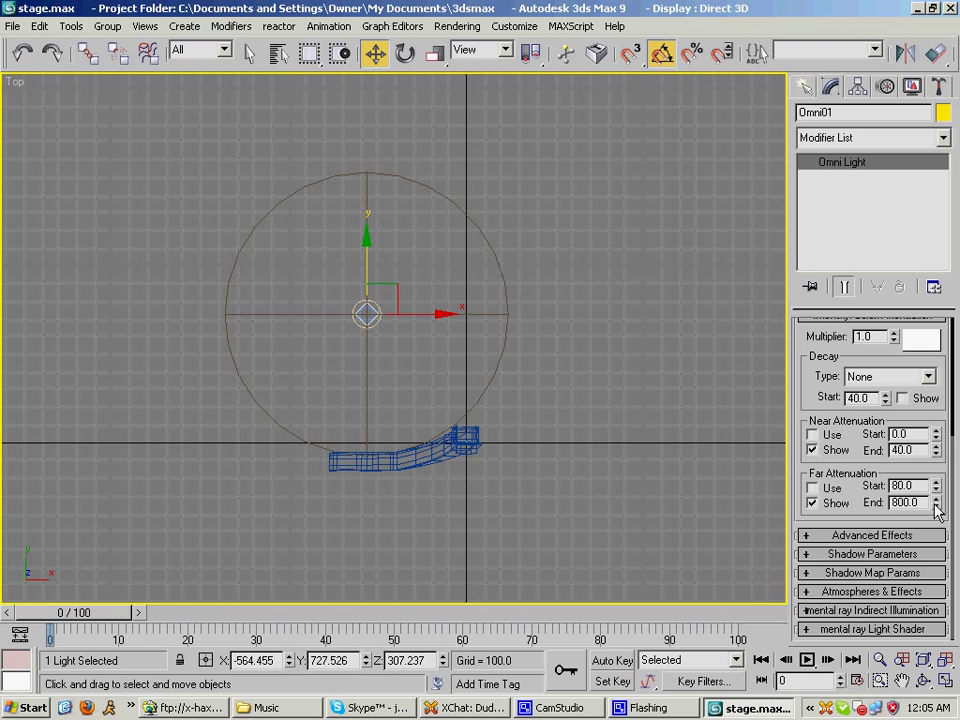
pyautogui.moveTo(936, 504); pyautogui.dragTo(930, 486)
pyautogui.scroll(2, 546, 460)
pyautogui.moveTo(547, 461); pyautogui.dragTo(515, 447, button='middle')
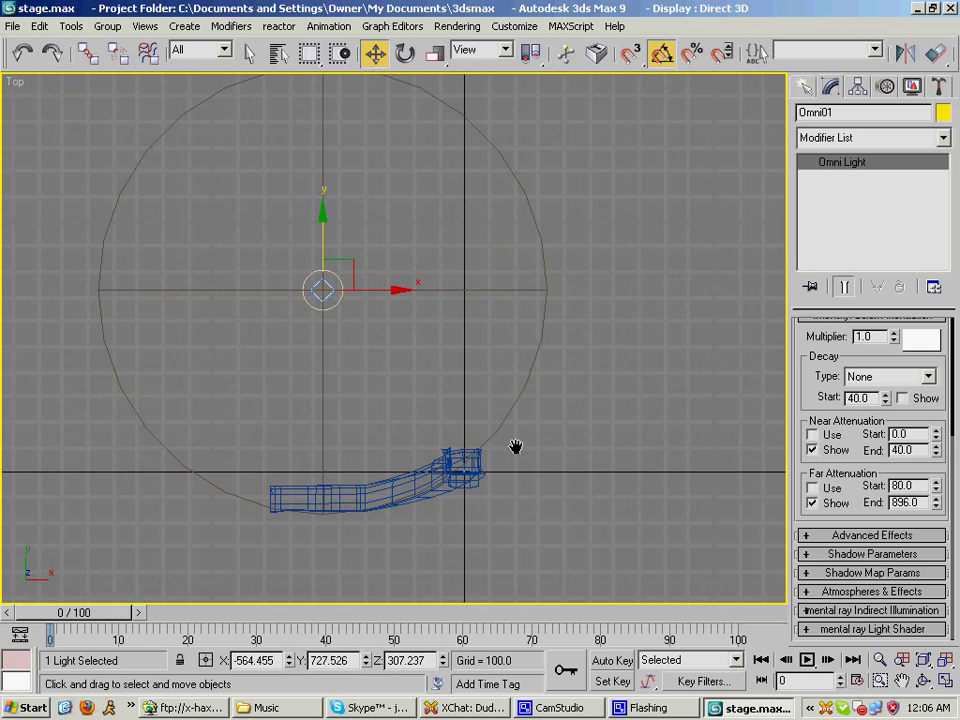
# - Move the Omni light in the Top view to about X -500, Y 742
pyautogui.moveTo(338, 259)
pyautogui.mouseDown()
pyautogui.moveTo(332, 279)
pyautogui.moveTo(356, 255)
pyautogui.mouseUp()
pyautogui.moveTo(487, 524)
pyautogui.mouseDown(button='middle')
pyautogui.moveTo(504, 506)
pyautogui.moveTo(497, 501)
pyautogui.moveTo(496, 522)
pyautogui.mouseUp(button='middle')
pyautogui.scroll(2, 503, 507)
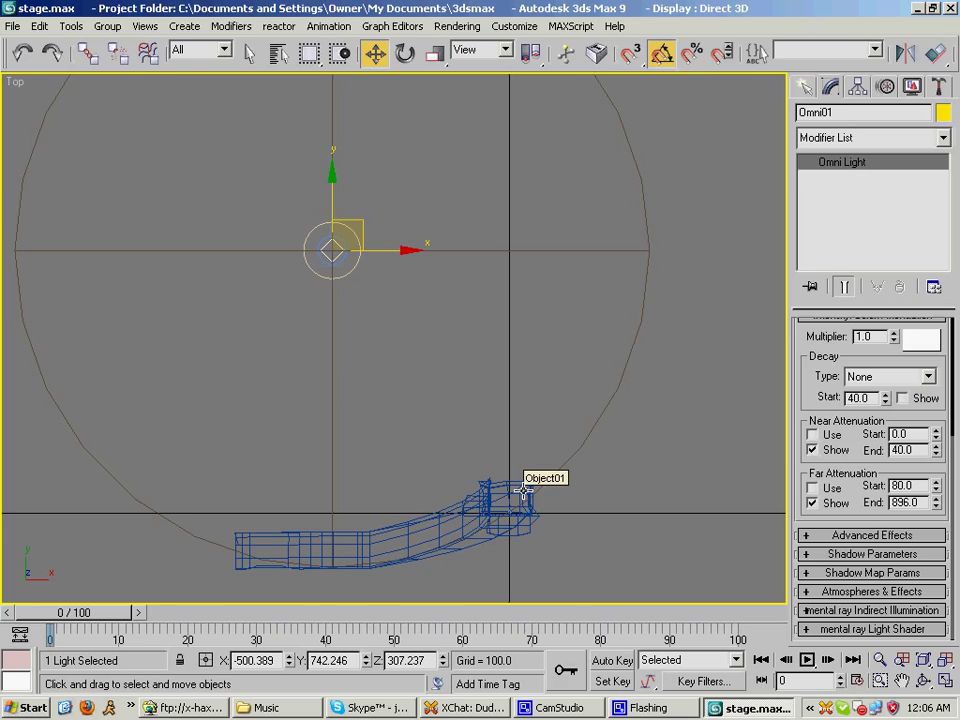
pyautogui.moveTo(418, 390); pyautogui.dragTo(424, 414, button='middle')
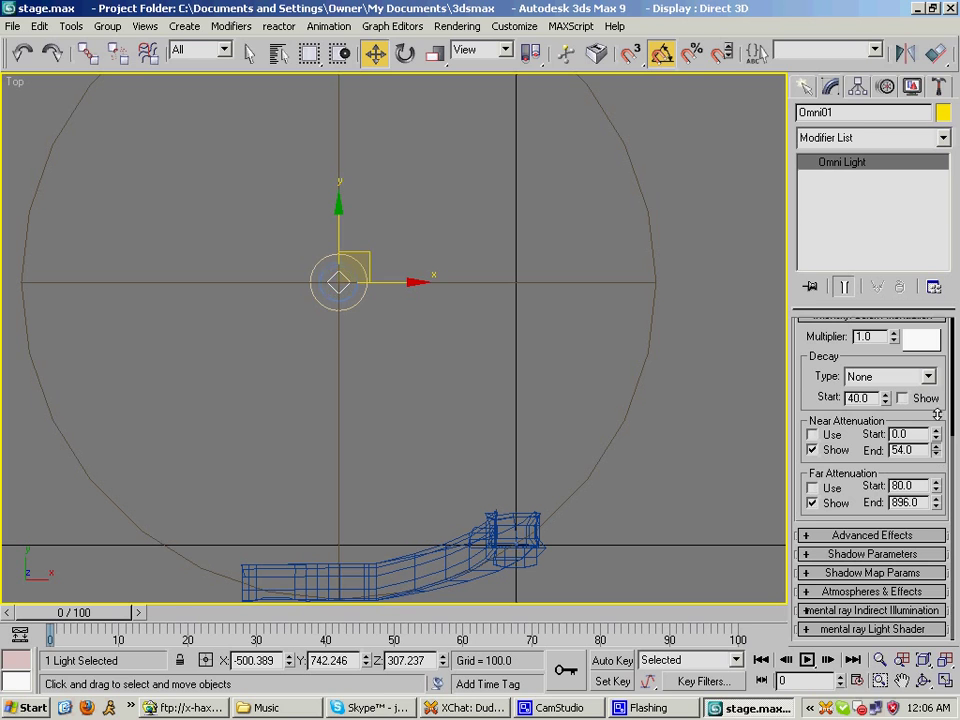
# - Set the Omni light's near attenuation end to 816 and far attenuation start to about 856.3
pyautogui.moveTo(937, 413); pyautogui.dragTo(877, 597)
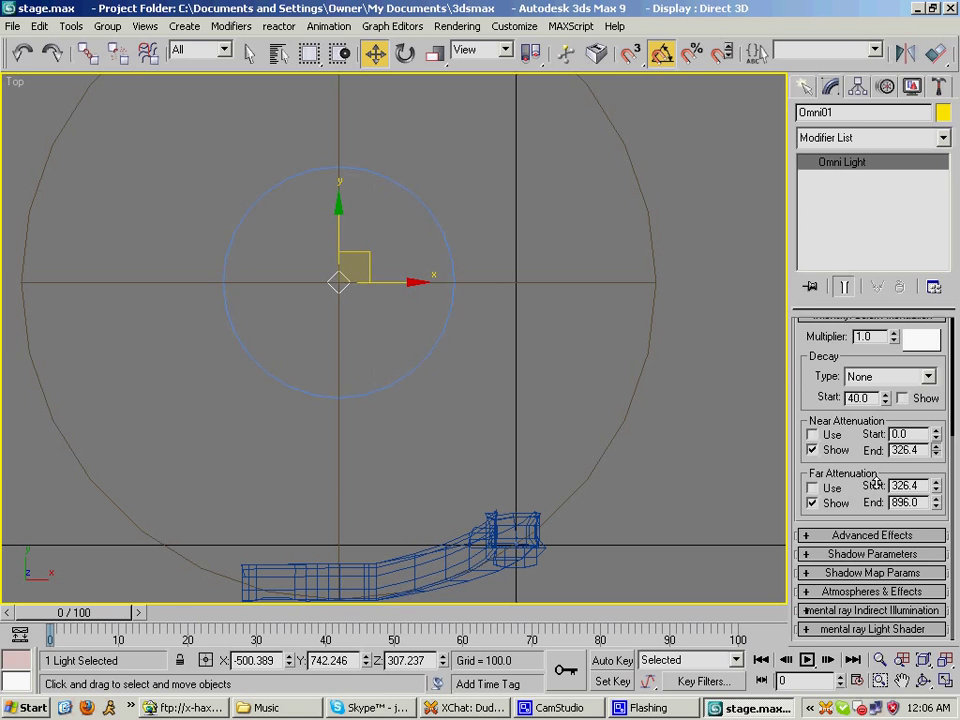
pyautogui.moveTo(877, 484); pyautogui.dragTo(778, 303)
pyautogui.moveTo(743, 127); pyautogui.dragTo(732, 365)
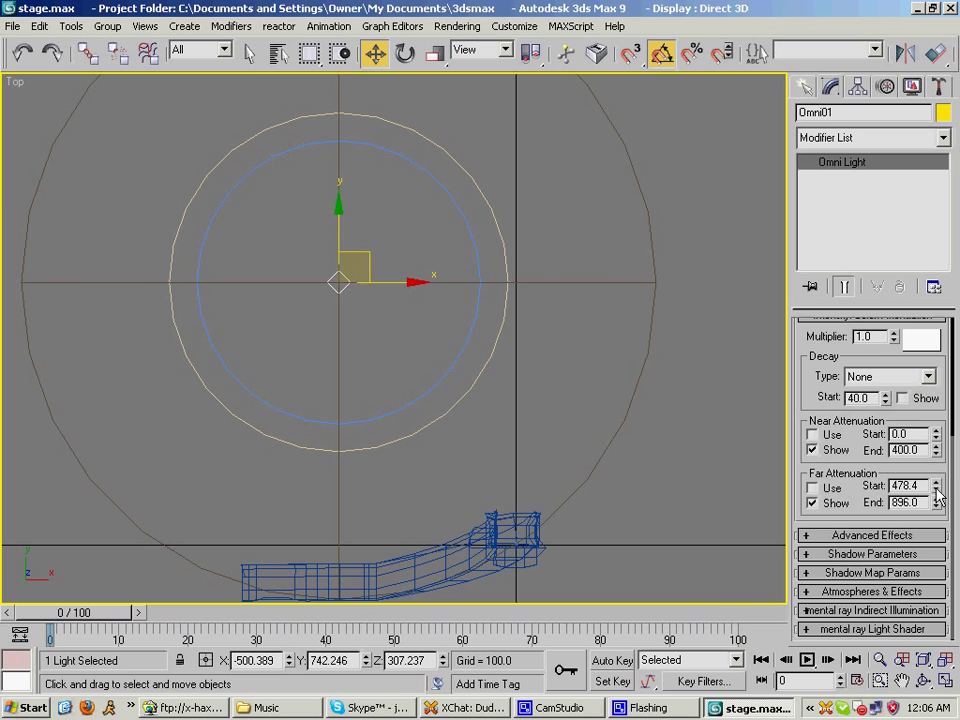
pyautogui.moveTo(938, 492); pyautogui.dragTo(932, 411)
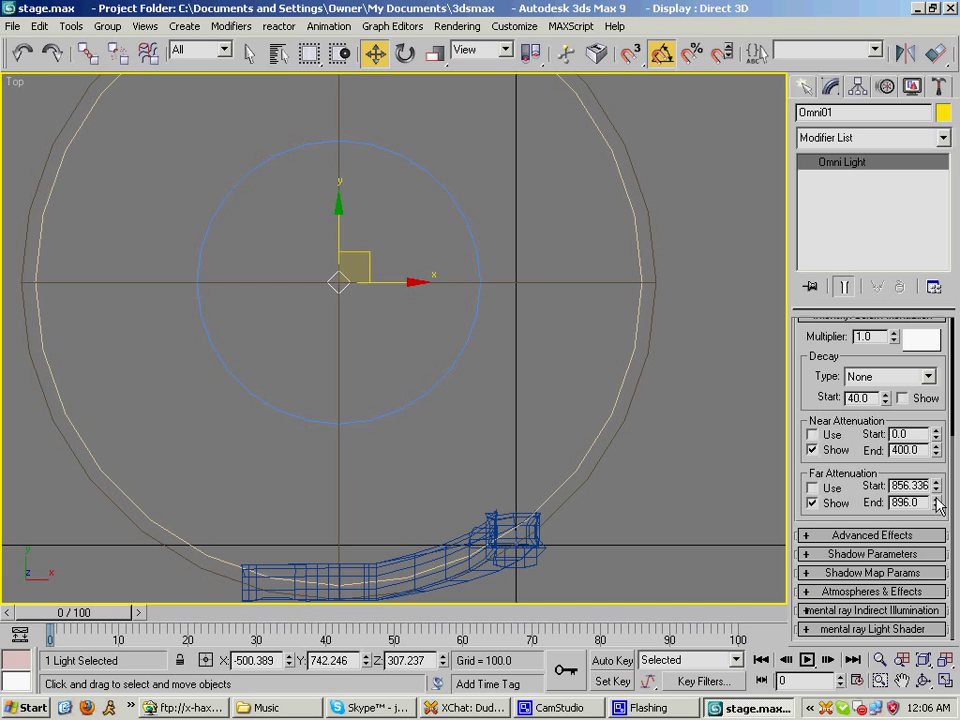
pyautogui.moveTo(938, 455); pyautogui.dragTo(936, 352)
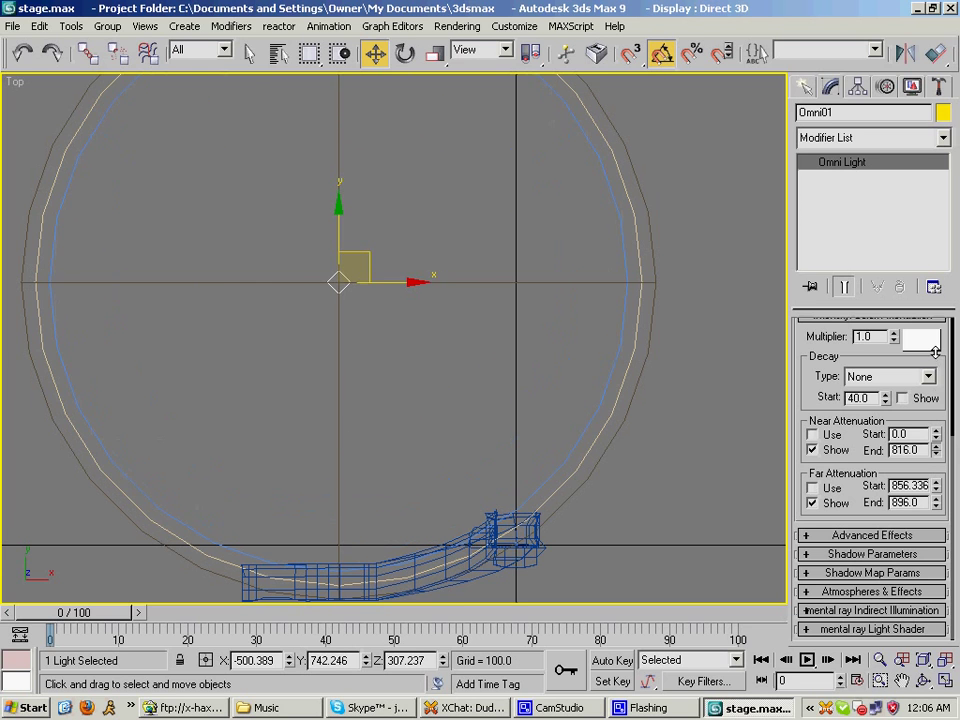
# - Select the stage mesh in the Perspective view and open the Assign Vertex Colors utility
pyautogui.moveTo(594, 486)
pyautogui.mouseDown(button='middle')
pyautogui.moveTo(615, 487)
pyautogui.moveTo(604, 493)
pyautogui.mouseUp(button='middle')
pyautogui.hotkey('alt', 'w')
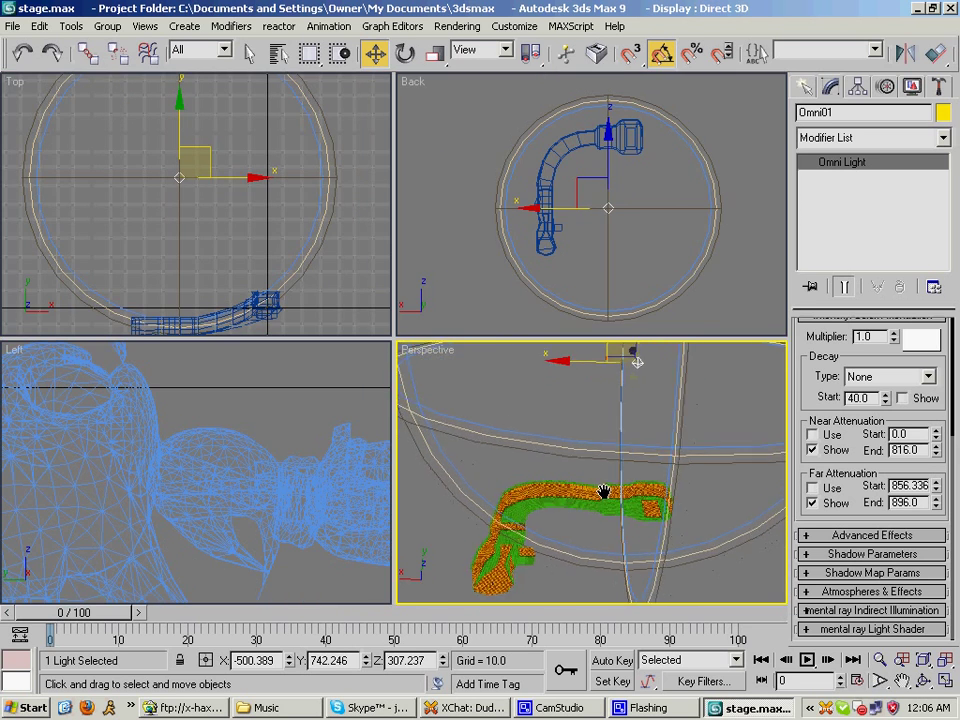
pyautogui.hotkey('alt', 'w')
pyautogui.moveTo(485, 537)
pyautogui.mouseDown(button='middle')
pyautogui.moveTo(508, 554)
pyautogui.moveTo(492, 553)
pyautogui.mouseUp(button='middle')
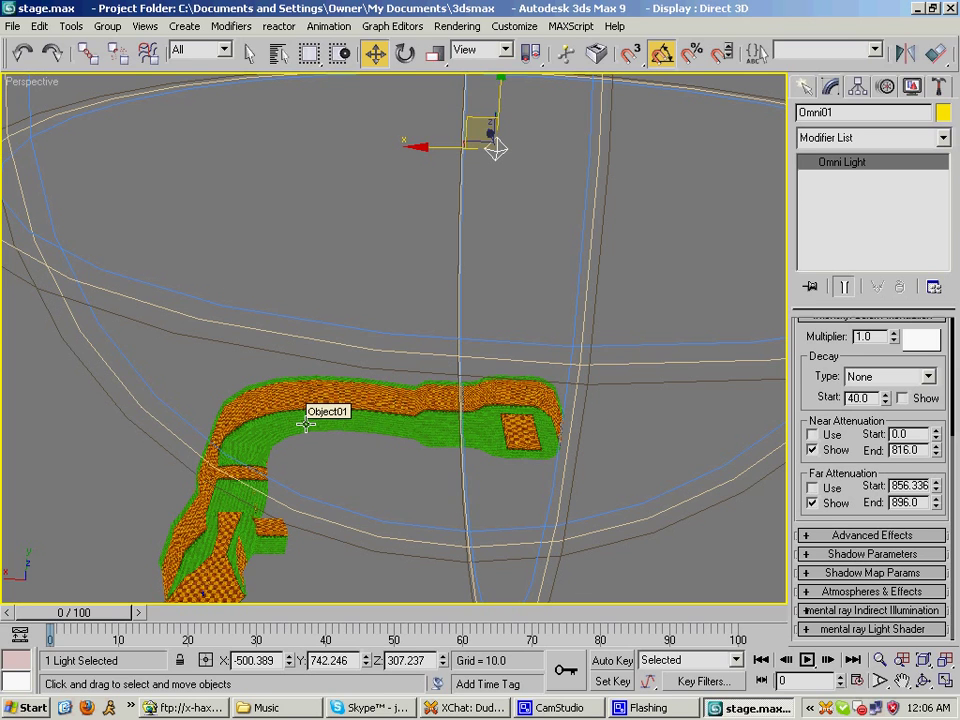
pyautogui.click(367, 472)
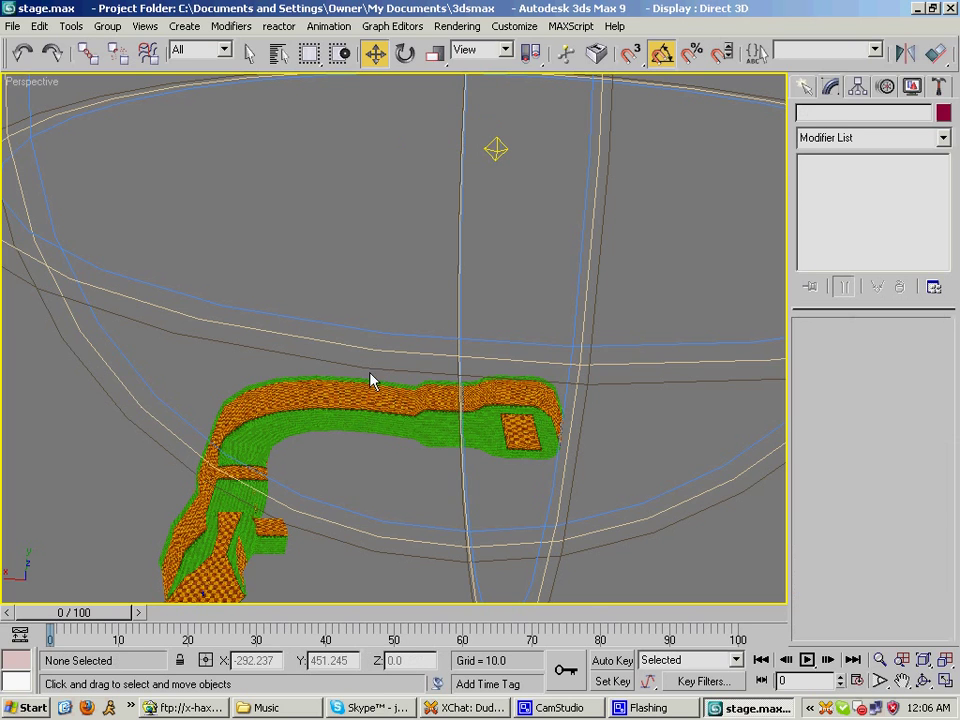
pyautogui.click(360, 386)
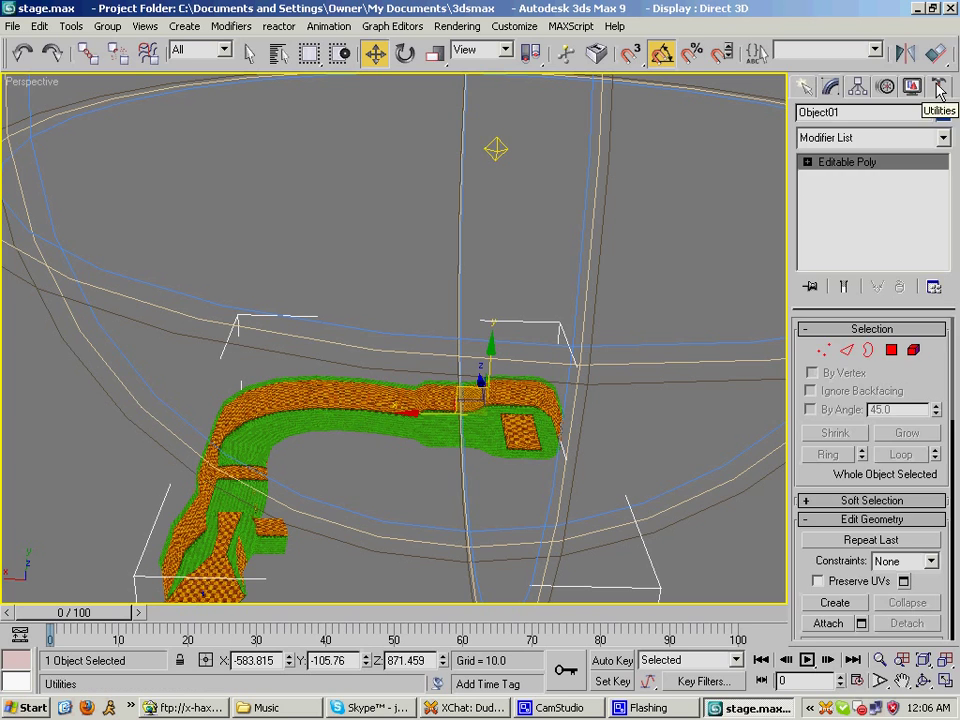
pyautogui.click(940, 88)
pyautogui.click(872, 189)
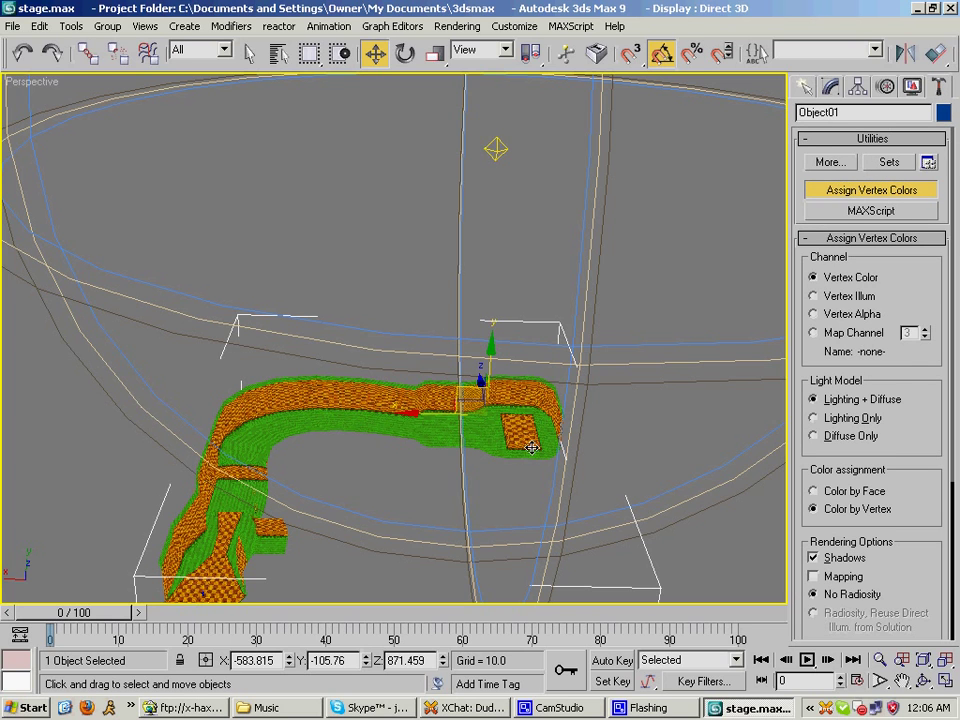
# - Set the light model to Lighting Only and assign the vertex colors to the selected stage mesh
pyautogui.moveTo(894, 372); pyautogui.dragTo(889, 293)
pyautogui.moveTo(586, 449); pyautogui.dragTo(598, 416, button='middle')
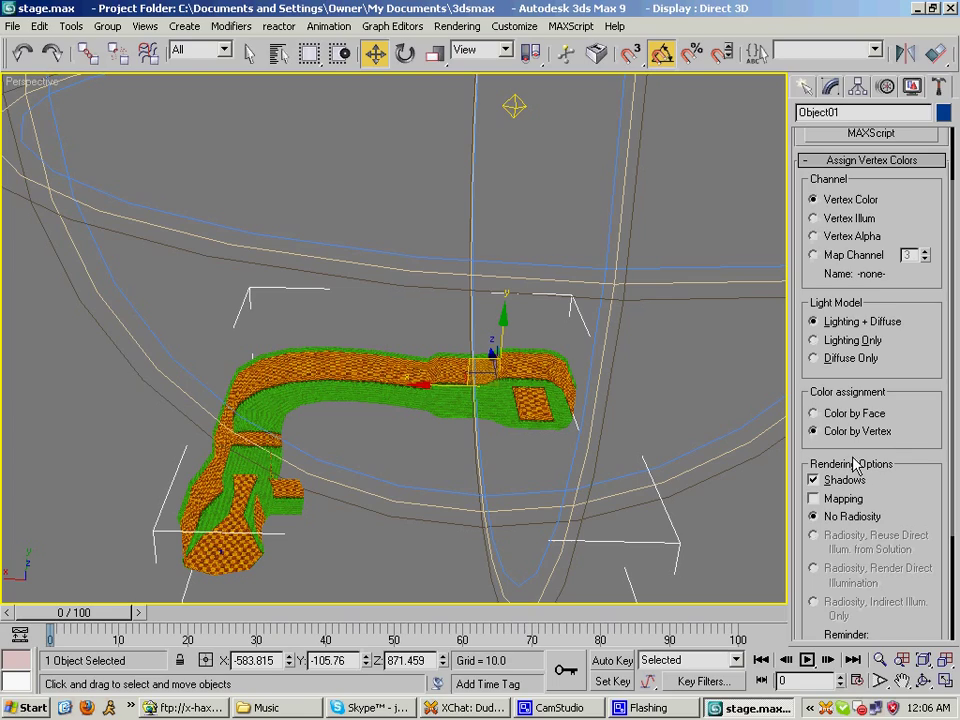
pyautogui.moveTo(855, 462); pyautogui.dragTo(862, 352)
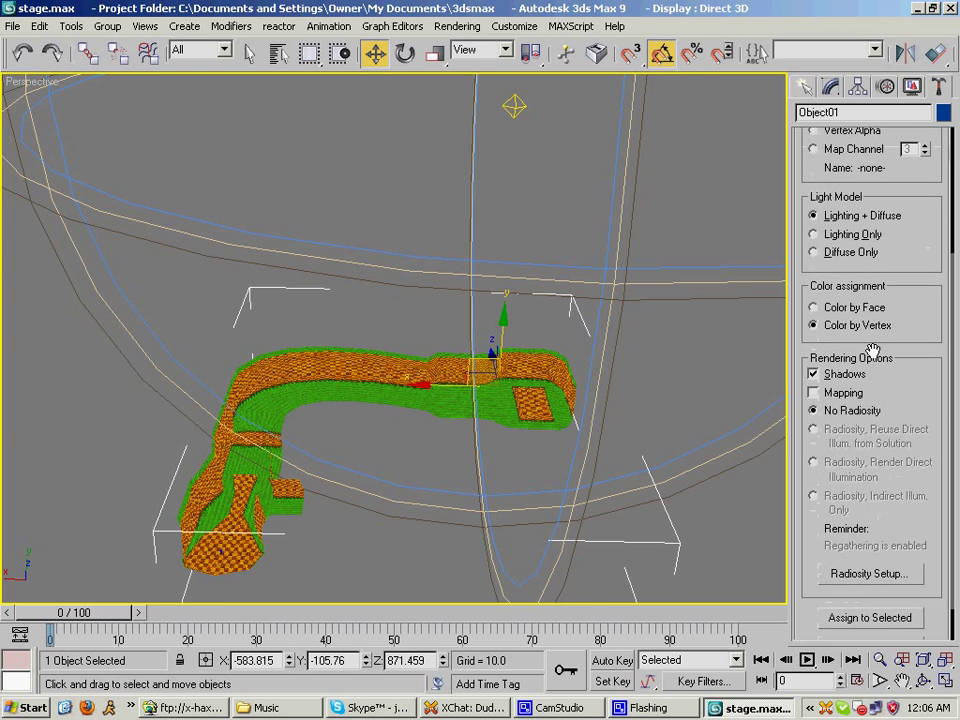
pyautogui.moveTo(419, 417); pyautogui.dragTo(431, 403, button='middle')
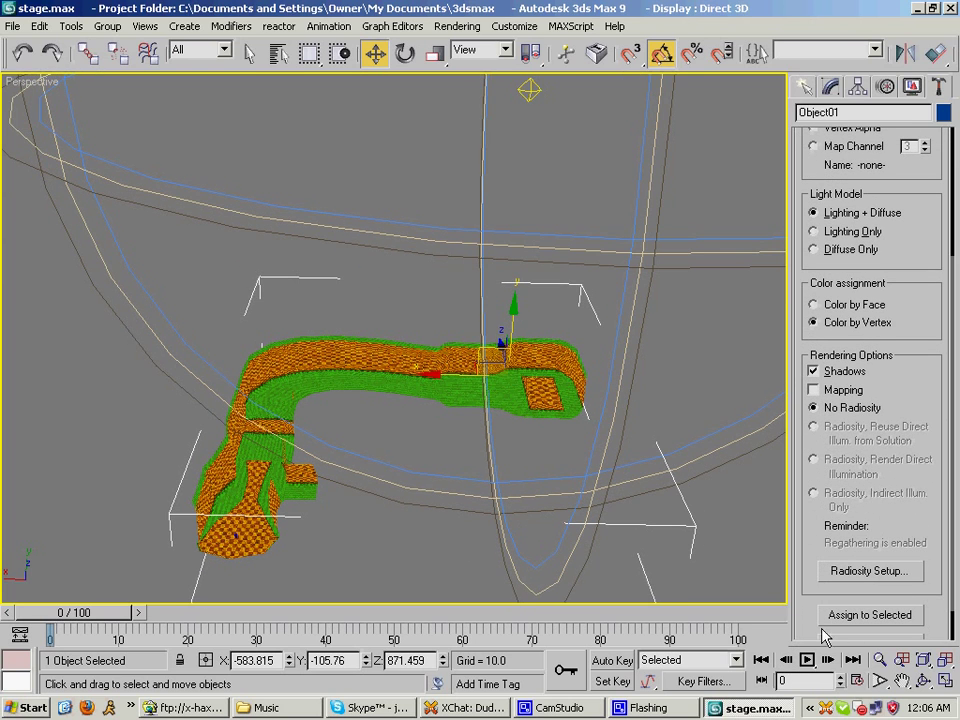
pyautogui.scroll(-2, 815, 580)
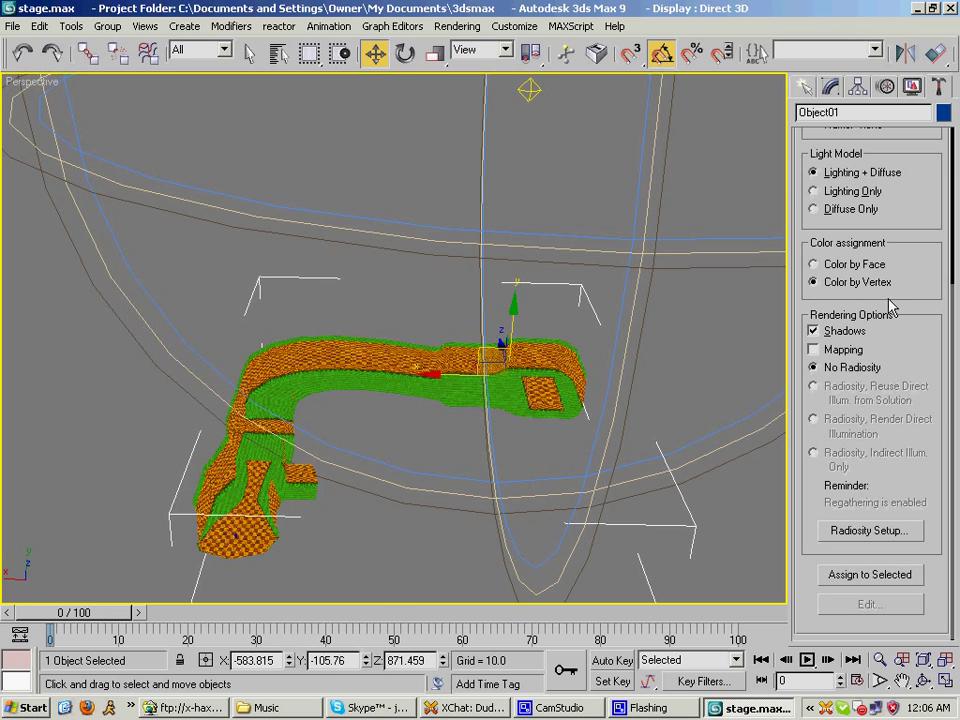
pyautogui.scroll(10, 890, 310)
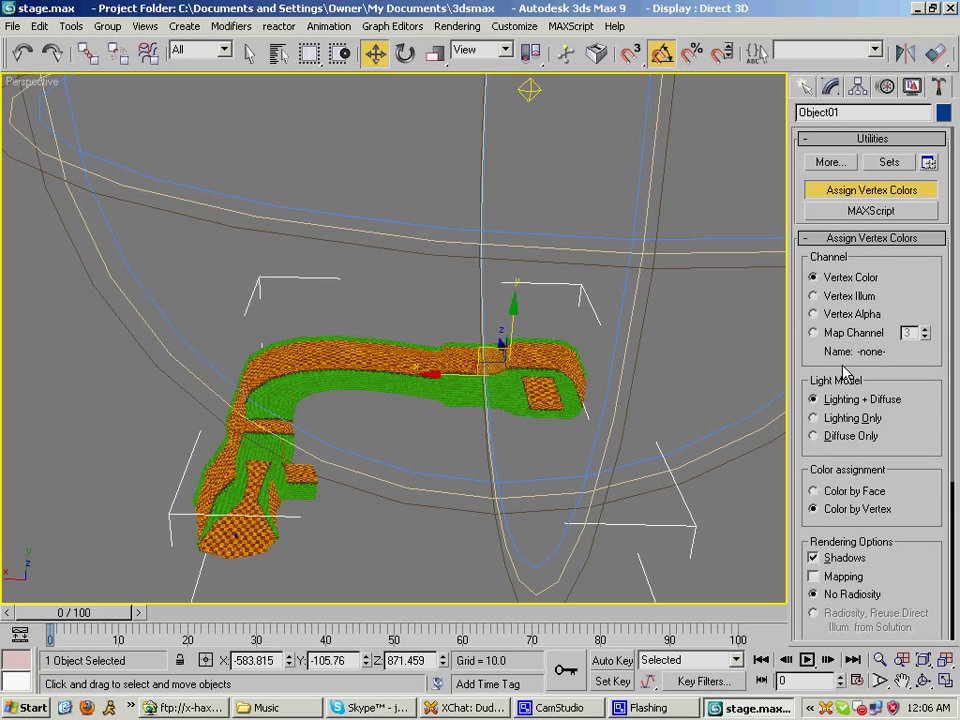
pyautogui.click(828, 421)
pyautogui.moveTo(442, 474); pyautogui.dragTo(438, 440, button='middle')
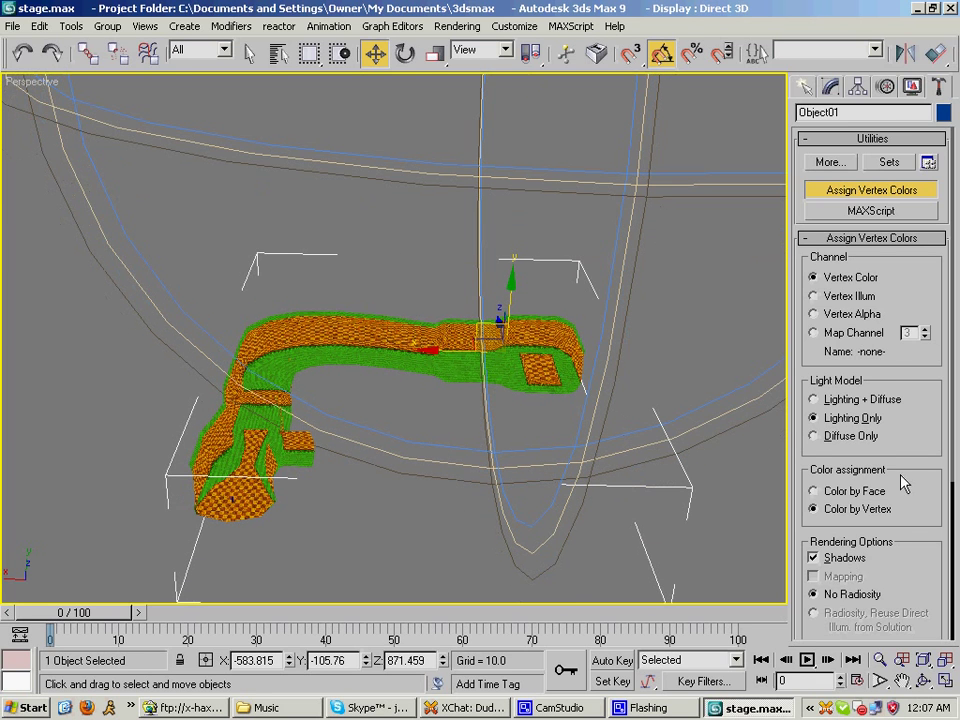
pyautogui.moveTo(902, 482); pyautogui.dragTo(866, 188)
pyautogui.click(874, 575)
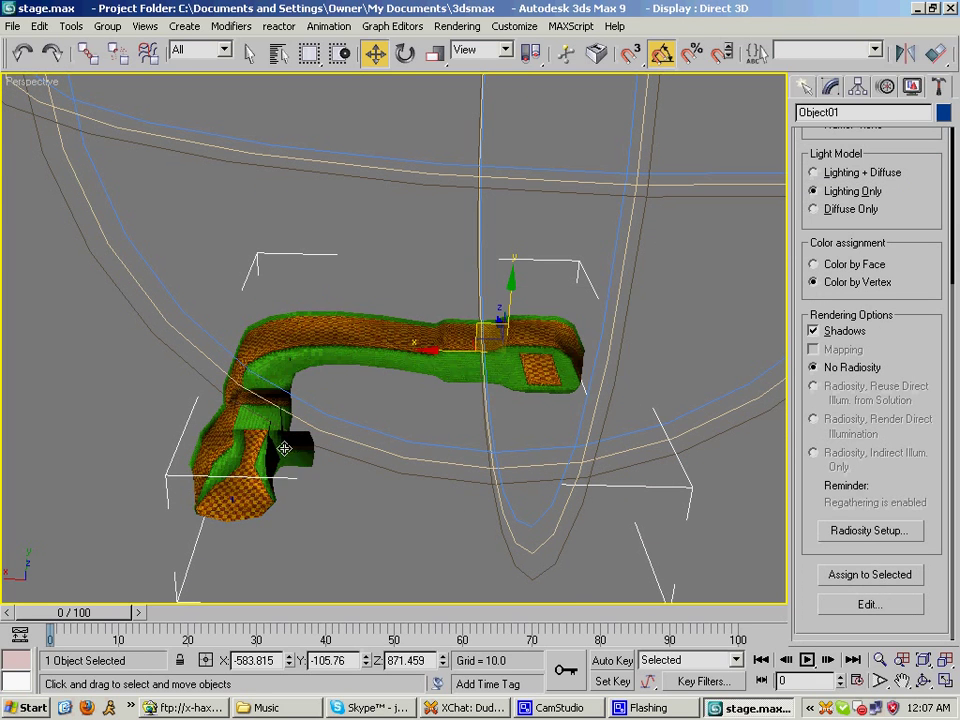
# - Inspect the baked shading on the stage mesh from several angles, including the Omni light's position above it
pyautogui.moveTo(293, 490)
pyautogui.mouseDown(button='middle')
pyautogui.moveTo(306, 452)
pyautogui.moveTo(361, 419)
pyautogui.moveTo(353, 427)
pyautogui.mouseUp(button='middle')
pyautogui.scroll(2, 306, 452)
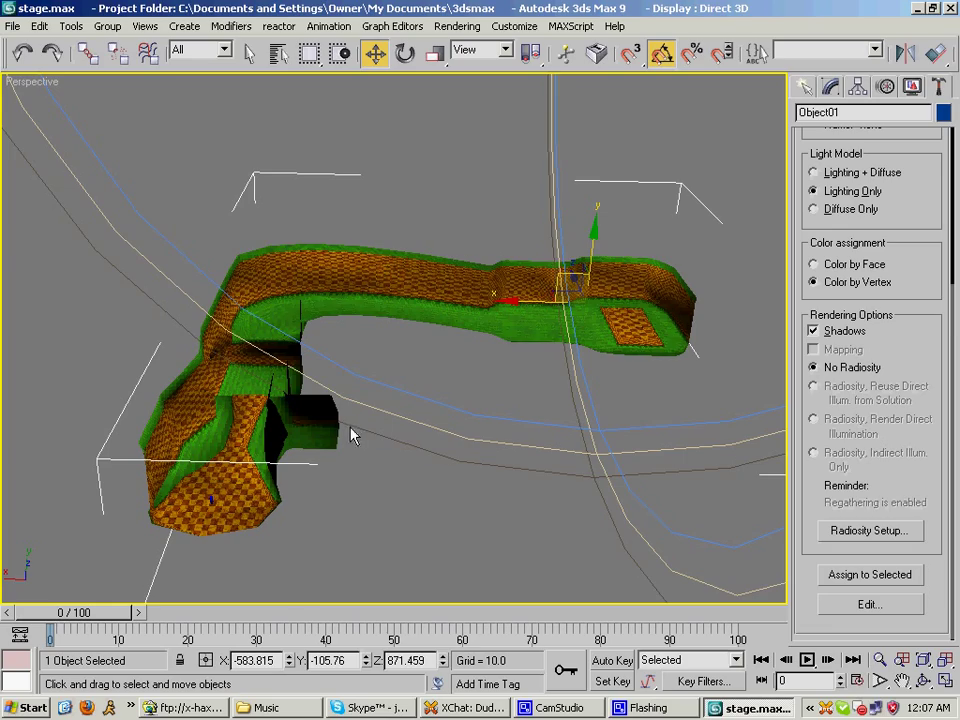
pyautogui.hotkey('ctrl', 'r')
pyautogui.moveTo(341, 334); pyautogui.dragTo(292, 387)
pyautogui.keyDown('alt'); pyautogui.moveTo(292, 386); pyautogui.dragTo(375, 311, button='middle'); pyautogui.keyUp('alt')
pyautogui.scroll(-3, 375, 311)
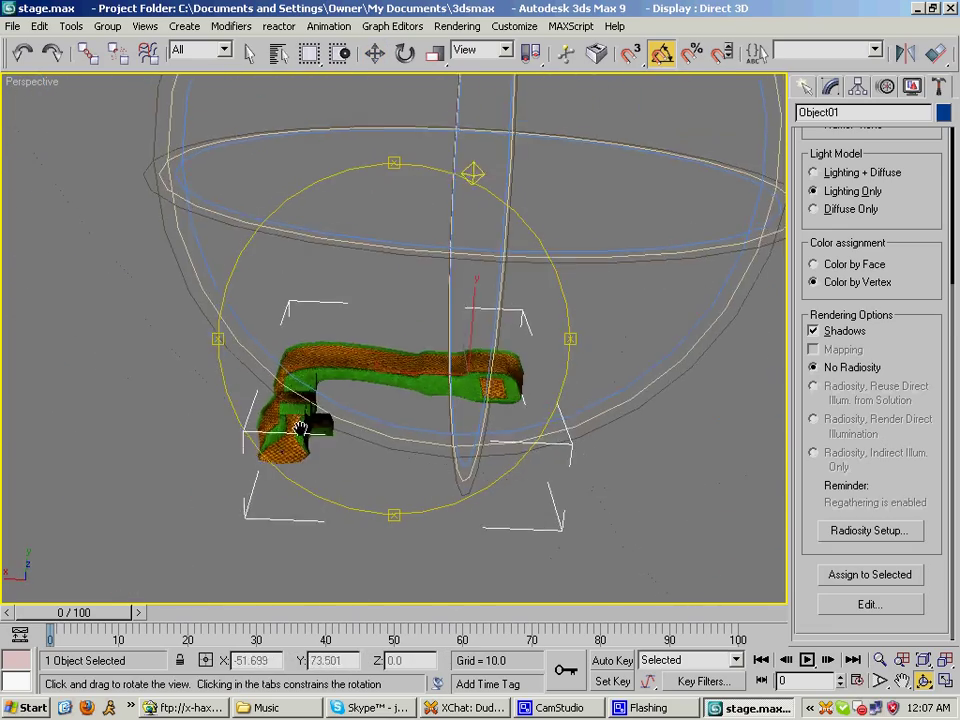
pyautogui.keyDown('alt'); pyautogui.moveTo(308, 298); pyautogui.dragTo(299, 303, button='middle'); pyautogui.keyUp('alt')
pyautogui.click(365, 61)
pyautogui.click(368, 60)
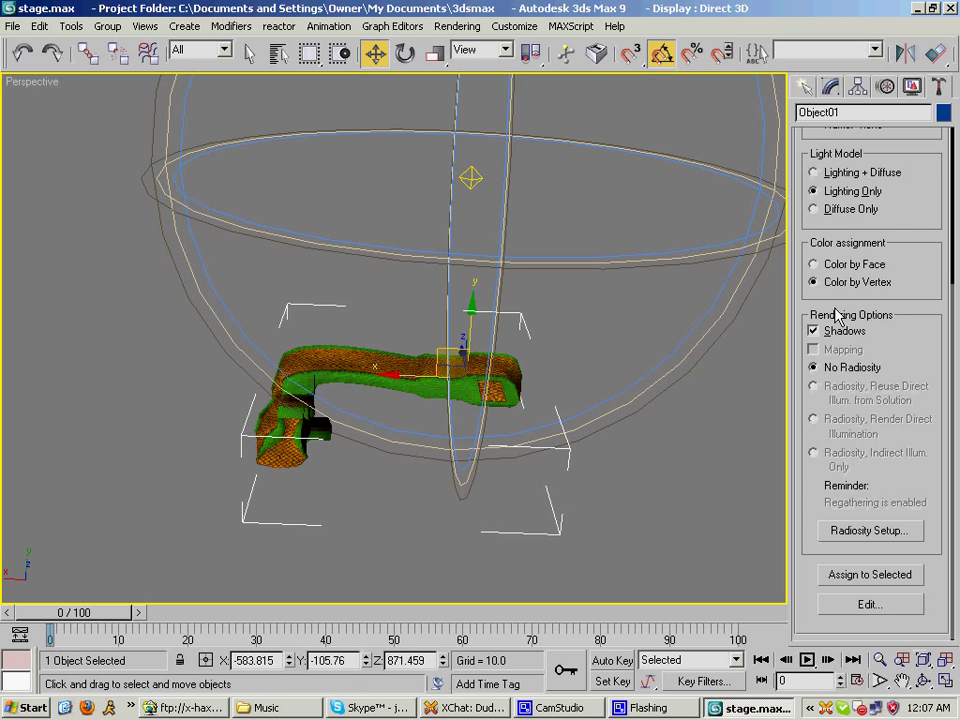
# - Turn off Shadows in the rendering options and reassign the vertex colors to the stage mesh
pyautogui.scroll(3, 869, 446)
pyautogui.scroll(-3, 864, 540)
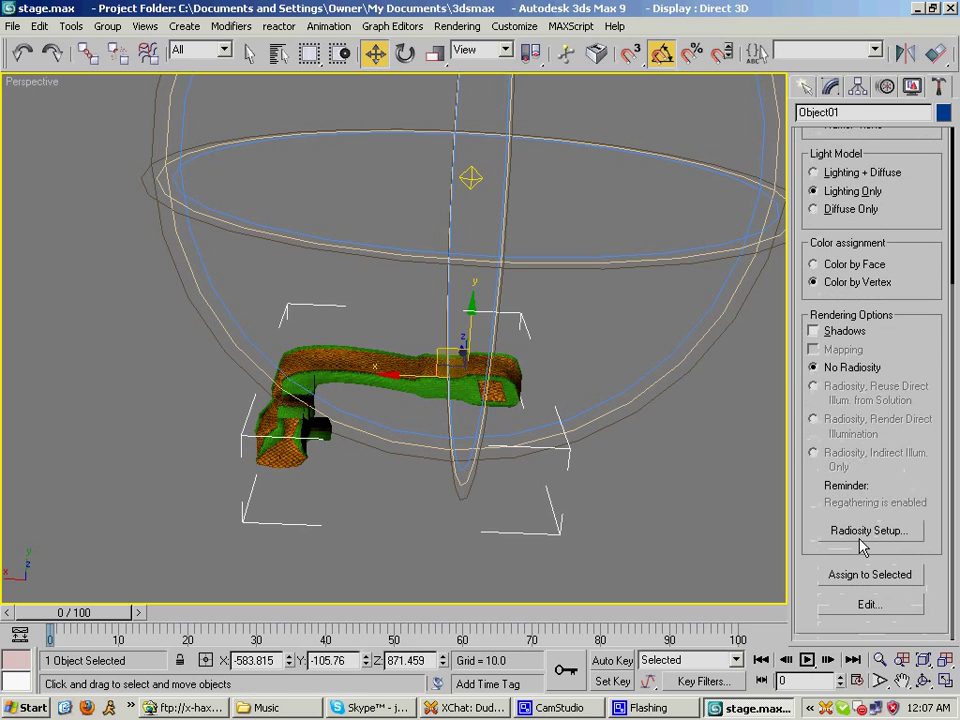
pyautogui.click(874, 580)
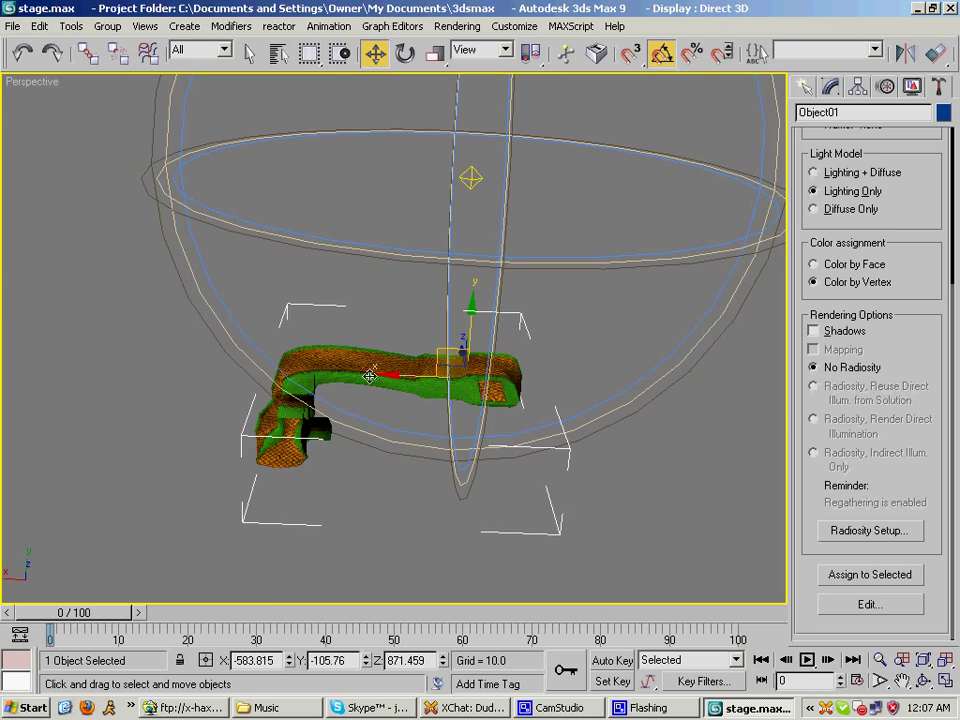
# - Examine the shading at the near end of the stage and how it relates to the Omni light's position
pyautogui.scroll(2, 369, 374)
pyautogui.moveTo(380, 422); pyautogui.dragTo(351, 405, button='middle')
pyautogui.scroll(2, 496, 350)
pyautogui.scroll(2, 498, 365)
pyautogui.scroll(-6, 343, 379)
pyautogui.scroll(3, 343, 379)
pyautogui.moveTo(486, 262); pyautogui.dragTo(478, 362, button='middle')
pyautogui.scroll(-5, 477, 362)
pyautogui.scroll(3, 499, 345)
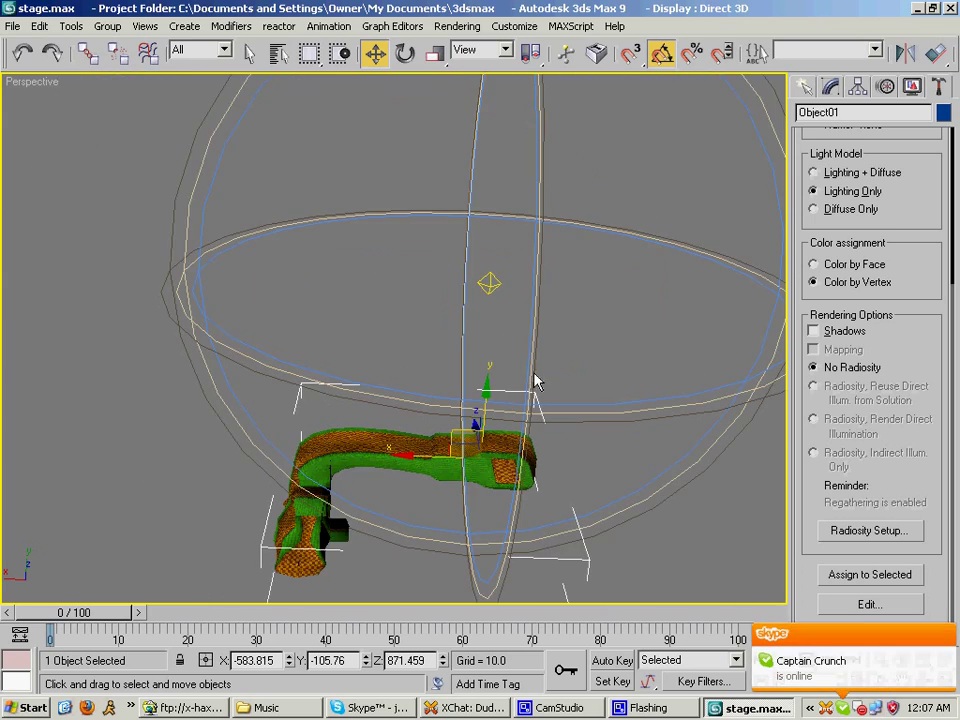
pyautogui.click(487, 281)
pyautogui.scroll(8, 484, 289)
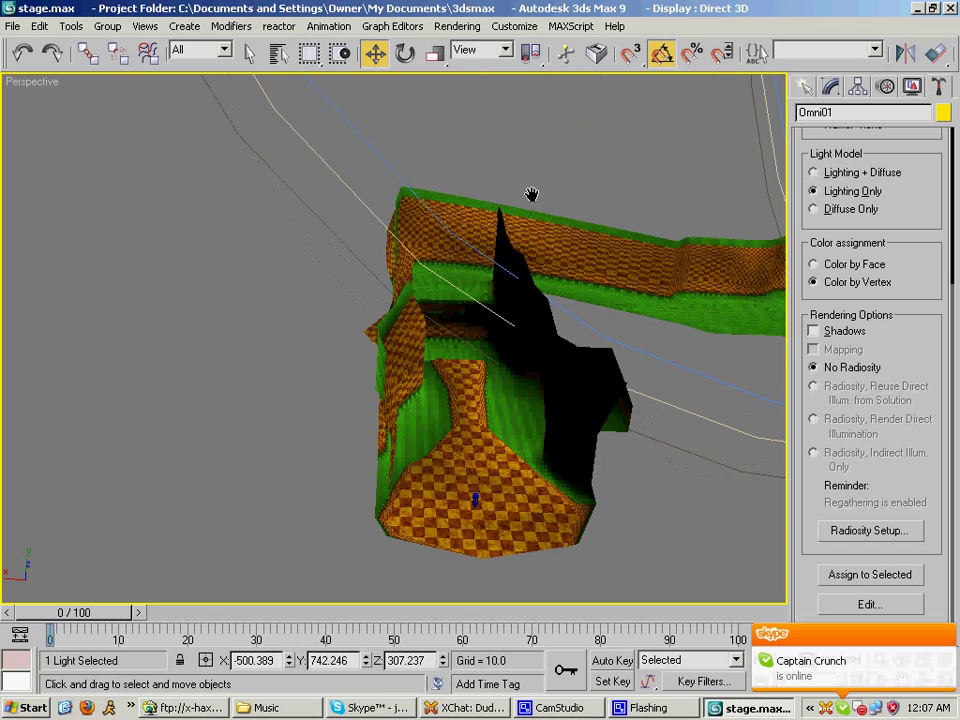
pyautogui.scroll(-3, 481, 261)
# - Set the light model to Lighting + Diffuse and reassign the vertex colors to the stage mesh
pyautogui.click(813, 172)
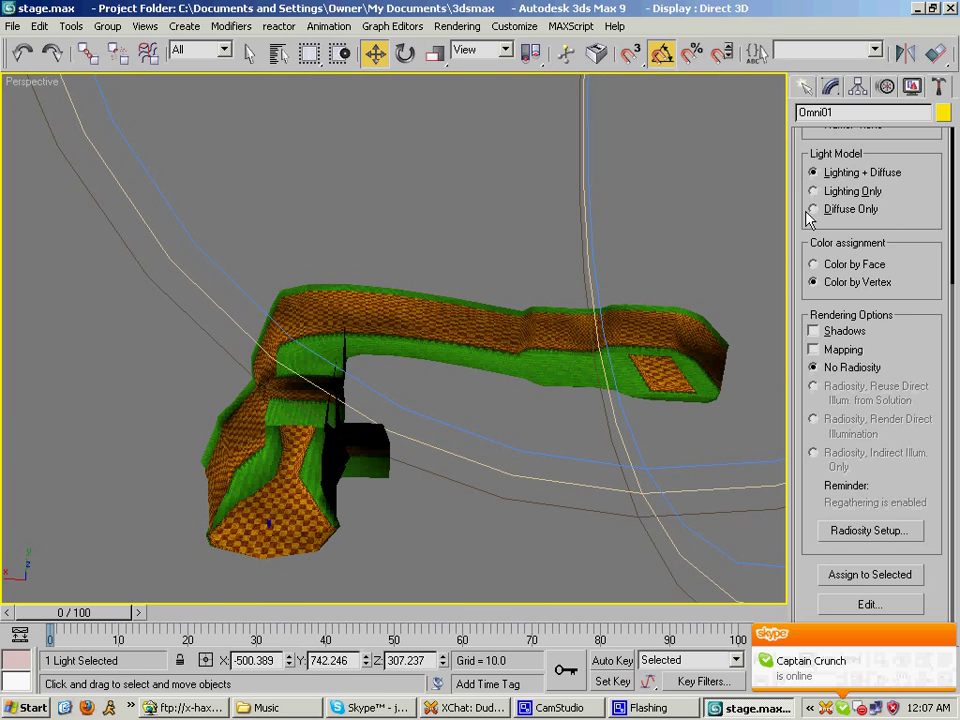
pyautogui.click(450, 372)
pyautogui.click(861, 577)
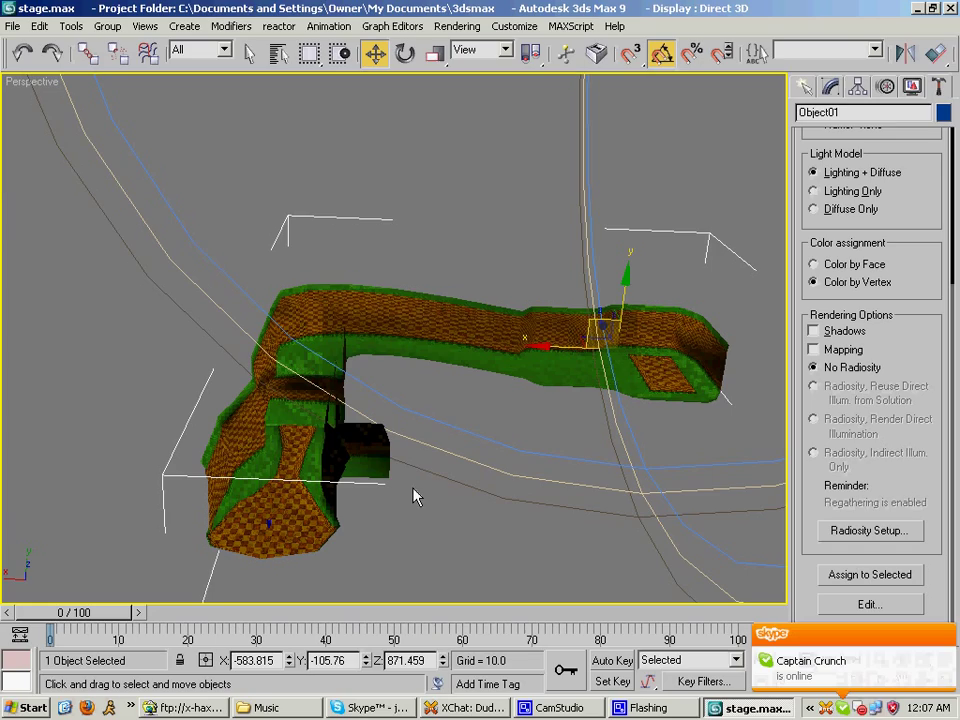
# - Clone the Omni light and place the clone near the starting end of the stage at about X 486, Y -290, Z 758
pyautogui.moveTo(389, 488); pyautogui.dragTo(638, 304, button='middle')
pyautogui.scroll(5, 510, 379)
pyautogui.scroll(-8, 557, 358)
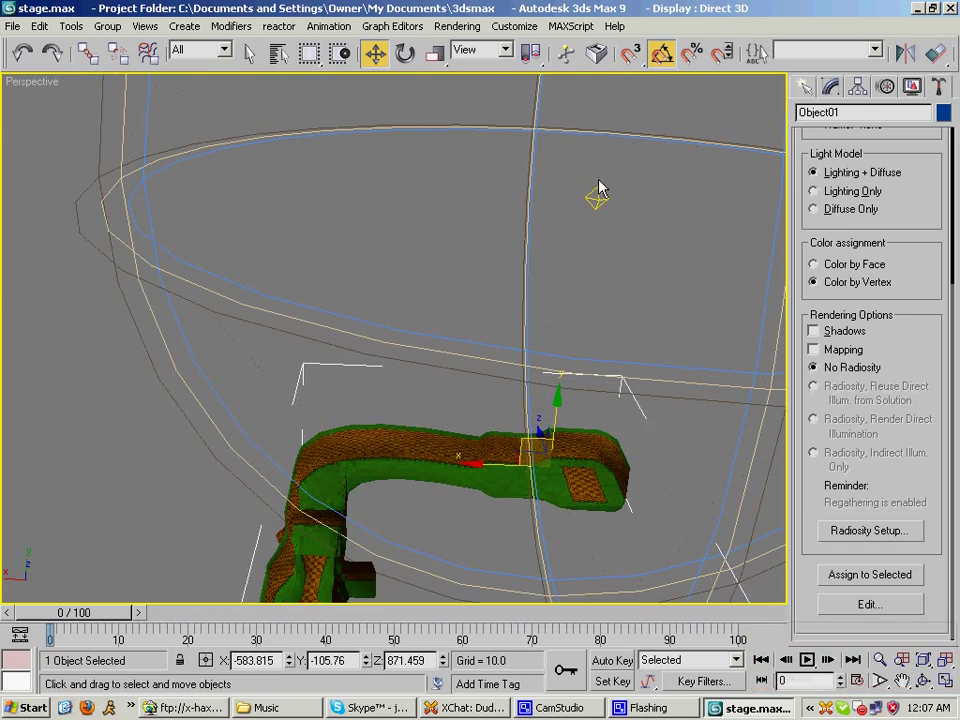
pyautogui.click(597, 196)
pyautogui.scroll(-3, 558, 295)
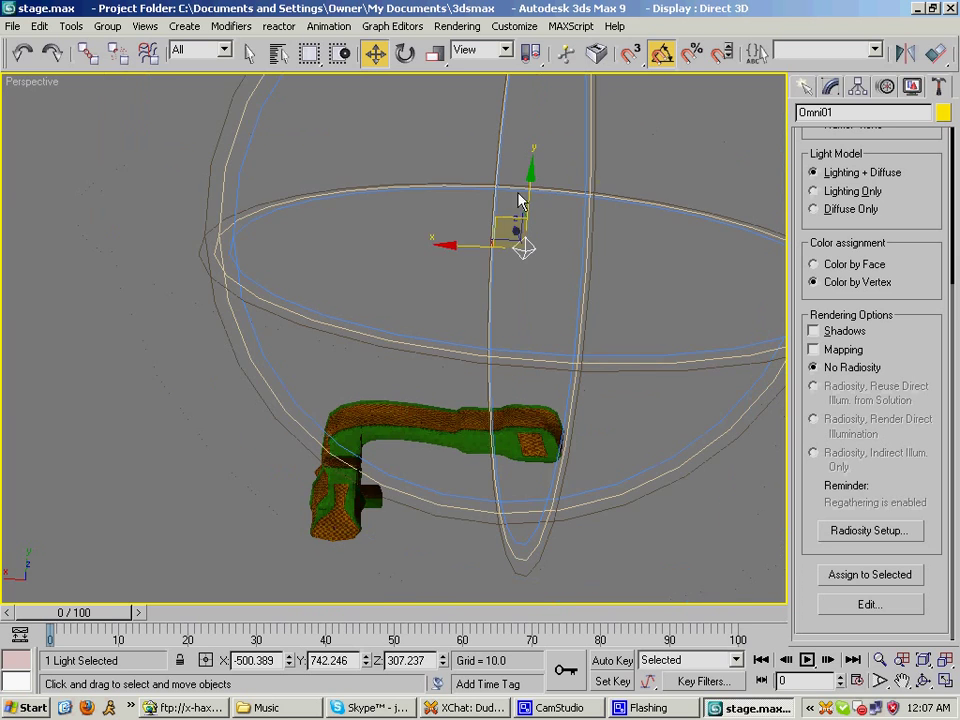
pyautogui.moveTo(502, 216)
pyautogui.keyDown('shift'); pyautogui.mouseDown()
pyautogui.moveTo(345, 245)
pyautogui.moveTo(72, 517)
pyautogui.mouseUp(); pyautogui.keyUp('shift')
pyautogui.click(498, 442)
pyautogui.moveTo(73, 440); pyautogui.dragTo(158, 384, button='middle')
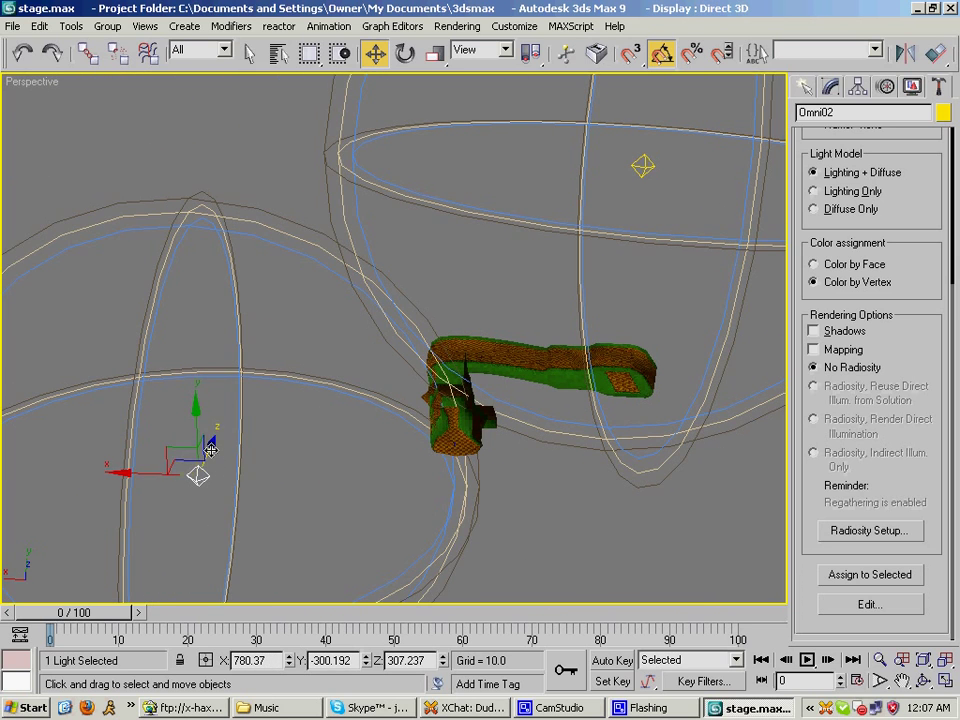
pyautogui.moveTo(209, 449)
pyautogui.mouseDown()
pyautogui.moveTo(207, 389)
pyautogui.moveTo(281, 405)
pyautogui.moveTo(301, 361)
pyautogui.mouseUp()
# - Set the original Omni light's multiplier to 1.2 and the cloned Omni light's multiplier to 0.5
pyautogui.click(830, 86)
pyautogui.scroll(3, 439, 474)
pyautogui.moveTo(439, 474); pyautogui.dragTo(242, 553, button='middle')
pyautogui.click(513, 210)
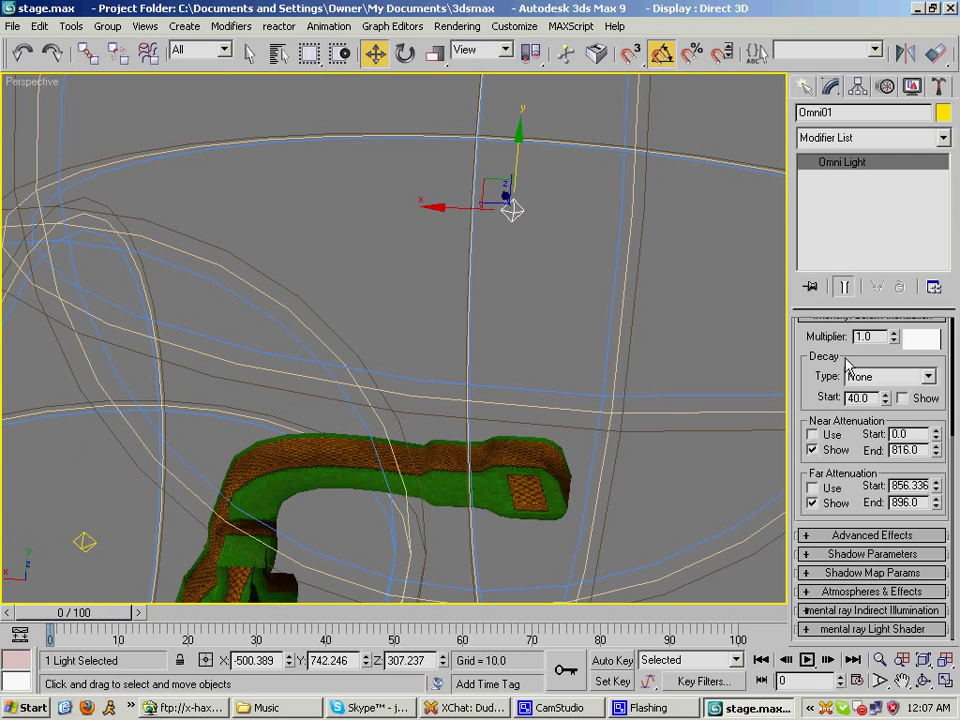
pyautogui.keyDown('alt'); pyautogui.moveTo(163, 385); pyautogui.dragTo(124, 525, button='middle'); pyautogui.keyUp('alt')
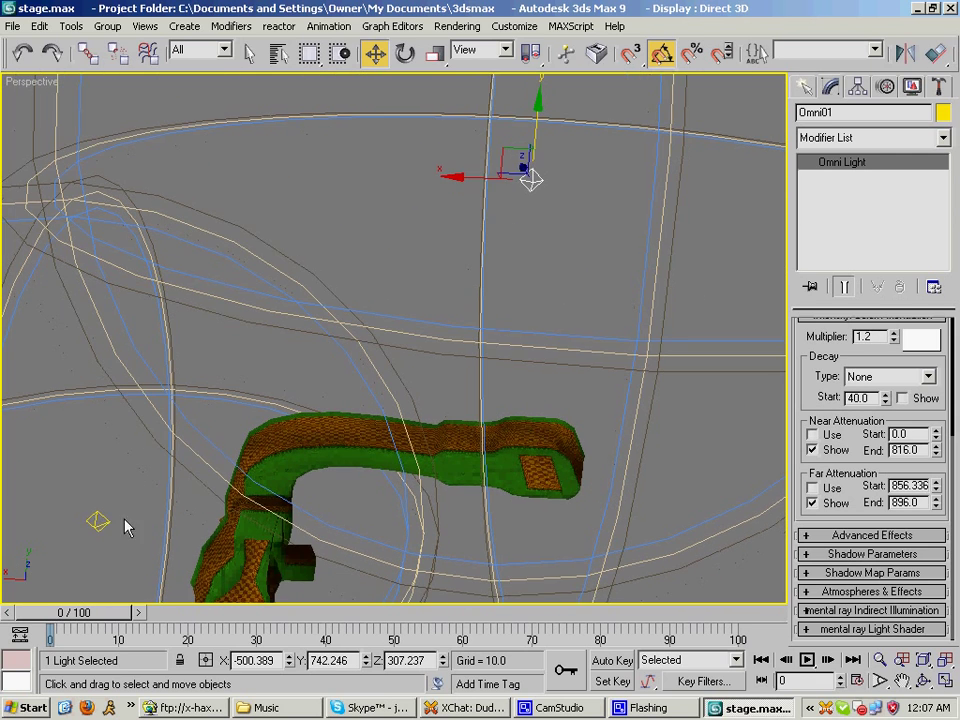
pyautogui.click(97, 520)
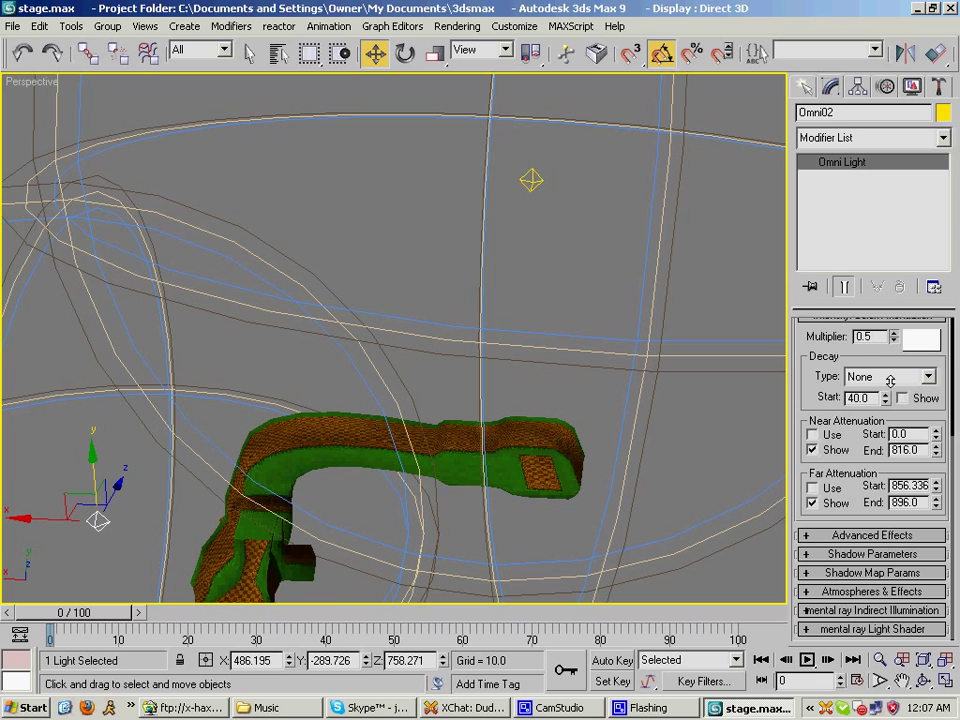
# - Delete all three VertexPaint modifiers from the stage mesh, leaving only the Editable Poly
pyautogui.click(336, 574)
pyautogui.keyDown('alt'); pyautogui.moveTo(336, 574); pyautogui.dragTo(396, 399, button='middle'); pyautogui.keyUp('alt')
pyautogui.click(380, 399)
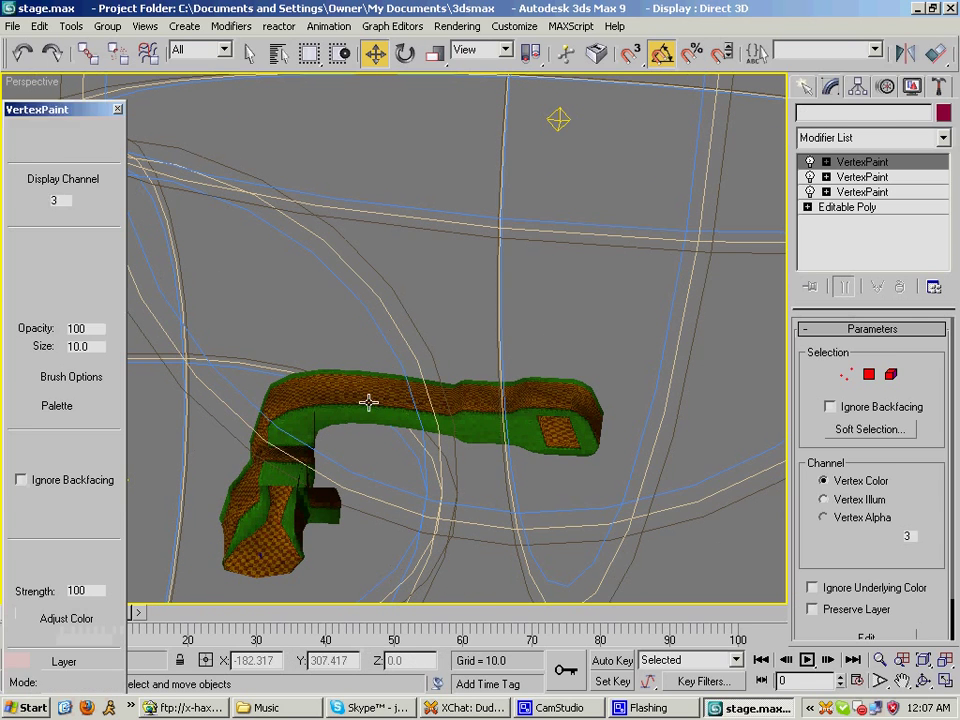
pyautogui.keyDown('shift'); pyautogui.click(862, 191); pyautogui.keyUp('shift')
pyautogui.rightClick(866, 188)
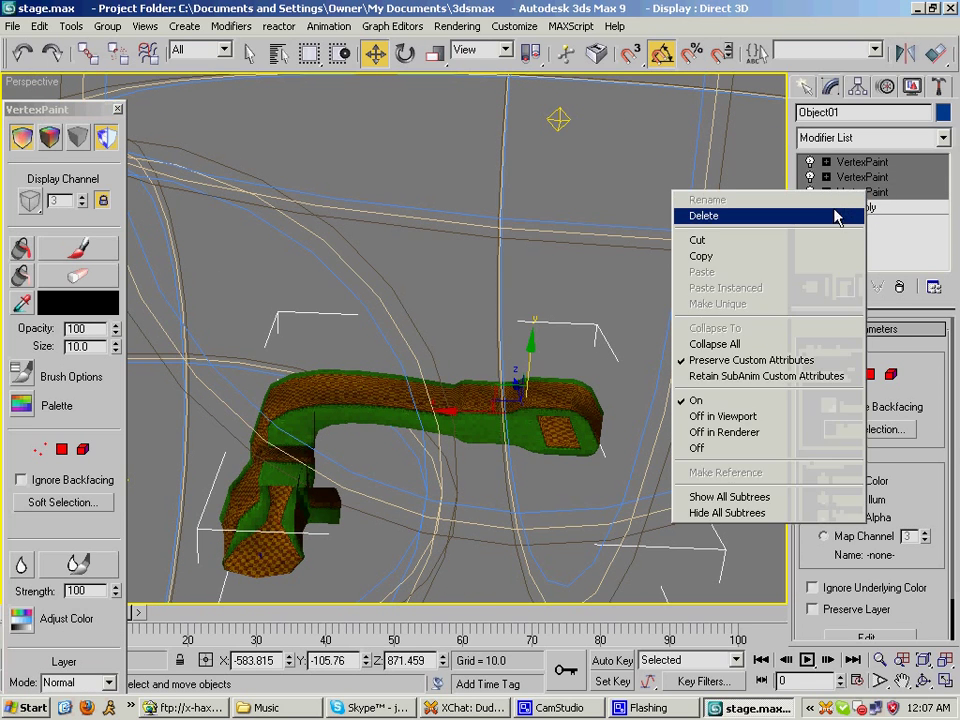
pyautogui.click(838, 214)
pyautogui.keyDown('alt'); pyautogui.moveTo(530, 400); pyautogui.dragTo(364, 386, button='middle'); pyautogui.keyUp('alt')
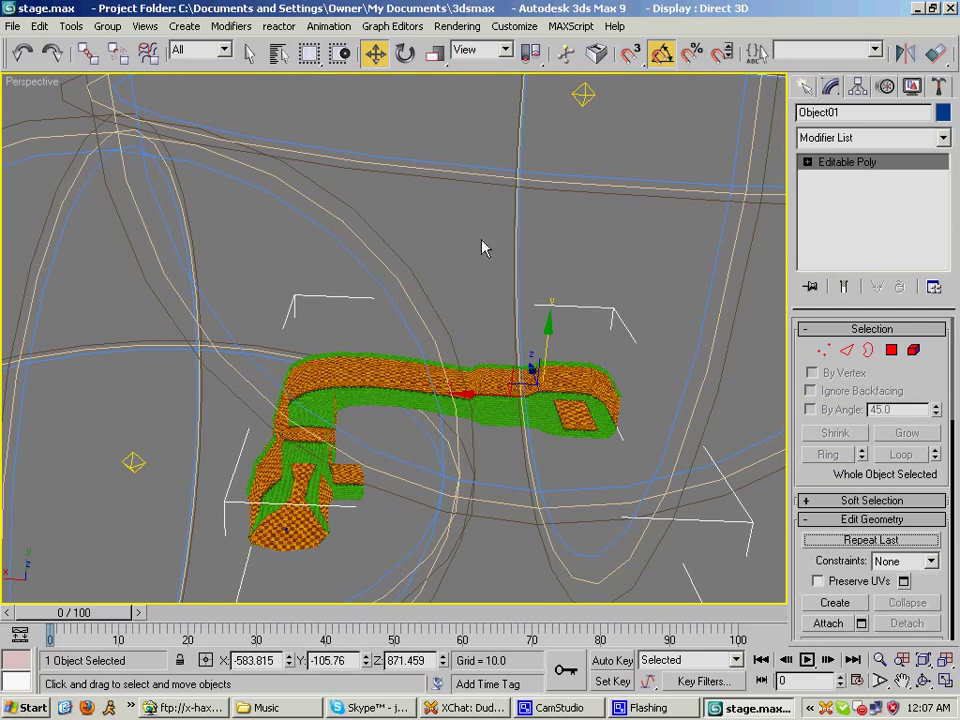
# - Reselect the stage mesh and assign its vertex colors using Lighting + Diffuse without shadows
pyautogui.click(484, 246)
pyautogui.click(480, 370)
pyautogui.click(940, 87)
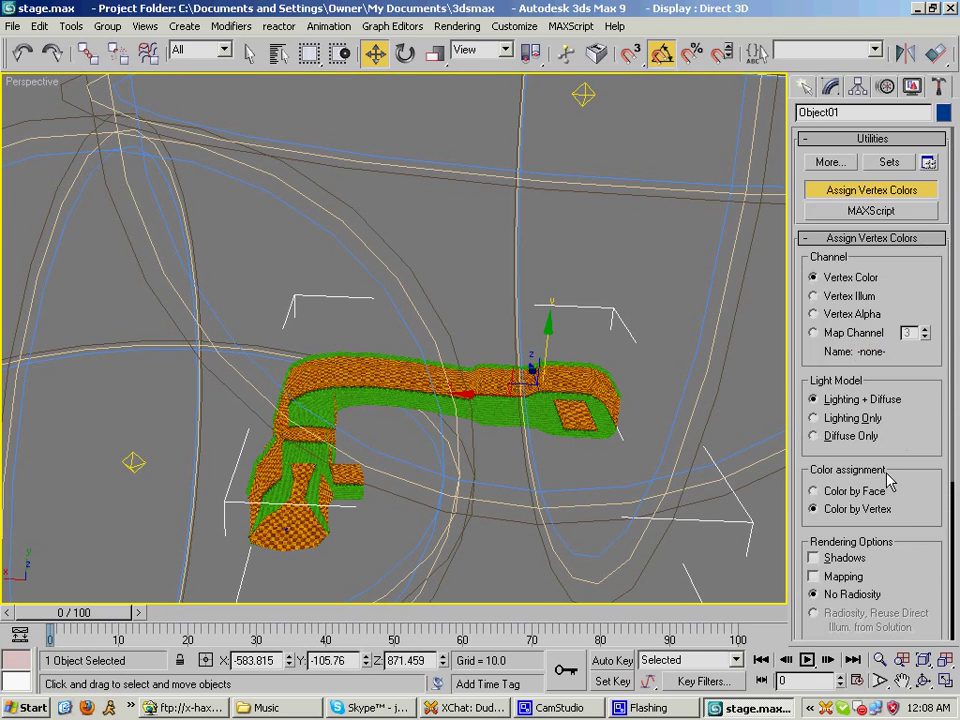
pyautogui.scroll(-5, 870, 400)
pyautogui.click(882, 581)
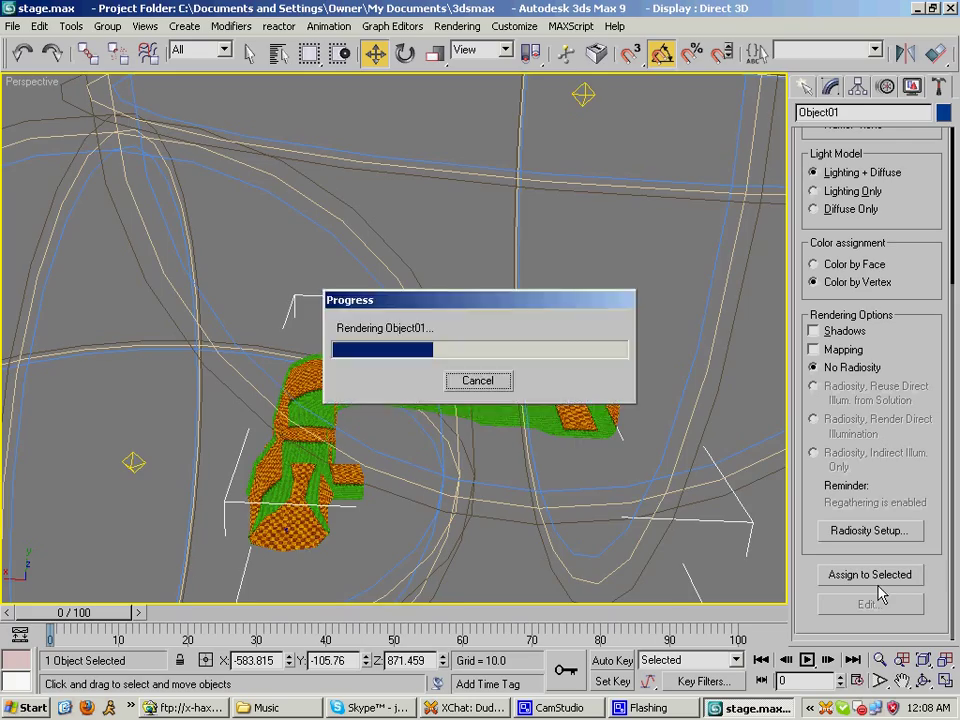
# - Enter vertex selection in the stage mesh's VertexPaint modifier and close the floating VertexPaint toolbox
pyautogui.scroll(3, 398, 510)
pyautogui.moveTo(398, 510)
pyautogui.mouseDown(button='middle')
pyautogui.moveTo(418, 431)
pyautogui.moveTo(574, 279)
pyautogui.moveTo(546, 418)
pyautogui.moveTo(418, 429)
pyautogui.moveTo(345, 405)
pyautogui.mouseUp(button='middle')
pyautogui.scroll(5, 418, 431)
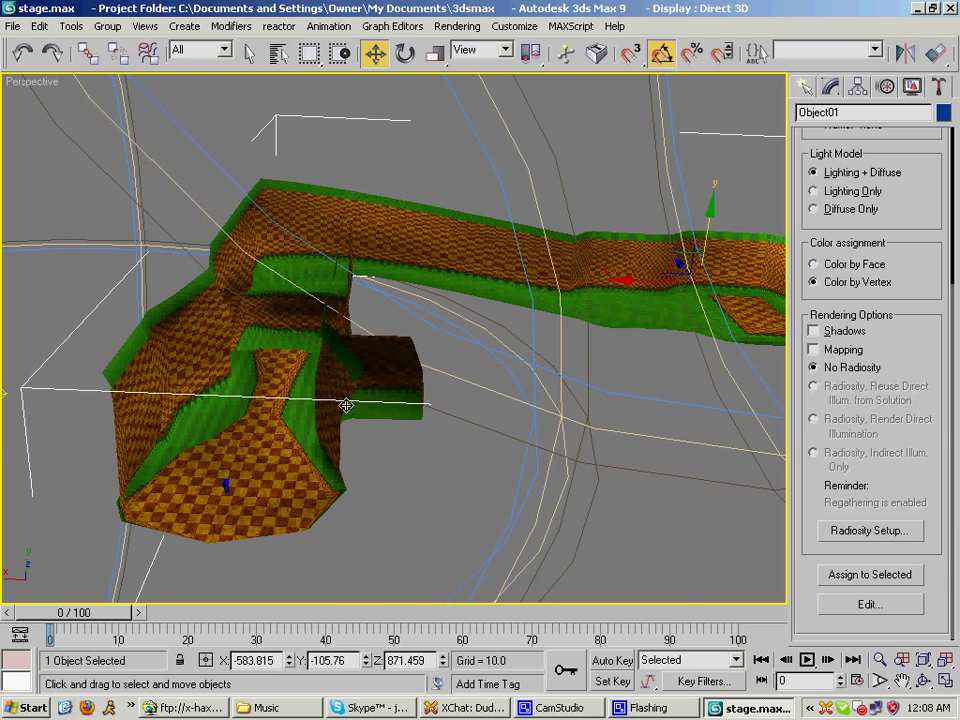
pyautogui.scroll(5, 381, 411)
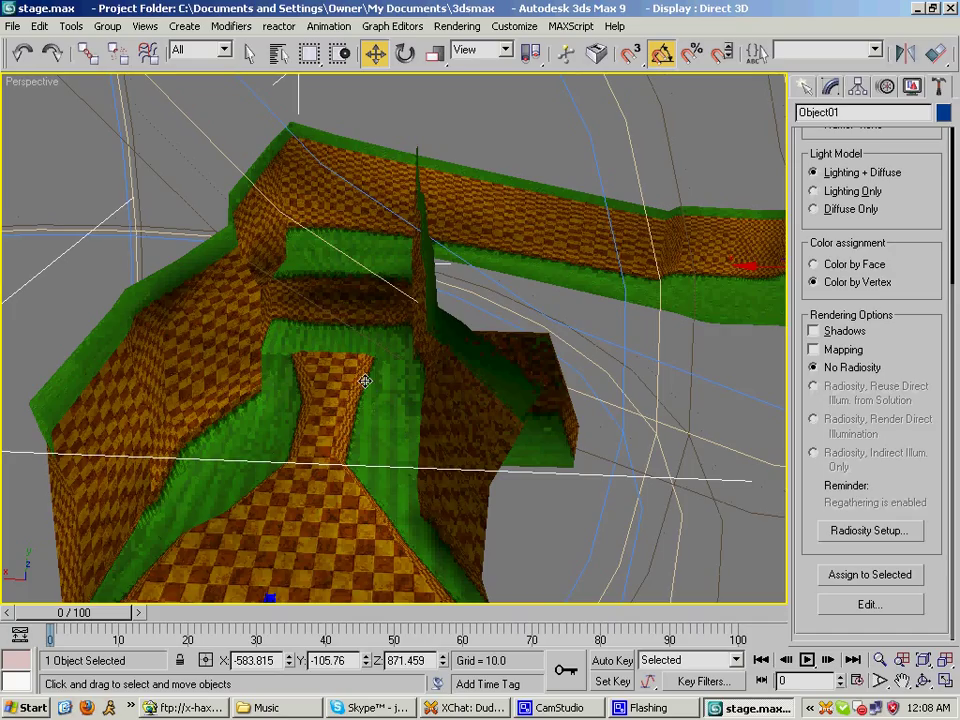
pyautogui.moveTo(365, 381); pyautogui.dragTo(316, 334, button='middle')
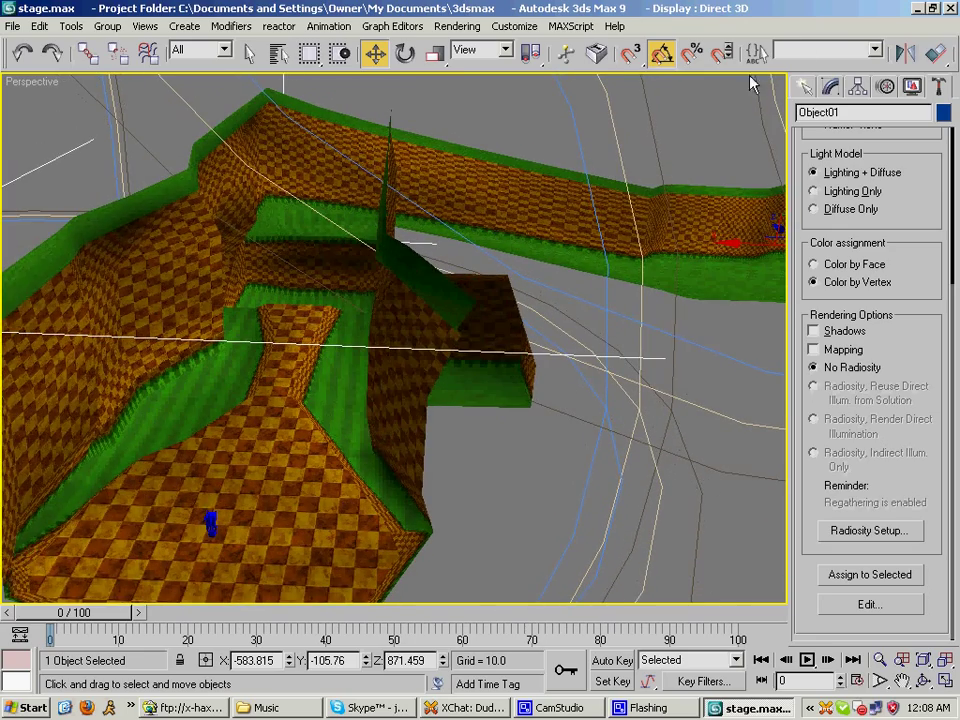
pyautogui.click(830, 88)
pyautogui.click(843, 375)
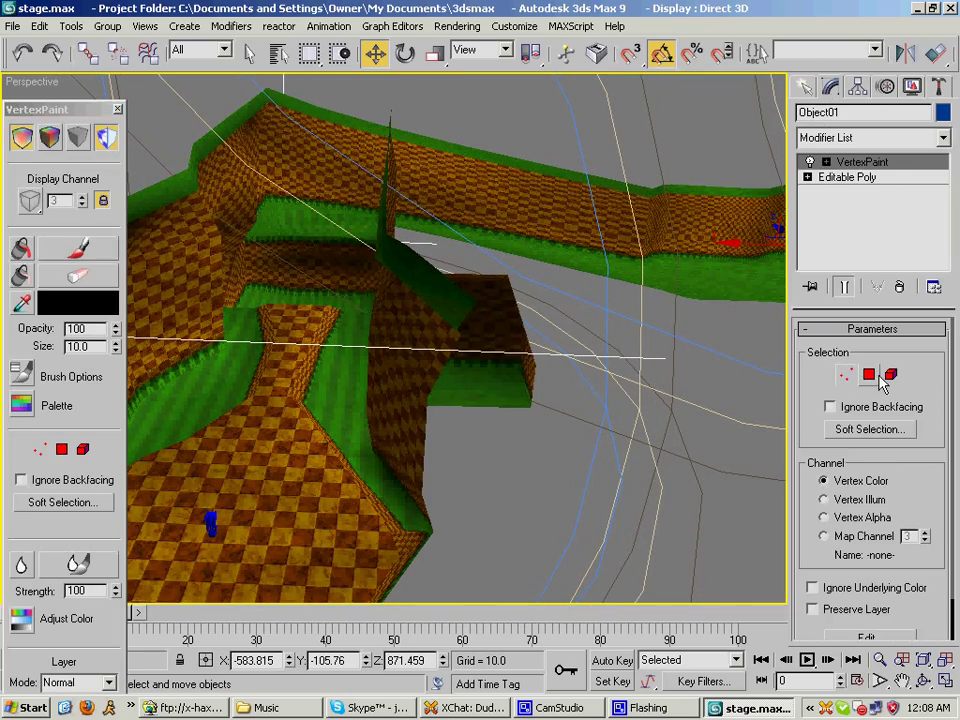
pyautogui.click(872, 377)
pyautogui.scroll(5, 352, 302)
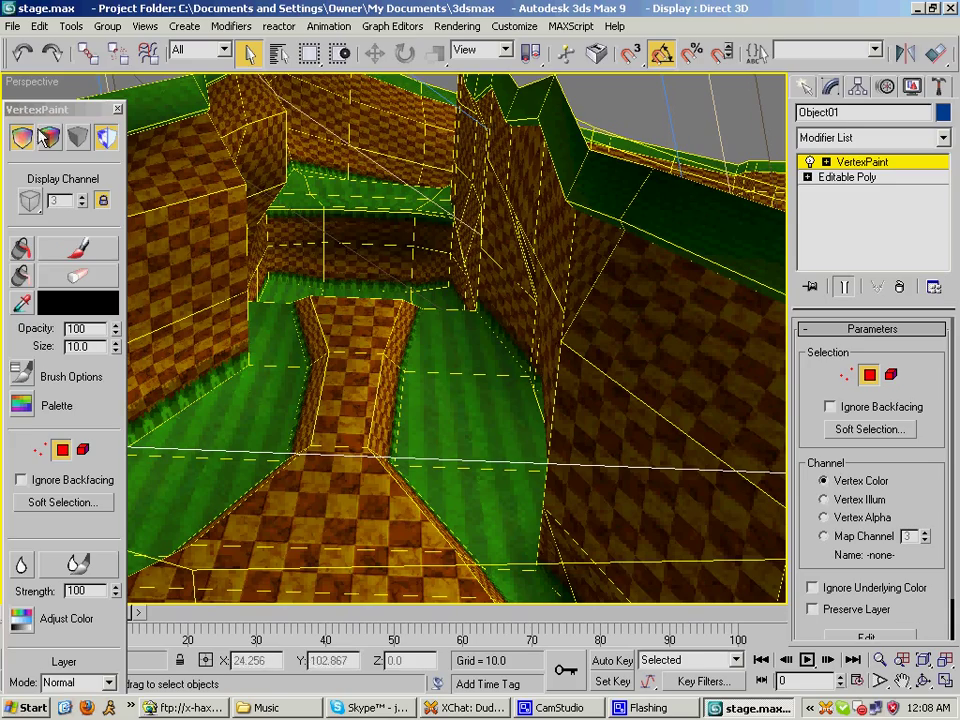
pyautogui.click(117, 110)
pyautogui.click(843, 375)
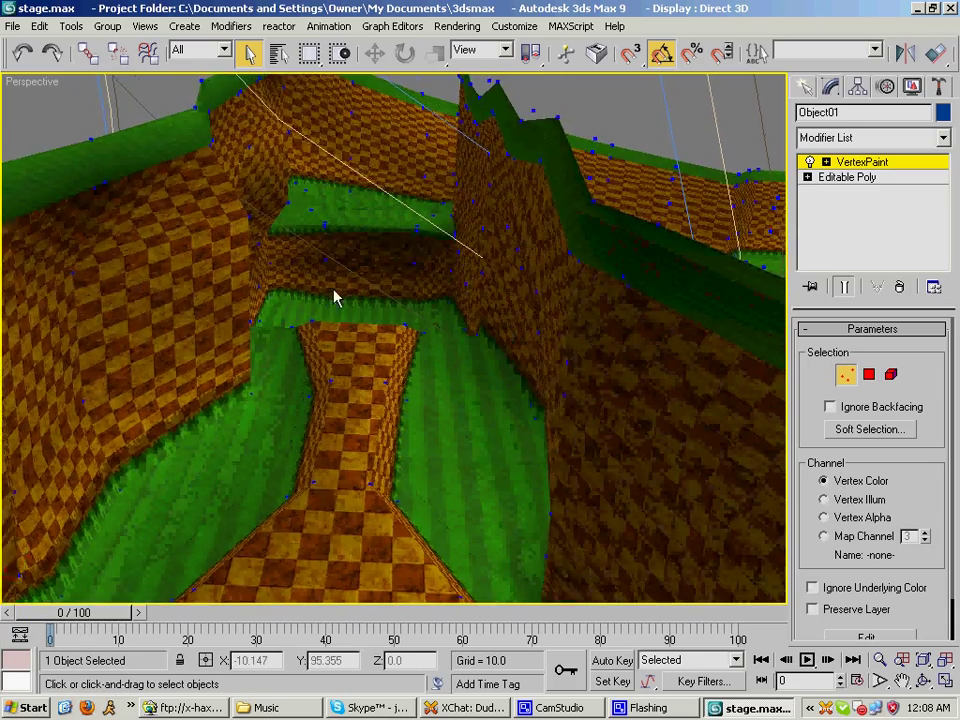
# - Select the vertices along the top rim of the stage's lower section in the Left view
pyautogui.hotkey('alt', 'w')
pyautogui.hotkey('alt', 'w')
pyautogui.scroll(10, 225, 216)
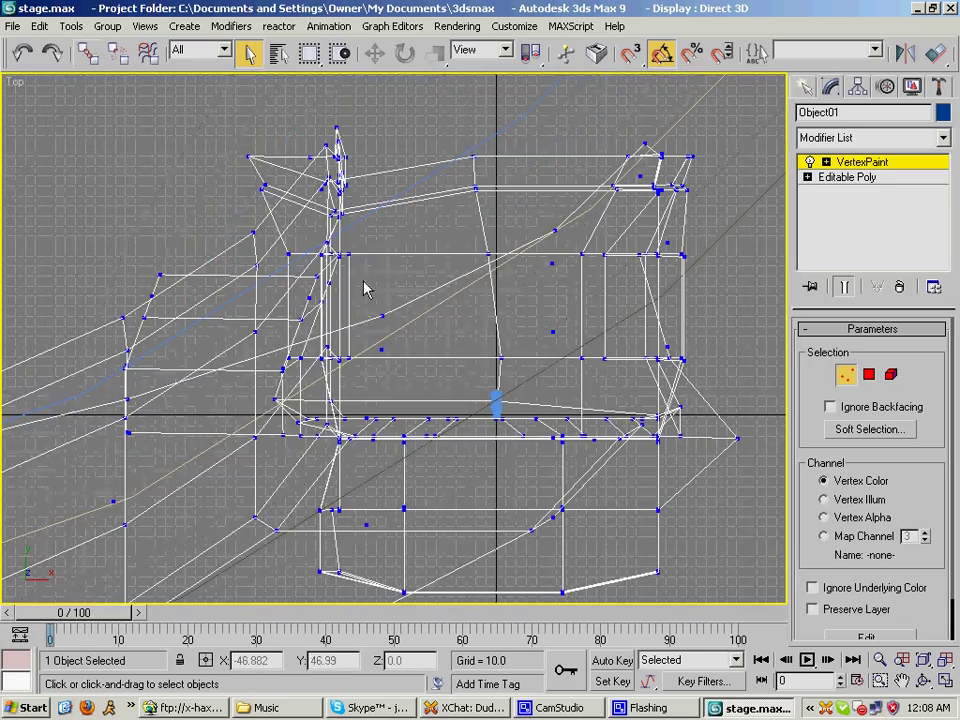
pyautogui.moveTo(364, 285); pyautogui.dragTo(304, 234, button='middle')
pyautogui.hotkey('alt', 'w')
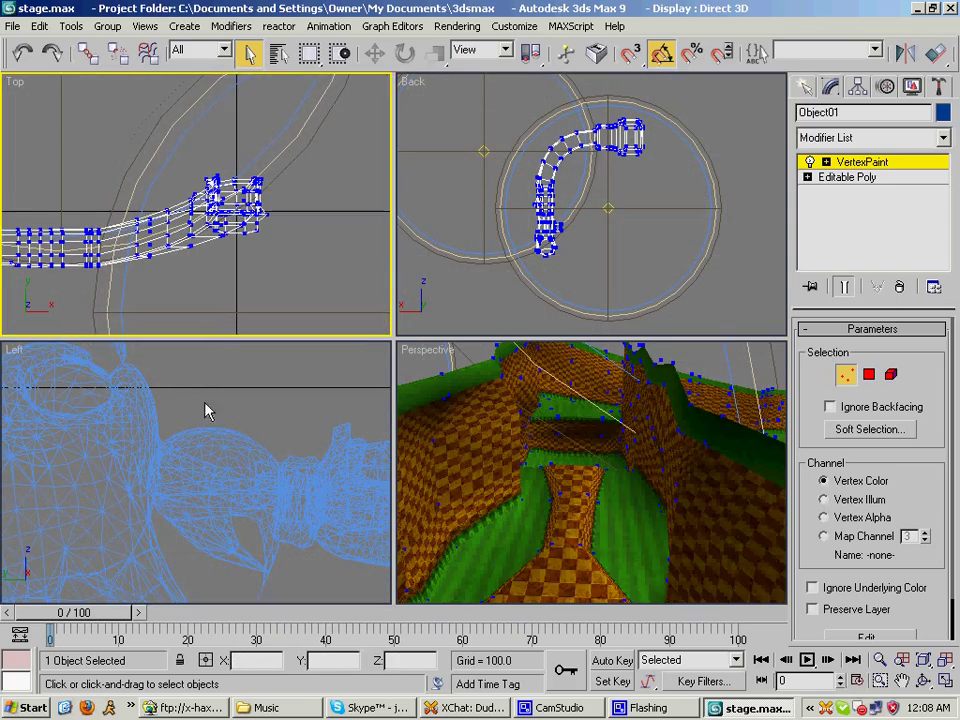
pyautogui.scroll(5, 220, 440)
pyautogui.hotkey('alt', 'w')
pyautogui.scroll(-3, 191, 450)
pyautogui.moveTo(267, 226); pyautogui.dragTo(349, 481)
pyautogui.moveTo(282, 156); pyautogui.dragTo(283, 268, button='middle')
pyautogui.keyDown('ctrl'); pyautogui.moveTo(246, 184); pyautogui.dragTo(359, 321); pyautogui.keyUp('ctrl')
pyautogui.moveTo(352, 216); pyautogui.dragTo(351, 309, button='middle')
pyautogui.keyDown('ctrl'); pyautogui.moveTo(287, 152); pyautogui.dragTo(364, 241); pyautogui.keyUp('ctrl')
pyautogui.moveTo(357, 169); pyautogui.dragTo(353, 358, button='middle')
pyautogui.keyDown('ctrl'); pyautogui.moveTo(304, 246); pyautogui.dragTo(355, 308); pyautogui.keyUp('ctrl')
pyautogui.keyDown('ctrl'); pyautogui.moveTo(287, 146); pyautogui.dragTo(351, 248); pyautogui.keyUp('ctrl')
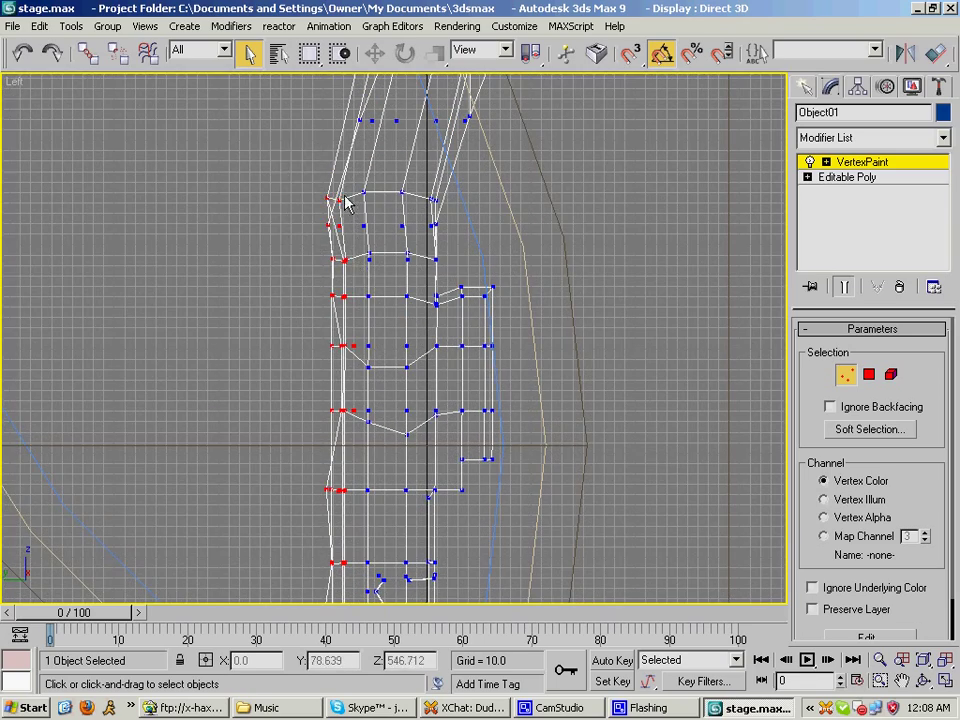
# - Extend the vertex selection along the top rim of the stage's slanted upper section
pyautogui.moveTo(344, 196); pyautogui.dragTo(337, 338, button='middle')
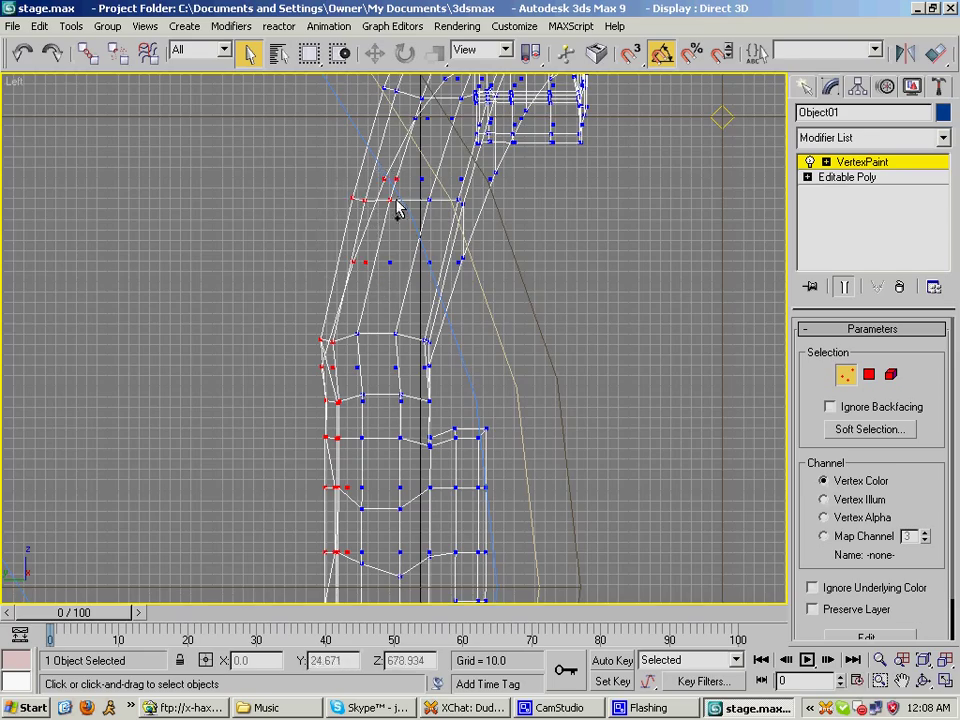
pyautogui.moveTo(369, 104); pyautogui.dragTo(332, 286, button='middle')
pyautogui.keyDown('ctrl'); pyautogui.moveTo(311, 223); pyautogui.dragTo(400, 329); pyautogui.keyUp('ctrl')
pyautogui.moveTo(385, 258); pyautogui.dragTo(353, 445, button='middle')
pyautogui.keyDown('ctrl'); pyautogui.moveTo(282, 225); pyautogui.dragTo(440, 300); pyautogui.keyUp('ctrl')
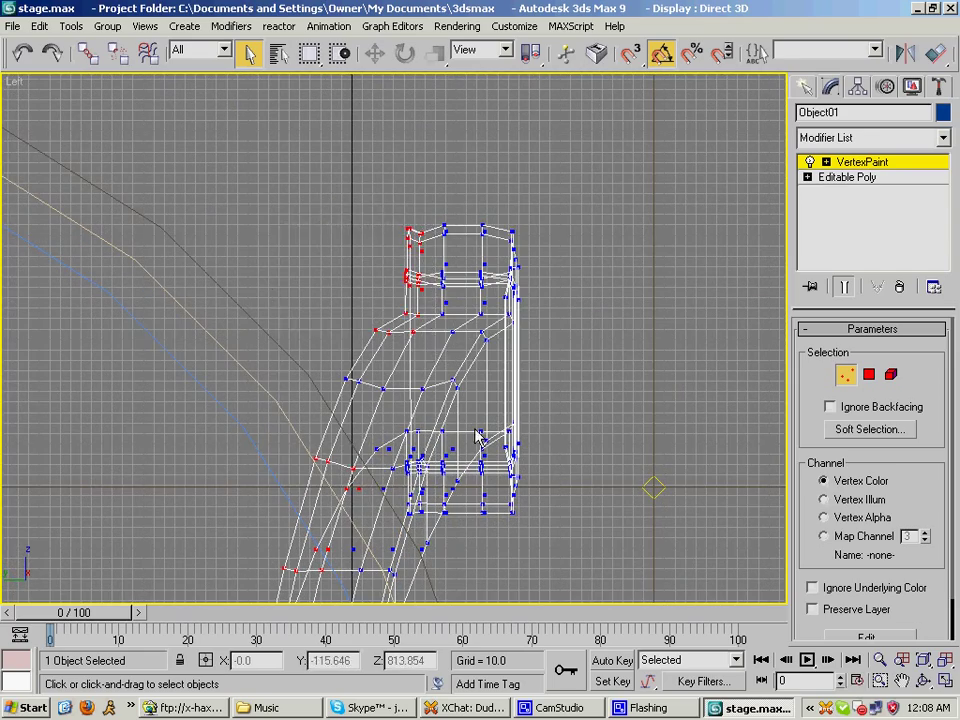
# - Add the top rim vertices of the long straight end section to the selection in the Top view
pyautogui.hotkey('alt', 'w')
pyautogui.moveTo(606, 253); pyautogui.dragTo(572, 302, button='middle')
pyautogui.scroll(4, 572, 302)
pyautogui.moveTo(556, 153); pyautogui.dragTo(572, 174, button='middle')
pyautogui.scroll(1, 570, 175)
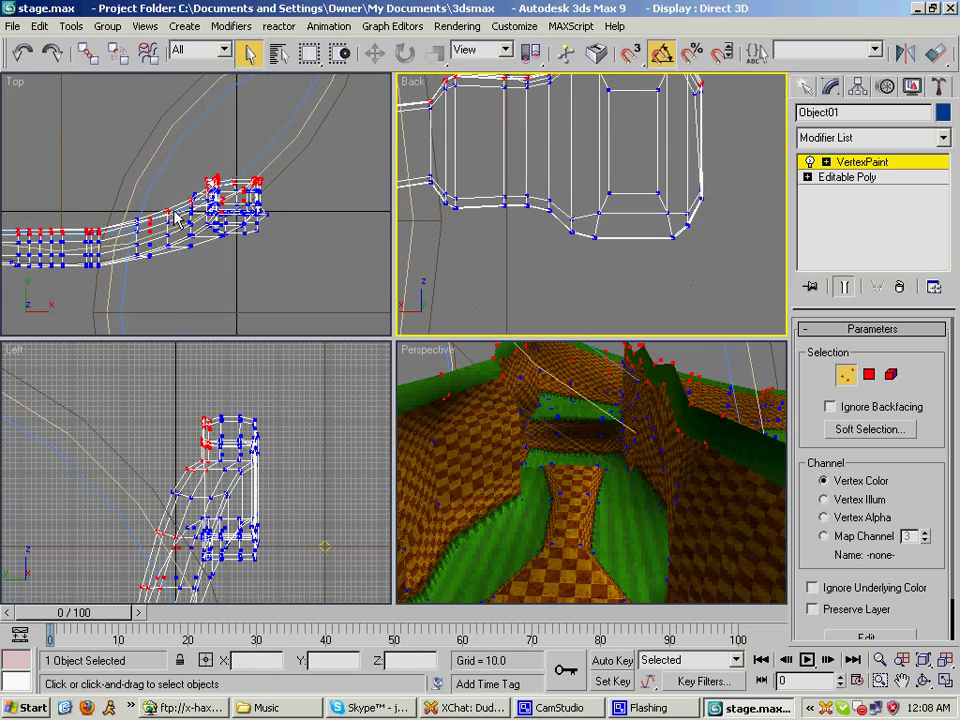
pyautogui.moveTo(4, 231); pyautogui.dragTo(155, 199, button='middle')
pyautogui.scroll(2, 154, 200)
pyautogui.keyDown('ctrl'); pyautogui.moveTo(70, 155); pyautogui.dragTo(276, 207); pyautogui.keyUp('ctrl')
pyautogui.moveTo(642, 511); pyautogui.dragTo(596, 540, button='middle')
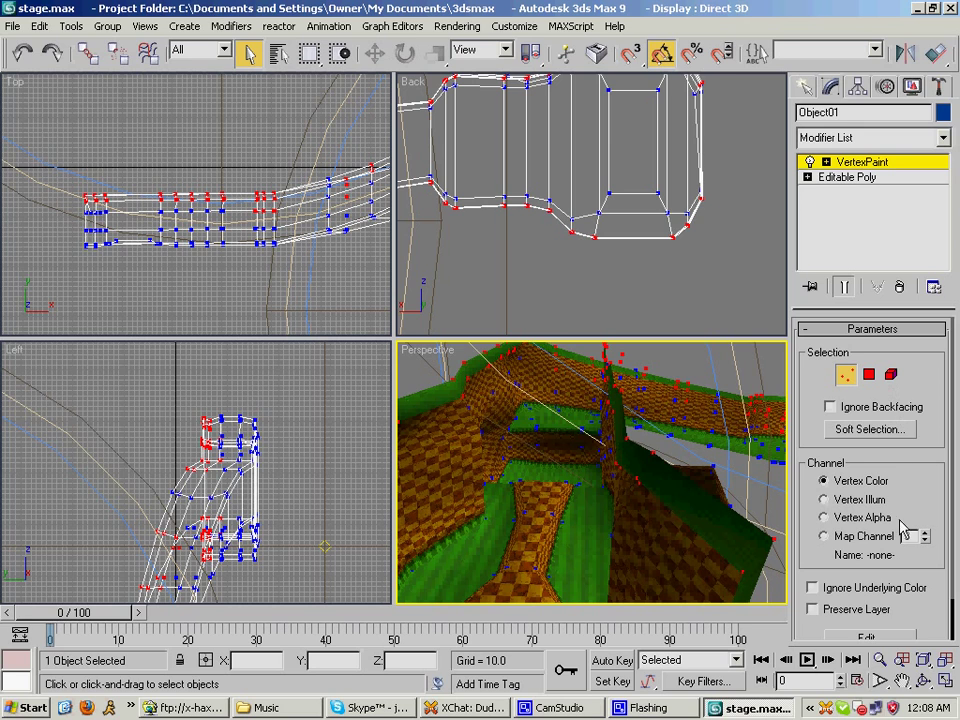
# - Reopen the VertexPaint toolbox and set the opacity to 100 and the paint color to near-white
pyautogui.click(889, 638)
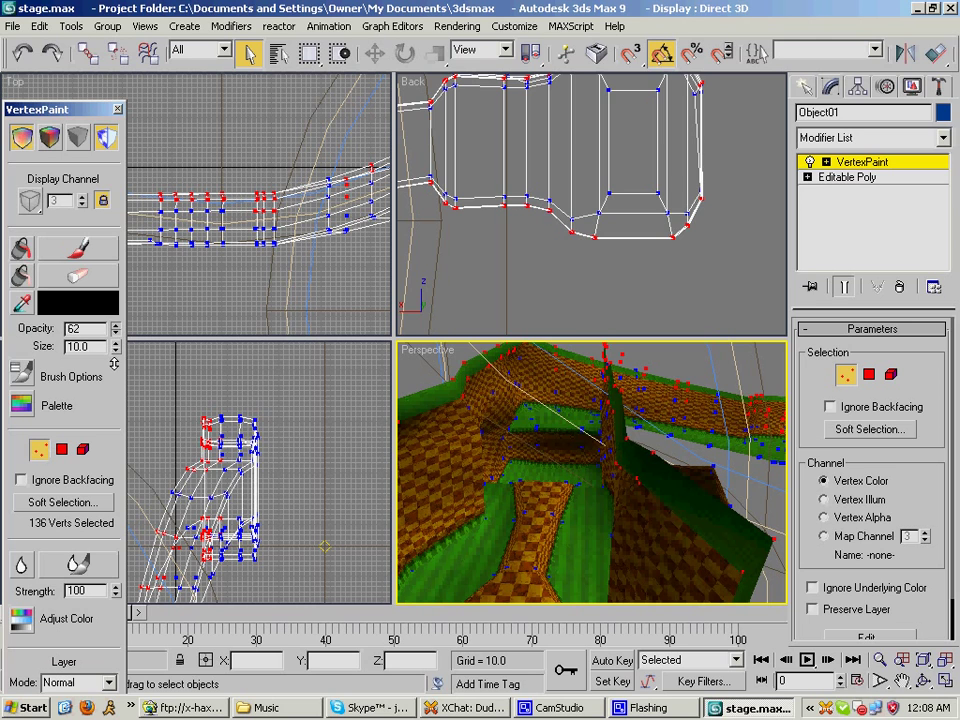
pyautogui.moveTo(113, 368); pyautogui.dragTo(113, 304)
pyautogui.click(75, 307)
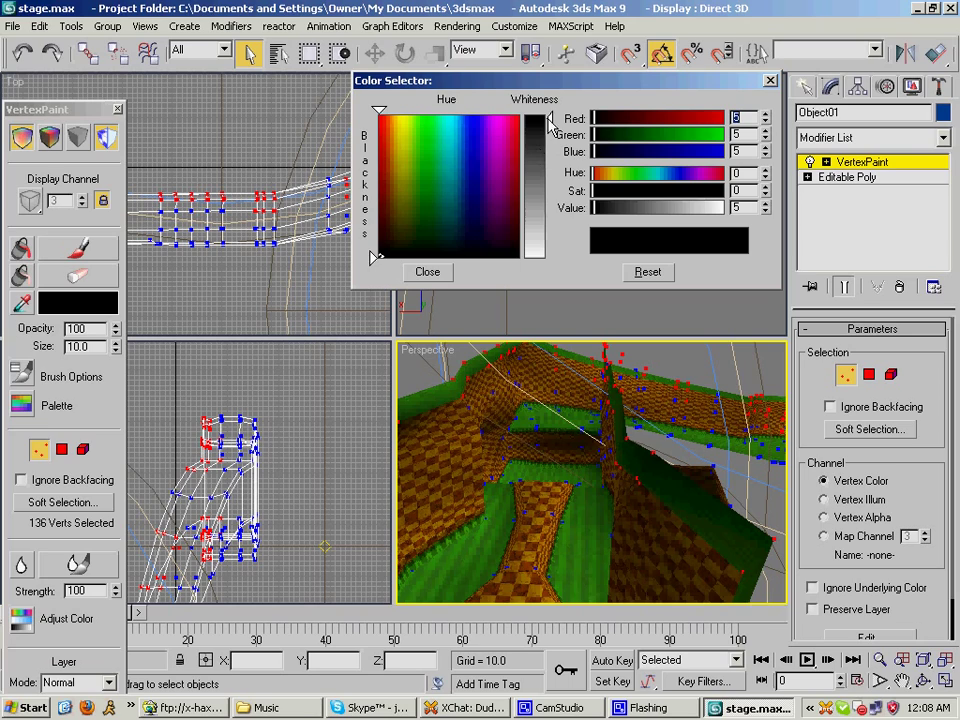
pyautogui.moveTo(548, 116); pyautogui.dragTo(555, 233)
pyautogui.click(445, 271)
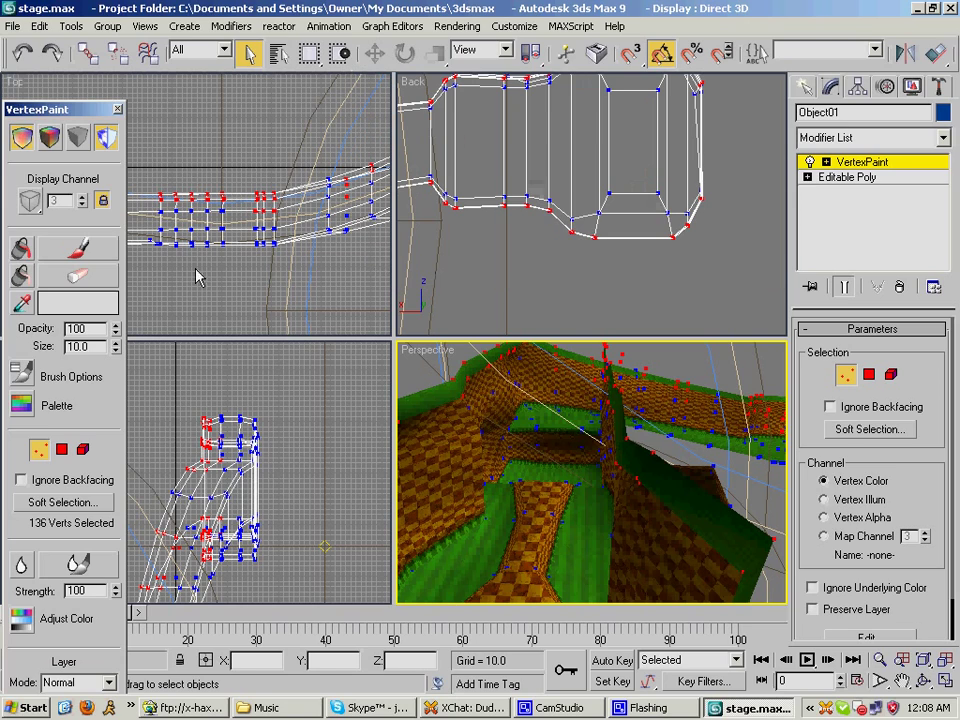
# - Fill the selected rim vertices with the near-white color and clear the vertex selection
pyautogui.click(32, 258)
pyautogui.scroll(-3, 482, 379)
pyautogui.moveTo(482, 379); pyautogui.dragTo(521, 366, button='middle')
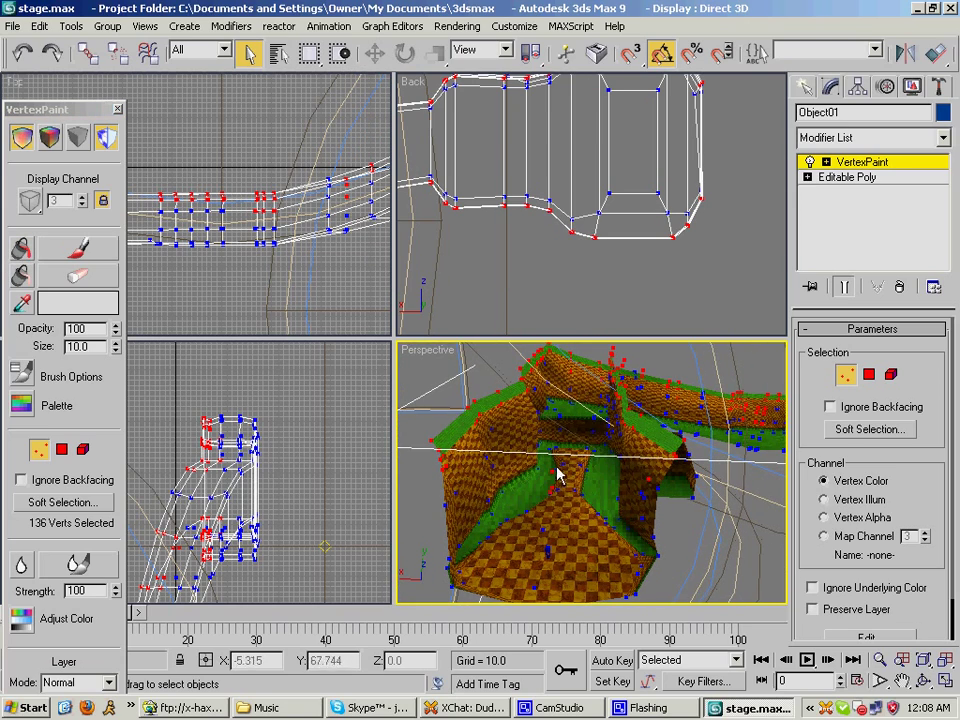
pyautogui.click(680, 372)
# - Collapse the VertexPaint modifier into the stage's Editable Poly and deselect the mesh
pyautogui.rightClick(866, 158)
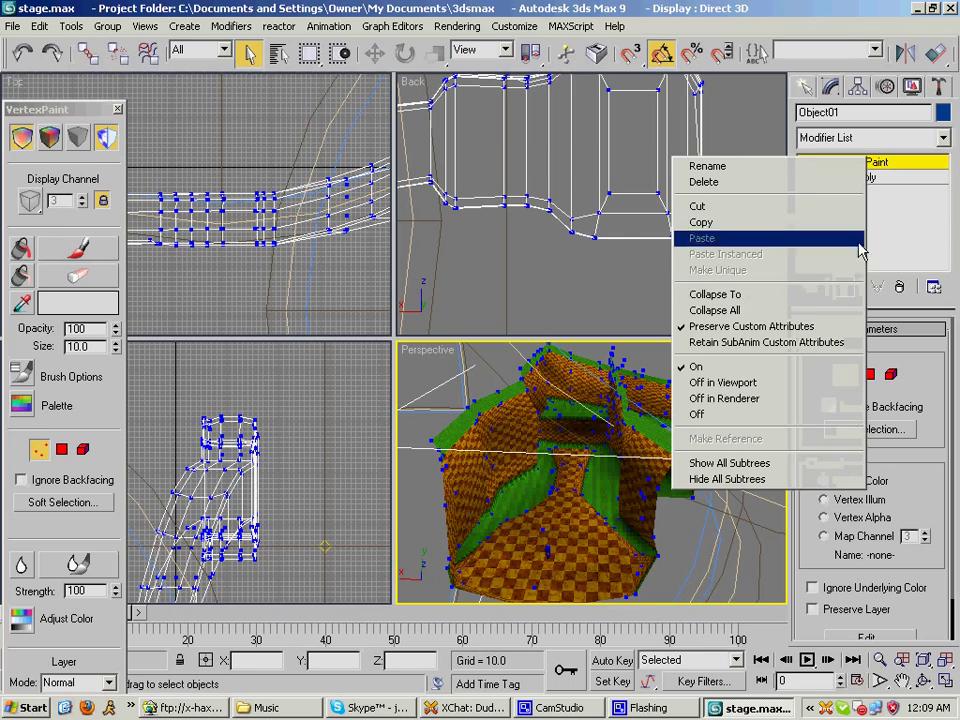
pyautogui.click(808, 296)
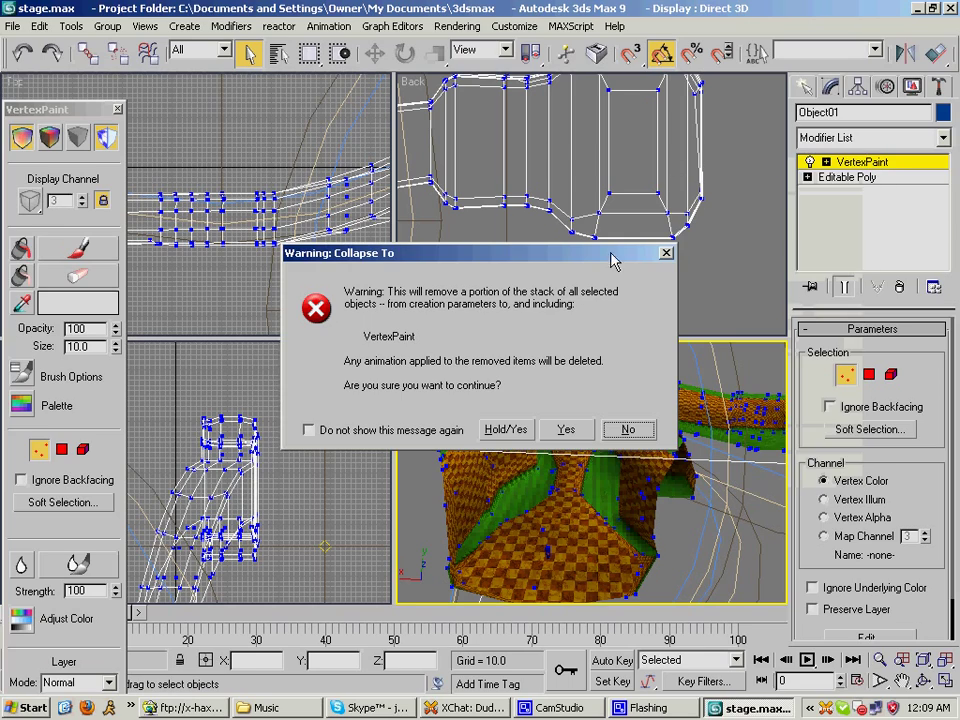
pyautogui.click(590, 433)
pyautogui.keyDown('alt'); pyautogui.moveTo(619, 461); pyautogui.dragTo(588, 468, button='middle'); pyautogui.keyUp('alt')
pyautogui.click(681, 534)
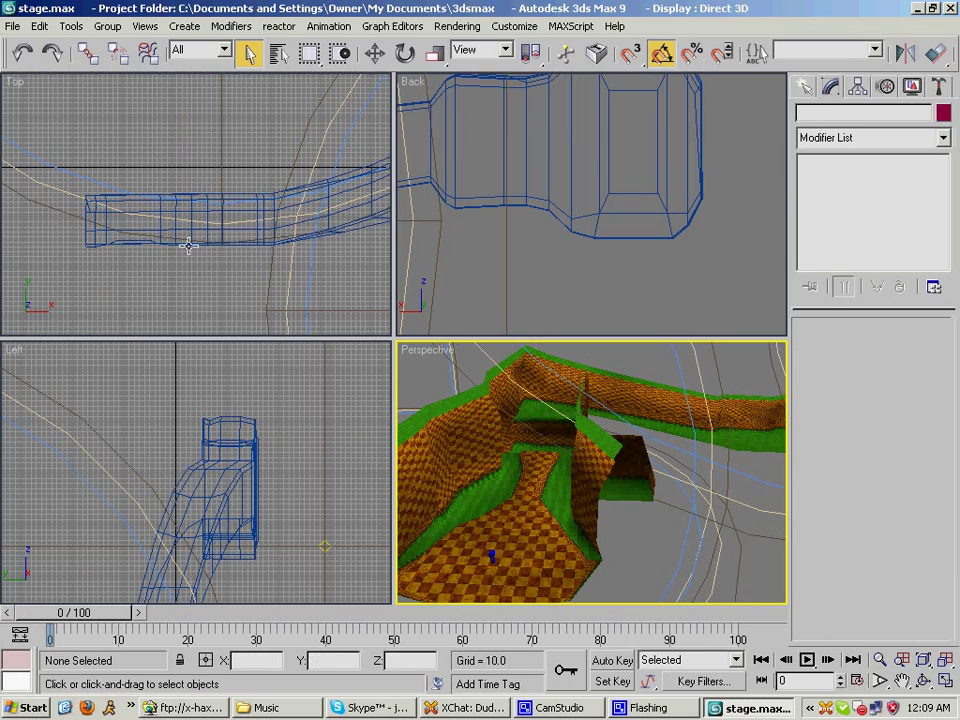
# - Select both Omni lights in the Top view and hide them
pyautogui.scroll(-6, 188, 245)
pyautogui.moveTo(180, 195); pyautogui.dragTo(159, 235, button='middle')
pyautogui.moveTo(134, 132); pyautogui.dragTo(234, 196)
pyautogui.keyDown('ctrl'); pyautogui.click(299, 281); pyautogui.keyUp('ctrl')
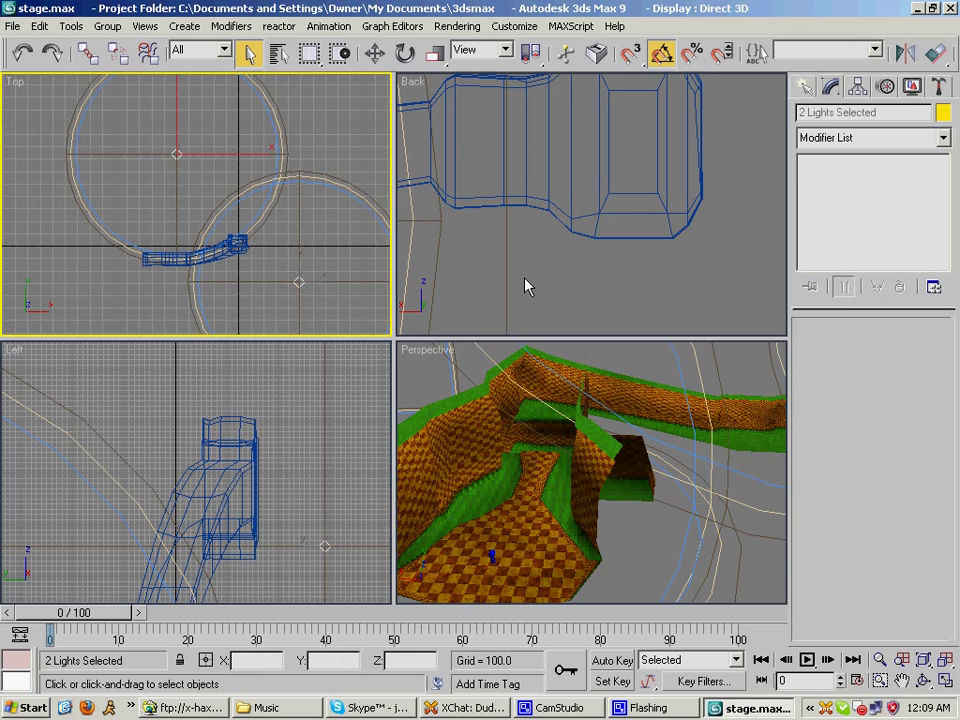
pyautogui.rightClick(528, 287)
pyautogui.click(939, 88)
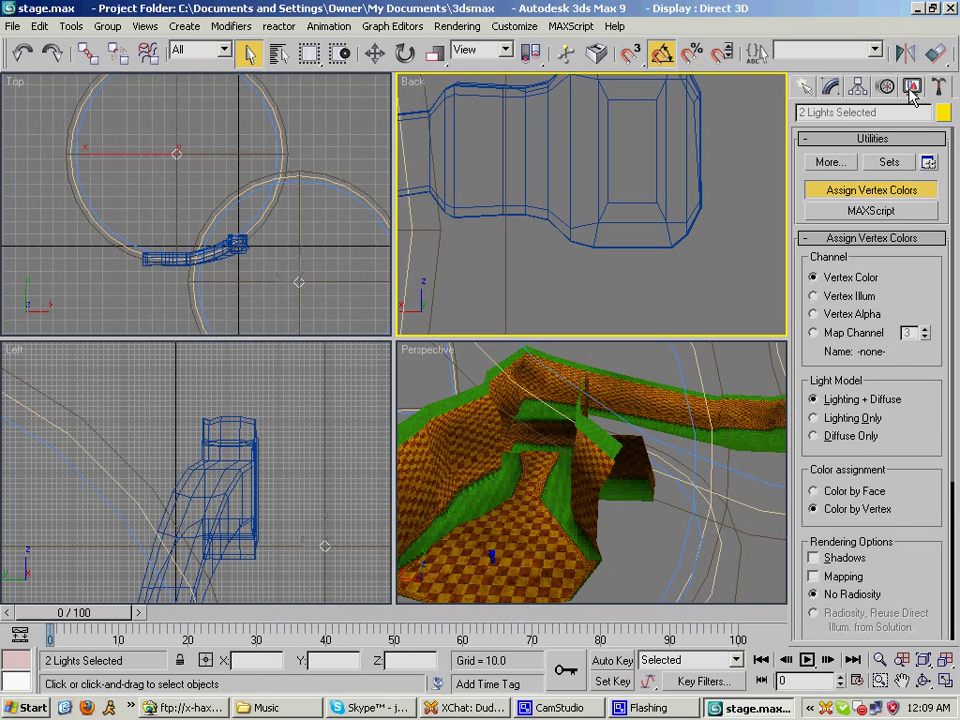
pyautogui.click(911, 88)
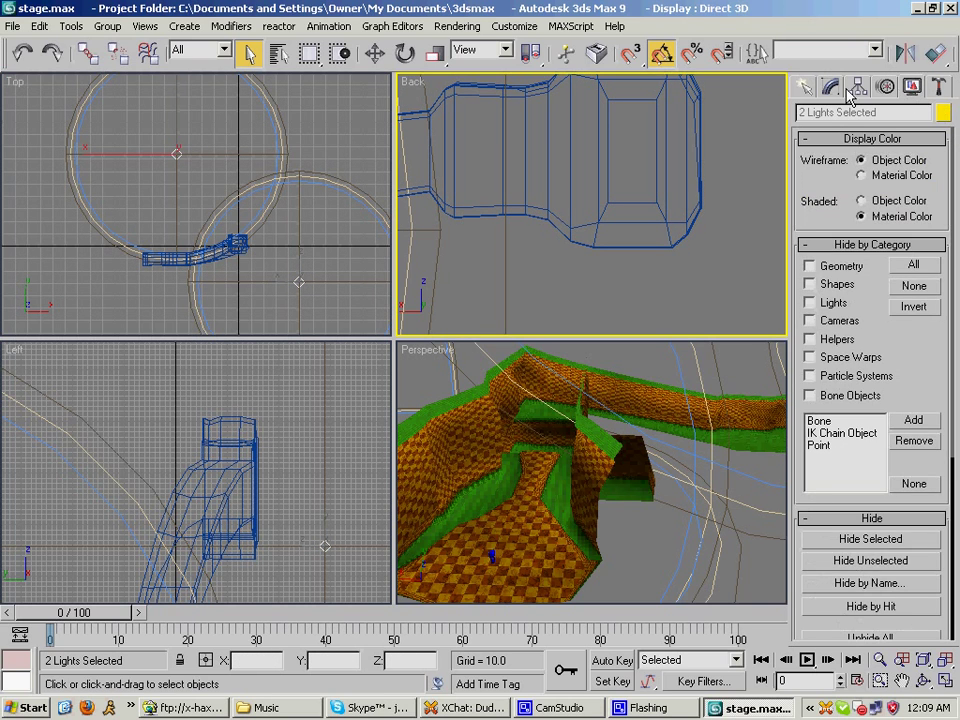
pyautogui.click(863, 544)
# - Select the stage mesh, enter polygon selection and clear all selected polygons
pyautogui.moveTo(523, 424); pyautogui.dragTo(306, 272, button='middle')
pyautogui.hotkey('alt', 'w')
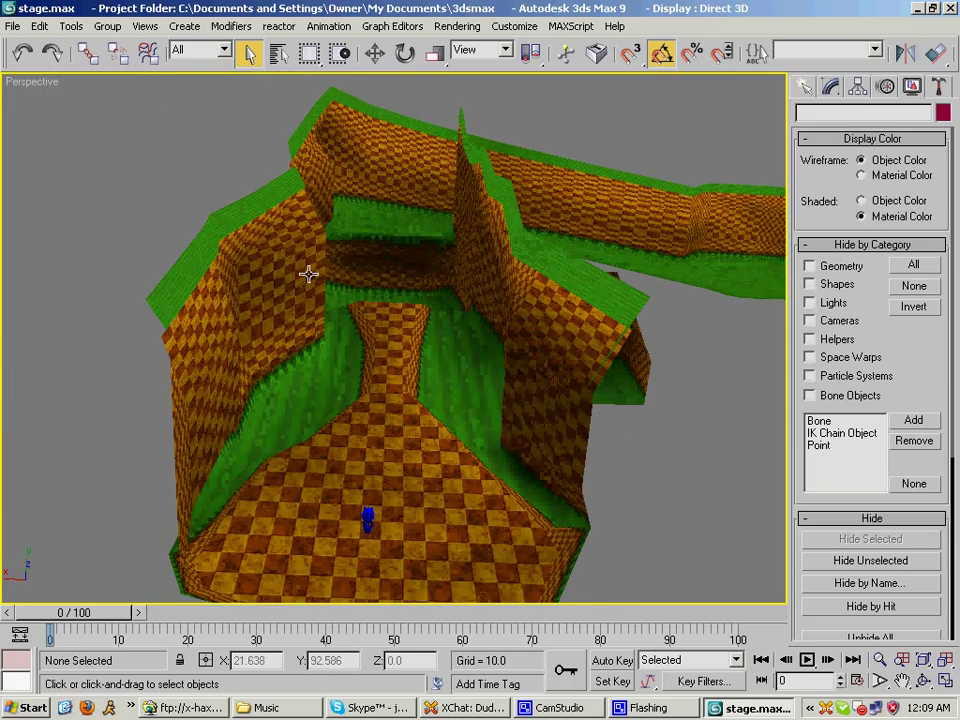
pyautogui.click(308, 275)
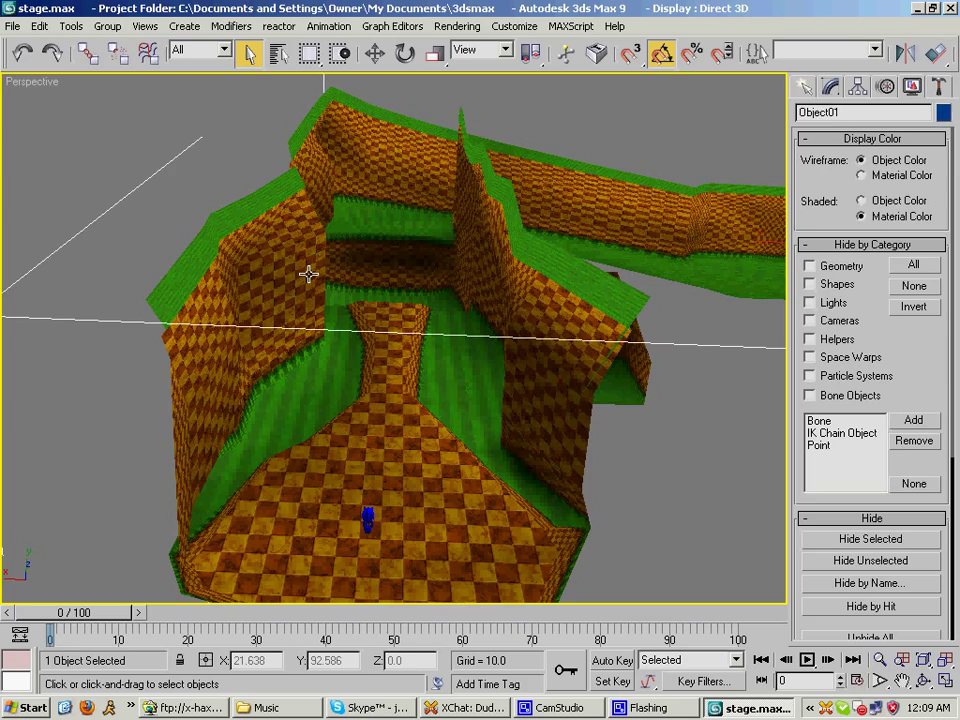
pyautogui.press('4')
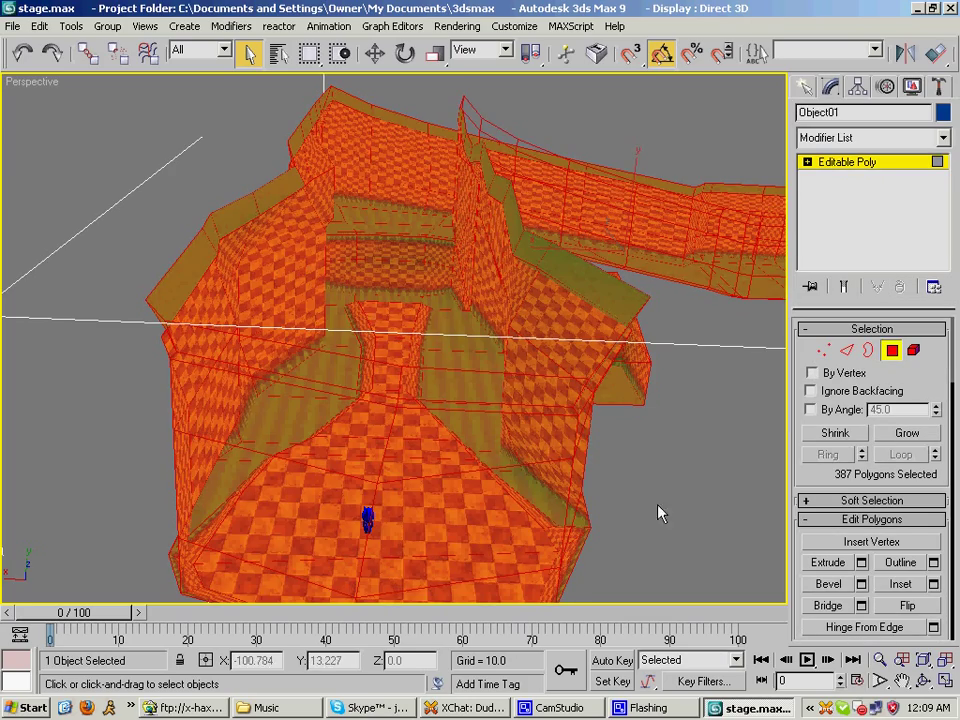
pyautogui.click(658, 512)
pyautogui.moveTo(606, 482); pyautogui.dragTo(566, 448, button='middle')
pyautogui.hotkey('alt', 'w')
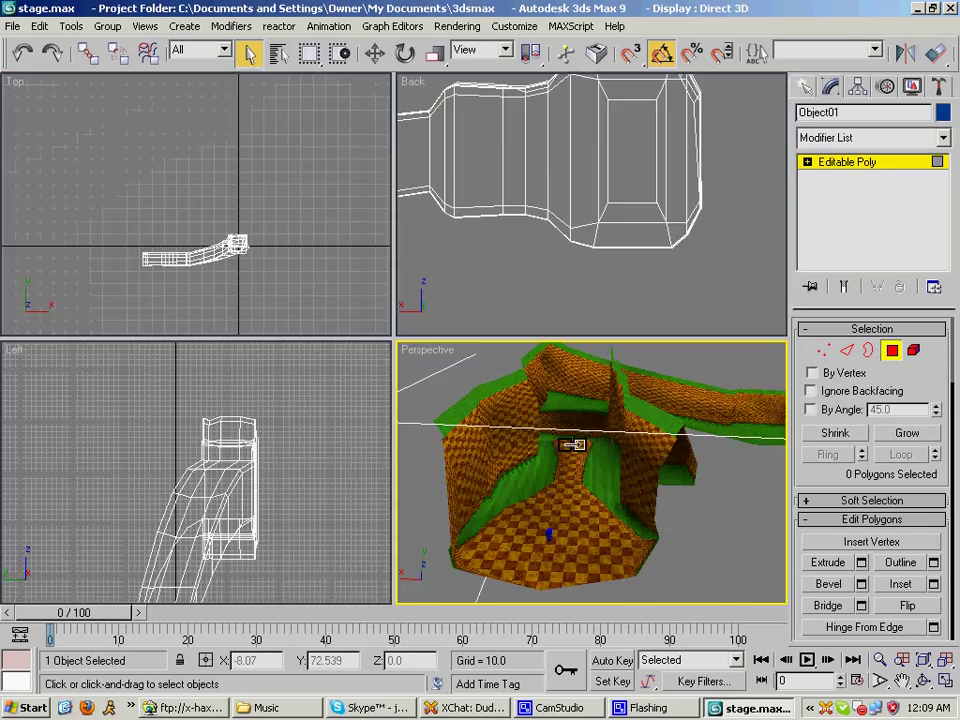
# - Select all polygons of the stage's starting area in the Back view, including the side alcove
pyautogui.click(525, 265)
pyautogui.hotkey('alt', 'w')
pyautogui.scroll(-5, 525, 267)
pyautogui.moveTo(127, 474); pyautogui.dragTo(260, 293, button='middle')
pyautogui.scroll(2, 260, 293)
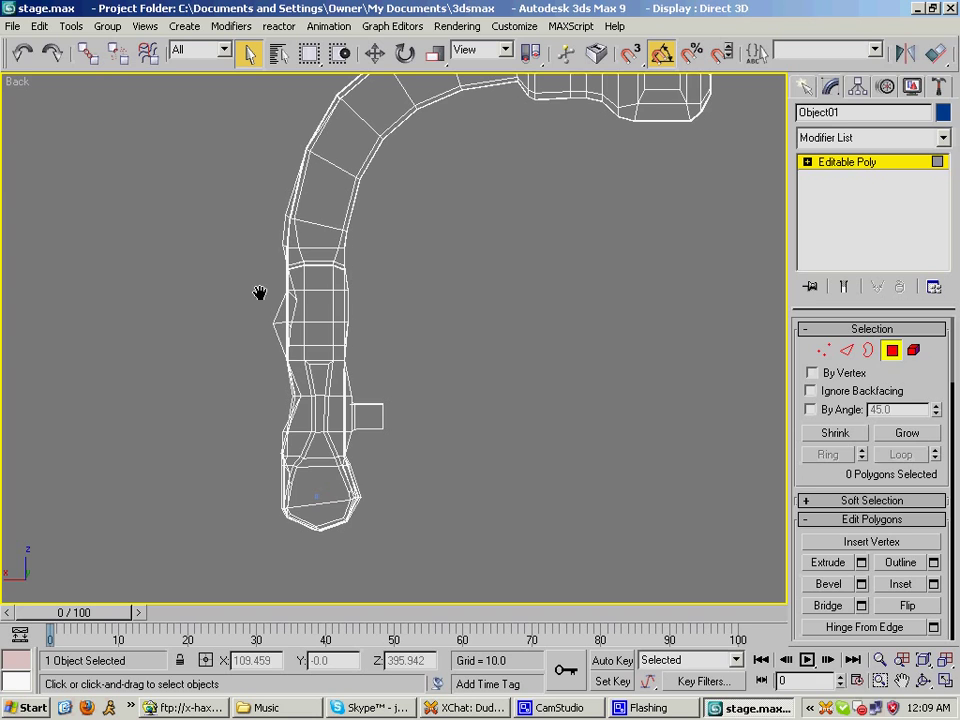
pyautogui.scroll(3, 254, 485)
pyautogui.moveTo(252, 494); pyautogui.dragTo(358, 236, button='middle')
pyautogui.scroll(-1, 358, 236)
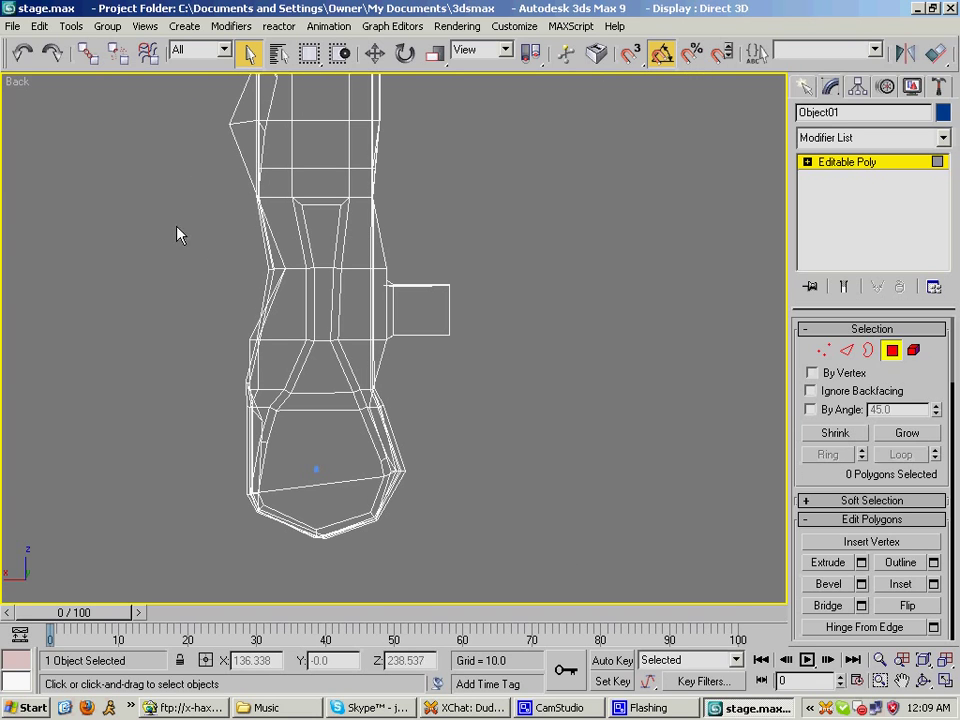
pyautogui.moveTo(281, 250); pyautogui.dragTo(321, 268, button='middle')
pyautogui.moveTo(336, 298); pyautogui.dragTo(535, 590)
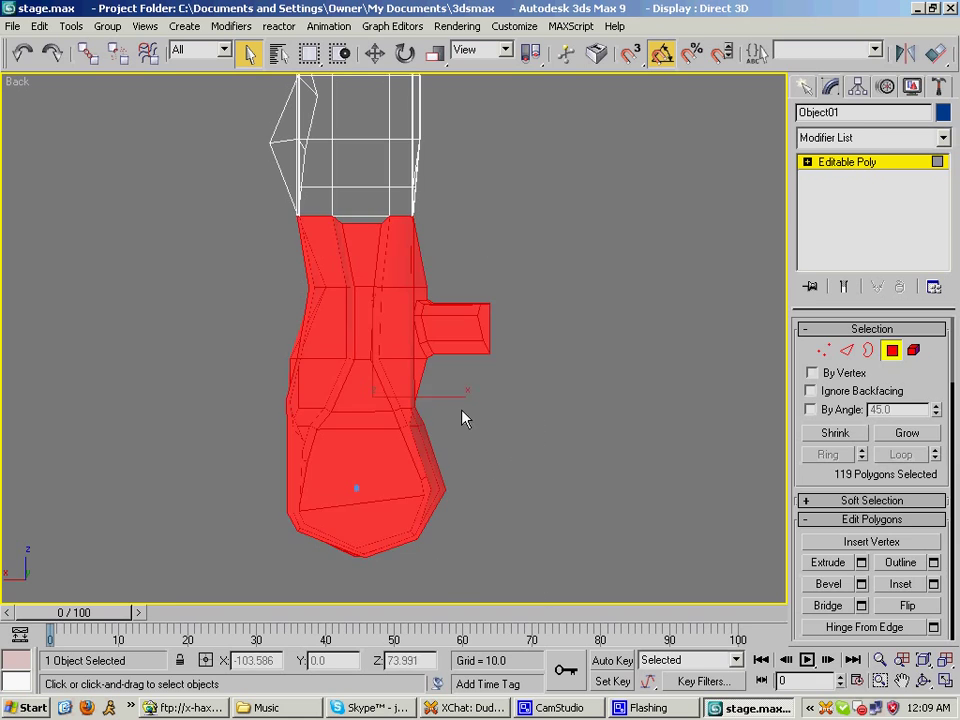
# - Remove the box-shaped side alcove's polygons from the selection
pyautogui.scroll(5, 470, 410)
pyautogui.moveTo(476, 407); pyautogui.dragTo(515, 474, button='middle')
pyautogui.scroll(-4, 450, 328)
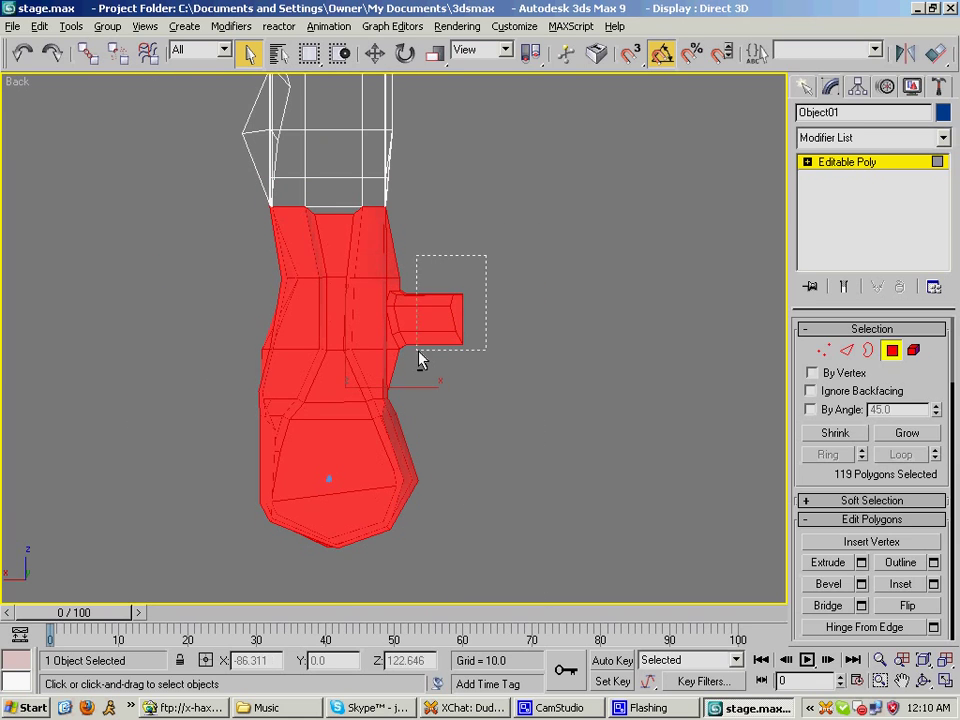
pyautogui.keyDown('alt'); pyautogui.moveTo(418, 351); pyautogui.dragTo(412, 350); pyautogui.keyUp('alt')
pyautogui.moveTo(411, 375); pyautogui.dragTo(371, 405, button='middle')
pyautogui.scroll(5, 371, 405)
pyautogui.hotkey('alt', 'w')
pyautogui.middleClick(516, 448)
pyautogui.scroll(5, 514, 449)
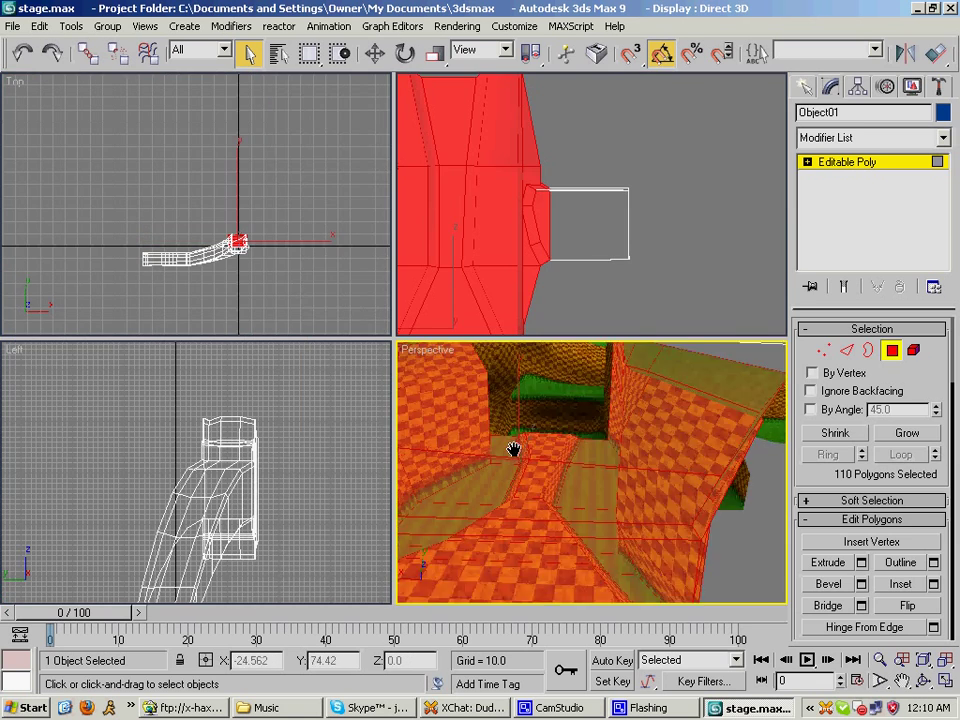
# - Add the narrow polygon at the upper end of the checkered path to the selection
pyautogui.moveTo(513, 449); pyautogui.dragTo(521, 424, button='middle')
pyautogui.hotkey('alt', 'w')
pyautogui.hotkey('ctrl', 'r')
pyautogui.moveTo(362, 262); pyautogui.dragTo(394, 433)
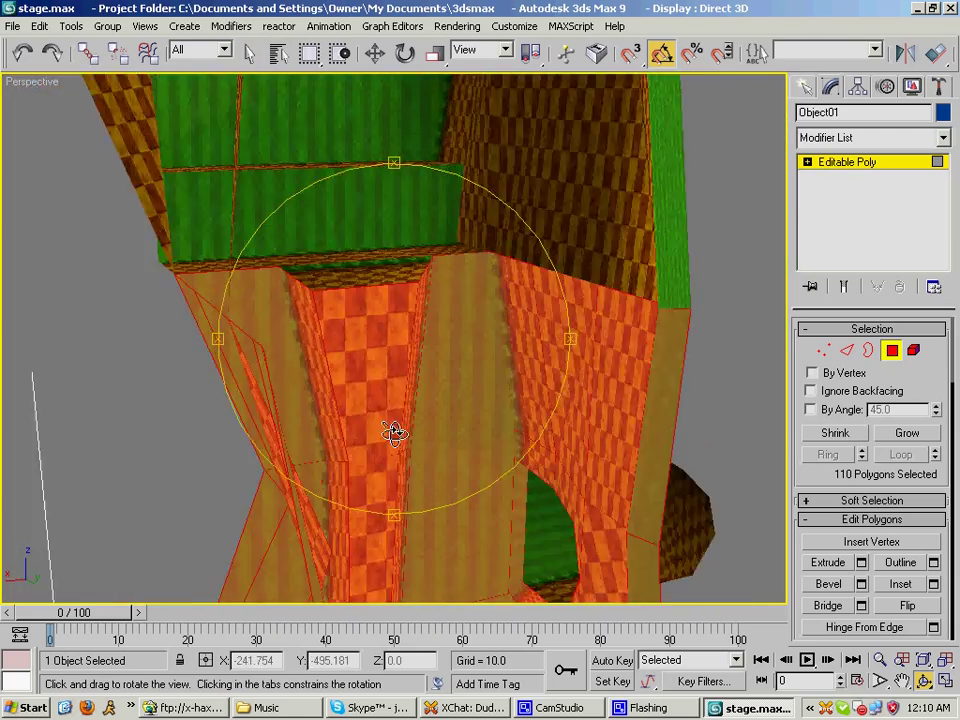
pyautogui.keyDown('alt'); pyautogui.moveTo(394, 432); pyautogui.dragTo(346, 420, button='middle'); pyautogui.keyUp('alt')
pyautogui.click(279, 53)
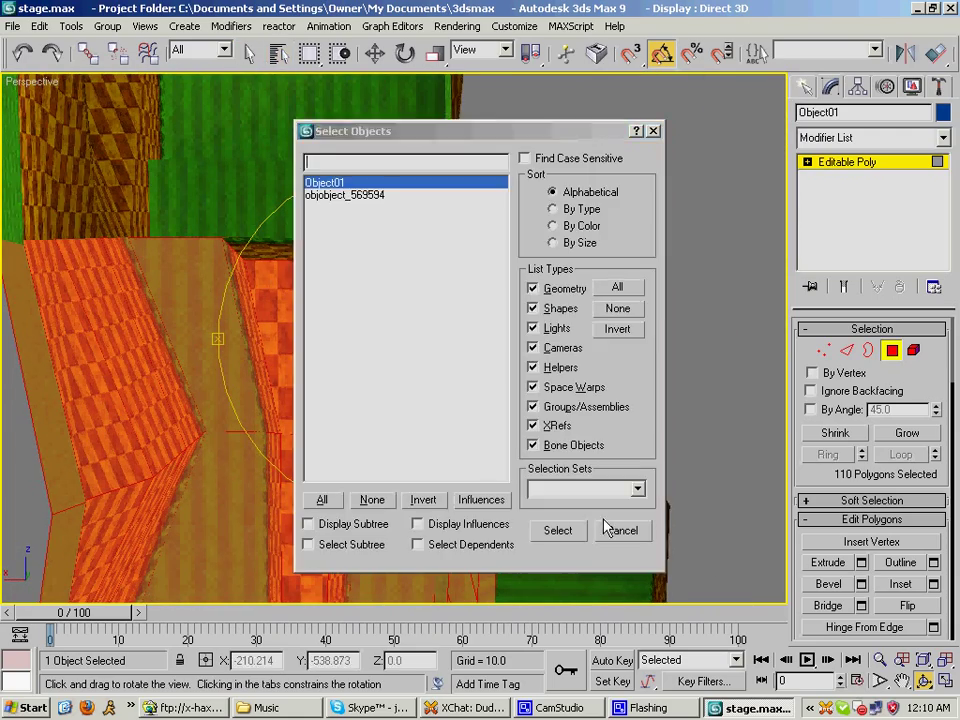
pyautogui.click(606, 525)
pyautogui.click(250, 54)
pyautogui.keyDown('ctrl'); pyautogui.click(284, 247); pyautogui.keyUp('ctrl')
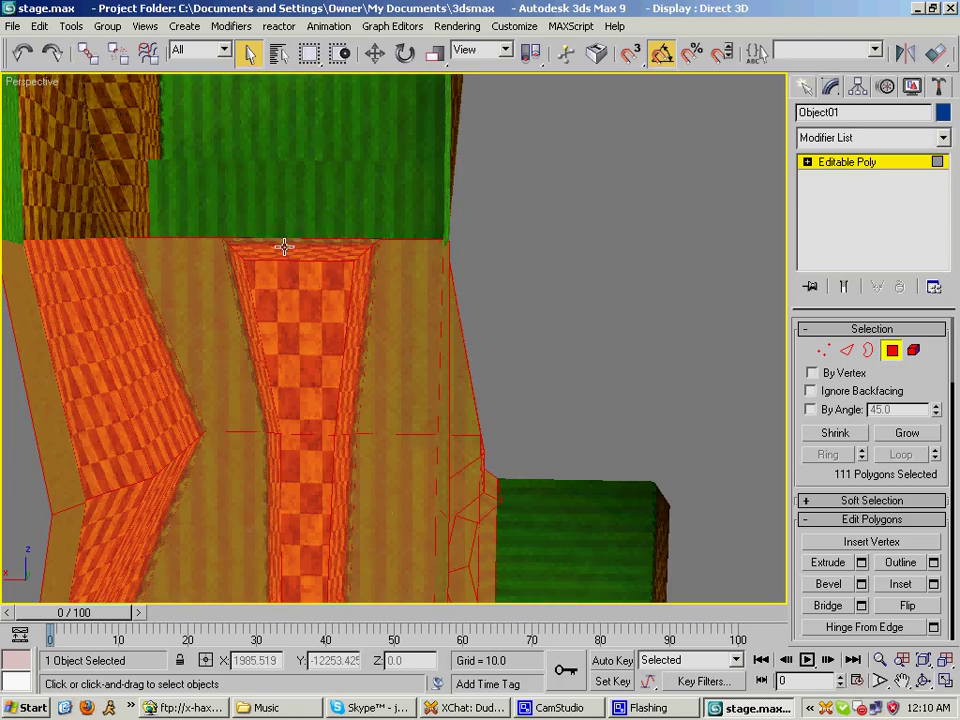
pyautogui.moveTo(284, 246); pyautogui.dragTo(482, 178, button='middle')
pyautogui.scroll(-3, 608, 188)
pyautogui.scroll(-3, 482, 178)
pyautogui.moveTo(293, 369); pyautogui.dragTo(304, 343, button='middle')
pyautogui.moveTo(213, 224); pyautogui.dragTo(234, 292, button='middle')
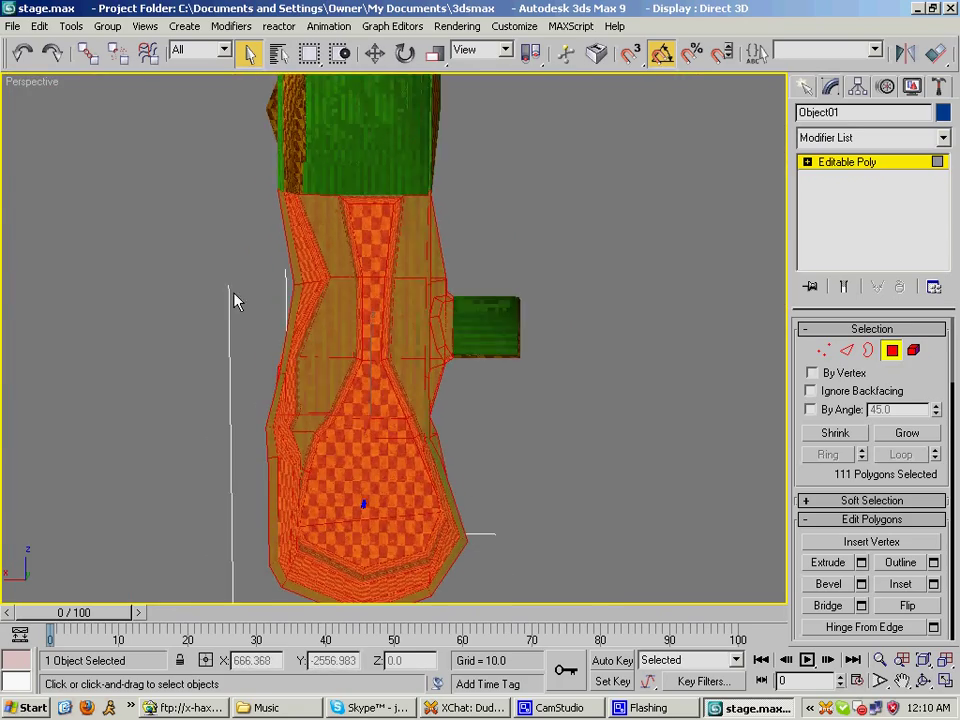
# - Deselect the upper polygons of the starting area in the Back view, keeping only the section around the character
pyautogui.hotkey('alt', 'w')
pyautogui.moveTo(546, 223); pyautogui.dragTo(598, 274, button='middle')
pyautogui.scroll(-4, 598, 274)
pyautogui.hotkey('alt', 'w')
pyautogui.moveTo(590, 226); pyautogui.dragTo(608, 112, button='middle')
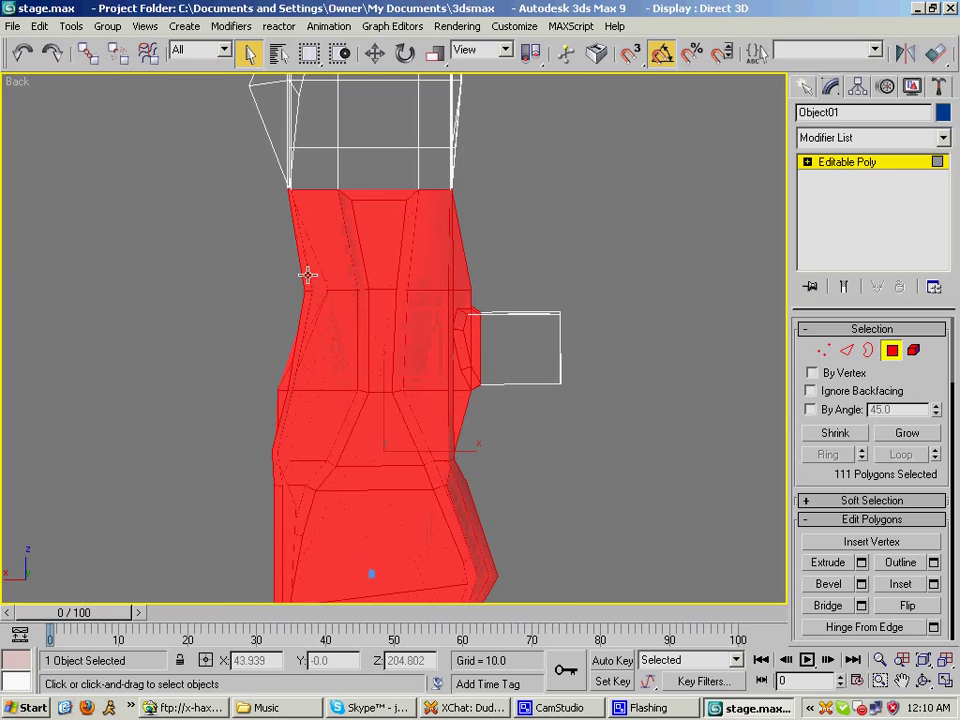
pyautogui.keyDown('alt'); pyautogui.moveTo(501, 385); pyautogui.dragTo(501, 387); pyautogui.keyUp('alt')
pyautogui.moveTo(737, 573); pyautogui.dragTo(707, 456, button='middle')
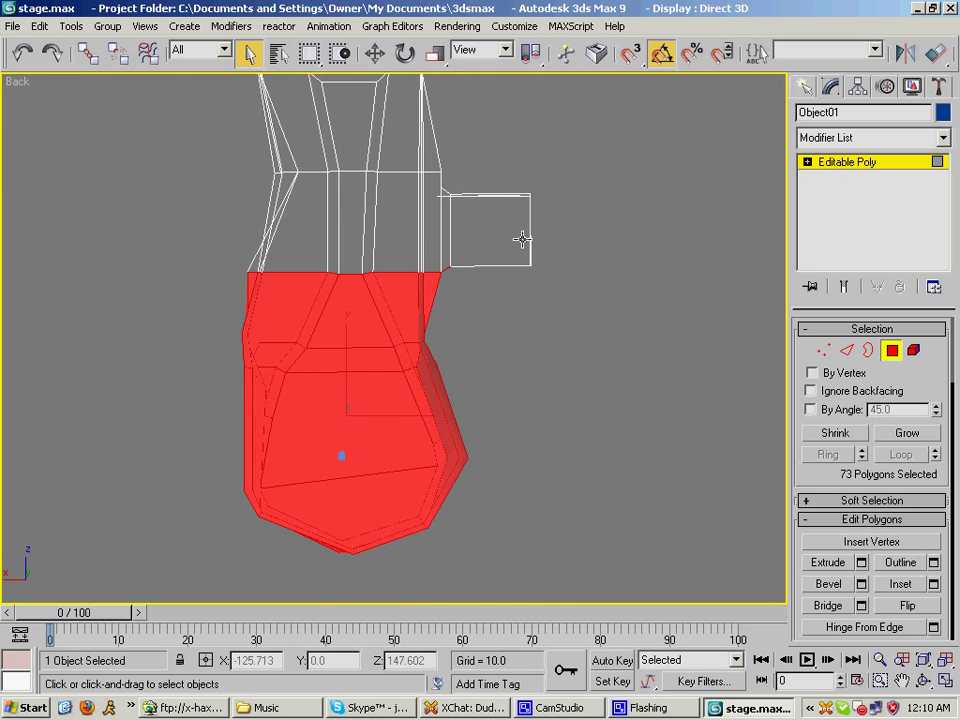
# - Deselect the leftover polygon at the lower corner of the side alcove
pyautogui.scroll(5, 521, 240)
pyautogui.moveTo(521, 240); pyautogui.dragTo(521, 288, button='middle')
pyautogui.keyDown('alt'); pyautogui.moveTo(589, 300); pyautogui.dragTo(552, 220); pyautogui.keyUp('alt')
pyautogui.scroll(-5, 561, 285)
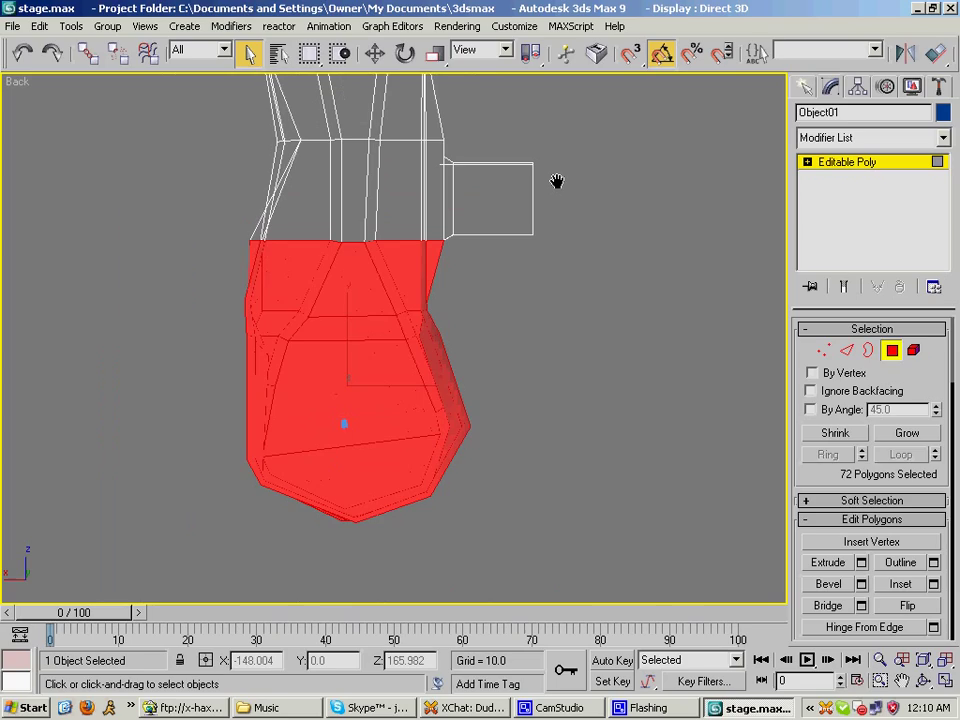
# - Detach the selected starting-area polygons around the character as a separate object
pyautogui.scroll(-5, 826, 478)
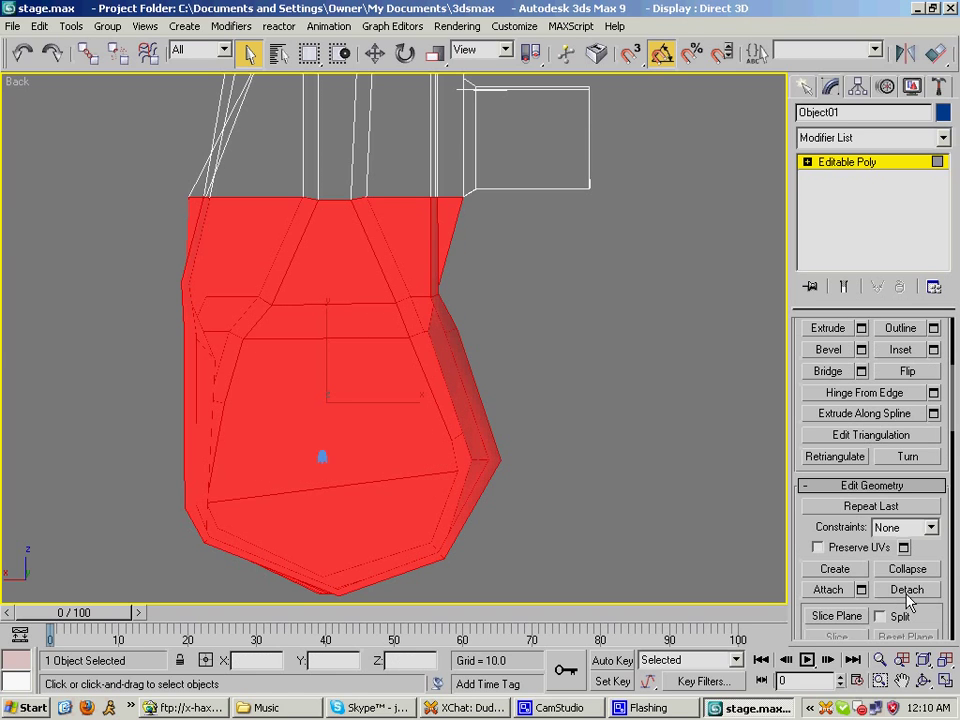
pyautogui.click(907, 590)
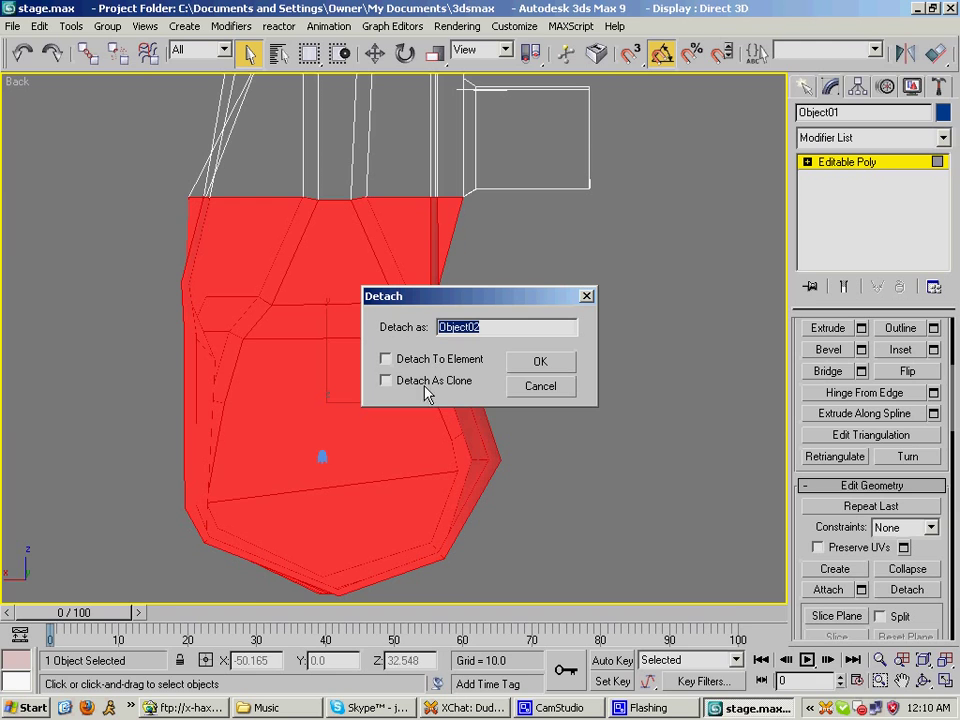
pyautogui.click(541, 365)
# - Select the box-shaped side alcove's polygons in the Back view and detach them as a separate object
pyautogui.moveTo(454, 212); pyautogui.dragTo(459, 374, button='middle')
pyautogui.moveTo(537, 259); pyautogui.dragTo(530, 390, button='middle')
pyautogui.scroll(-3, 601, 297)
pyautogui.moveTo(456, 501); pyautogui.dragTo(455, 498)
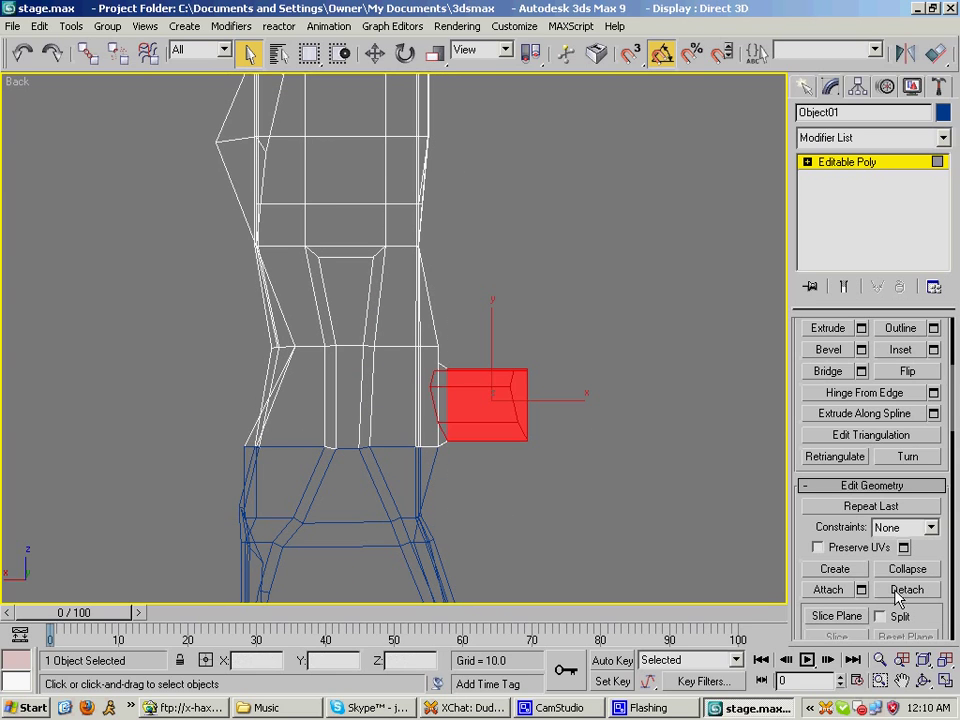
pyautogui.scroll(3, 369, 343)
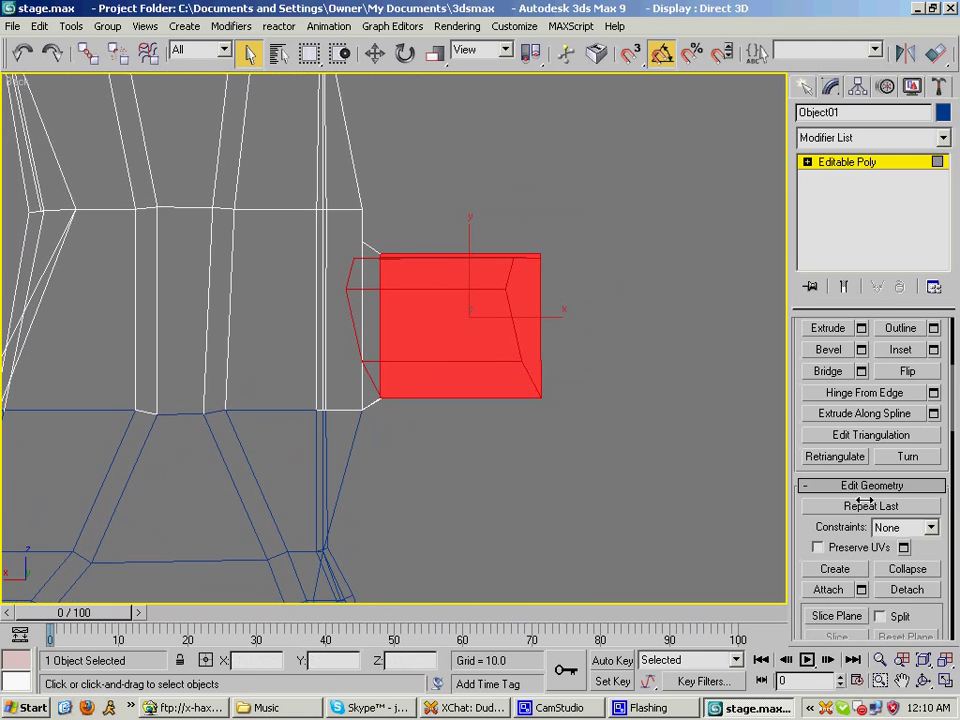
pyautogui.click(904, 591)
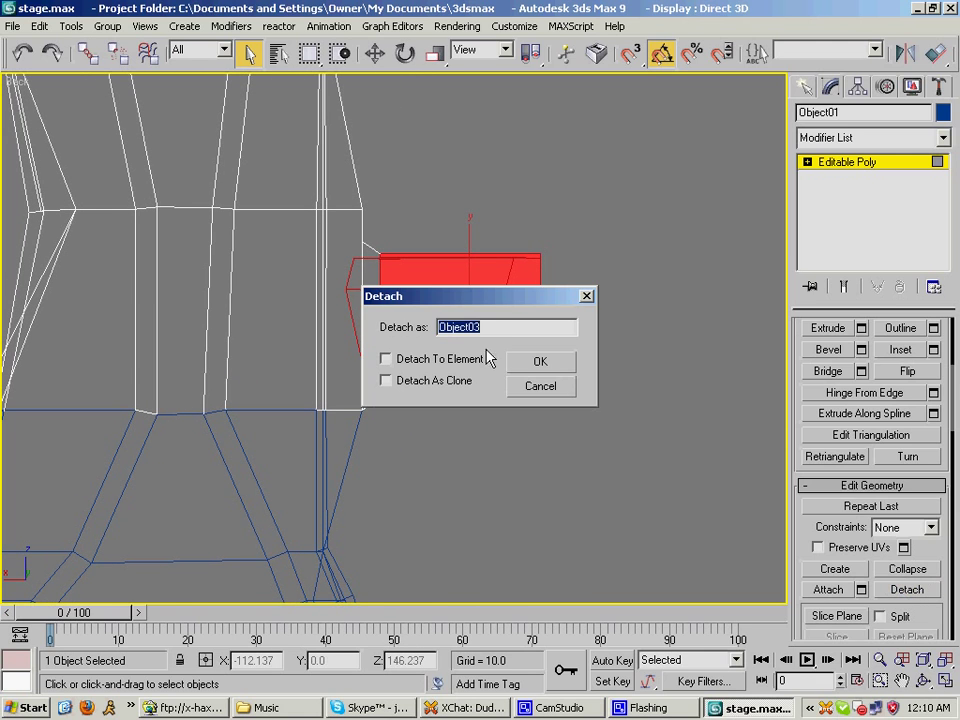
pyautogui.click(540, 365)
# - Select all polygons of the straight corridor section between the detached starting area and the start of the curve
pyautogui.moveTo(350, 236); pyautogui.dragTo(366, 330, button='middle')
pyautogui.scroll(-2, 348, 230)
pyautogui.scroll(-2, 320, 200)
pyautogui.moveTo(267, 106); pyautogui.dragTo(315, 164, button='middle')
pyautogui.moveTo(237, 190); pyautogui.dragTo(238, 209, button='middle')
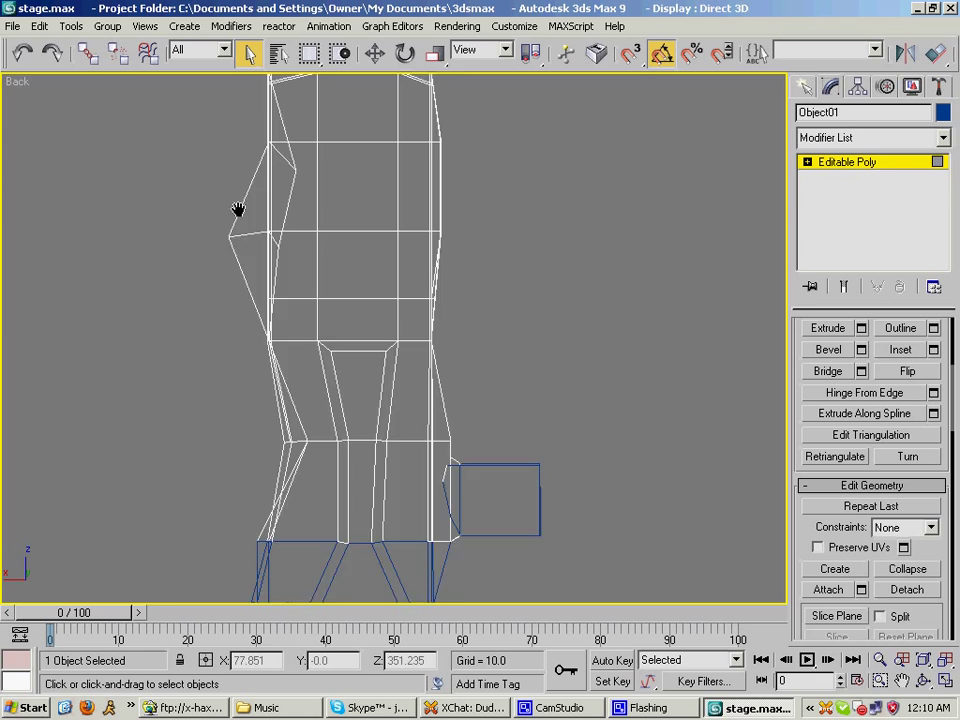
pyautogui.scroll(-2, 240, 280)
pyautogui.moveTo(336, 439); pyautogui.dragTo(318, 386, button='middle')
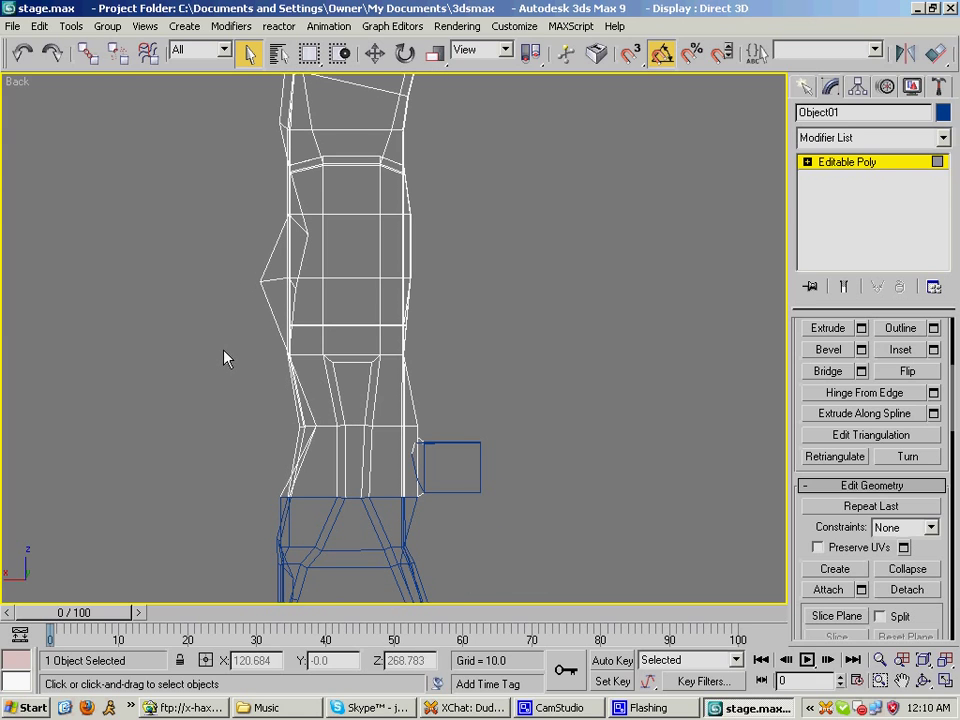
pyautogui.moveTo(225, 358); pyautogui.dragTo(500, 482)
pyautogui.hotkey('alt', 'w')
pyautogui.middleClick(553, 484)
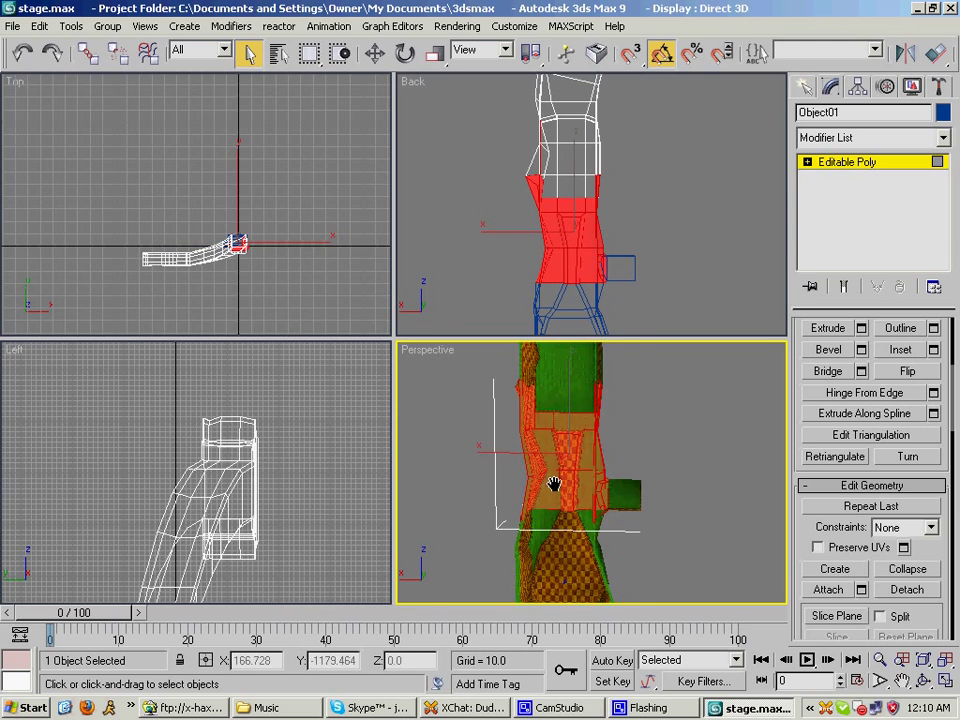
pyautogui.moveTo(553, 484); pyautogui.dragTo(534, 540, button='middle')
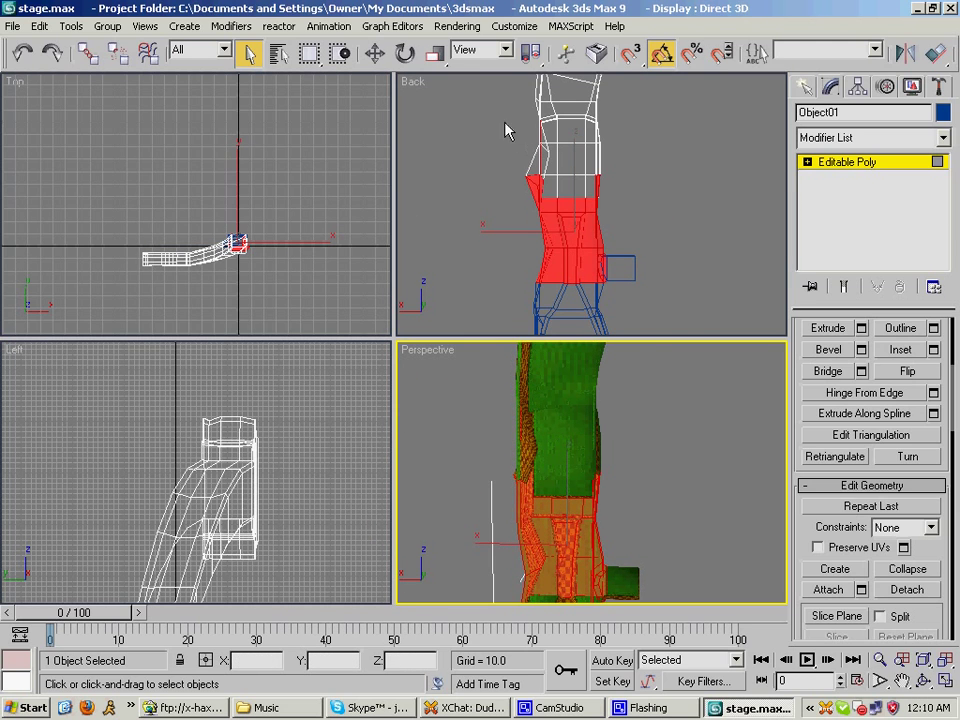
pyautogui.keyDown('ctrl'); pyautogui.moveTo(504, 122); pyautogui.dragTo(642, 259); pyautogui.keyUp('ctrl')
pyautogui.moveTo(624, 197); pyautogui.dragTo(621, 247, button='middle')
pyautogui.keyDown('ctrl'); pyautogui.moveTo(501, 107); pyautogui.dragTo(606, 175); pyautogui.keyUp('ctrl')
# - Deselect the ledge polygons on both sides of the checkered step at the corridor's upper end in the Perspective view
pyautogui.scroll(5, 596, 206)
pyautogui.moveTo(624, 452); pyautogui.dragTo(589, 495, button='middle')
pyautogui.press('v')
pyautogui.press('r')
pyautogui.hotkey('alt', 'w')
pyautogui.press('v')
pyautogui.press('k')
pyautogui.moveTo(333, 455); pyautogui.dragTo(349, 316, button='middle')
pyautogui.press('p')
pyautogui.moveTo(433, 409)
pyautogui.mouseDown(button='middle')
pyautogui.moveTo(471, 346)
pyautogui.moveTo(434, 386)
pyautogui.mouseUp(button='middle')
pyautogui.hotkey('ctrl', 'r')
pyautogui.moveTo(352, 339); pyautogui.dragTo(349, 202)
pyautogui.rightClick(233, 340)
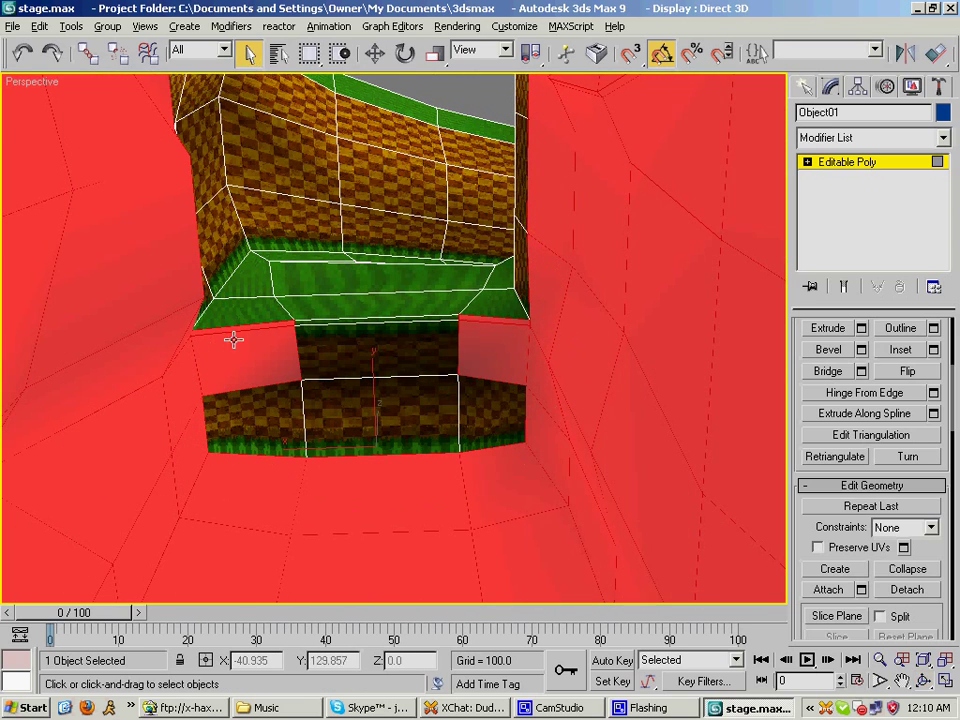
pyautogui.keyDown('alt'); pyautogui.click(245, 348); pyautogui.keyUp('alt')
pyautogui.keyDown('alt'); pyautogui.click(245, 329); pyautogui.keyUp('alt')
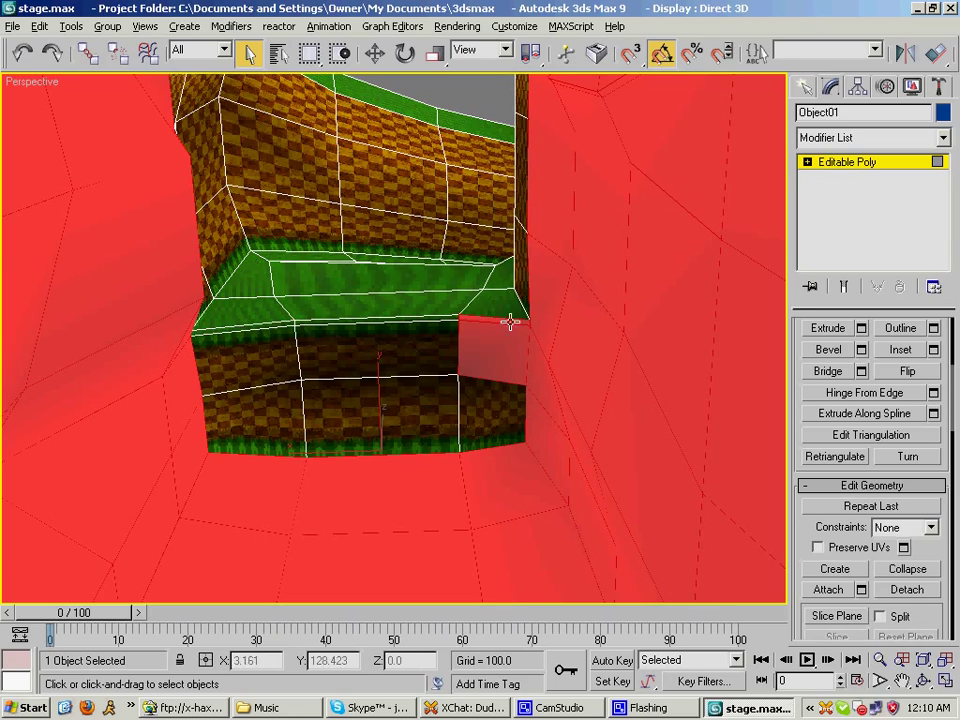
pyautogui.keyDown('alt'); pyautogui.click(501, 321); pyautogui.keyUp('alt')
pyautogui.keyDown('alt'); pyautogui.click(493, 340); pyautogui.keyUp('alt')
# - Detach the selected straight corridor section as a separate object
pyautogui.moveTo(517, 361); pyautogui.dragTo(514, 336, button='middle')
pyautogui.scroll(-5, 514, 340)
pyautogui.moveTo(508, 408); pyautogui.dragTo(505, 314, button='middle')
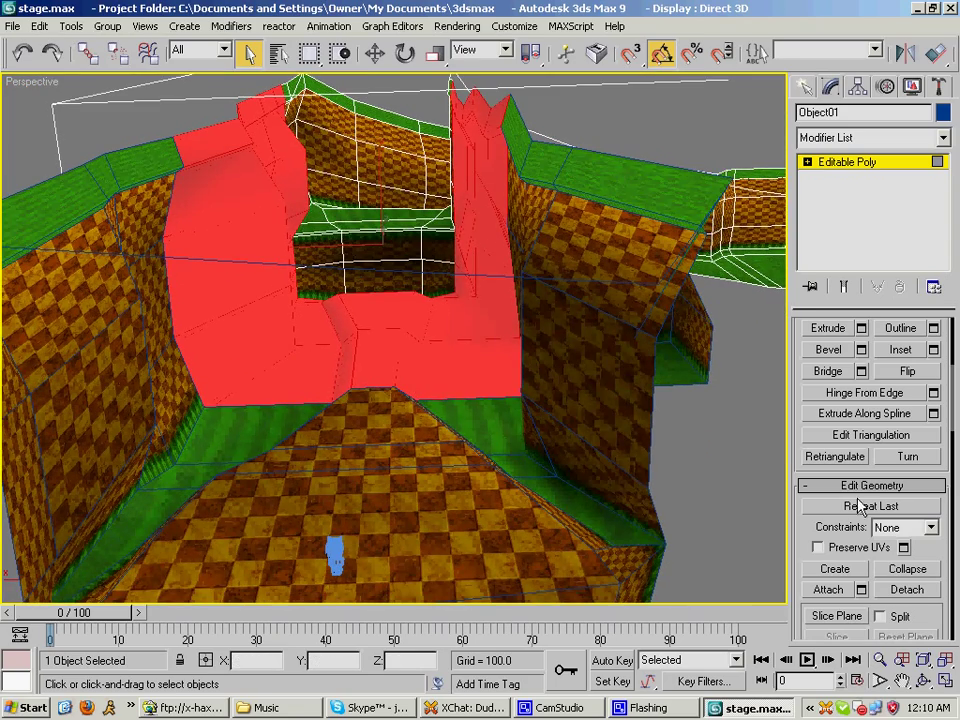
pyautogui.click(903, 590)
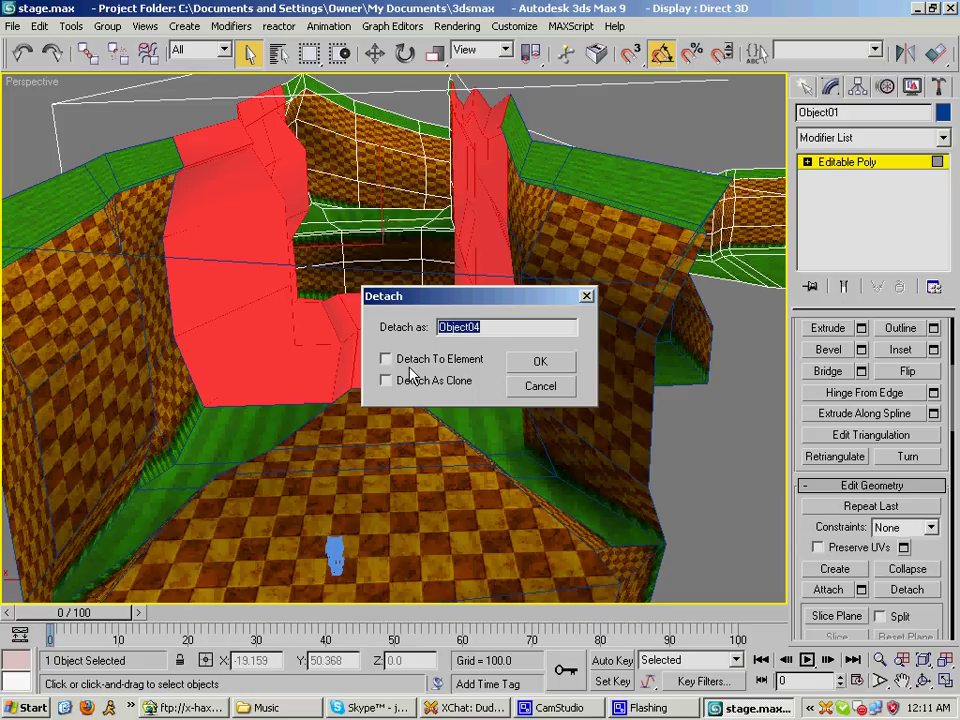
pyautogui.click(540, 363)
# - Restore the four-viewport layout, then set the Perspective viewport to Back and the Right viewport to Perspective
pyautogui.hotkey('ctrl', 'r')
pyautogui.moveTo(396, 260); pyautogui.dragTo(374, 343)
pyautogui.hotkey('alt', 'w')
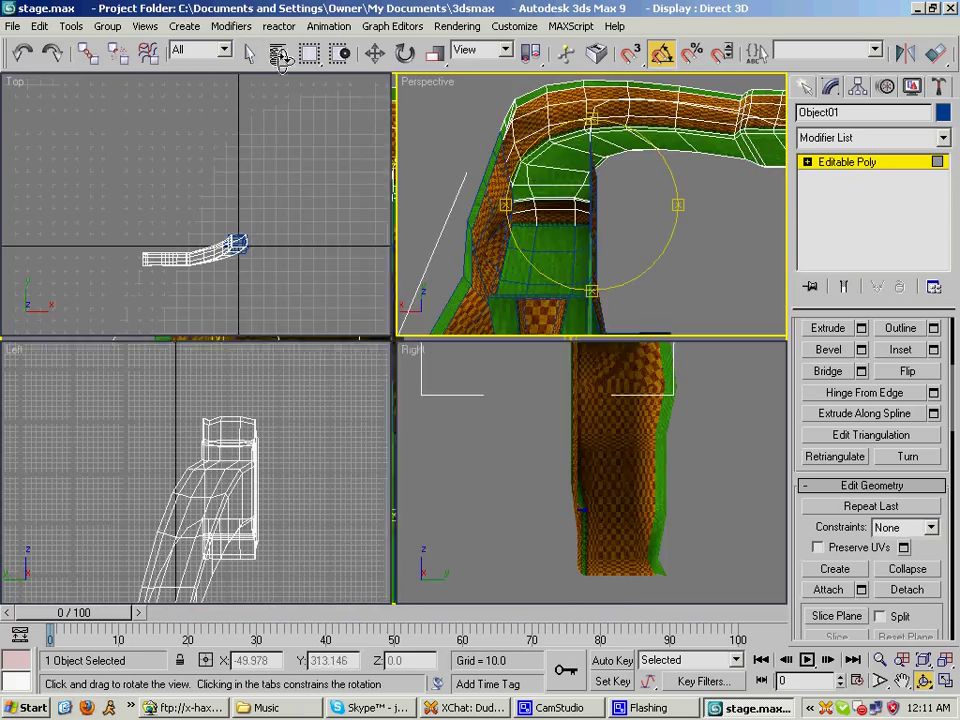
pyautogui.press('h')
pyautogui.click(570, 527)
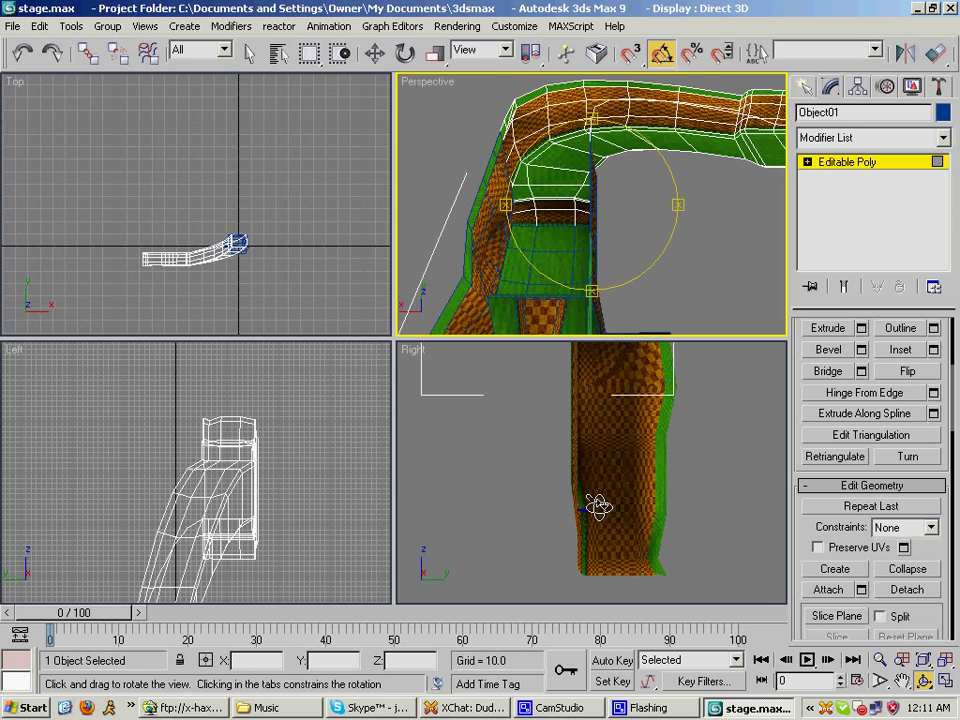
pyautogui.click(250, 60)
pyautogui.moveTo(280, 231); pyautogui.dragTo(253, 257, button='middle')
pyautogui.moveTo(501, 242); pyautogui.dragTo(493, 246, button='middle')
pyautogui.press('b')
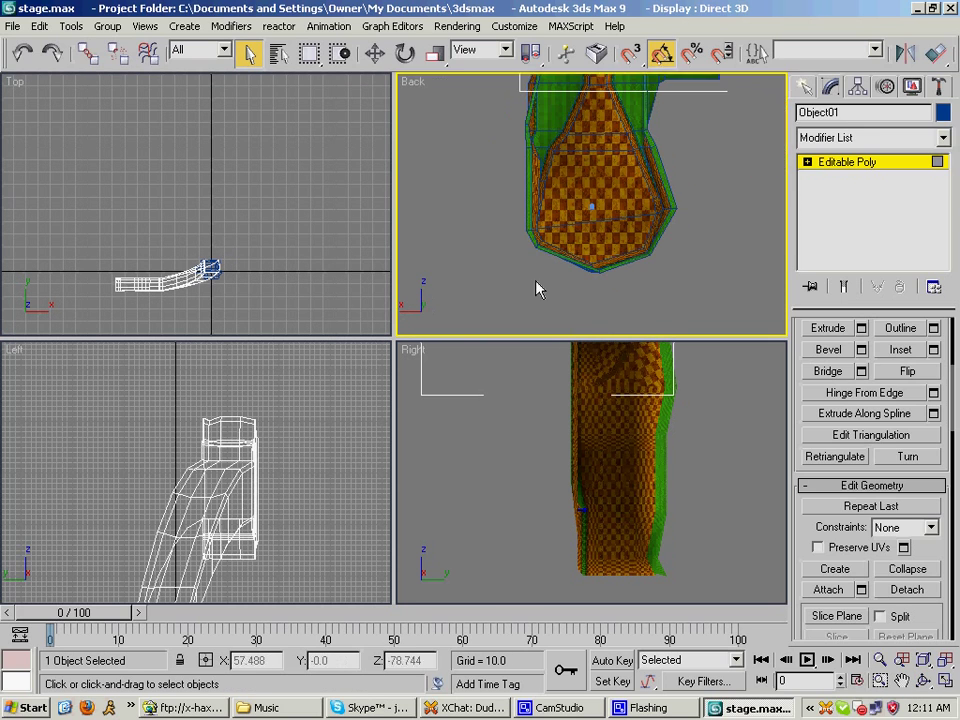
pyautogui.click(555, 508)
pyautogui.press('p')
# - Frame the curved part of the stage in the Perspective and Back viewports, with the Back view in wireframe
pyautogui.hotkey('ctrl', 'r')
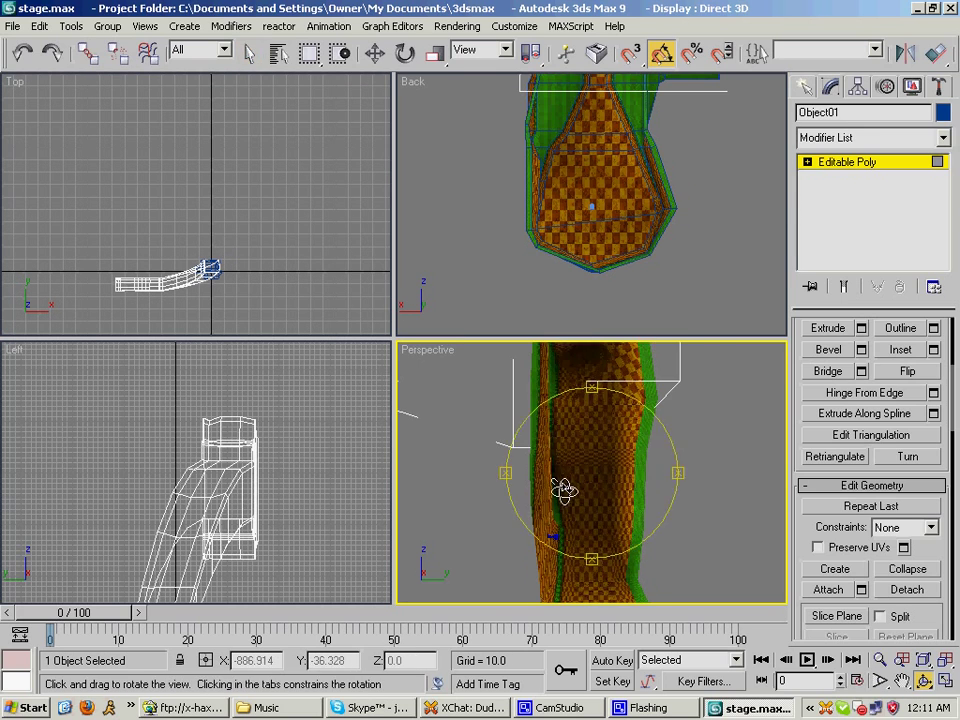
pyautogui.moveTo(562, 490); pyautogui.dragTo(396, 448)
pyautogui.moveTo(590, 500); pyautogui.dragTo(514, 632, button='middle')
pyautogui.moveTo(514, 468); pyautogui.dragTo(446, 610, button='middle')
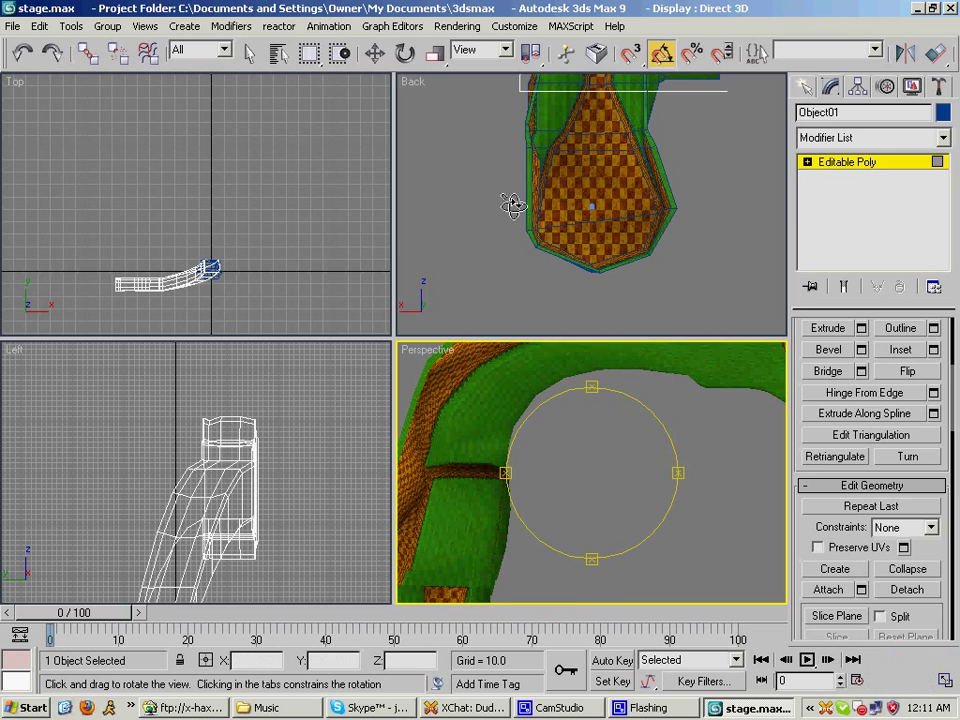
pyautogui.scroll(-4, 512, 207)
pyautogui.moveTo(567, 152); pyautogui.dragTo(536, 270, button='middle')
pyautogui.press('F3')
pyautogui.scroll(1, 540, 182)
pyautogui.moveTo(540, 182); pyautogui.dragTo(512, 288, button='middle')
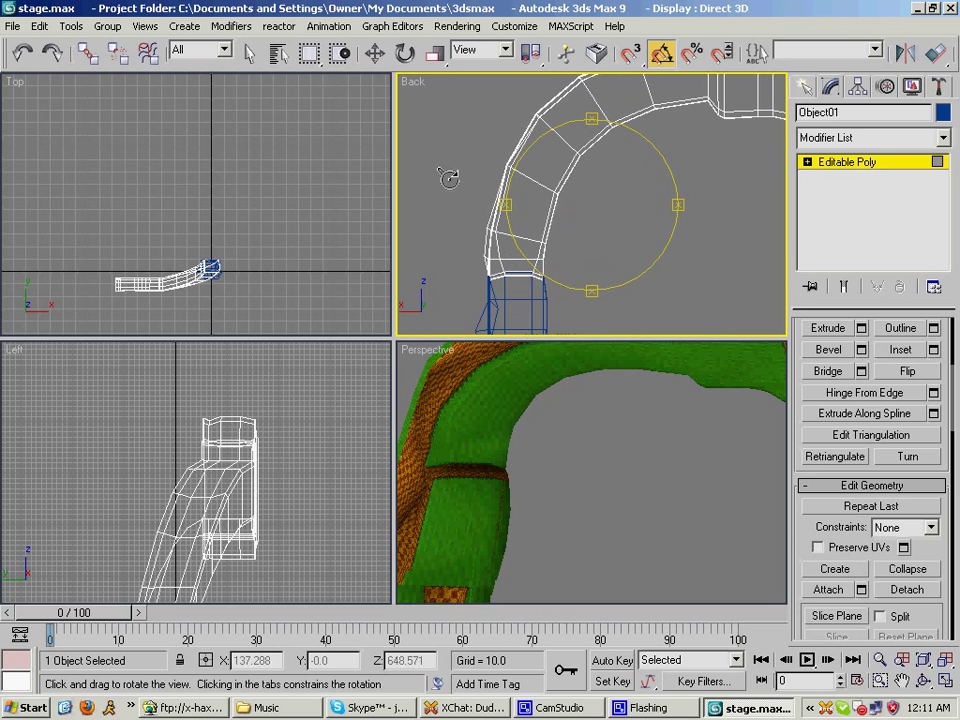
# - Select the lower half of the curved passage in the Back view and detach it as a separate object
pyautogui.click(248, 53)
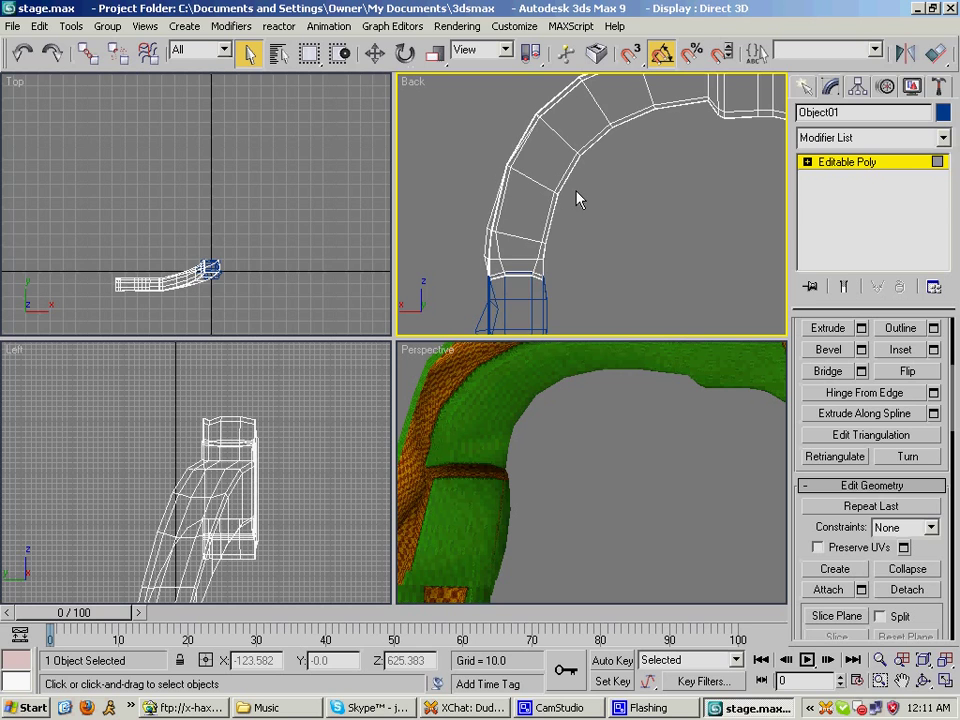
pyautogui.moveTo(493, 118); pyautogui.dragTo(570, 290)
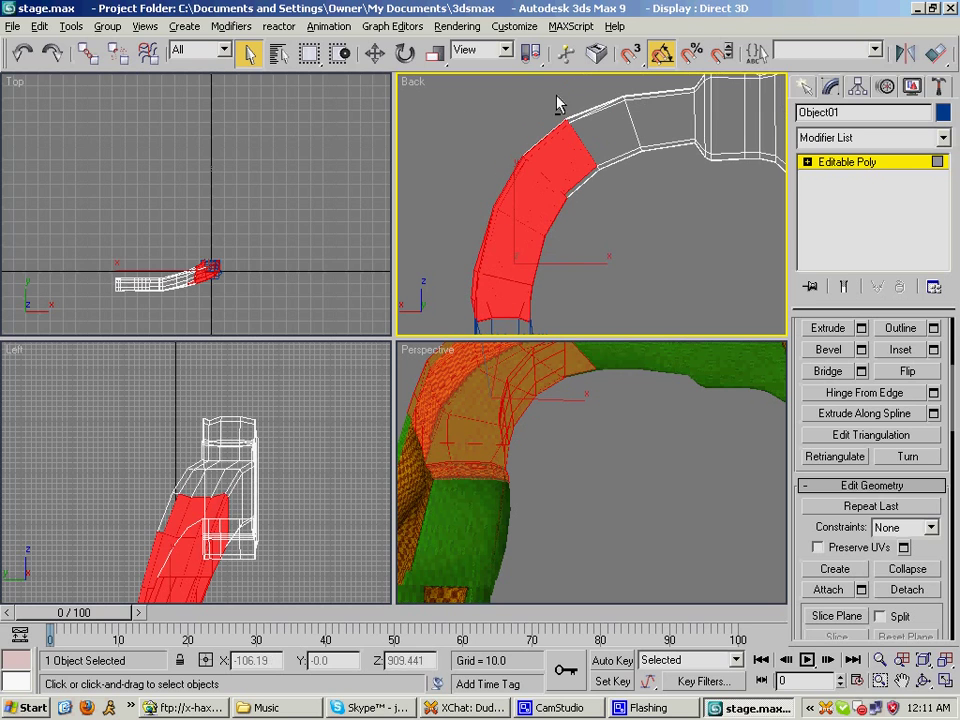
pyautogui.moveTo(556, 100); pyautogui.dragTo(609, 170)
pyautogui.click(906, 569)
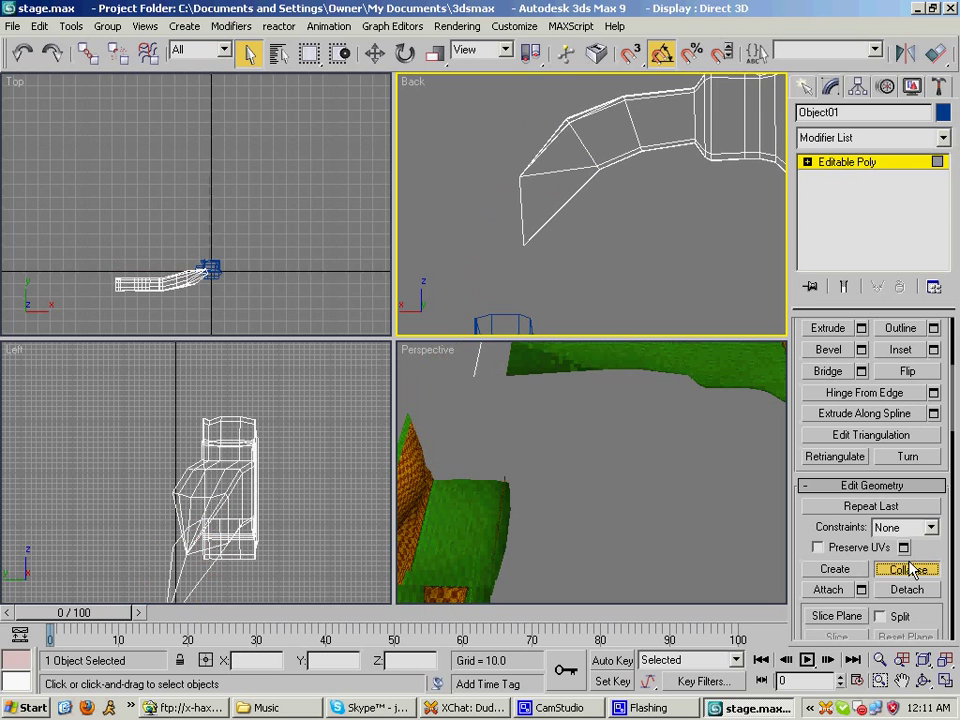
pyautogui.hotkey('ctrl', 'z')
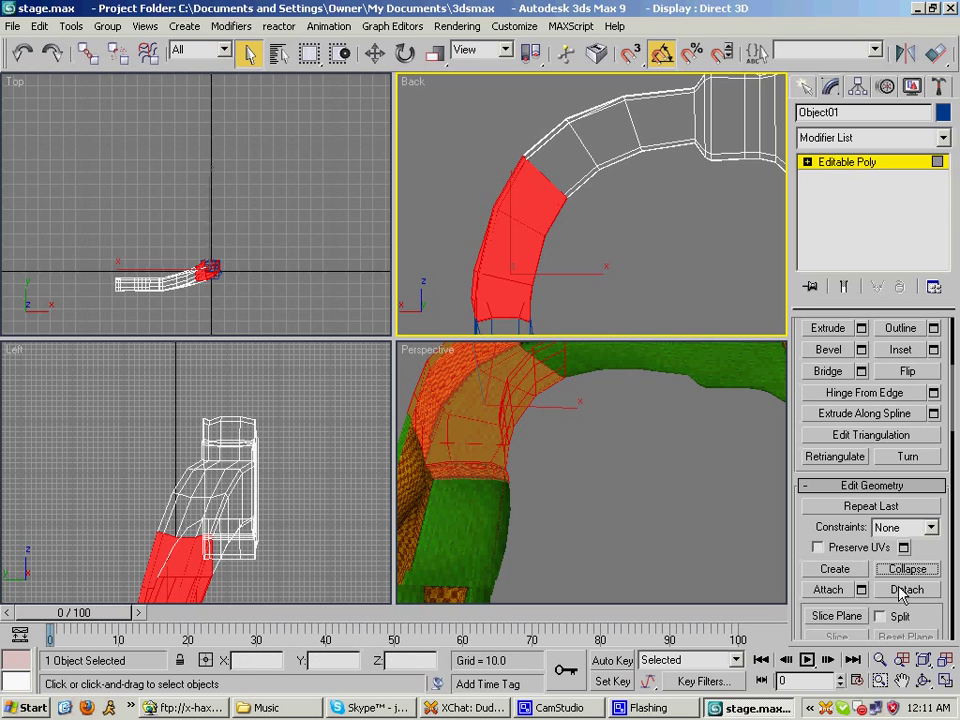
pyautogui.click(903, 591)
pyautogui.click(538, 360)
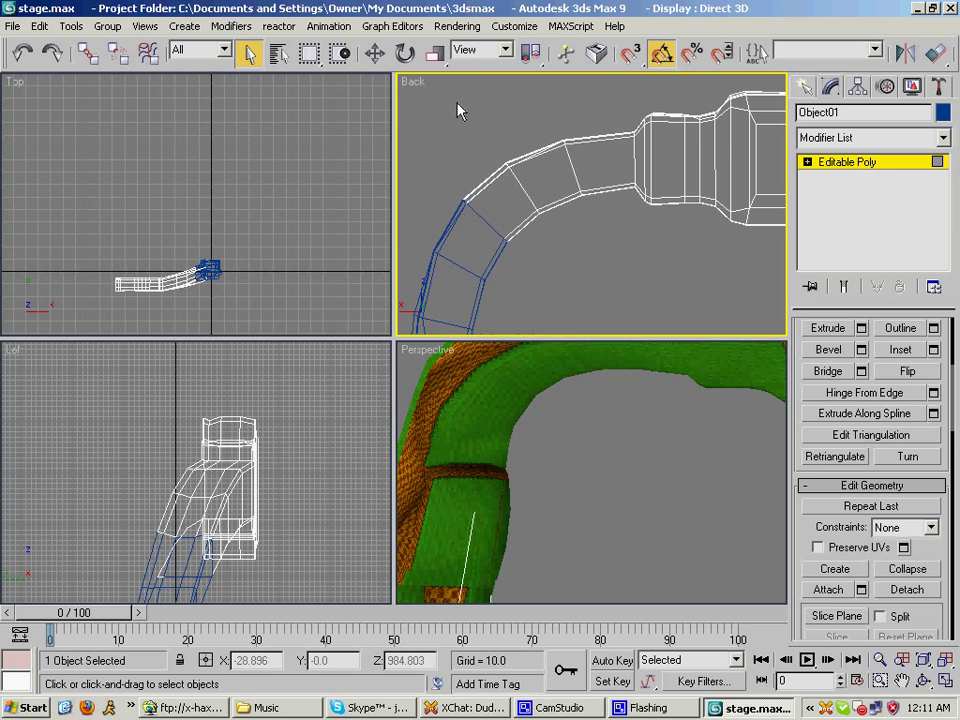
# - Select the rest of the curved passage up to the wider end room and detach it as a separate object
pyautogui.moveTo(624, 290); pyautogui.dragTo(624, 290)
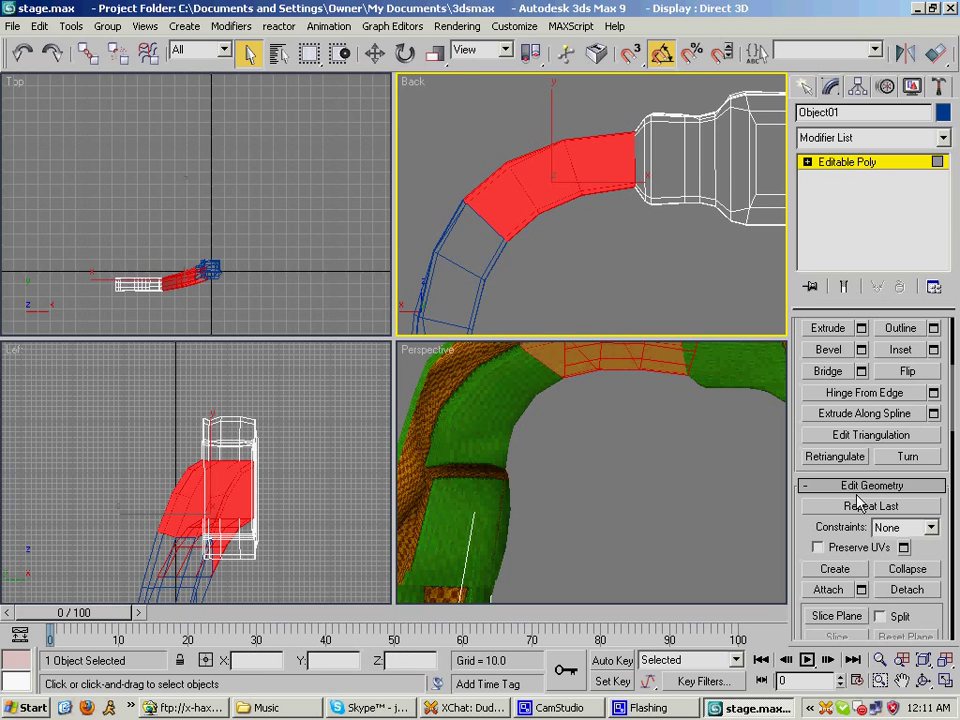
pyautogui.click(918, 590)
pyautogui.moveTo(617, 190); pyautogui.dragTo(430, 203, button='middle')
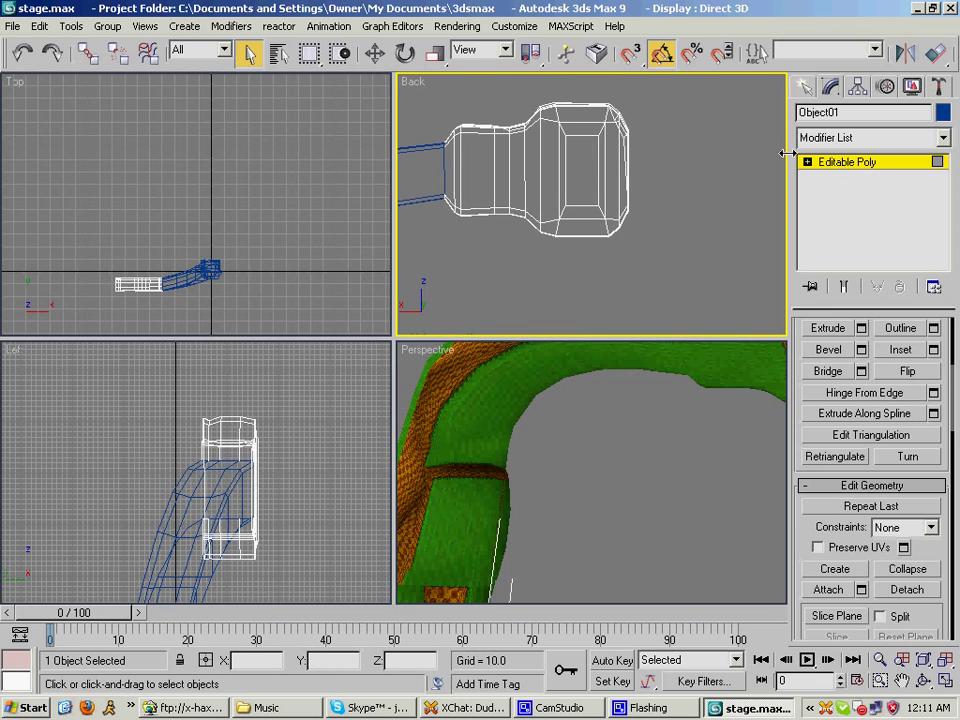
# - Leave polygon editing and show the whole split stage in a maximized Back view
pyautogui.click(806, 88)
pyautogui.moveTo(560, 189); pyautogui.dragTo(686, 129, button='middle')
pyautogui.hotkey('alt', 'w')
pyautogui.scroll(-3, 445, 200)
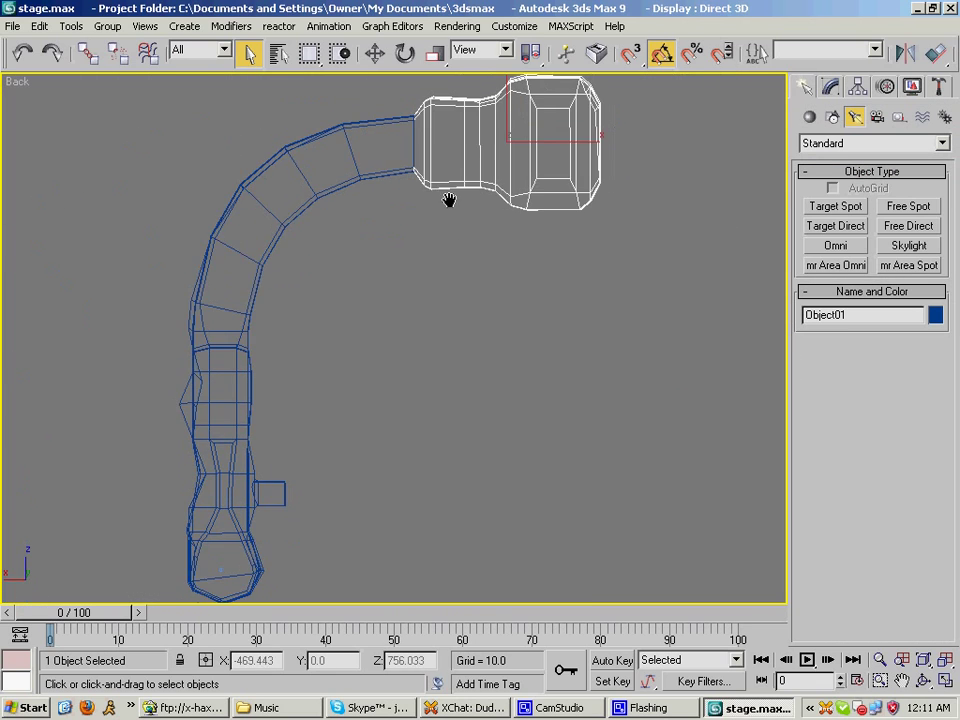
# - Center the pivot of the remaining end-room object to the object, affecting only the pivot
pyautogui.click(405, 53)
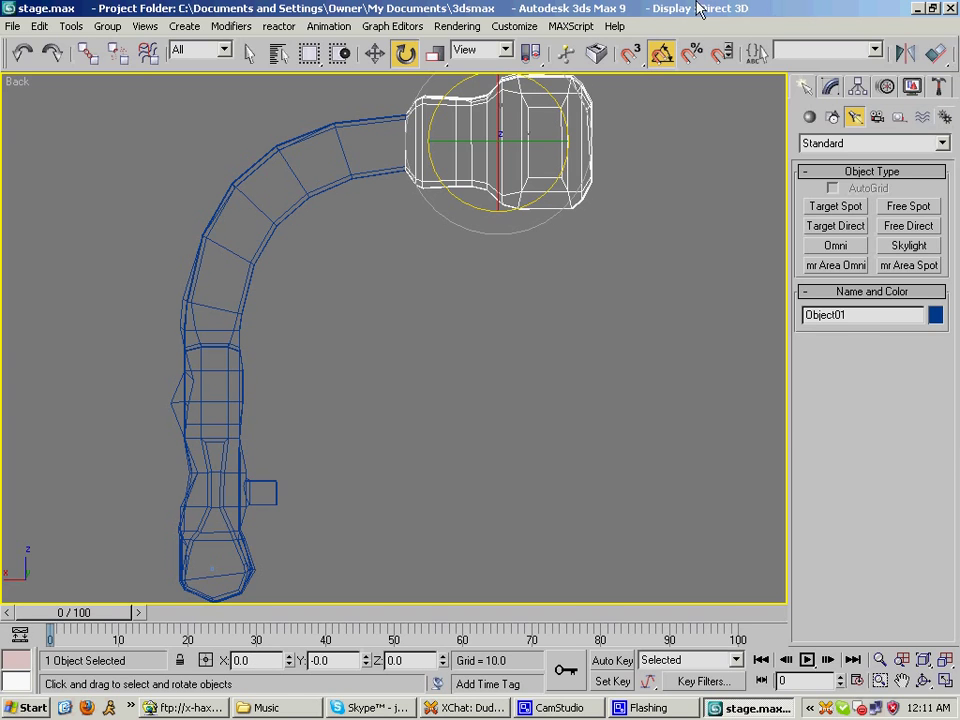
pyautogui.click(858, 87)
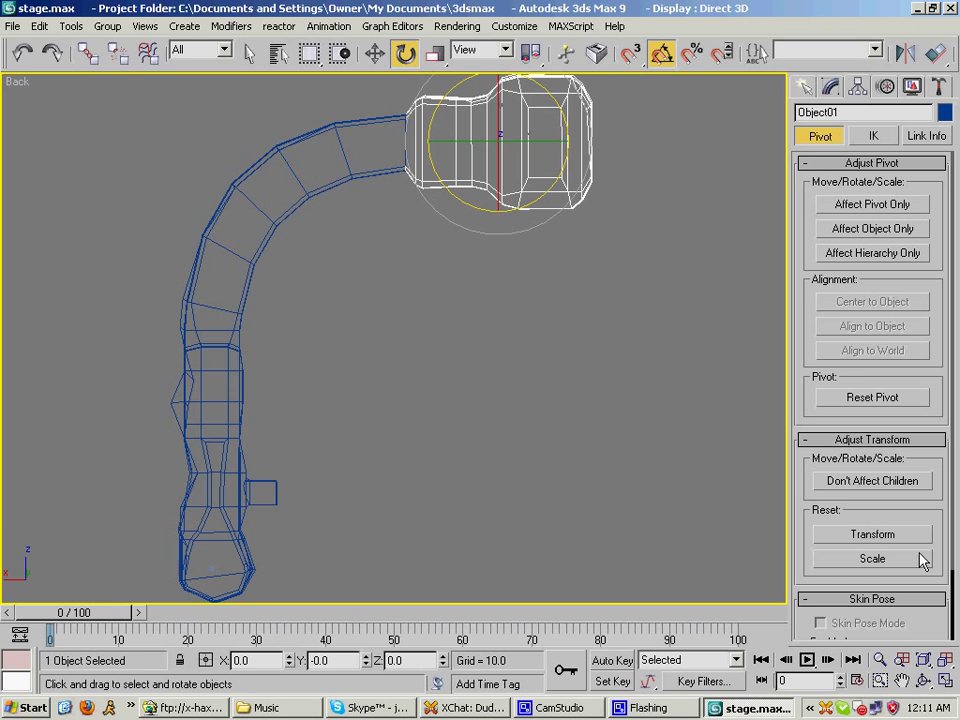
pyautogui.click(250, 56)
pyautogui.moveTo(477, 229); pyautogui.dragTo(453, 298, button='middle')
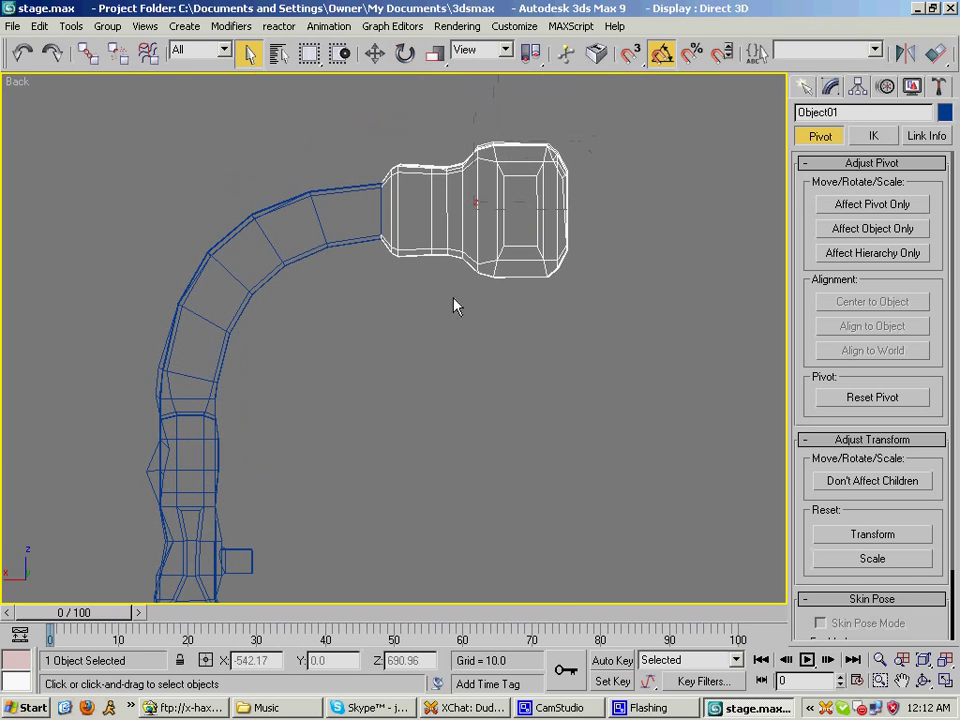
pyautogui.click(842, 205)
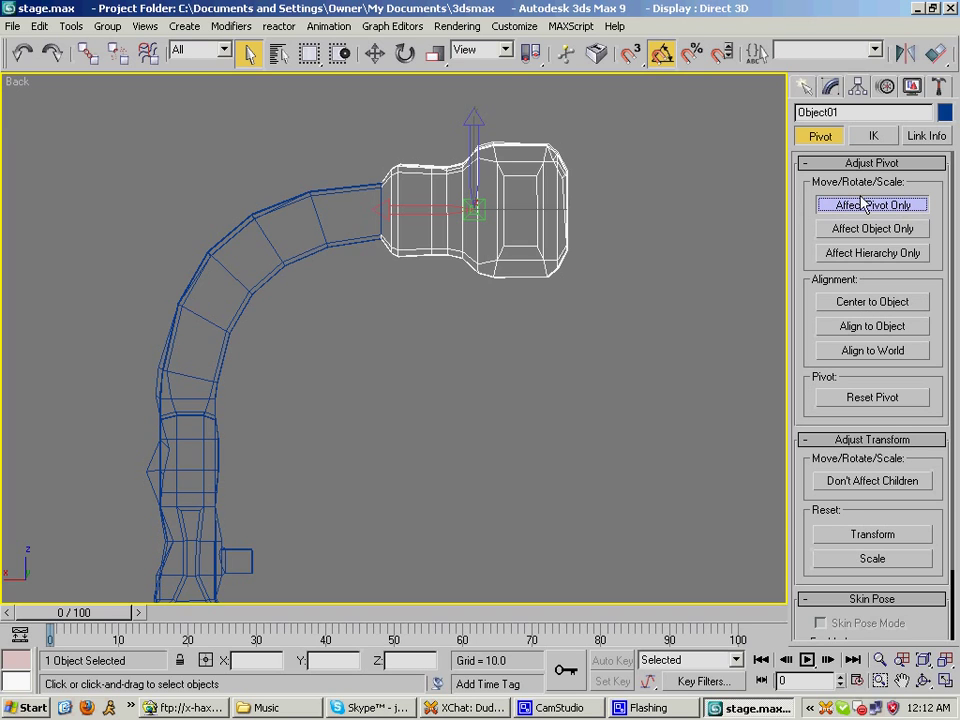
pyautogui.click(862, 307)
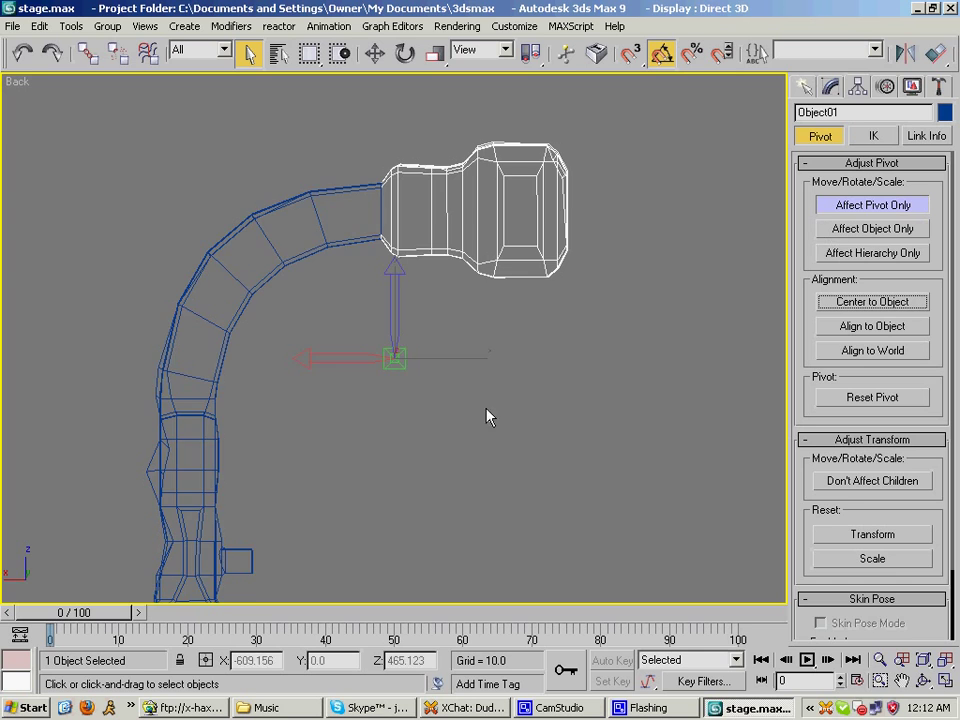
pyautogui.moveTo(487, 411); pyautogui.dragTo(535, 365, button='middle')
pyautogui.click(873, 206)
# - Repeat the pivot centering on the end-room object and check the pivot against the whole stage
pyautogui.moveTo(570, 229); pyautogui.dragTo(530, 265, button='middle')
pyautogui.scroll(-5, 529, 264)
pyautogui.scroll(5, 529, 264)
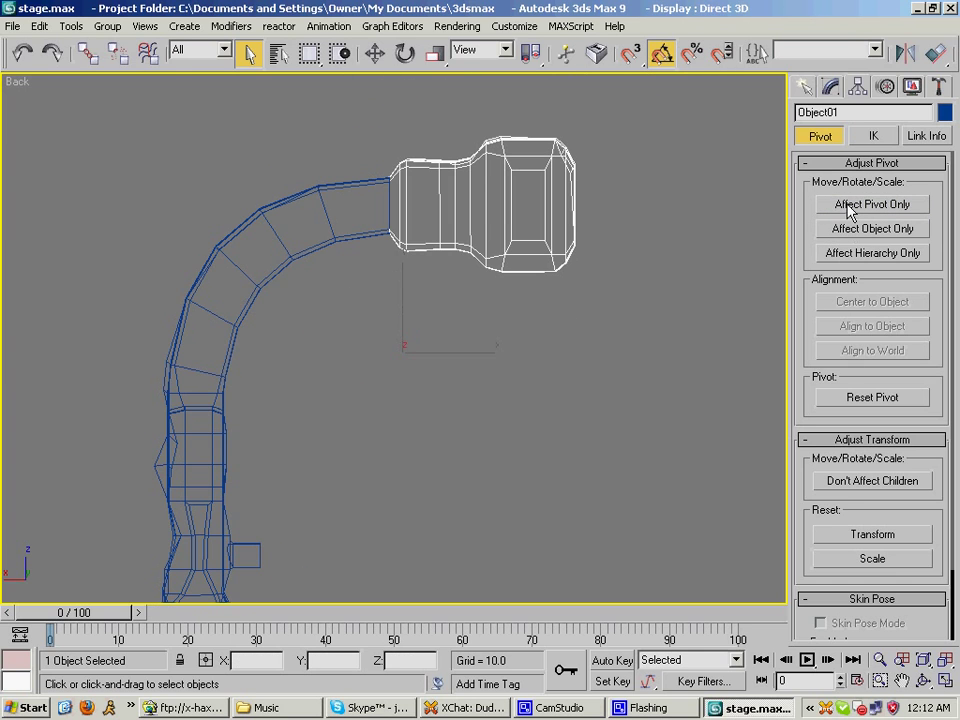
pyautogui.click(853, 207)
pyautogui.click(843, 302)
pyautogui.scroll(-5, 538, 175)
pyautogui.moveTo(606, 164); pyautogui.dragTo(525, 229, button='middle')
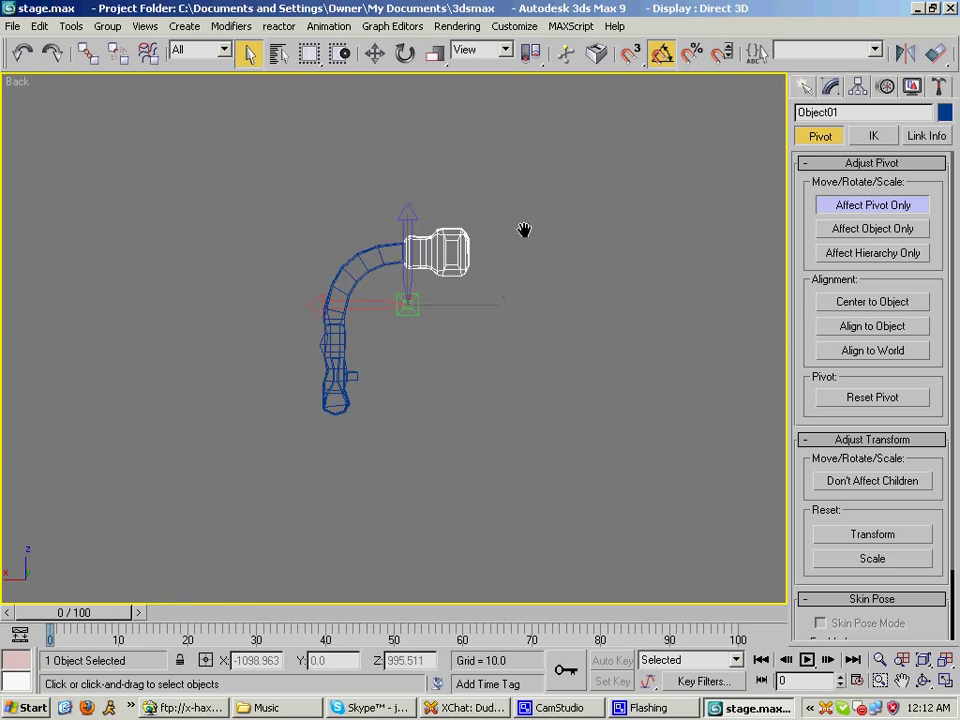
# - Return to the four views and examine the end-room object's vertices around the lower stage
pyautogui.hotkey('alt', 'w')
pyautogui.press('1')
pyautogui.scroll(3, 590, 233)
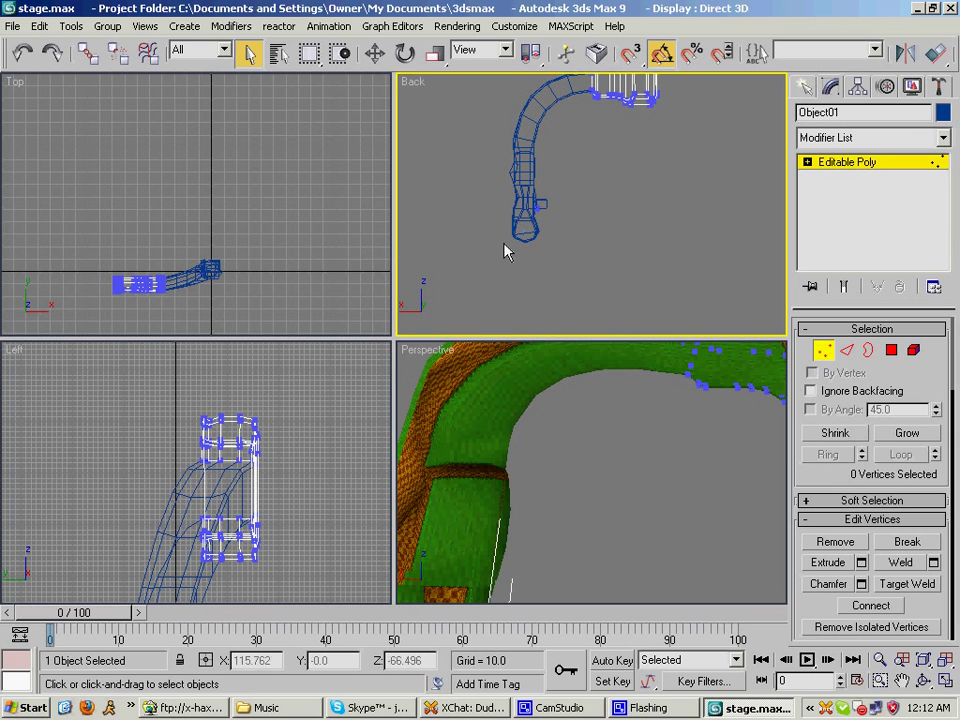
# - Select the upper curved passage section and center its pivot to the object, affecting only the pivot
pyautogui.click(805, 90)
pyautogui.click(620, 166)
pyautogui.click(572, 90)
pyautogui.moveTo(571, 140); pyautogui.dragTo(575, 198, button='middle')
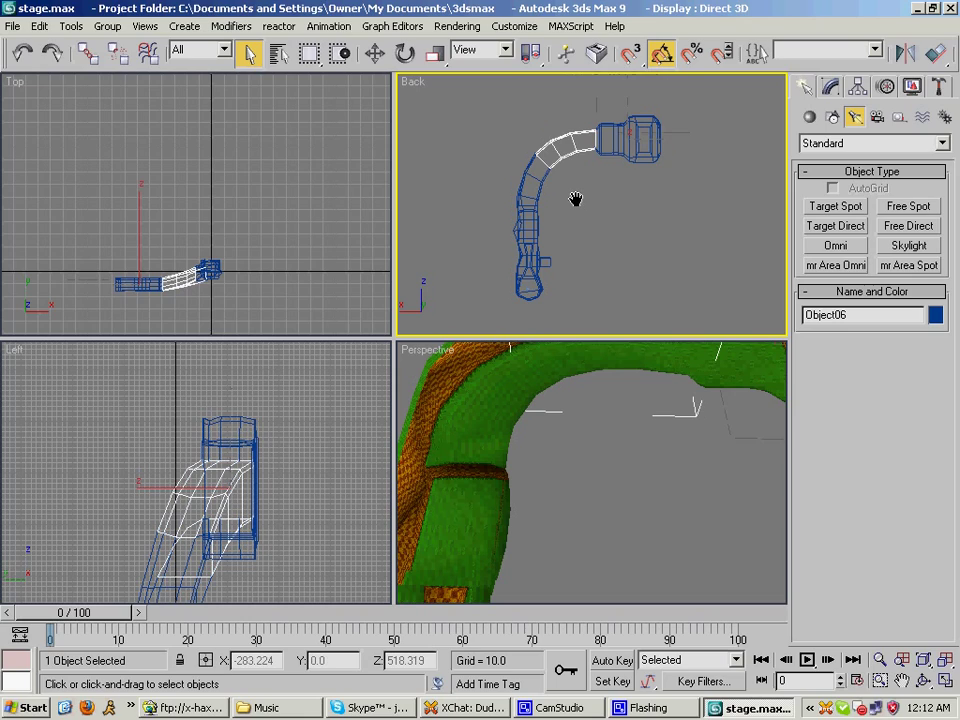
pyautogui.click(857, 86)
pyautogui.click(873, 205)
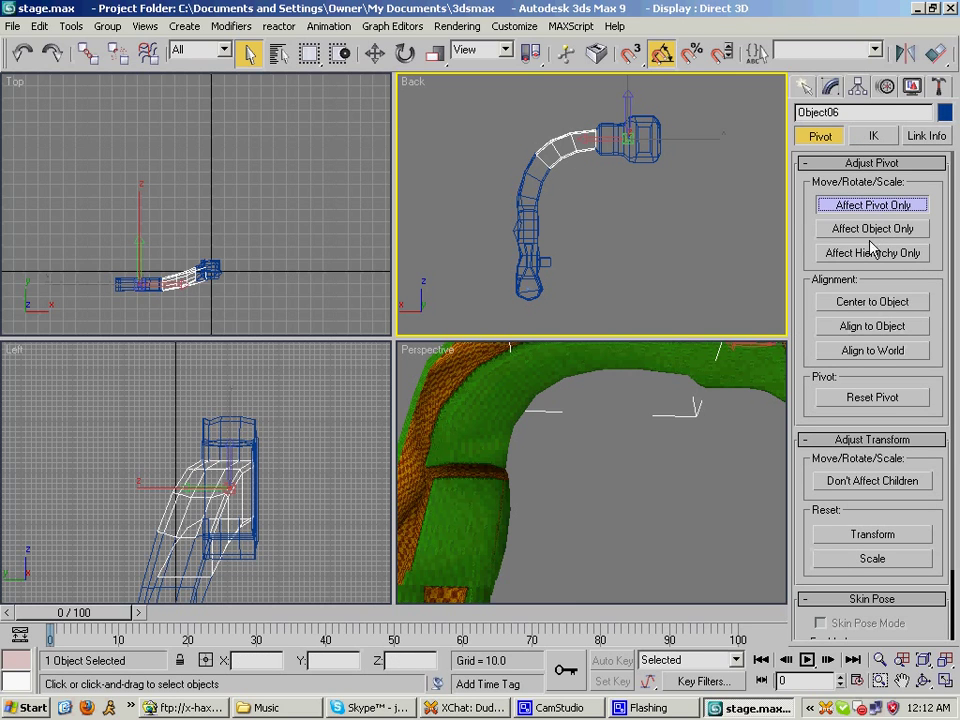
pyautogui.click(870, 302)
pyautogui.click(860, 206)
# - Try again to center the end-room object's pivot to the object, affecting only the pivot
pyautogui.click(638, 148)
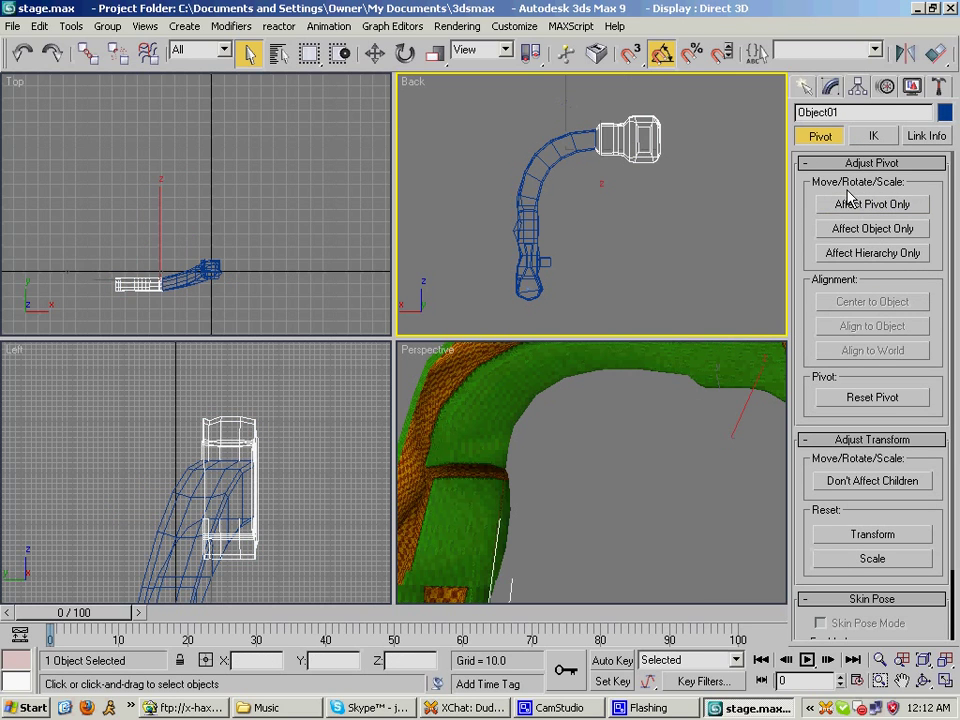
pyautogui.click(860, 211)
pyautogui.click(856, 303)
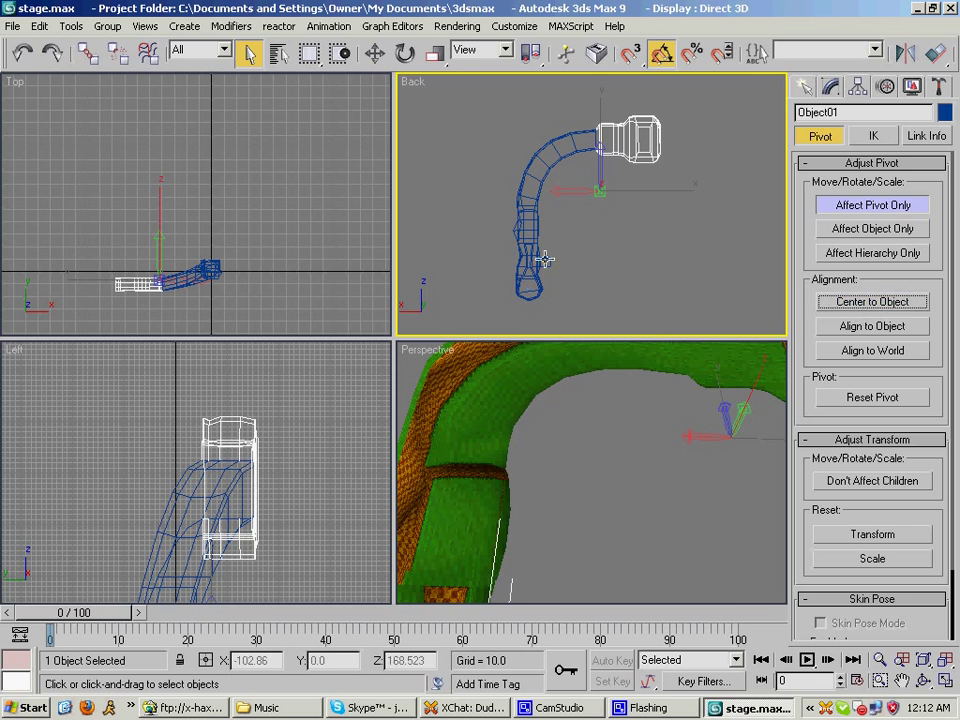
# - Examine the end-room object's stray vertices beside the small side room in a maximized Back view
pyautogui.press('1')
pyautogui.hotkey('alt', 'w')
pyautogui.scroll(6, 564, 204)
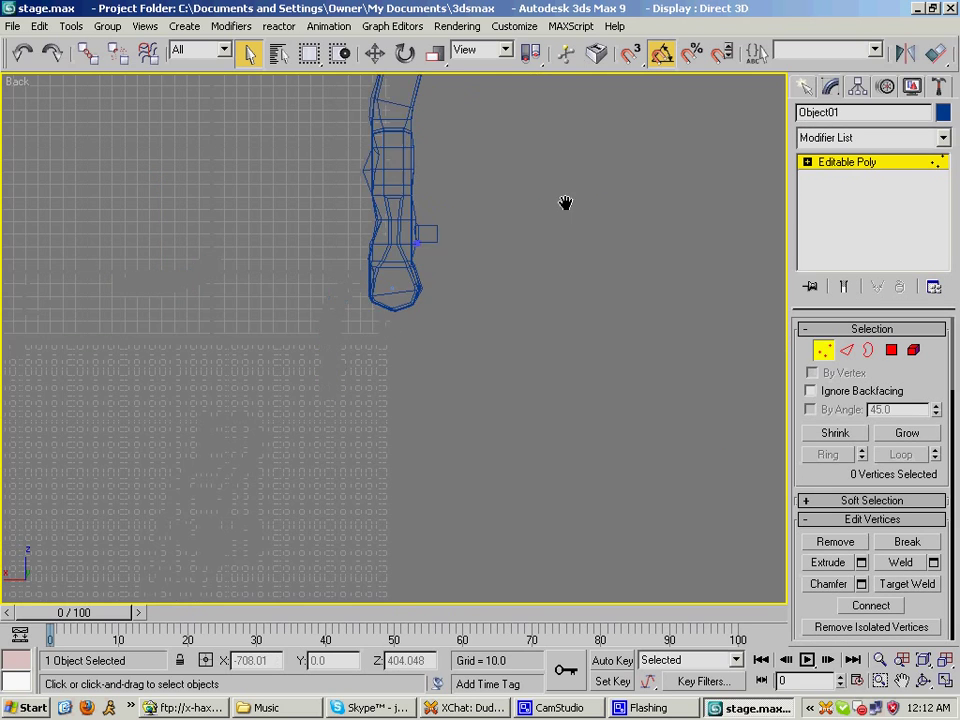
pyautogui.scroll(8, 482, 371)
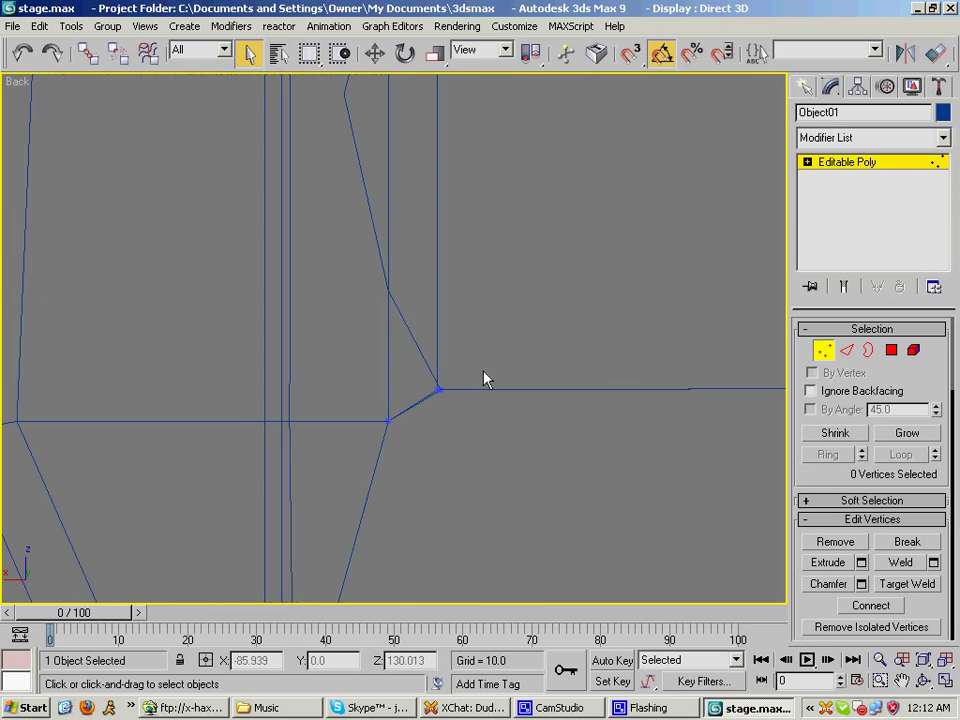
pyautogui.press('4')
pyautogui.scroll(-6, 428, 425)
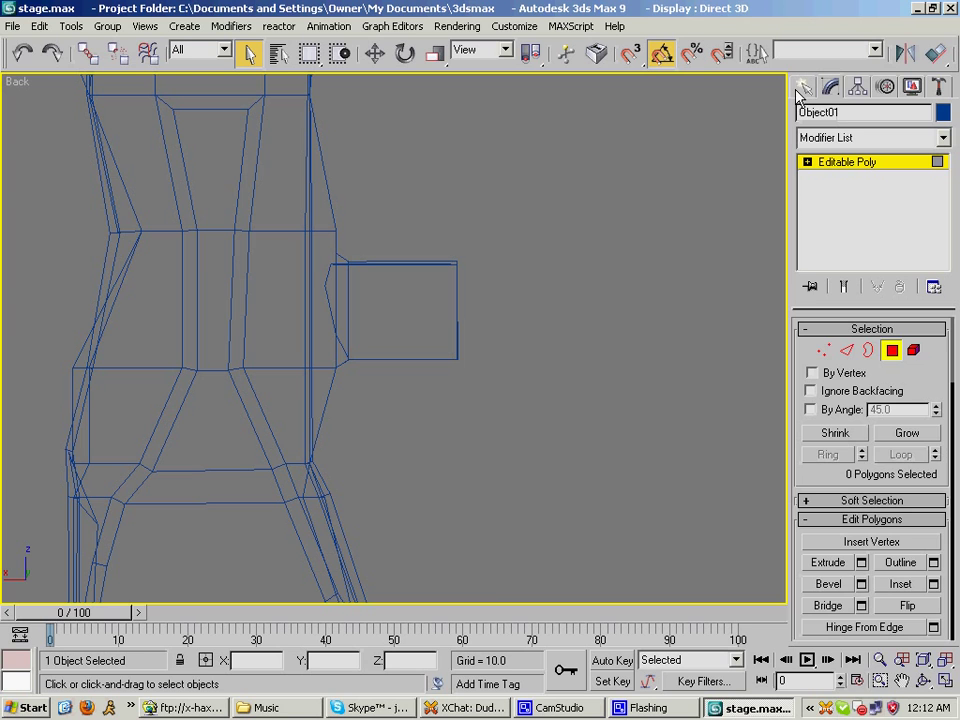
# - Select the stray polygon beside the small side room as an element and detach it from the end-room object
pyautogui.click(913, 350)
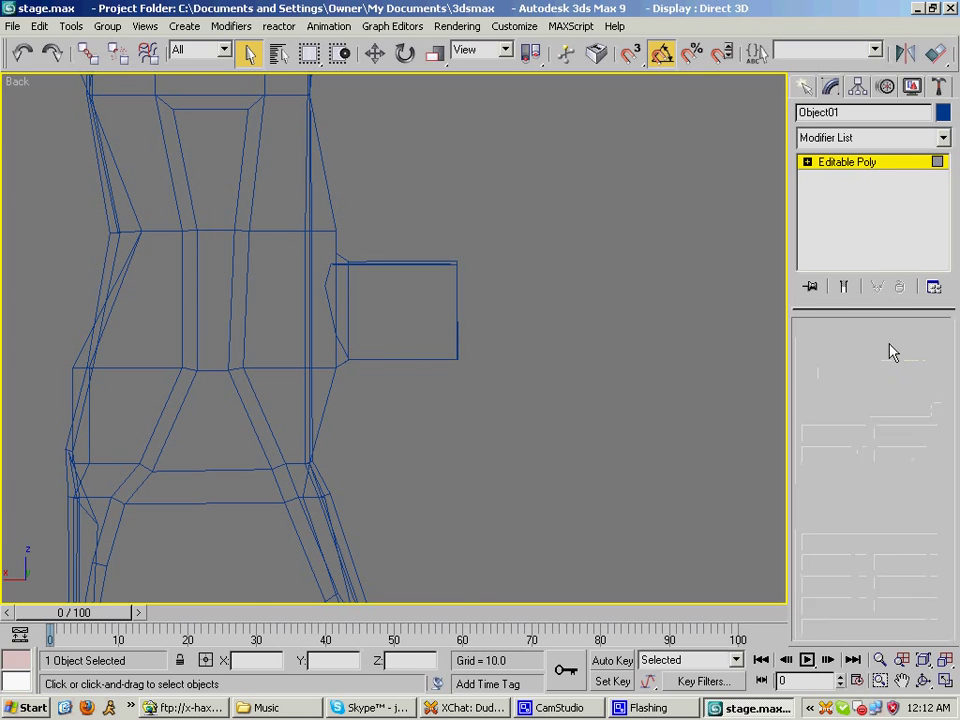
pyautogui.click(343, 371)
pyautogui.moveTo(286, 428); pyautogui.dragTo(381, 373, button='middle')
pyautogui.scroll(3, 381, 373)
pyautogui.hotkey('alt', 'w')
pyautogui.press('z')
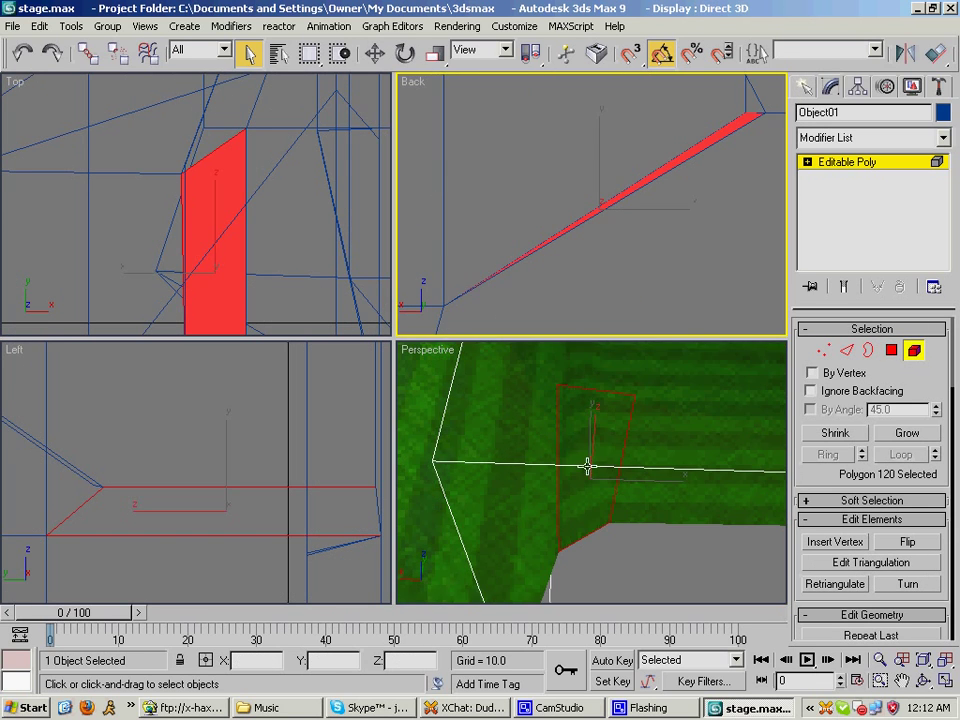
pyautogui.keyDown('alt'); pyautogui.moveTo(588, 465); pyautogui.dragTo(597, 570, button='middle'); pyautogui.keyUp('alt')
pyautogui.moveTo(596, 569); pyautogui.dragTo(590, 478)
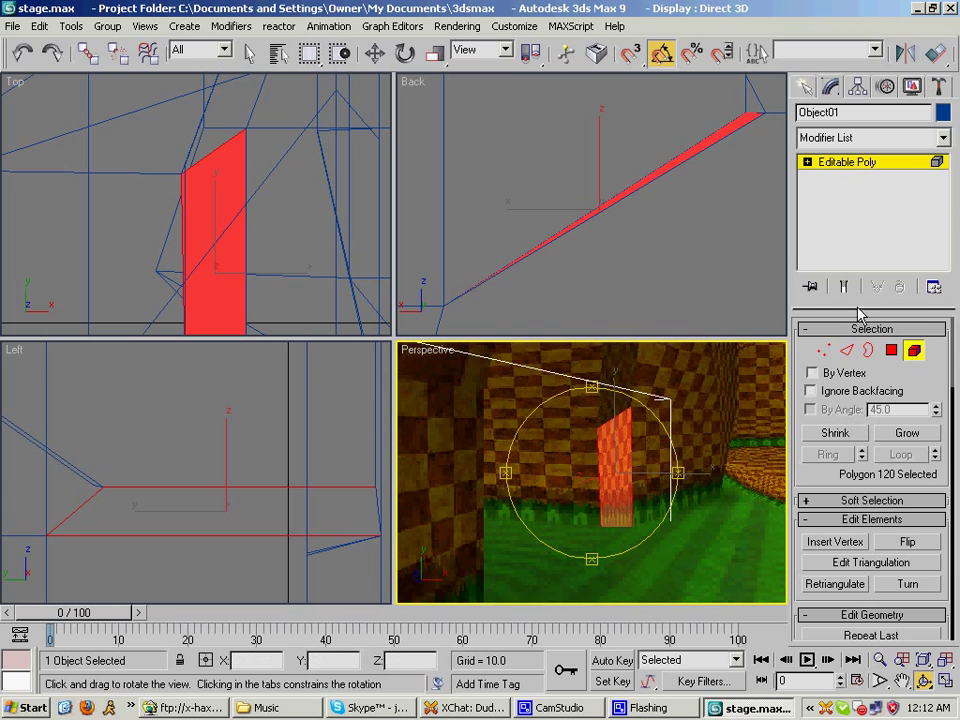
pyautogui.moveTo(948, 390); pyautogui.dragTo(936, 555)
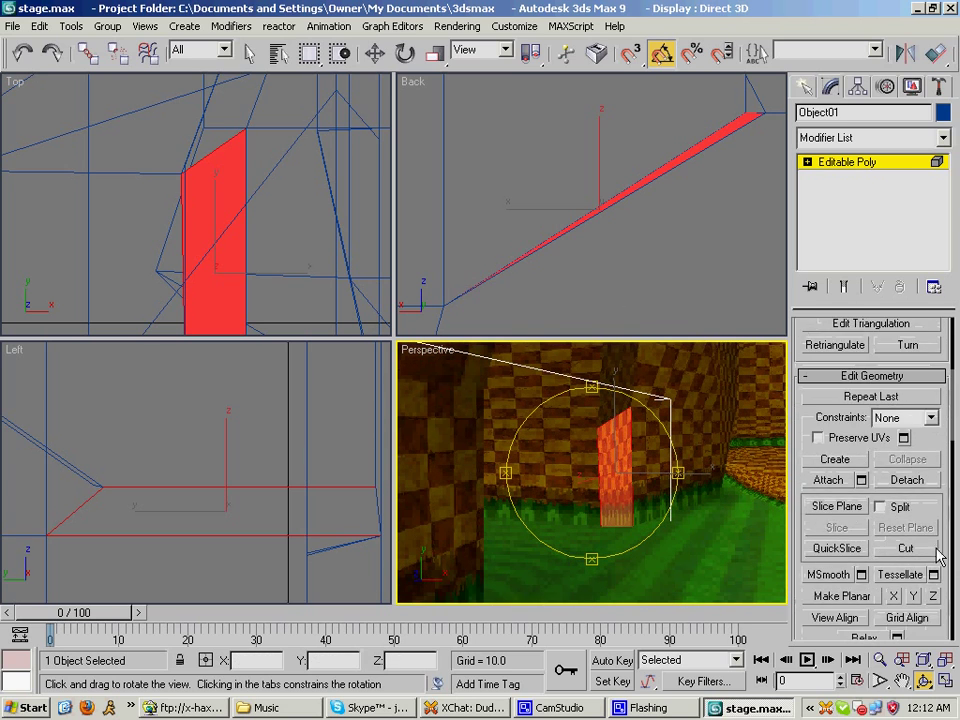
pyautogui.click(905, 478)
pyautogui.click(540, 361)
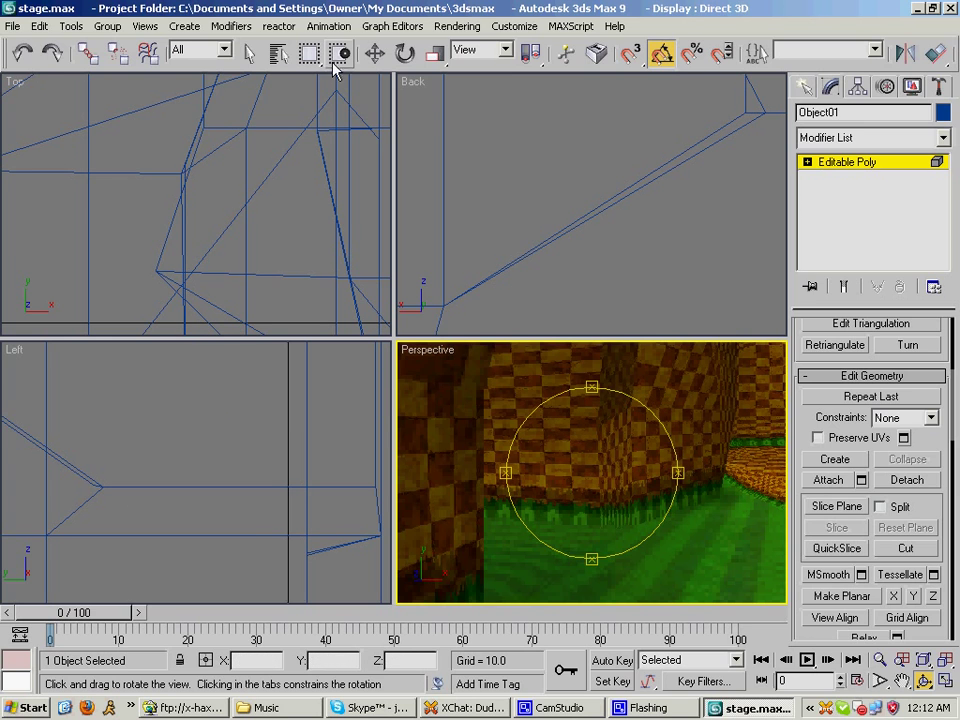
# - Leave element editing on the end-room object and select the detached wall strip for modification
pyautogui.click(250, 53)
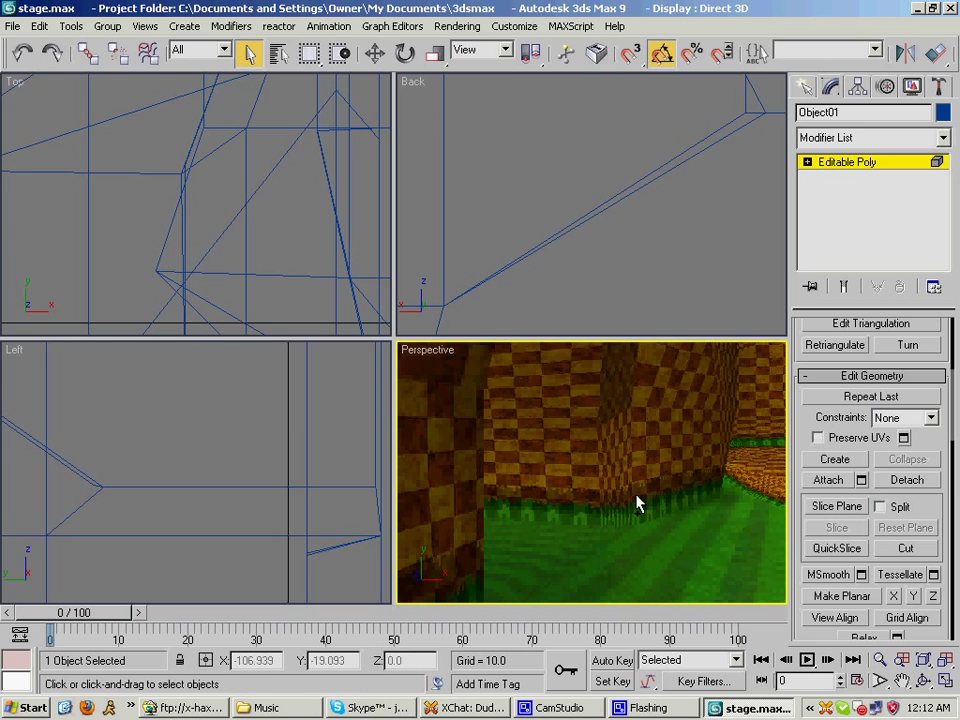
pyautogui.click(755, 121)
pyautogui.click(806, 88)
pyautogui.click(806, 88)
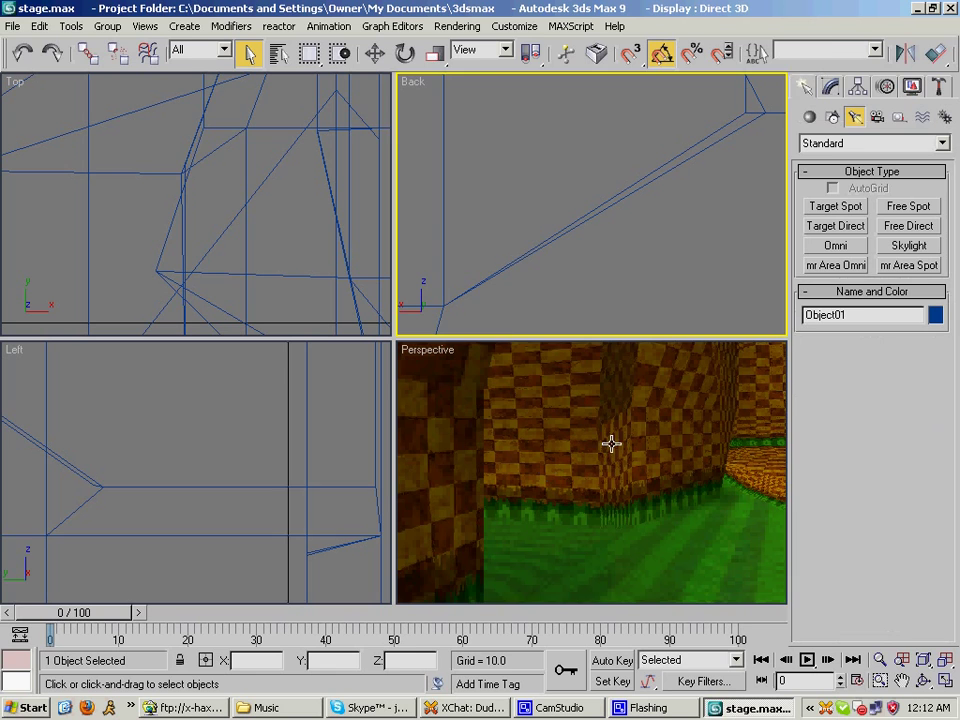
pyautogui.click(611, 443)
pyautogui.click(831, 89)
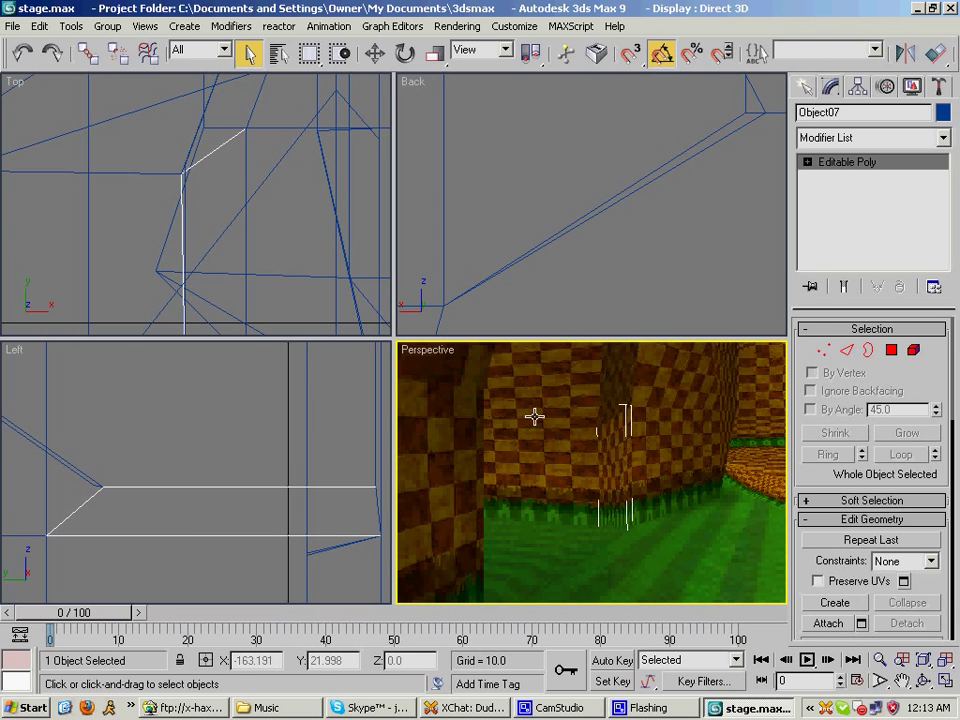
# - Weld all vertices of the small side-room object and leave vertex editing
pyautogui.click(632, 452)
pyautogui.press('1')
pyautogui.scroll(-3, 892, 400)
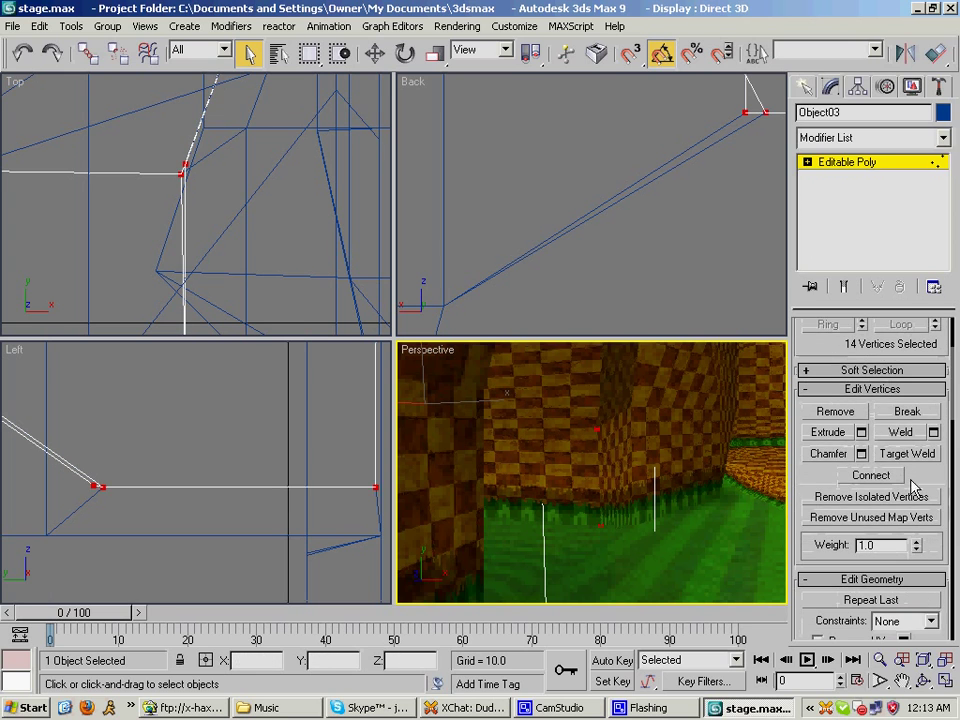
pyautogui.click(893, 434)
pyautogui.click(685, 510)
pyautogui.click(804, 88)
pyautogui.click(623, 266)
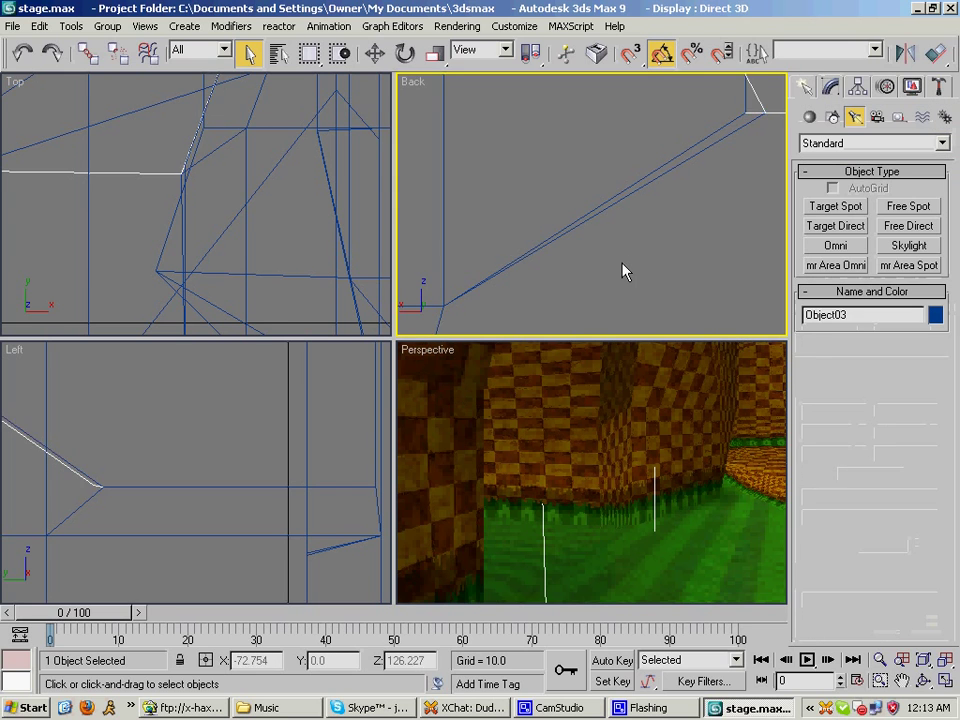
# - Select the end-room object in a maximized Back view and center its pivot to the object, affecting only the pivot
pyautogui.scroll(-10, 641, 226)
pyautogui.moveTo(617, 240); pyautogui.dragTo(601, 266, button='middle')
pyautogui.scroll(-8, 580, 258)
pyautogui.hotkey('alt', 'w')
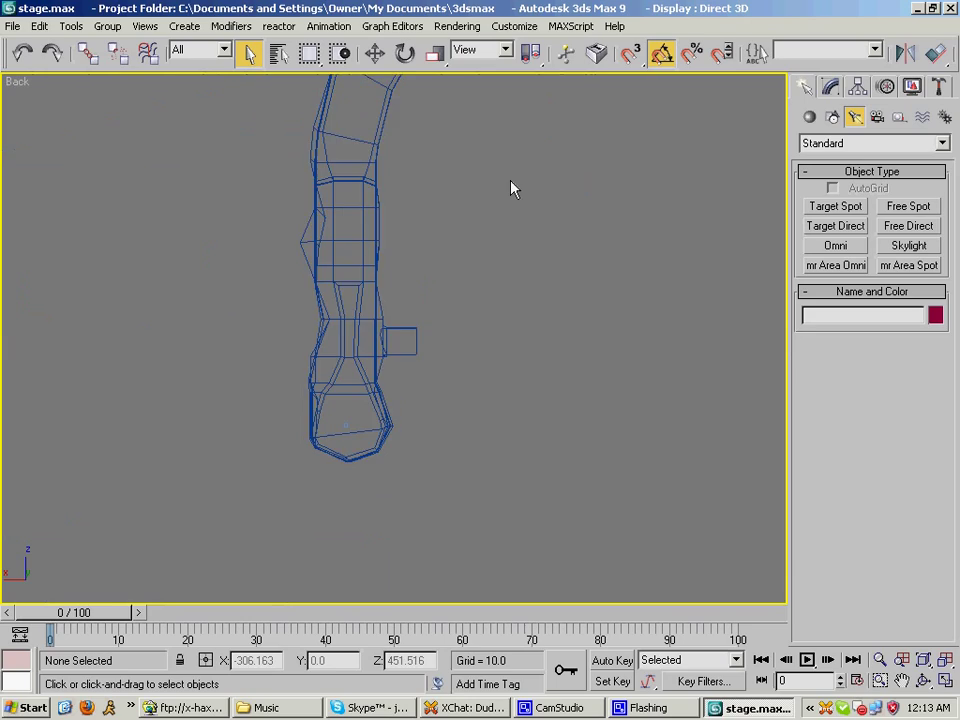
pyautogui.scroll(-4, 512, 186)
pyautogui.moveTo(512, 186); pyautogui.dragTo(407, 327, button='middle')
pyautogui.scroll(2, 407, 327)
pyautogui.click(433, 283)
pyautogui.moveTo(349, 388); pyautogui.dragTo(431, 292, button='middle')
pyautogui.click(857, 91)
pyautogui.click(874, 204)
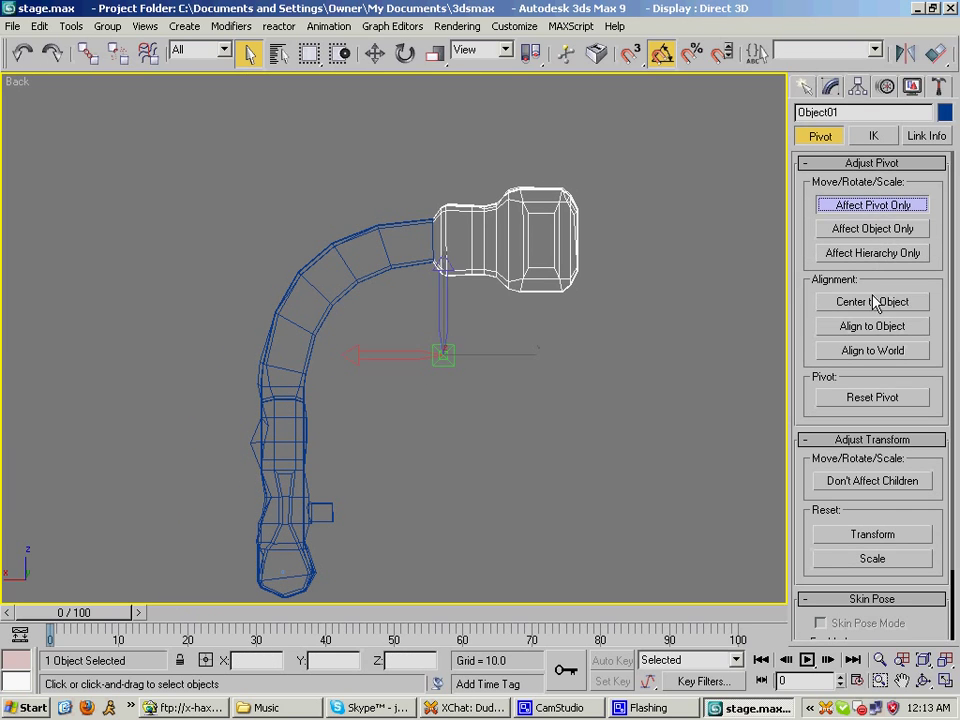
pyautogui.click(872, 301)
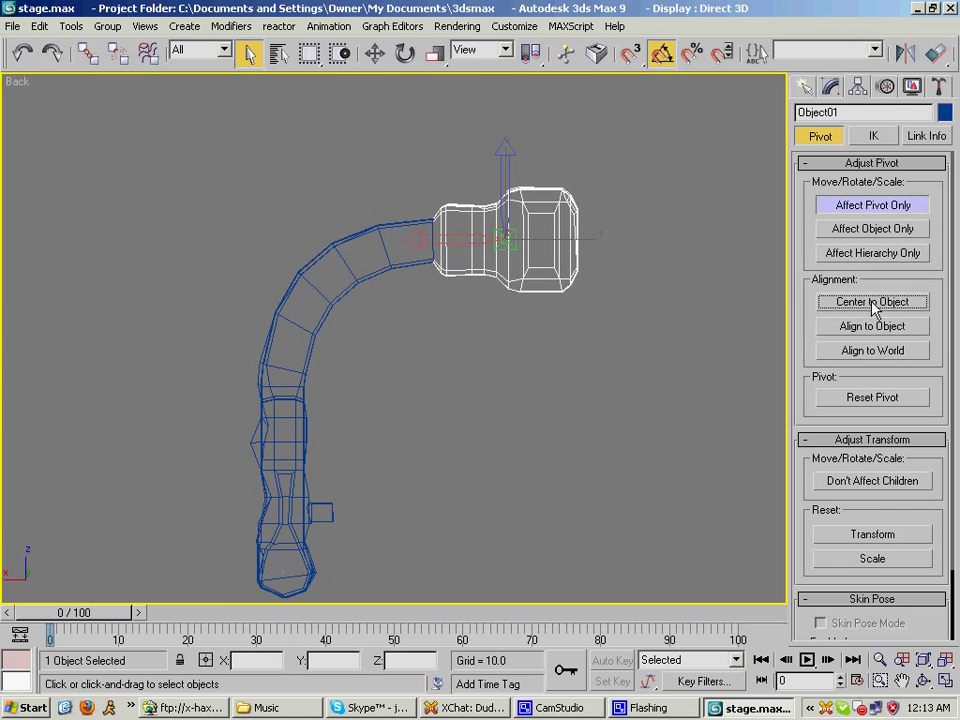
pyautogui.click(880, 208)
# - Center the pivot of the upper curved passage section to the object once more
pyautogui.click(408, 222)
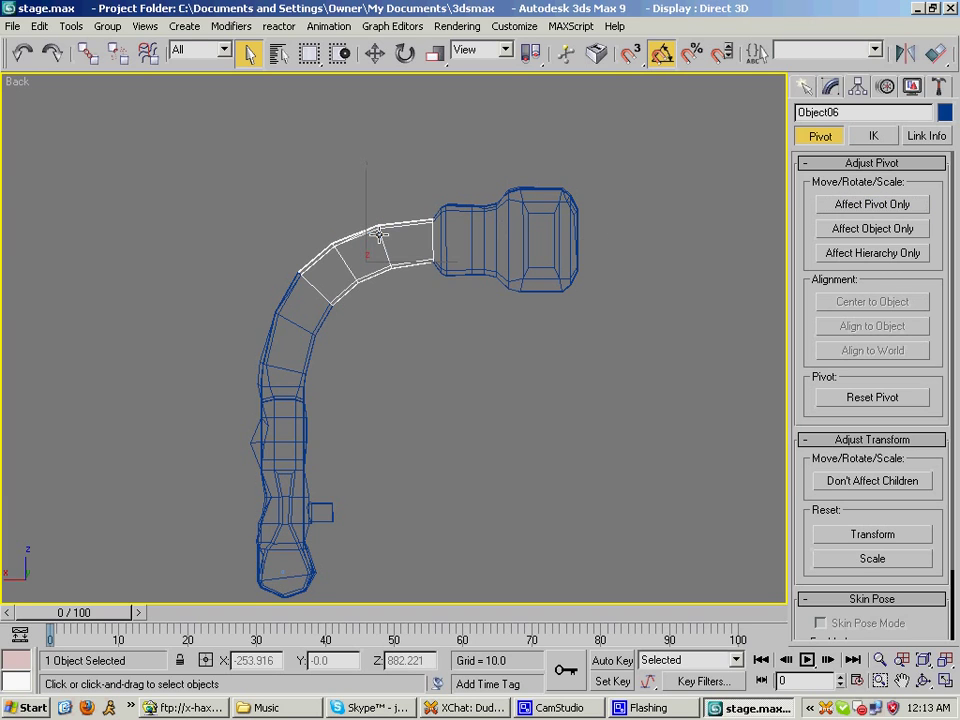
pyautogui.click(872, 205)
pyautogui.click(866, 302)
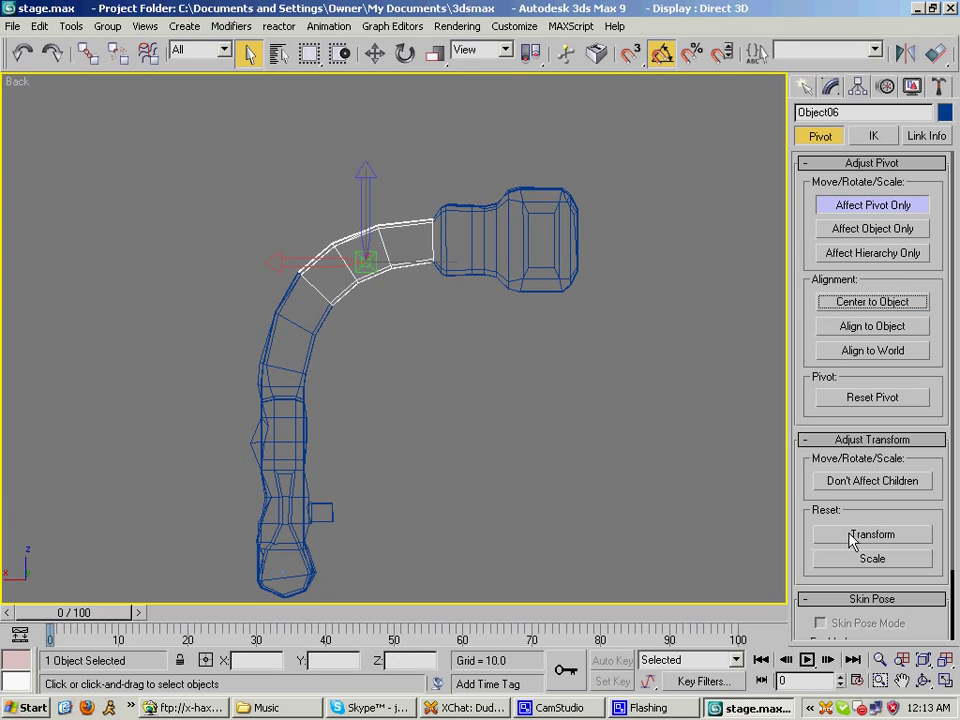
pyautogui.click(872, 205)
# - Center the pivot of the lower curved passage section to the object, affecting only the pivot
pyautogui.click(298, 300)
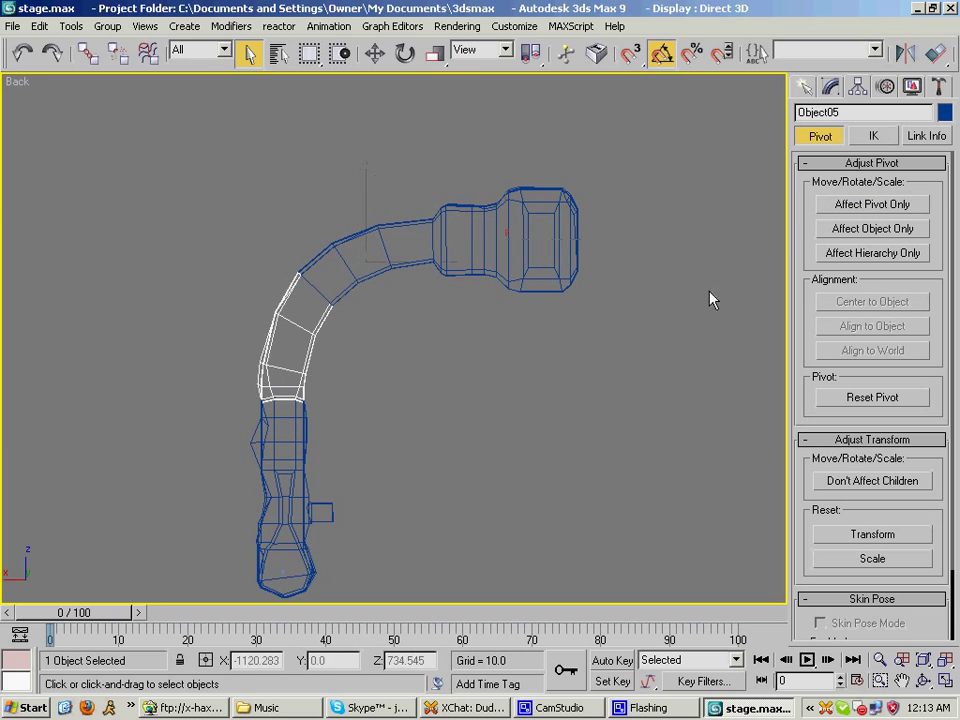
pyautogui.click(880, 203)
pyautogui.click(870, 301)
pyautogui.click(872, 204)
# - Center the pivot of the straight corridor section to the object, affecting only the pivot
pyautogui.click(285, 432)
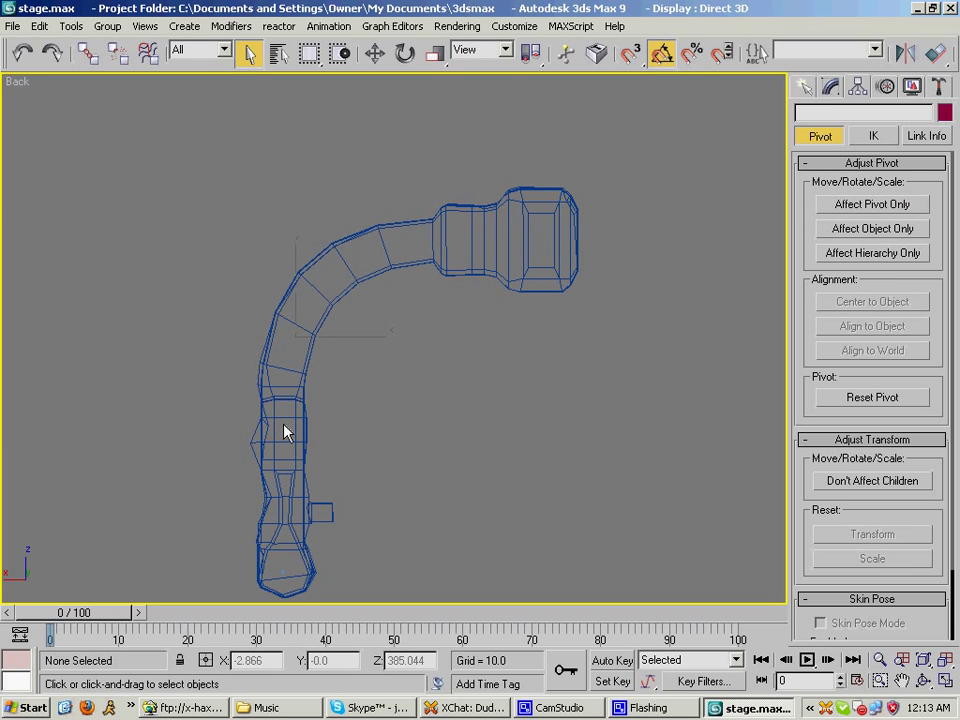
pyautogui.click(285, 432)
pyautogui.click(872, 204)
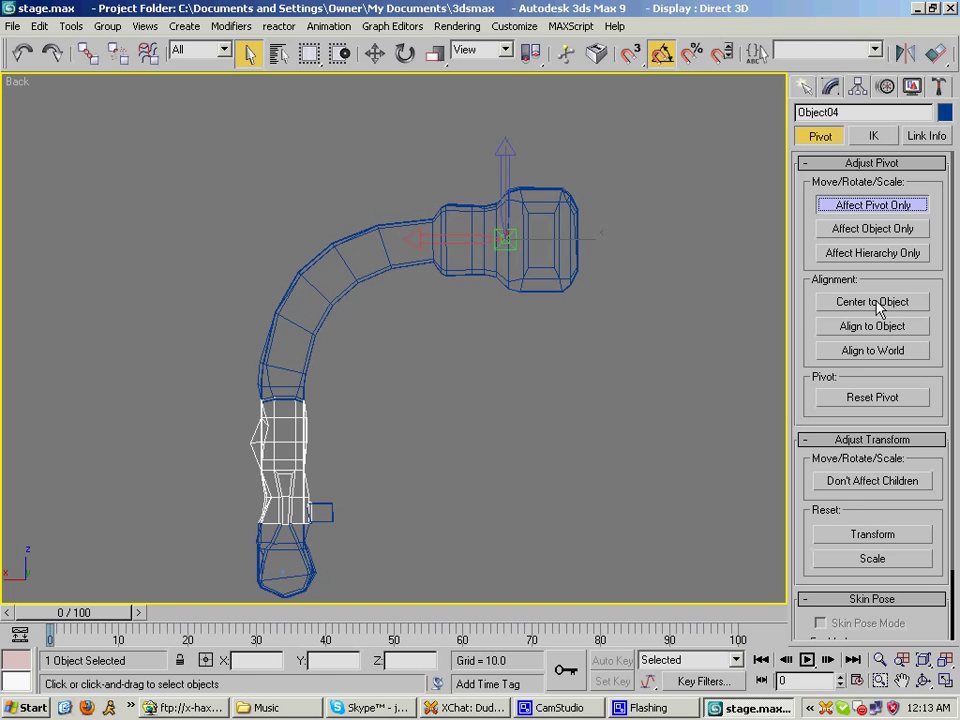
pyautogui.click(877, 303)
pyautogui.click(866, 208)
# - Center the pivot of the rounded room at the stage's lower end to the object
pyautogui.moveTo(455, 513); pyautogui.dragTo(497, 394, button='middle')
pyautogui.click(325, 455)
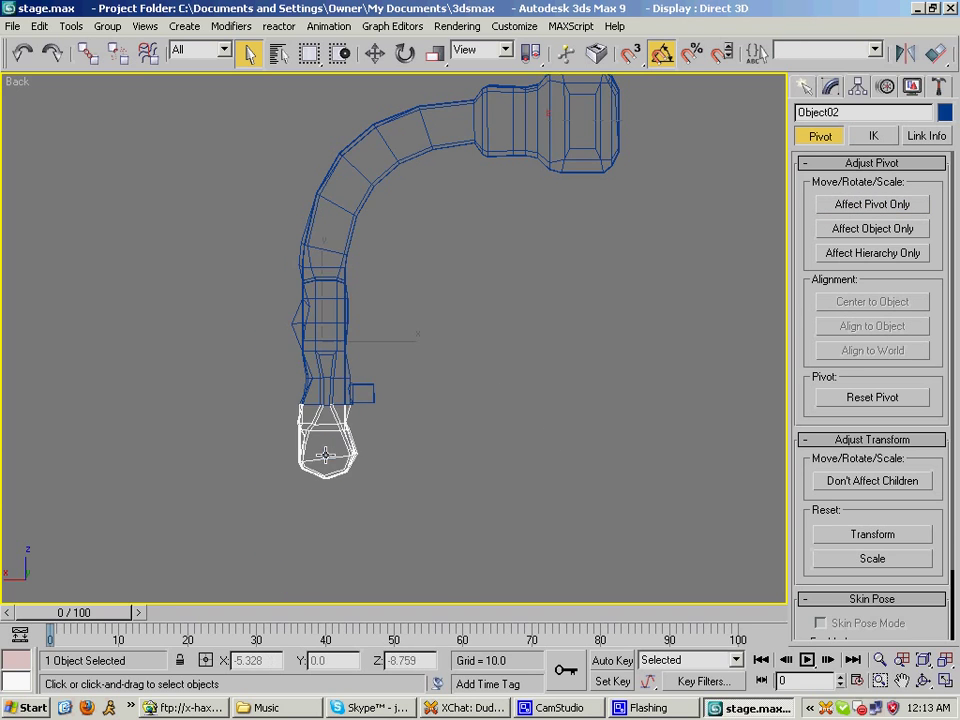
pyautogui.scroll(3, 336, 444)
pyautogui.click(872, 204)
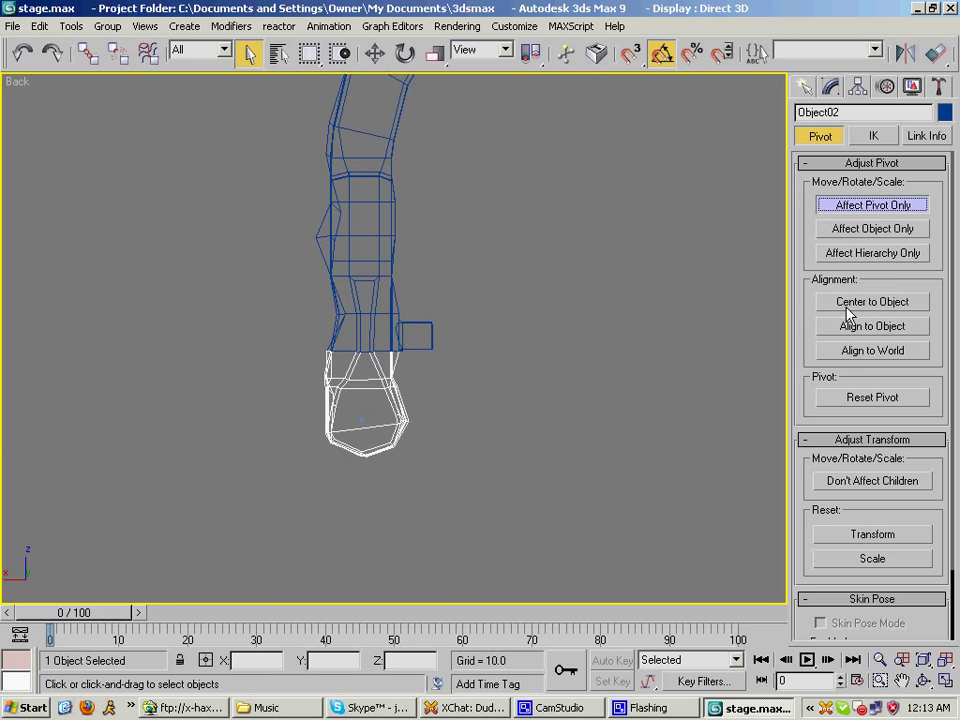
pyautogui.click(847, 304)
# - Center the small side room's pivot to the object and stop affecting only the pivot
pyautogui.click(416, 334)
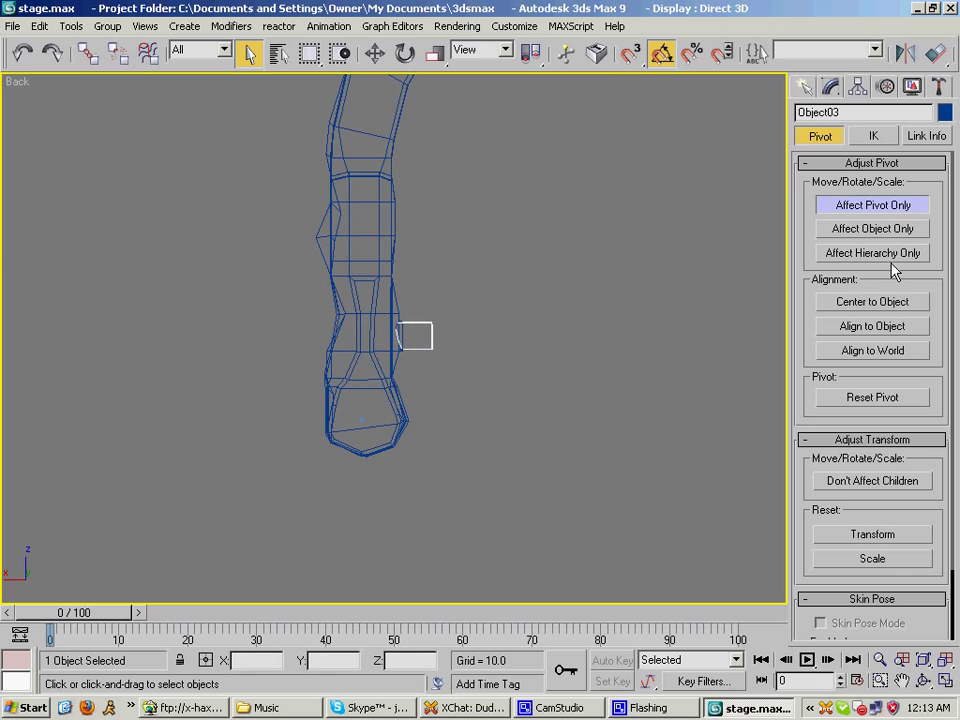
pyautogui.click(866, 310)
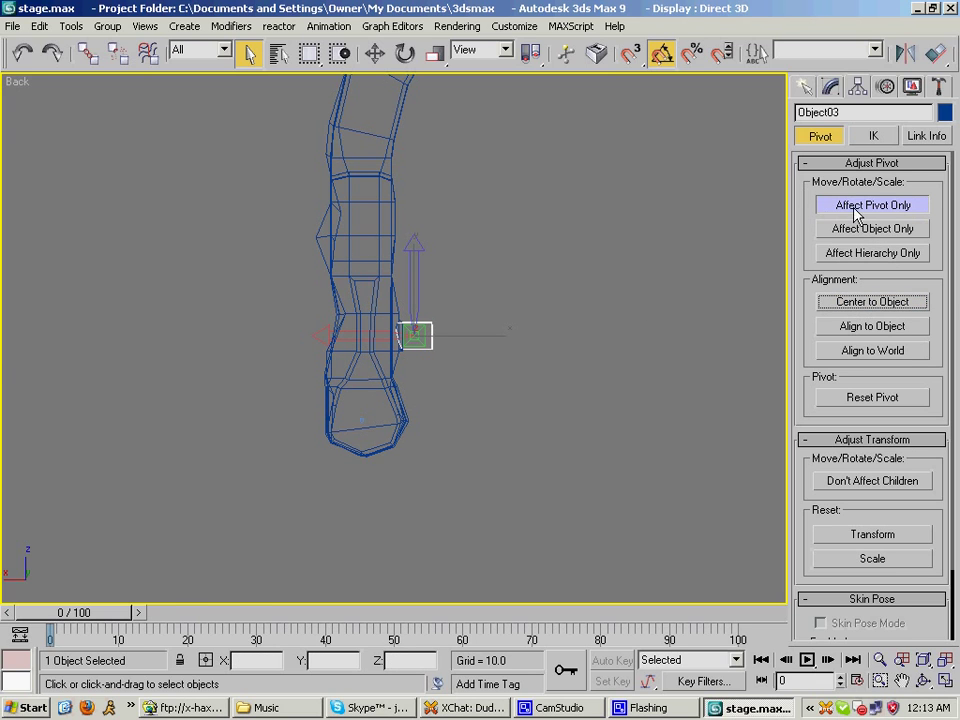
pyautogui.click(856, 208)
# - Deselect everything and examine the split stage in a maximized Perspective view
pyautogui.click(803, 86)
pyautogui.click(495, 315)
pyautogui.moveTo(495, 315); pyautogui.dragTo(315, 420, button='middle')
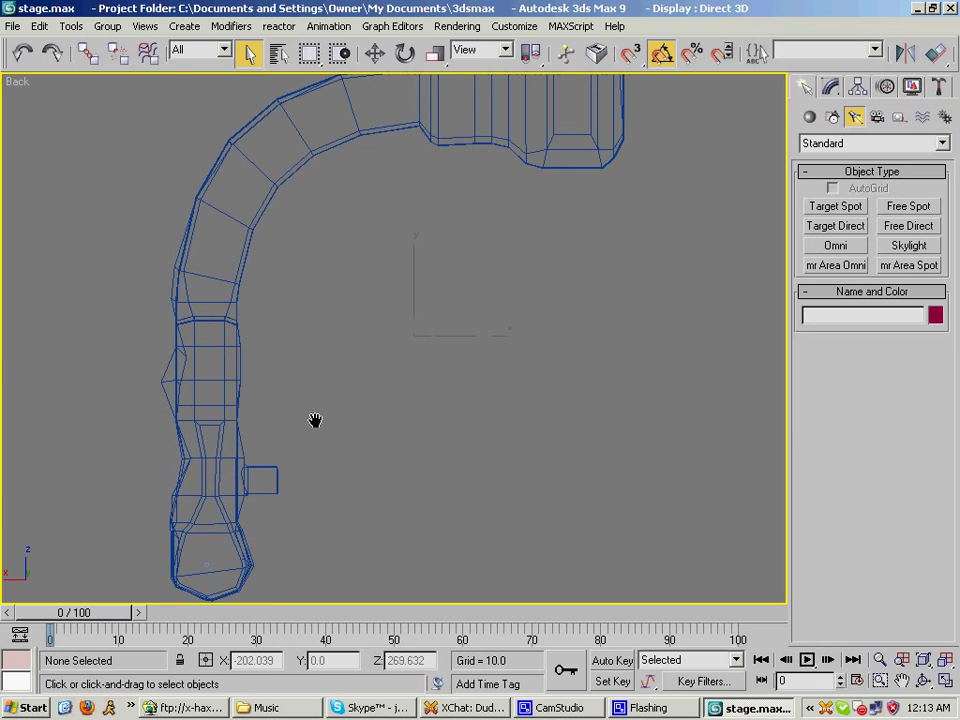
pyautogui.moveTo(287, 354); pyautogui.dragTo(291, 348, button='middle')
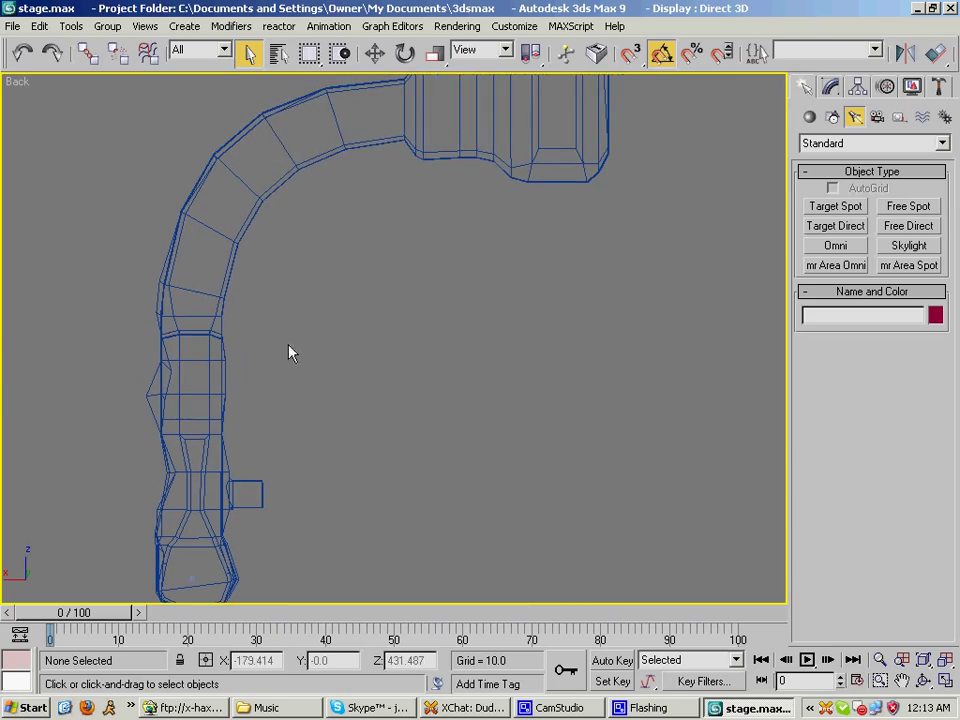
pyautogui.hotkey('alt', 'w')
pyautogui.moveTo(560, 382); pyautogui.dragTo(525, 382, button='middle')
pyautogui.scroll(-4, 589, 456)
pyautogui.hotkey('alt', 'w')
pyautogui.keyDown('alt'); pyautogui.moveTo(425, 354); pyautogui.dragTo(405, 317, button='middle'); pyautogui.keyUp('alt')
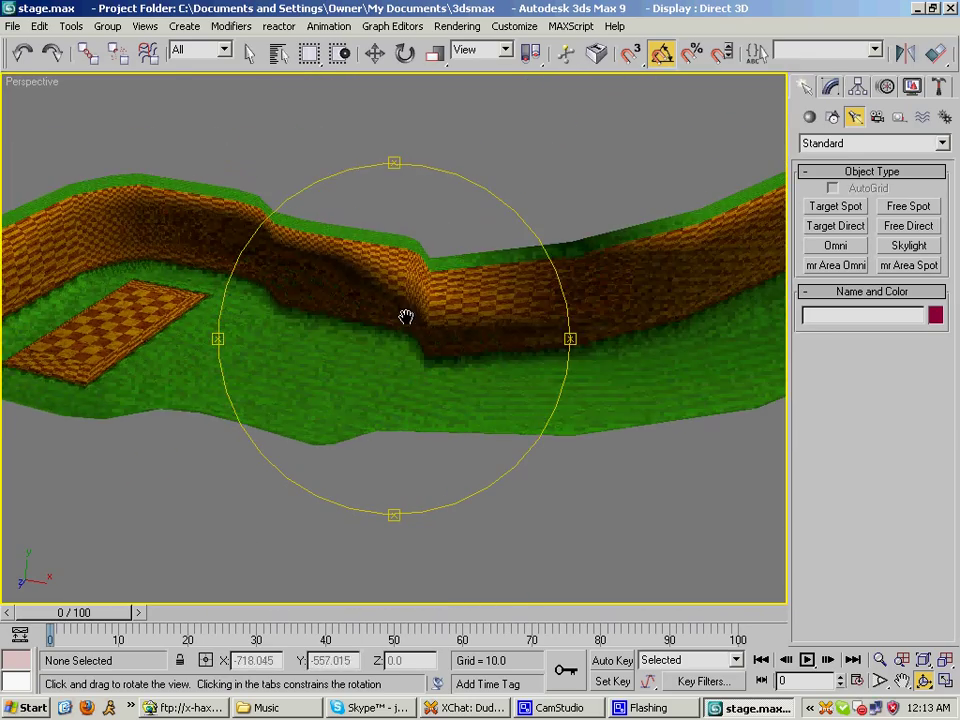
# - Add a VertexPaint modifier to the stage section with the checkered floor block and sample the dark colour of its back wall
pyautogui.click(249, 53)
pyautogui.click(180, 281)
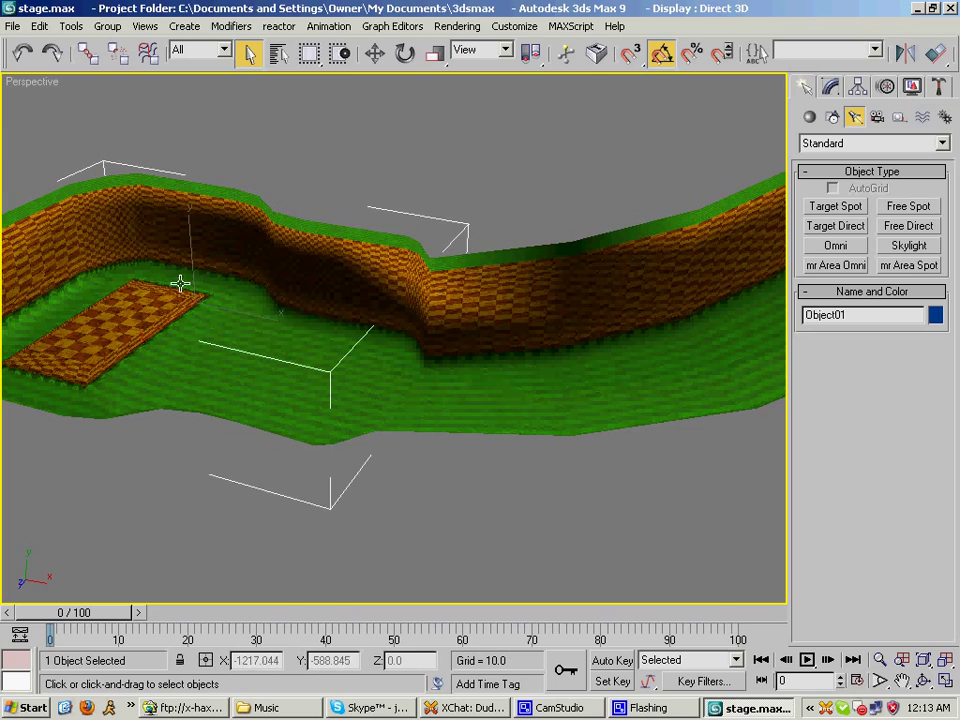
pyautogui.press('z')
pyautogui.hotkey('ctrl', 'r')
pyautogui.moveTo(406, 352); pyautogui.dragTo(456, 384)
pyautogui.click(831, 87)
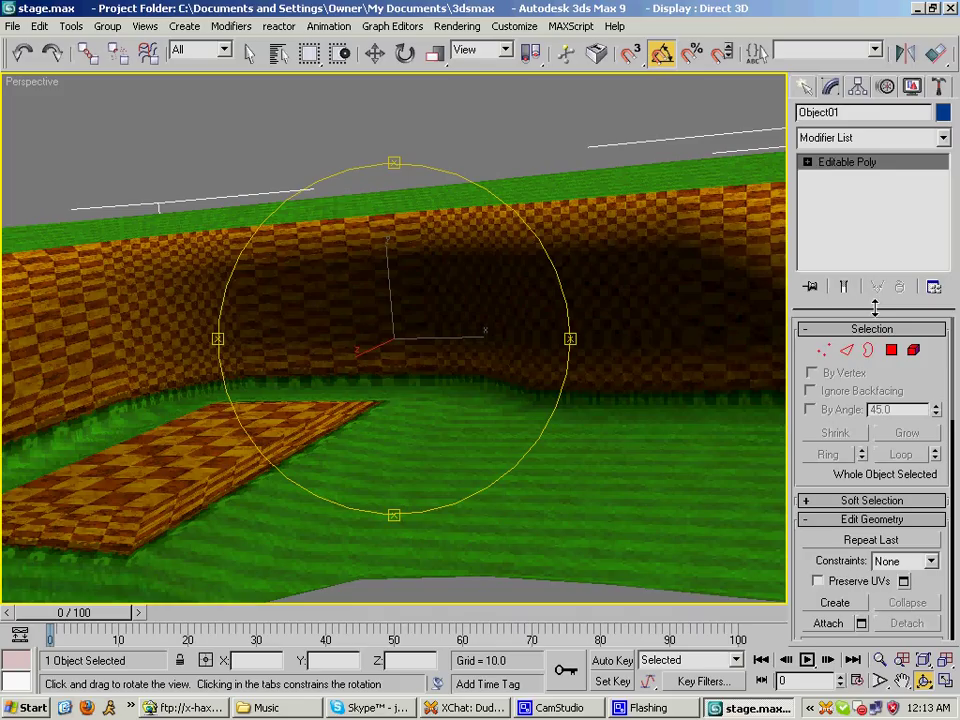
pyautogui.click(868, 138)
pyautogui.scroll(-10, 870, 400)
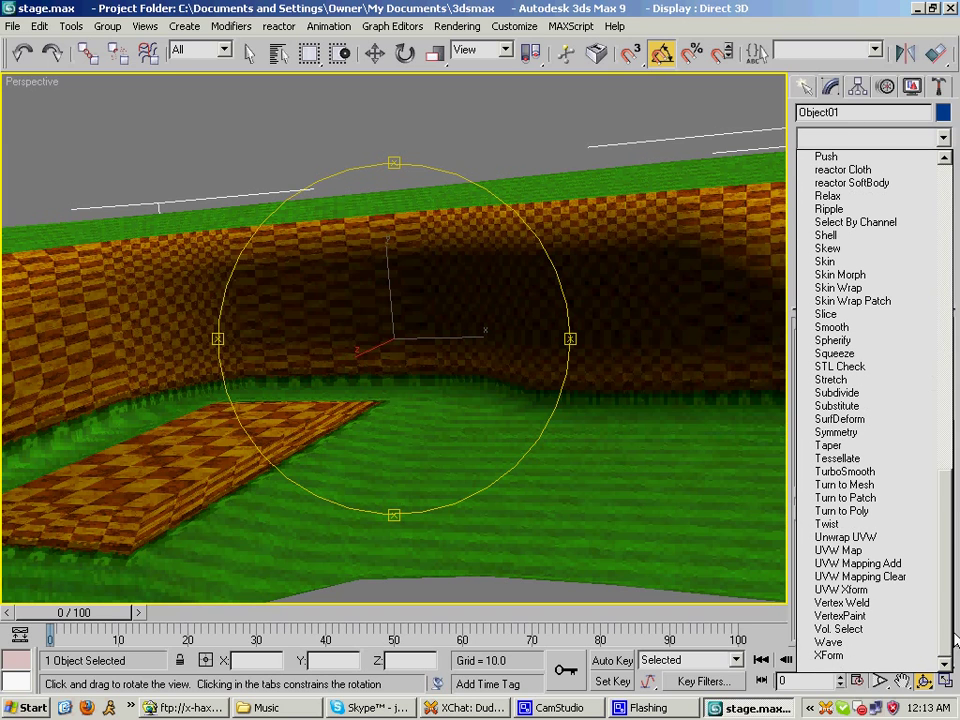
pyautogui.click(870, 616)
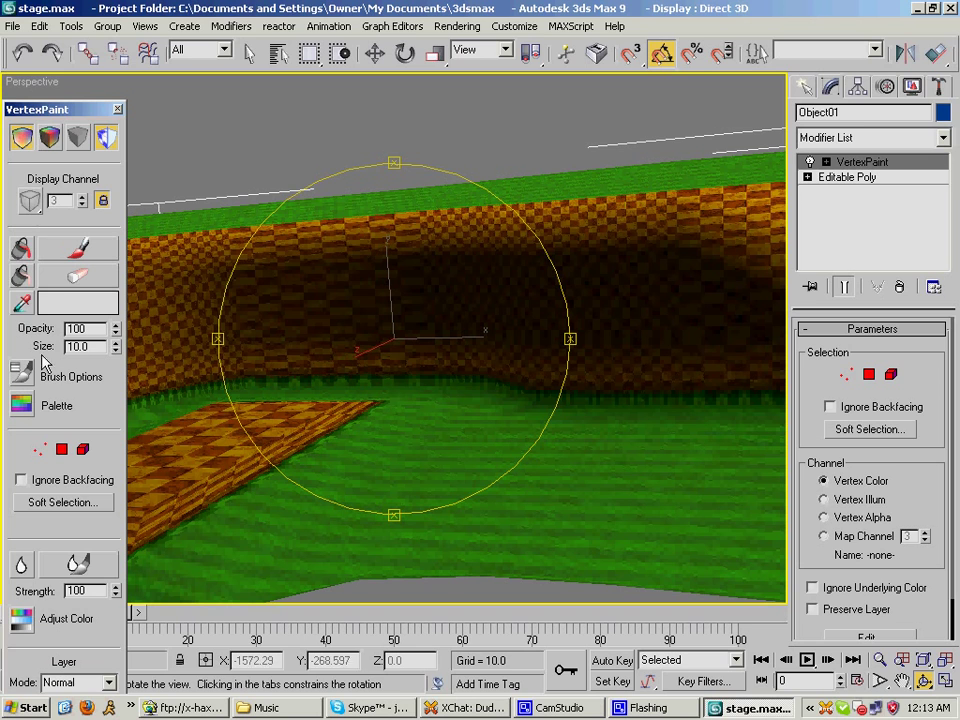
pyautogui.click(22, 304)
pyautogui.click(403, 302)
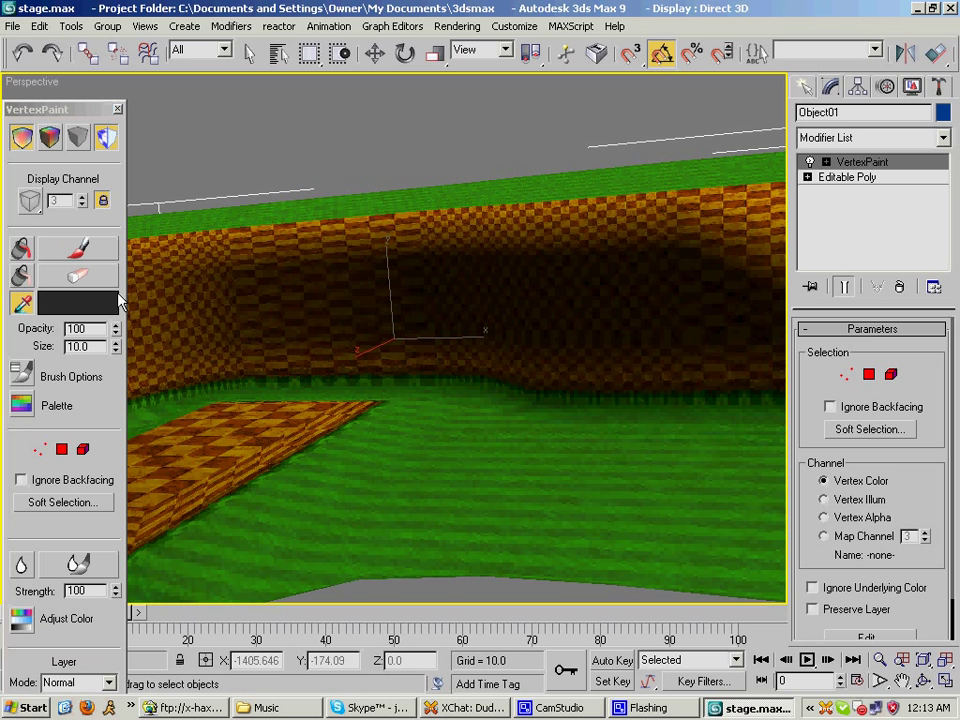
# - Select the upper vertex where the back wall starts to bend and fill it with a lighter grey of 104
pyautogui.click(871, 376)
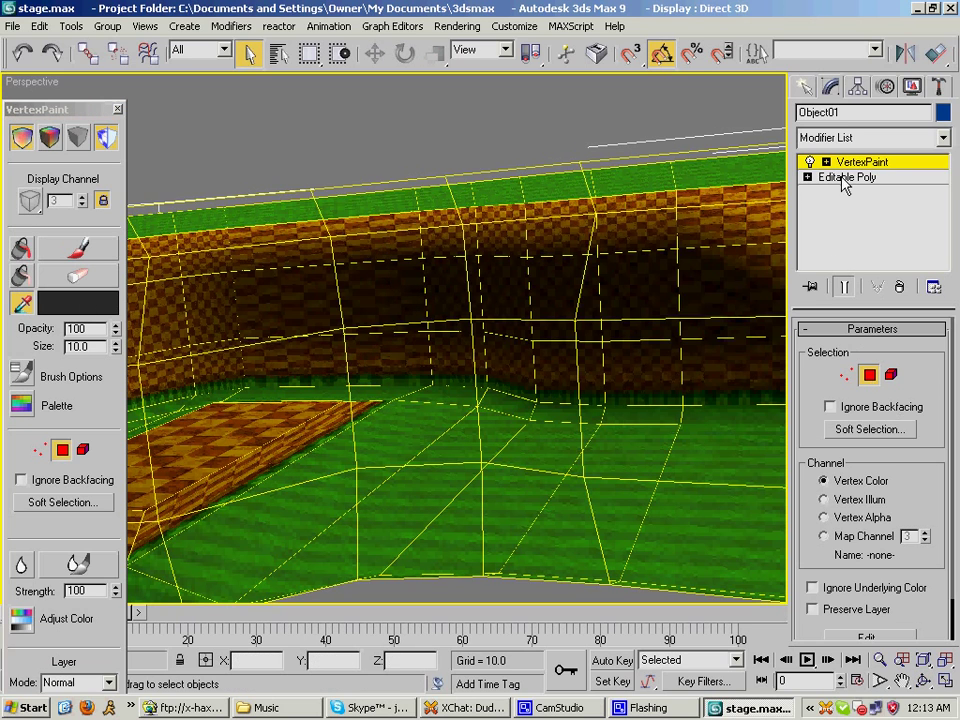
pyautogui.scroll(3, 397, 307)
pyautogui.moveTo(397, 307); pyautogui.dragTo(313, 317, button='middle')
pyautogui.scroll(2, 313, 317)
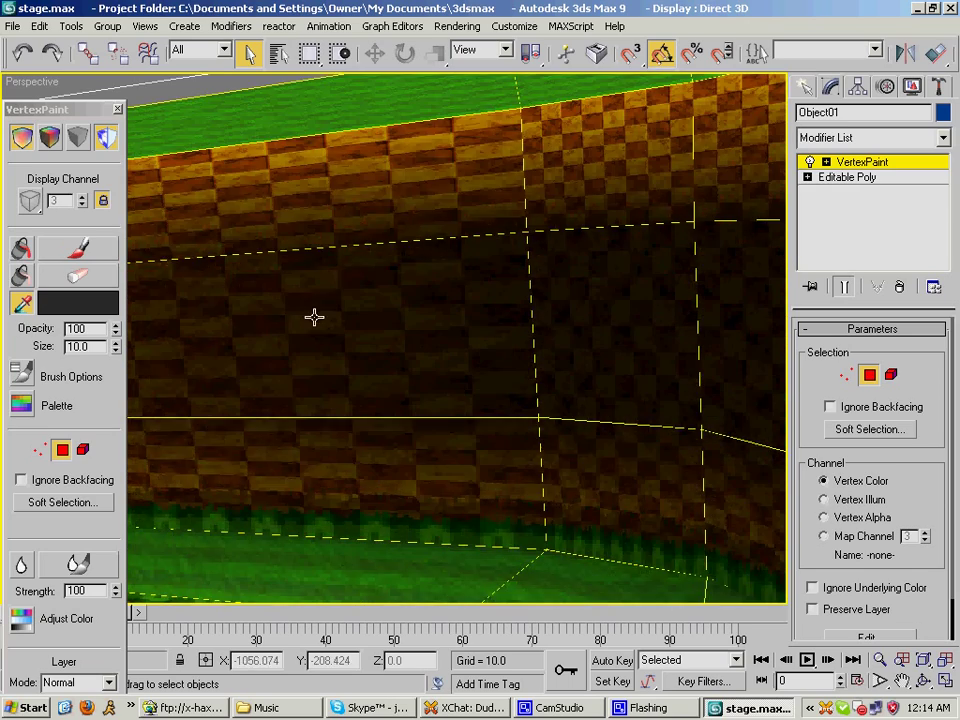
pyautogui.scroll(-1, 499, 336)
pyautogui.press('1')
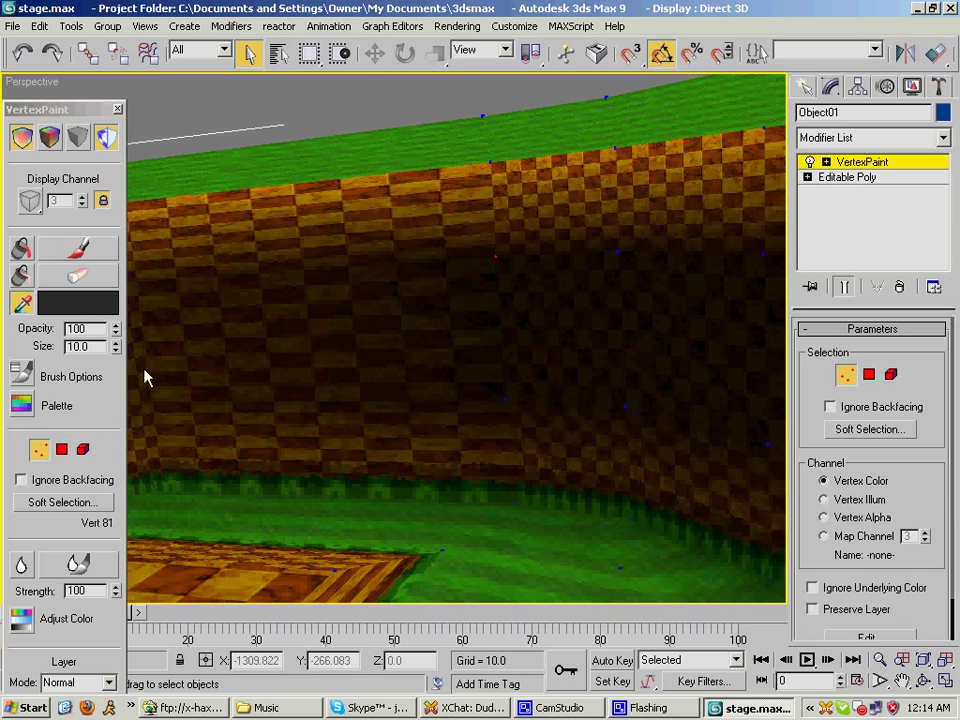
pyautogui.click(77, 302)
pyautogui.moveTo(552, 145); pyautogui.dragTo(549, 177)
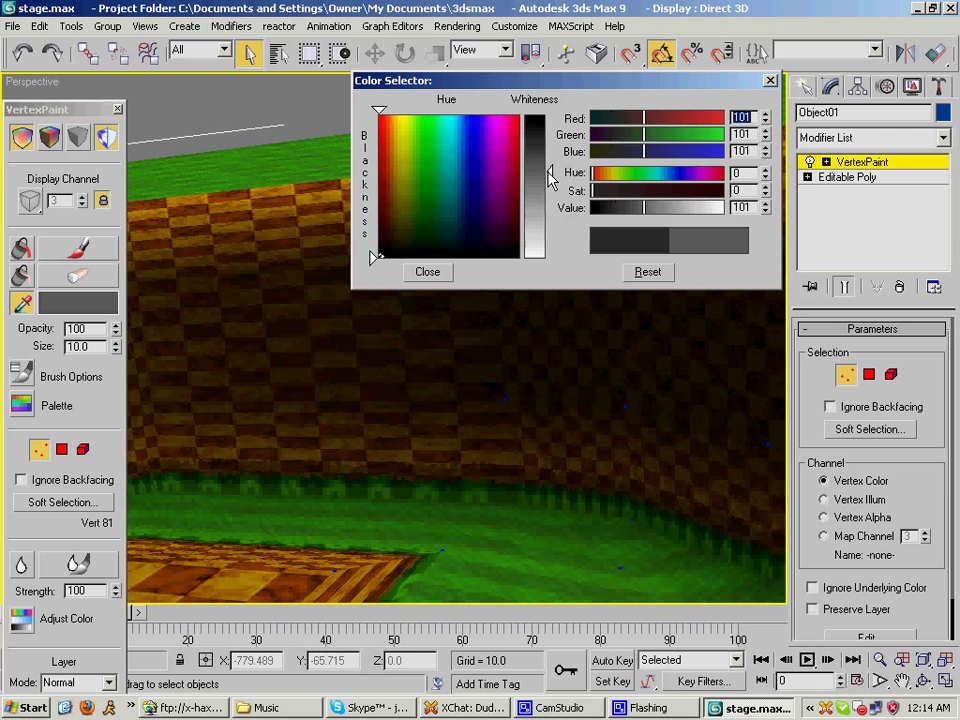
pyautogui.click(427, 271)
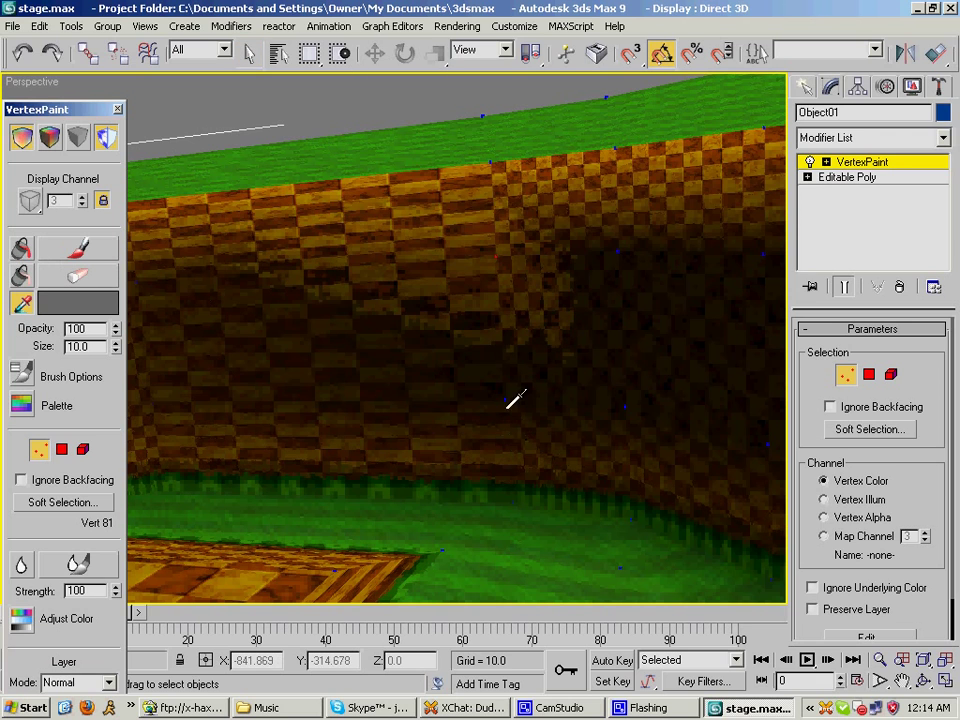
pyautogui.click(25, 249)
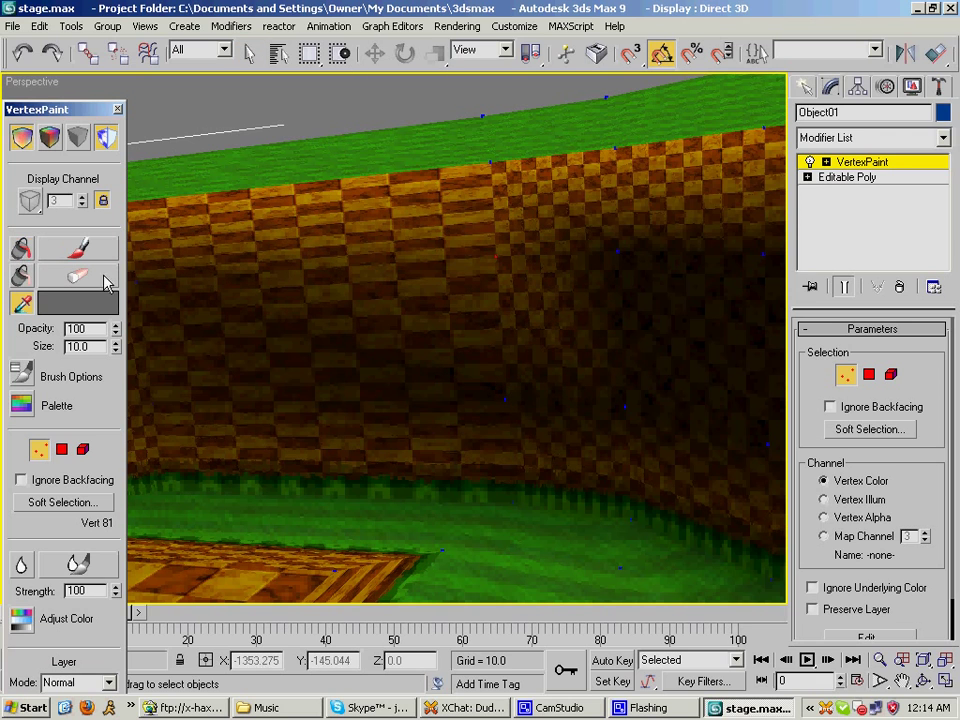
pyautogui.click(247, 52)
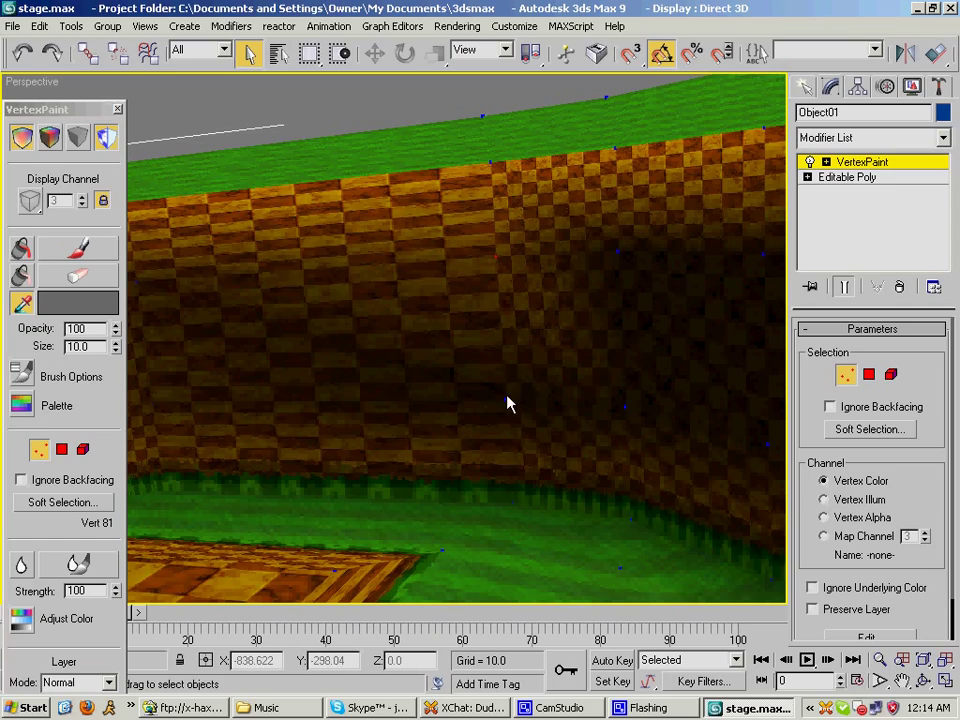
# - Fill the wall vertex directly below the first painted one with the same grey
pyautogui.moveTo(348, 447); pyautogui.dragTo(421, 398, button='middle')
pyautogui.click(21, 249)
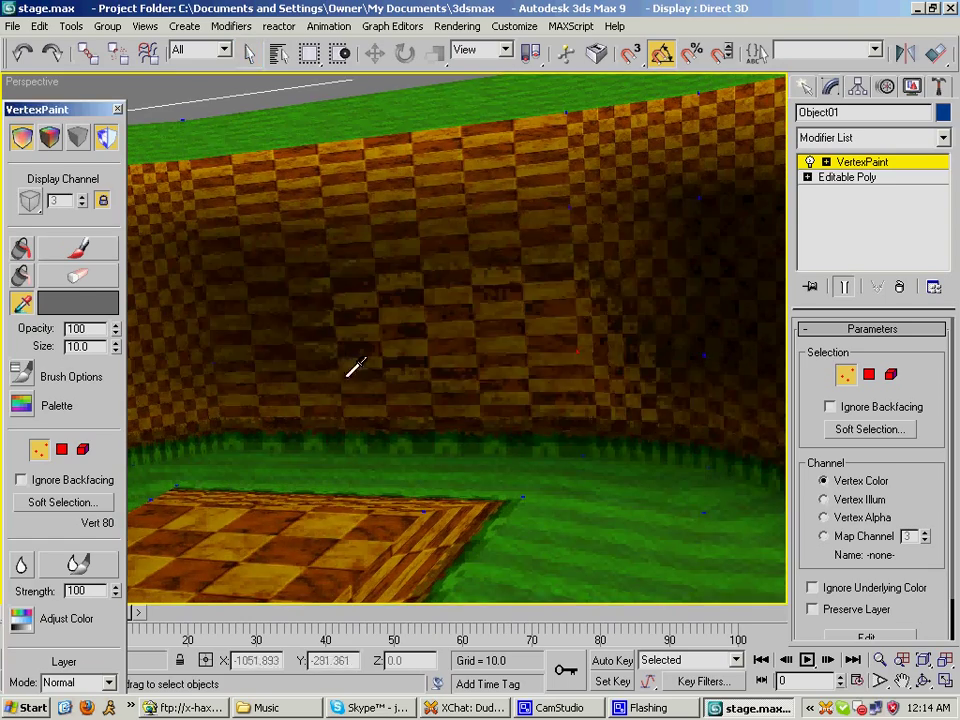
pyautogui.moveTo(450, 356); pyautogui.dragTo(364, 287, button='middle')
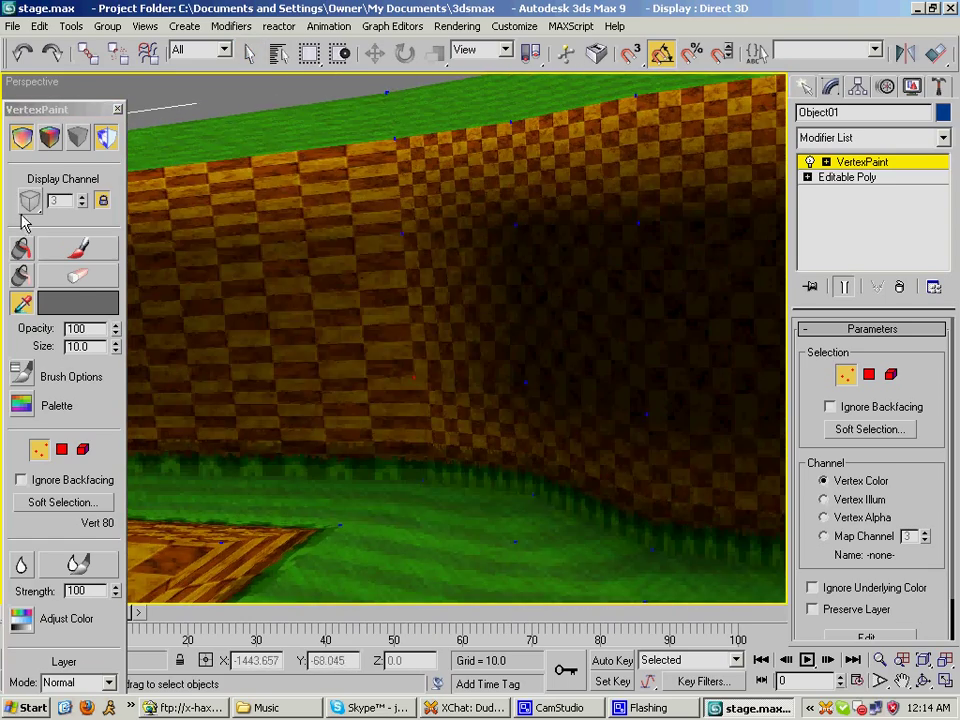
# - Select the four vertices in the dark area right after the wall bend and fill them with a darker grey
pyautogui.click(826, 162)
pyautogui.click(857, 179)
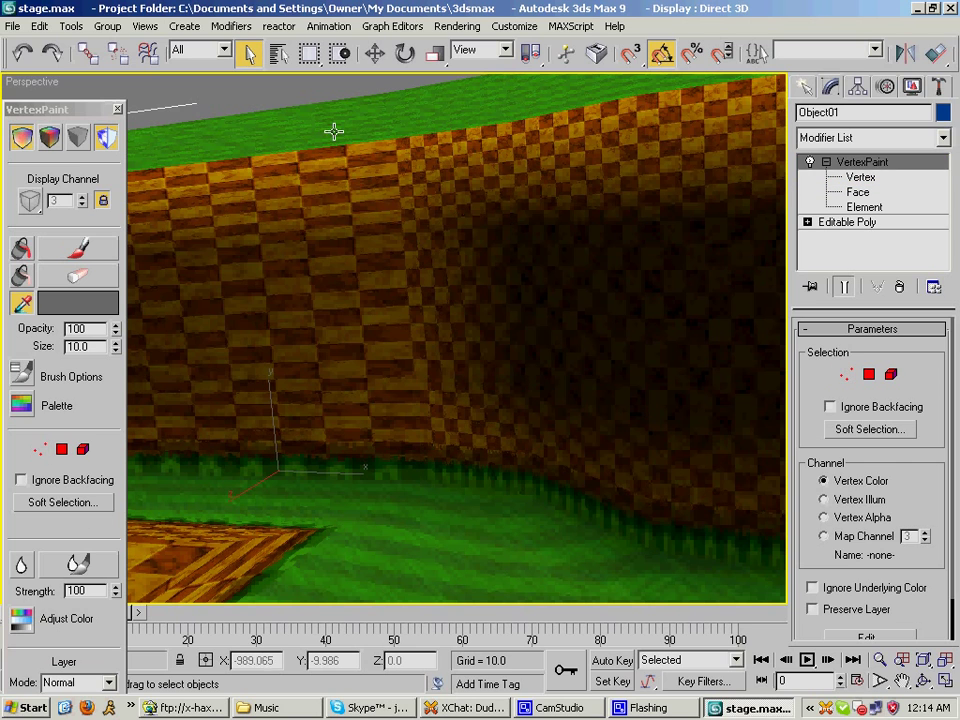
pyautogui.press('1')
pyautogui.moveTo(655, 335); pyautogui.dragTo(681, 437)
pyautogui.click(68, 308)
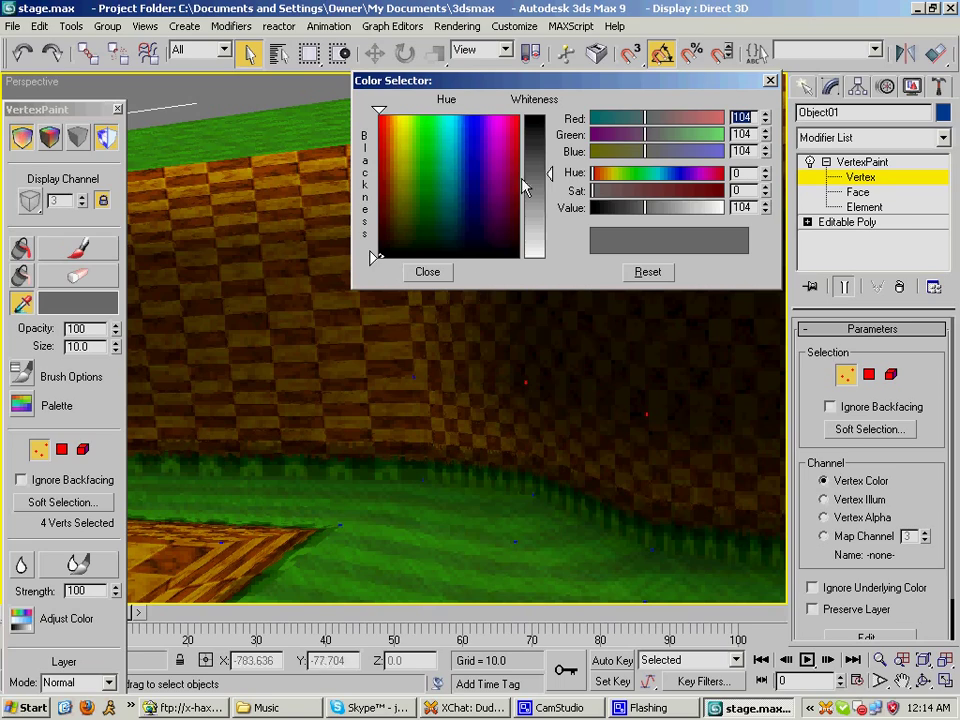
pyautogui.moveTo(555, 174); pyautogui.dragTo(553, 153)
pyautogui.click(427, 271)
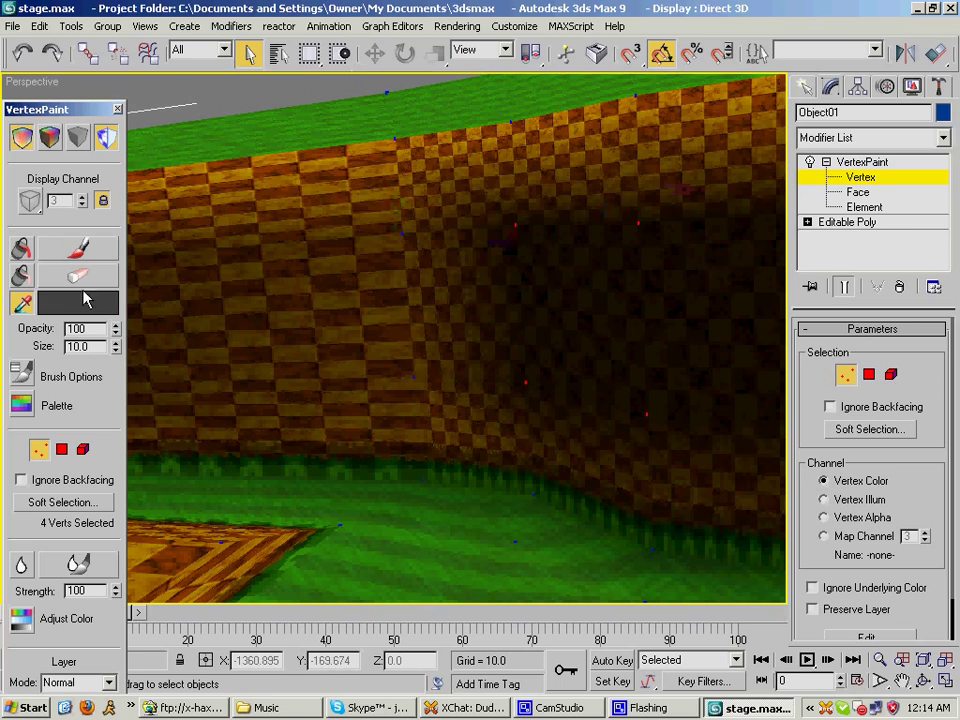
pyautogui.click(25, 255)
# - Fill the four upper and lower wall vertices further along the dark patch with the same dark grey
pyautogui.keyDown('alt'); pyautogui.moveTo(562, 345); pyautogui.dragTo(245, 327, button='middle'); pyautogui.keyUp('alt')
pyautogui.scroll(-3, 465, 379)
pyautogui.moveTo(400, 386); pyautogui.dragTo(268, 373, button='middle')
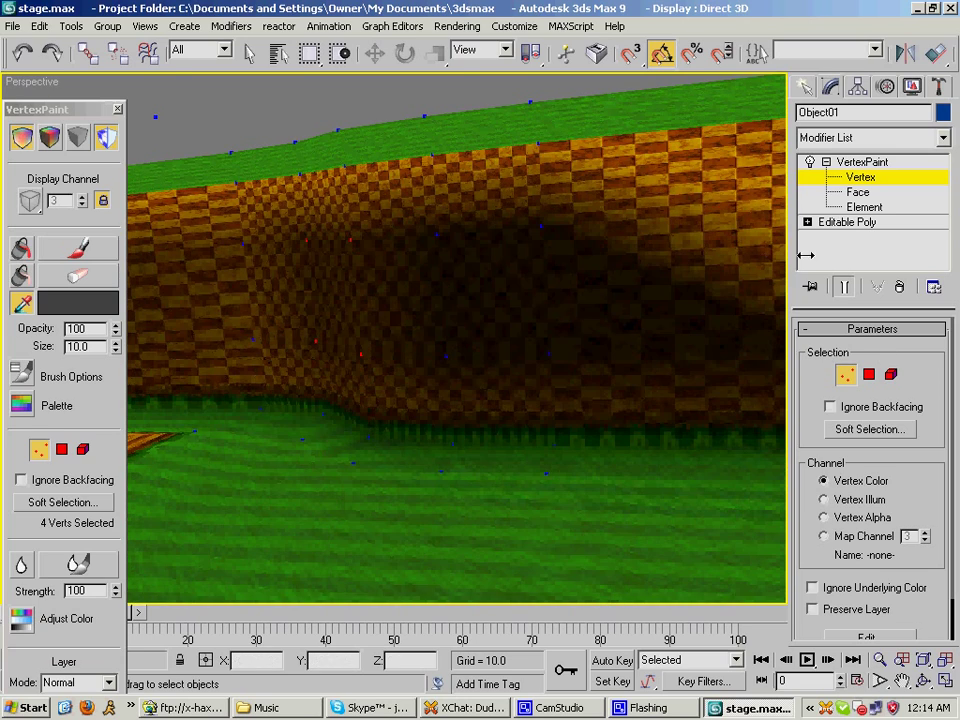
pyautogui.click(840, 377)
pyautogui.press('1')
pyautogui.press('1')
pyautogui.press('1')
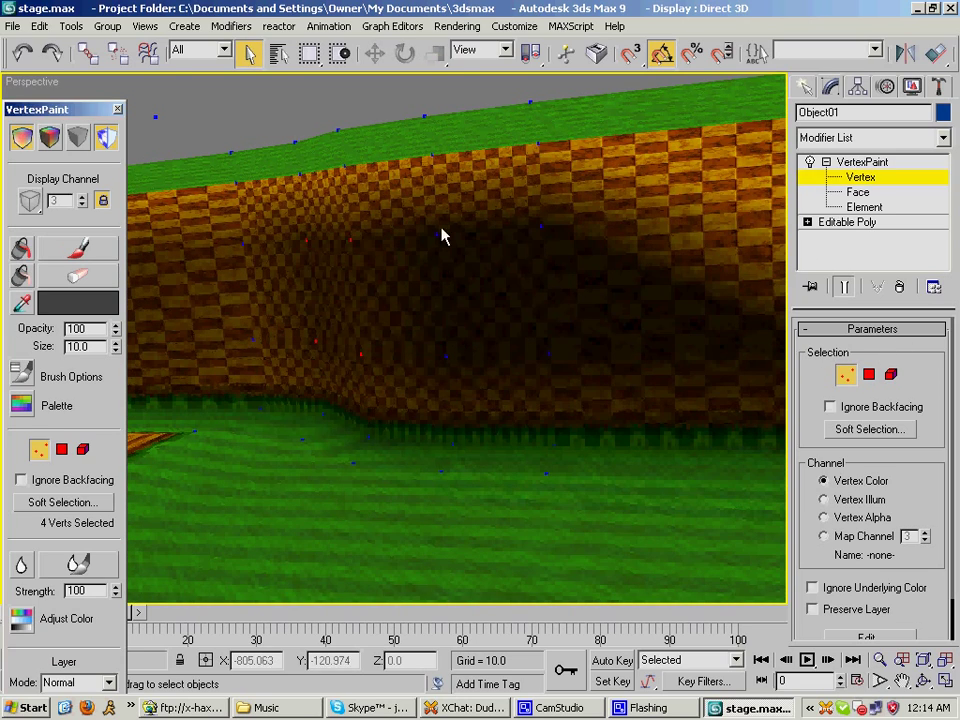
pyautogui.moveTo(417, 220); pyautogui.dragTo(578, 268)
pyautogui.keyDown('ctrl'); pyautogui.moveTo(501, 378); pyautogui.dragTo(556, 374); pyautogui.keyUp('ctrl')
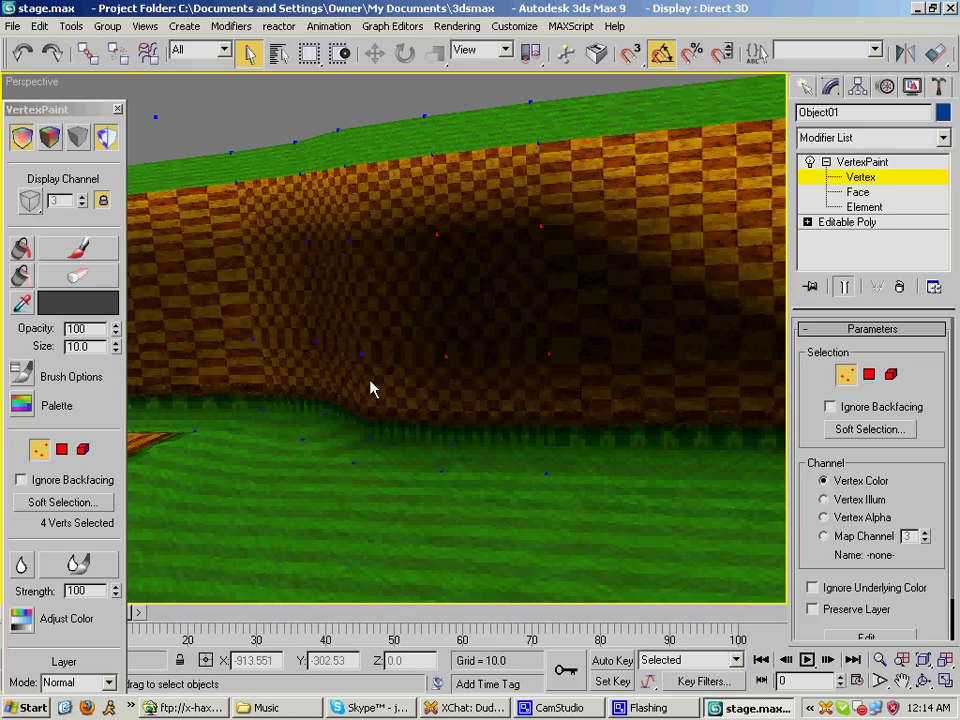
pyautogui.click(24, 248)
pyautogui.click(500, 338)
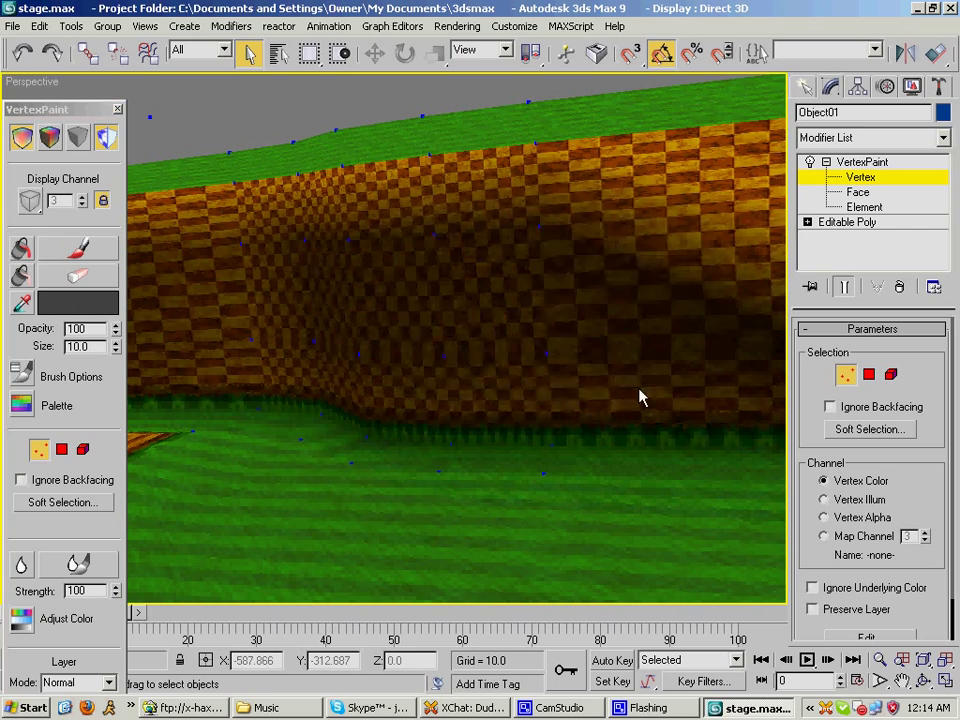
# - Fill the upper and lower vertices at the start of the wall bend with the same dark grey
pyautogui.moveTo(638, 390); pyautogui.dragTo(853, 343, button='middle')
pyautogui.moveTo(350, 322); pyautogui.dragTo(464, 319, button='middle')
pyautogui.moveTo(463, 275); pyautogui.dragTo(463, 316)
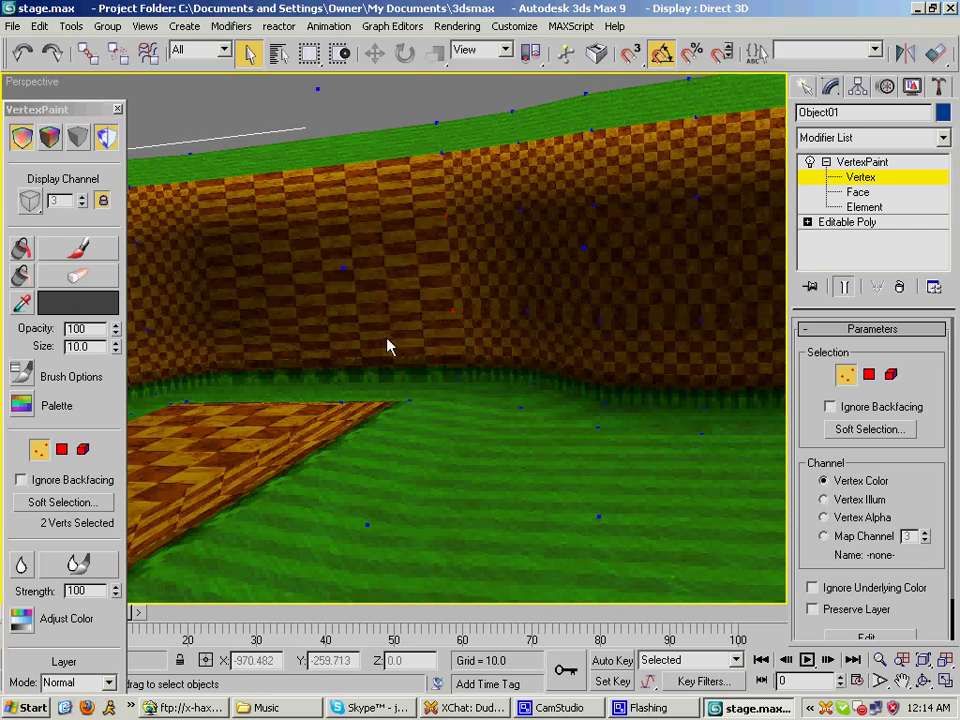
pyautogui.click(16, 250)
pyautogui.click(430, 296)
# - Fill the vertices along the base of the back wall behind the checkered block with the same dark grey
pyautogui.moveTo(448, 370); pyautogui.dragTo(536, 342, button='middle')
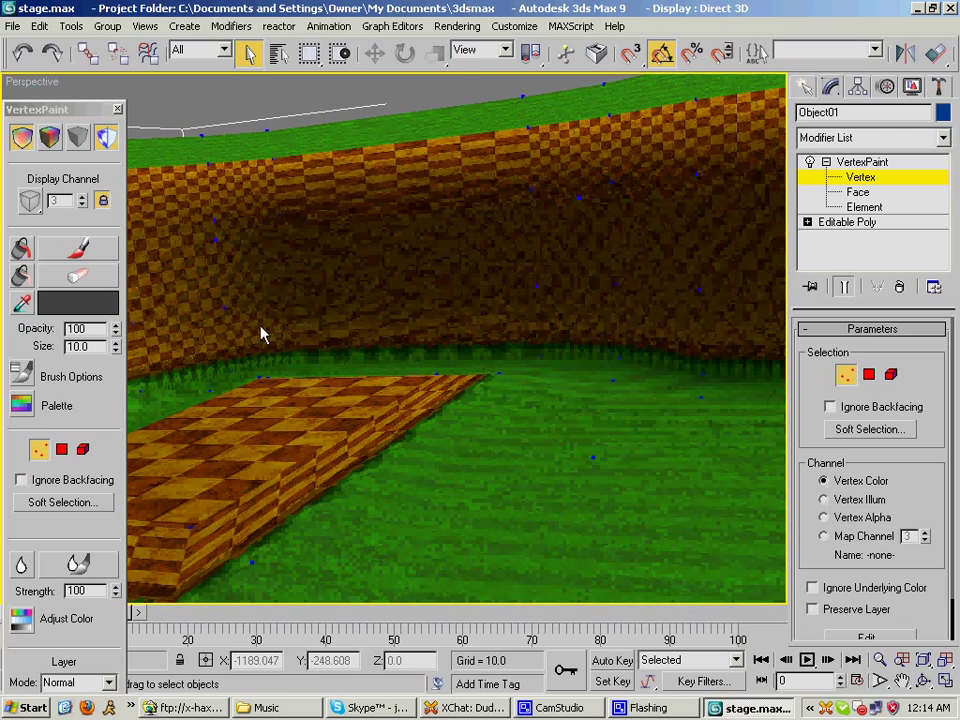
pyautogui.click(270, 386)
pyautogui.moveTo(533, 352); pyautogui.dragTo(645, 375)
pyautogui.click(360, 360)
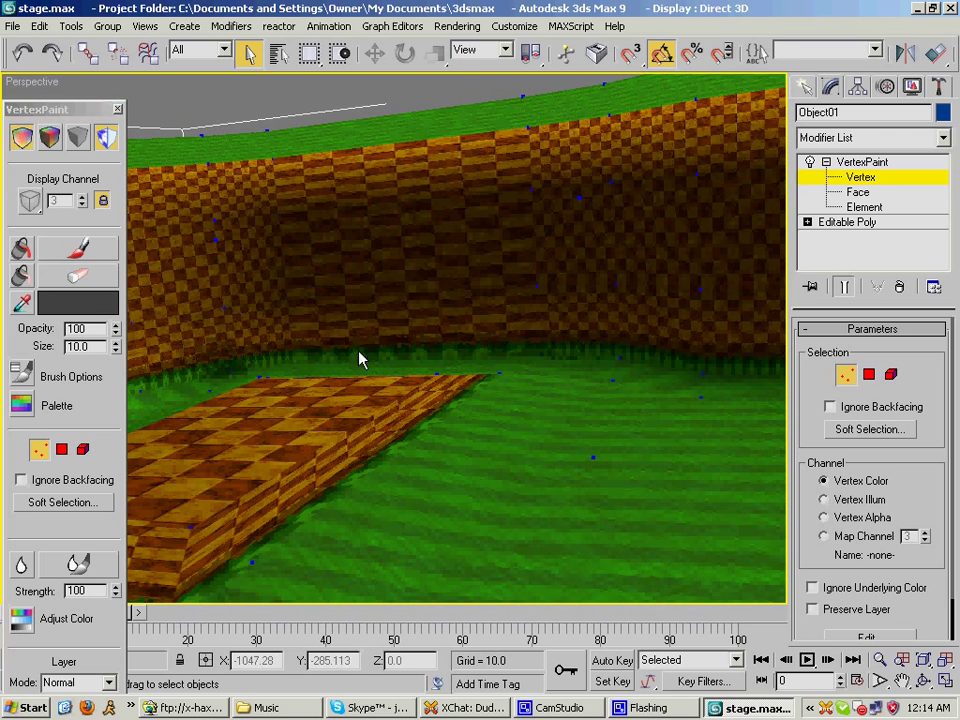
pyautogui.click(289, 383)
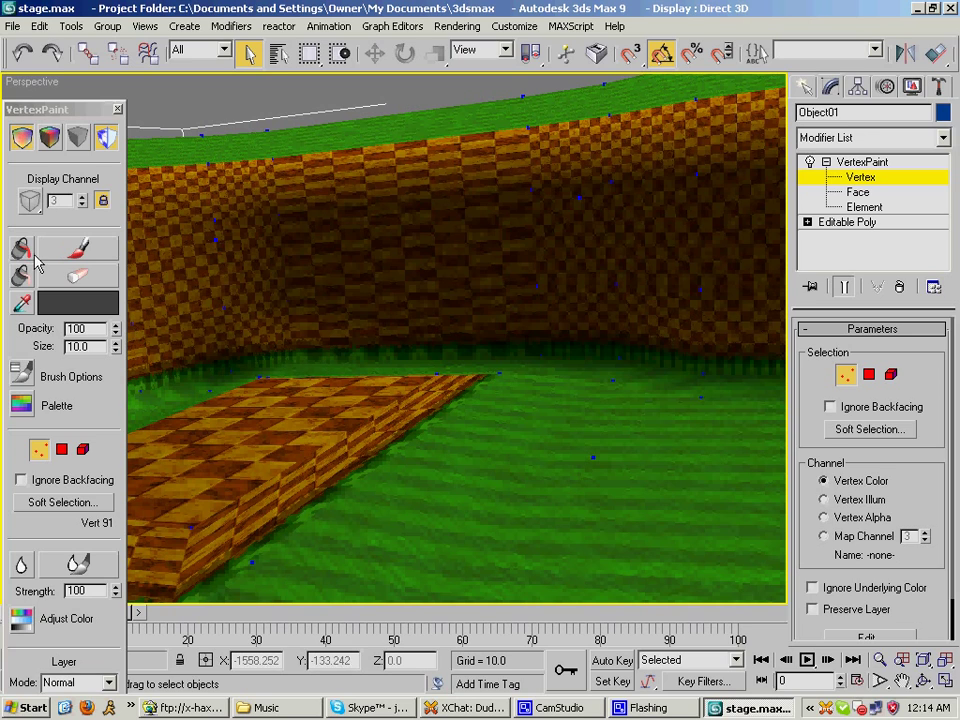
pyautogui.moveTo(328, 344); pyautogui.dragTo(357, 366, button='middle')
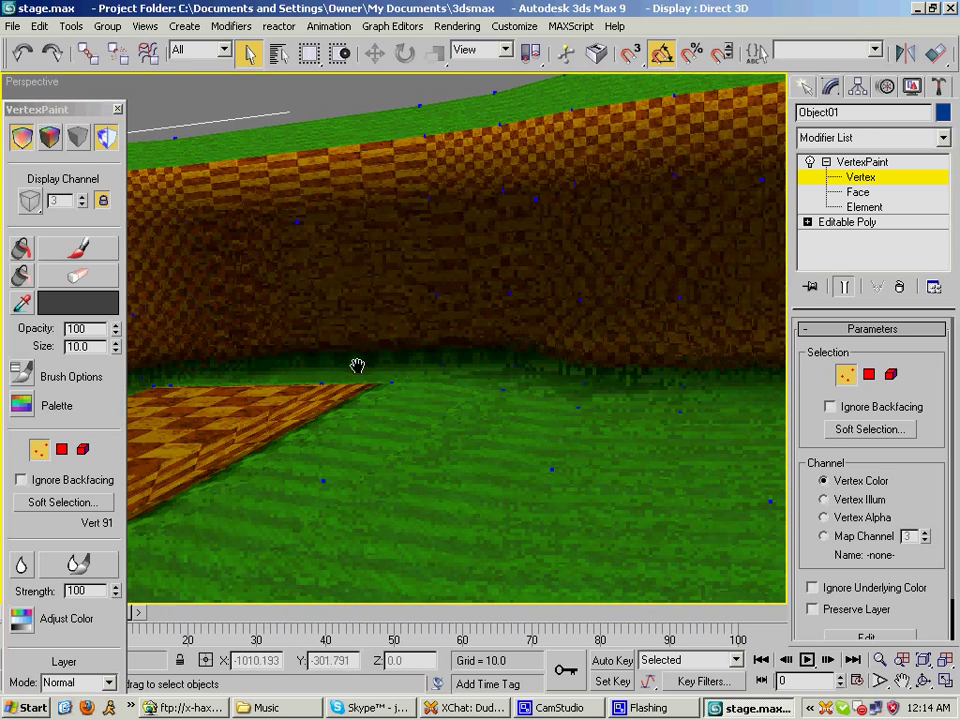
pyautogui.click(582, 380)
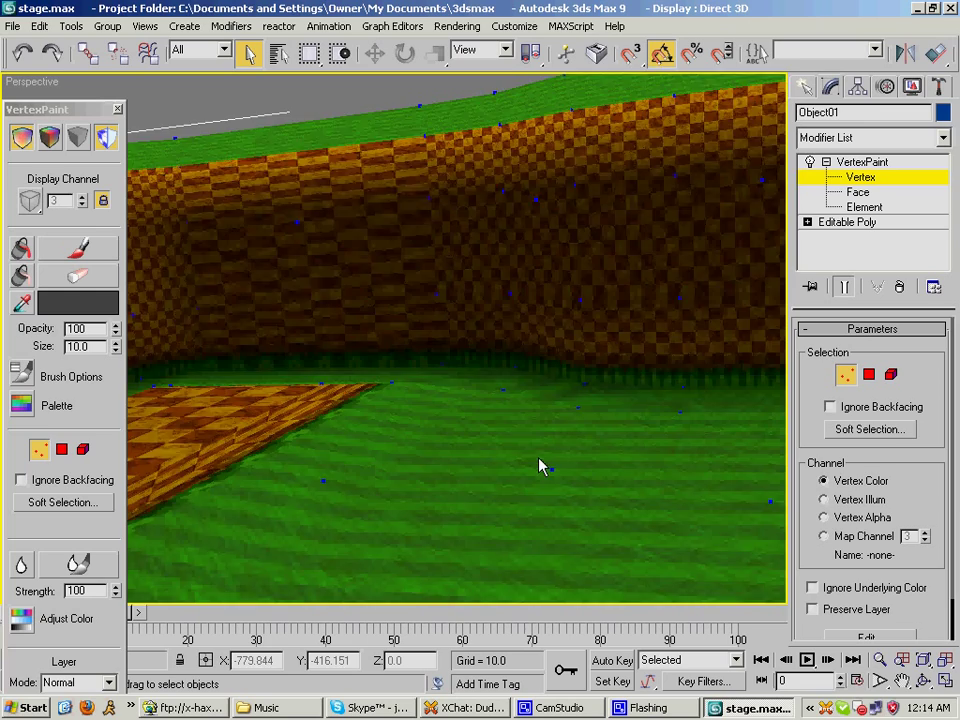
# - Select the seven vertices of the upper shadow row along the back wall and fill them with grey 138
pyautogui.scroll(-5, 540, 465)
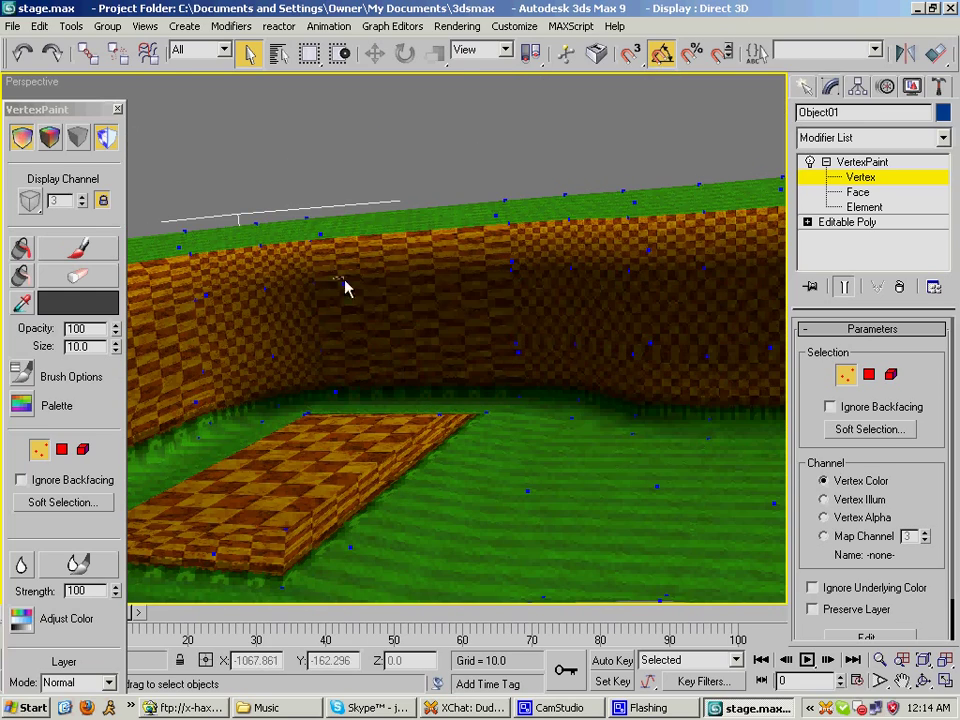
pyautogui.moveTo(336, 278); pyautogui.dragTo(525, 310)
pyautogui.moveTo(489, 257); pyautogui.dragTo(688, 290)
pyautogui.keyDown('alt'); pyautogui.moveTo(688, 290); pyautogui.dragTo(518, 264, button='middle'); pyautogui.keyUp('alt')
pyautogui.moveTo(515, 263); pyautogui.dragTo(676, 285)
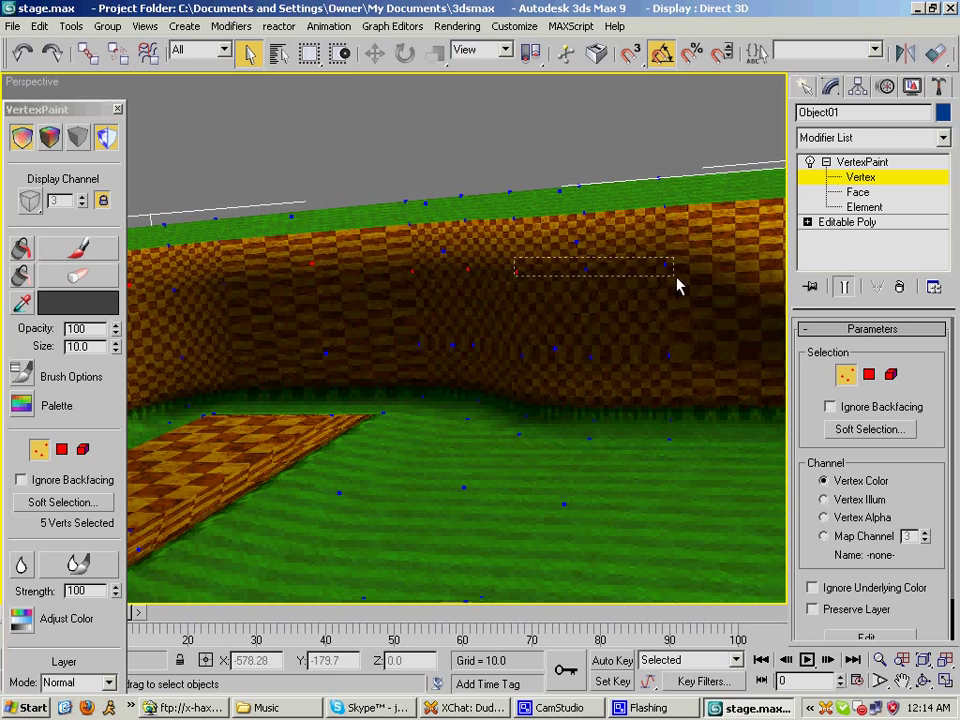
pyautogui.click(92, 306)
pyautogui.moveTo(552, 165); pyautogui.dragTo(550, 197)
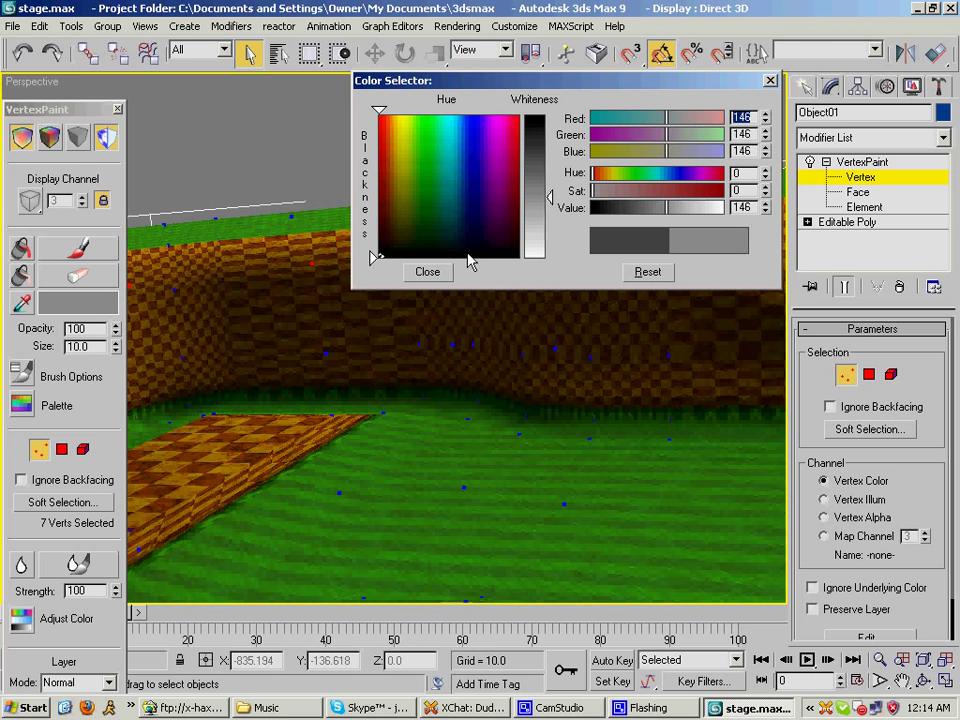
pyautogui.click(427, 271)
pyautogui.moveTo(247, 272); pyautogui.dragTo(393, 270)
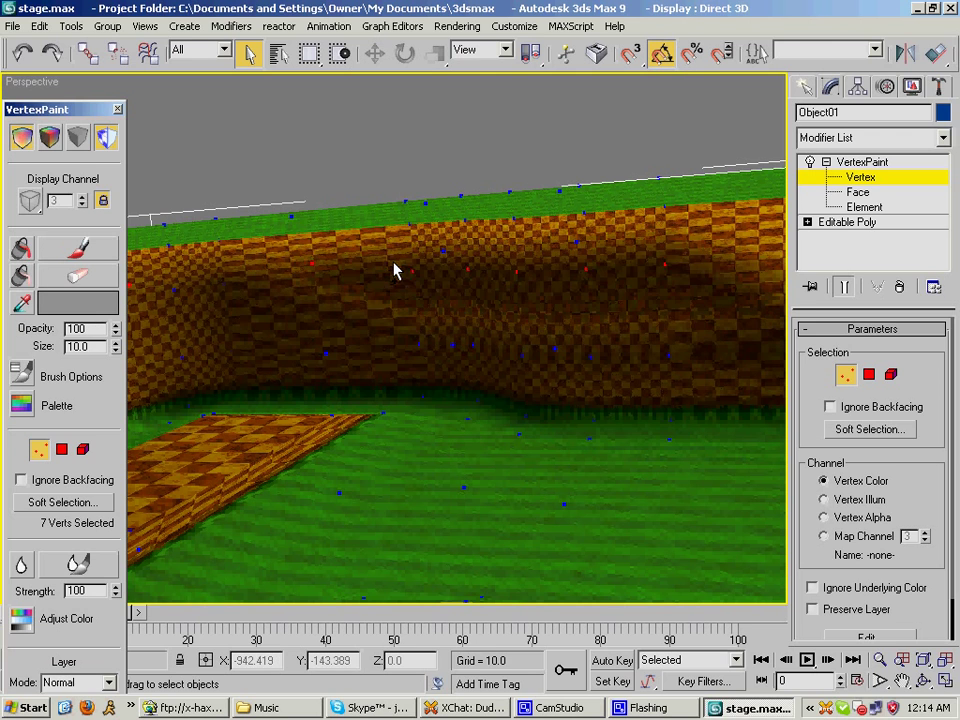
# - Darken the grey slightly and refill the seven selected upper wall vertices with it
pyautogui.click(86, 302)
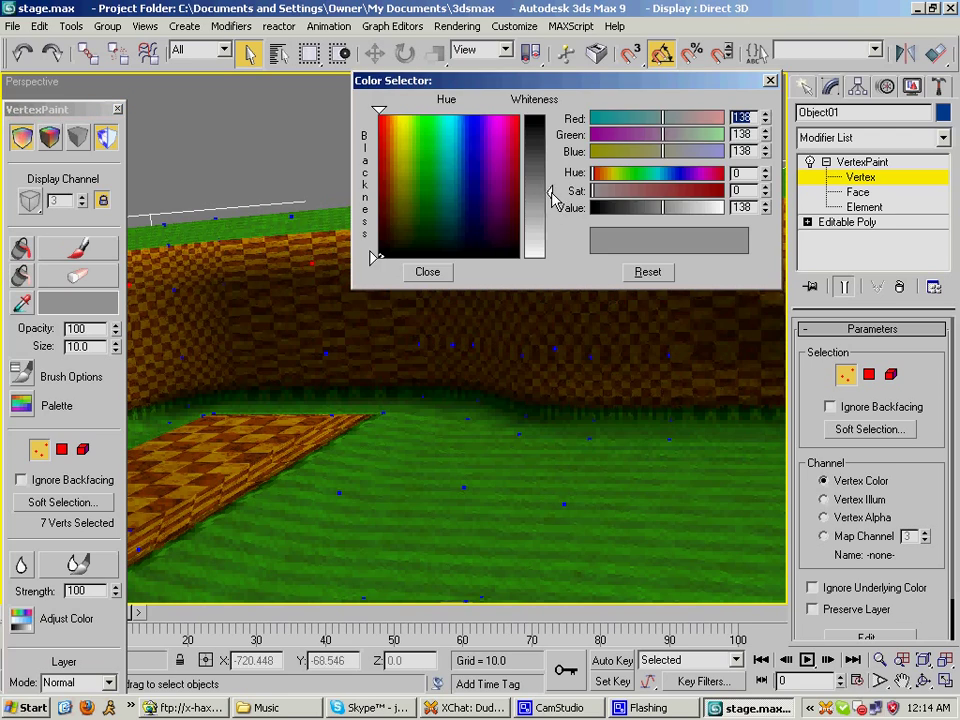
pyautogui.moveTo(551, 195); pyautogui.dragTo(549, 181)
pyautogui.click(427, 271)
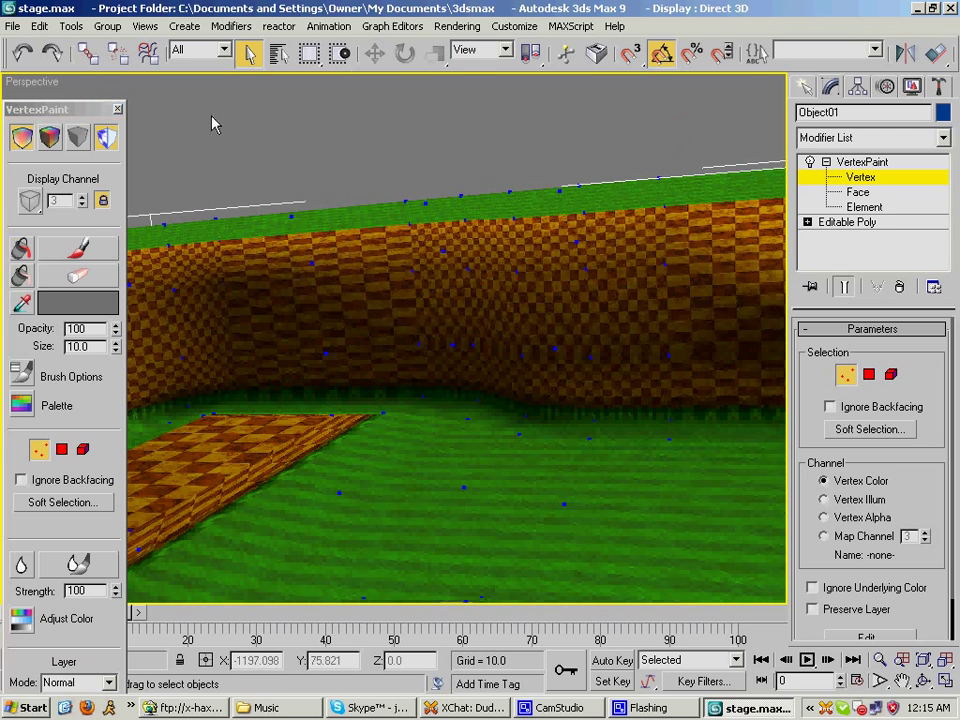
# - Select the upper vertex of the dark patch on the back wall, sample its shade and adjust the fill grey
pyautogui.keyDown('alt'); pyautogui.moveTo(212, 122); pyautogui.dragTo(437, 282, button='middle'); pyautogui.keyUp('alt')
pyautogui.click(415, 231)
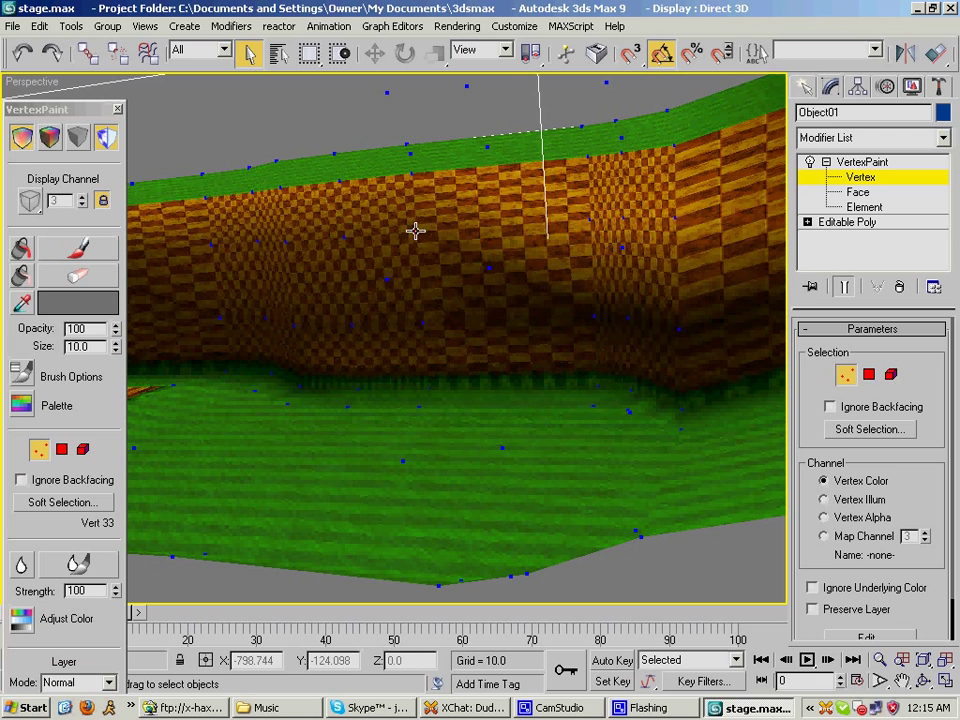
pyautogui.click(23, 305)
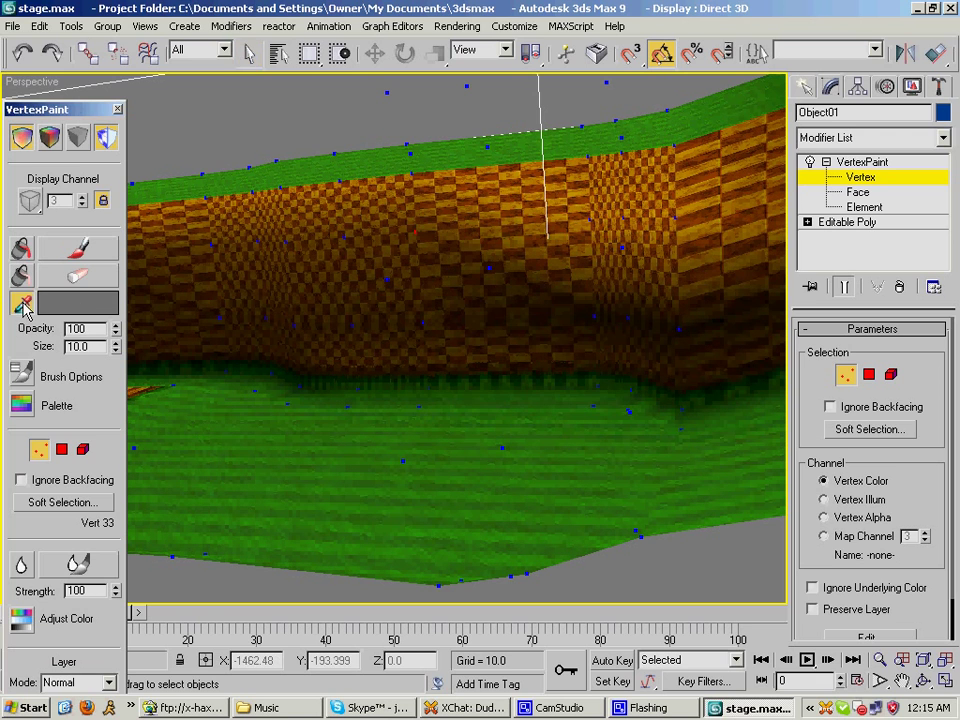
pyautogui.click(80, 305)
pyautogui.click(427, 271)
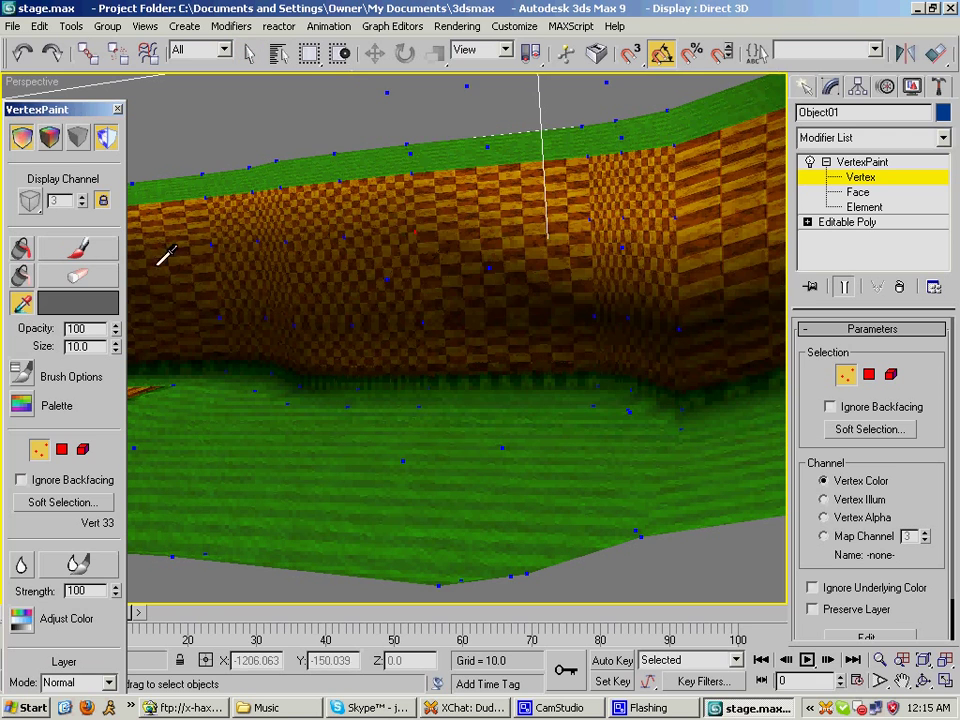
pyautogui.click(72, 310)
pyautogui.moveTo(557, 172); pyautogui.dragTo(553, 150)
pyautogui.click(427, 271)
pyautogui.click(285, 146)
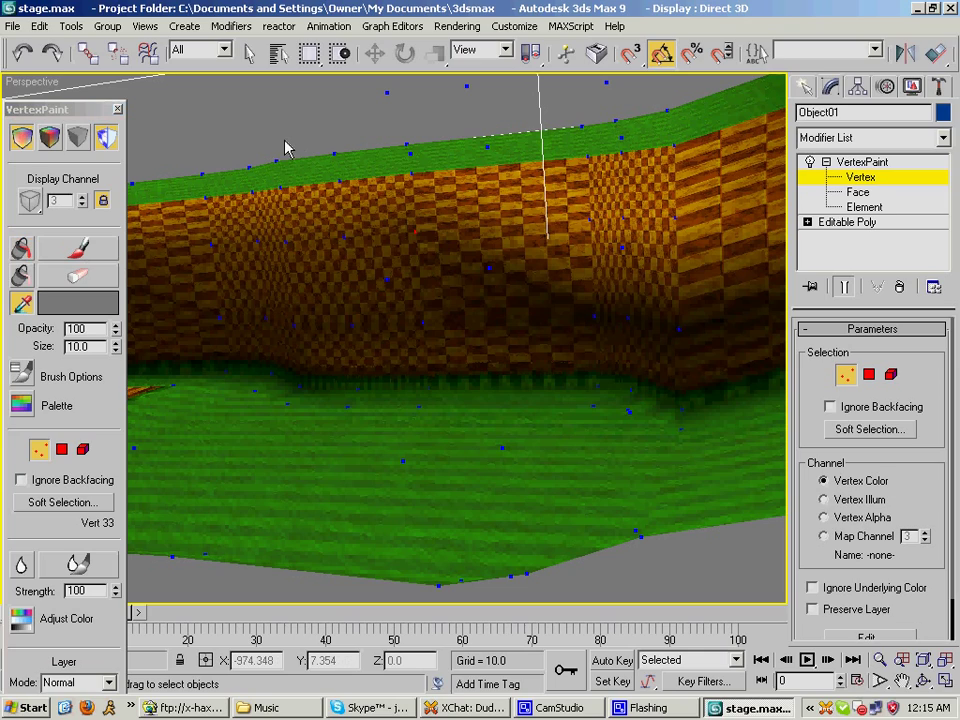
# - Select the two upper wall vertices at the bend behind the checkered block and fill them with the grey
pyautogui.moveTo(232, 430); pyautogui.dragTo(300, 200, button='middle')
pyautogui.scroll(-4, 328, 415)
pyautogui.scroll(2, 325, 411)
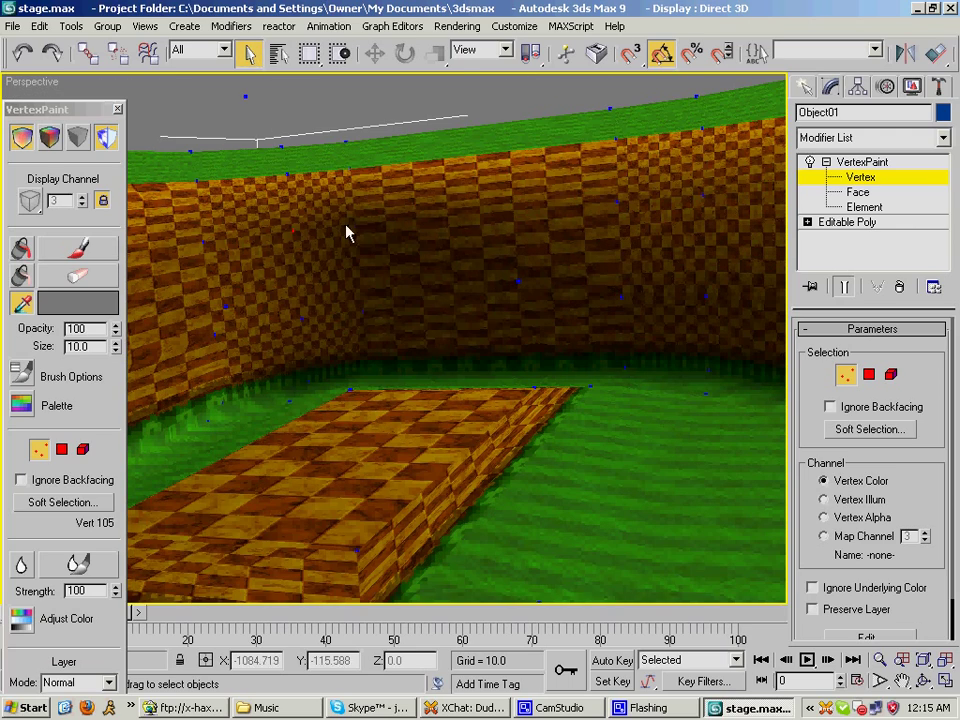
pyautogui.click(292, 232)
pyautogui.click(24, 252)
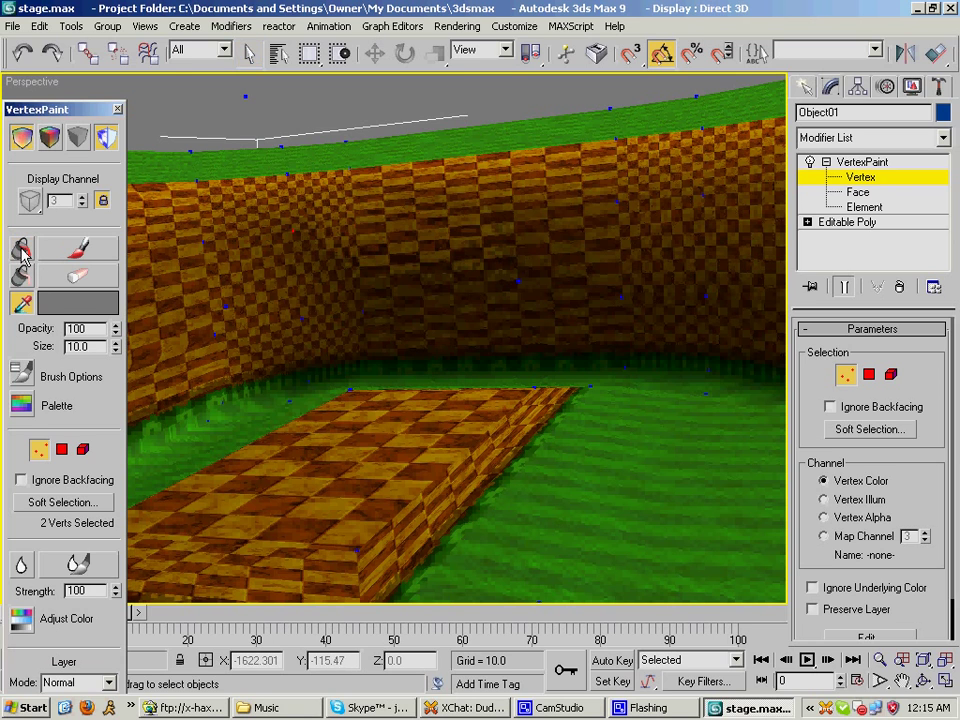
pyautogui.scroll(-4, 392, 290)
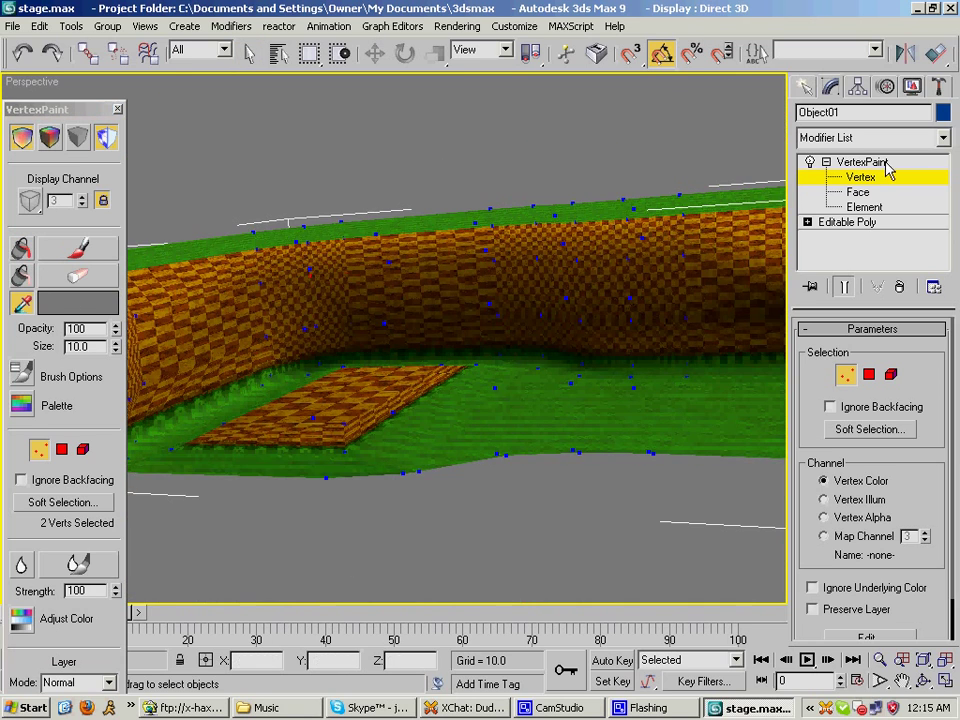
# - Collapse the VertexPaint modifier into the wall section's Editable Poly
pyautogui.click(840, 164)
pyautogui.click(826, 162)
pyautogui.rightClick(845, 162)
pyautogui.click(755, 302)
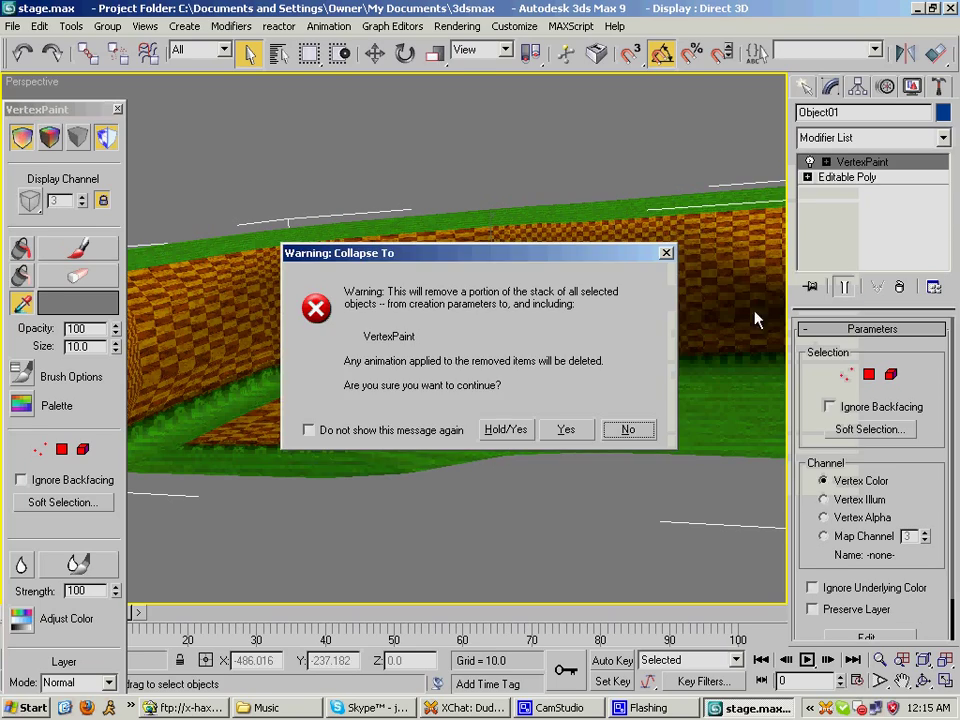
pyautogui.click(566, 429)
# - Select the dark vertex below the green ledge on the long curved wall section and apply a VertexPaint modifier
pyautogui.keyDown('alt'); pyautogui.moveTo(129, 219); pyautogui.dragTo(399, 364, button='middle'); pyautogui.keyUp('alt')
pyautogui.click(249, 53)
pyautogui.click(381, 238)
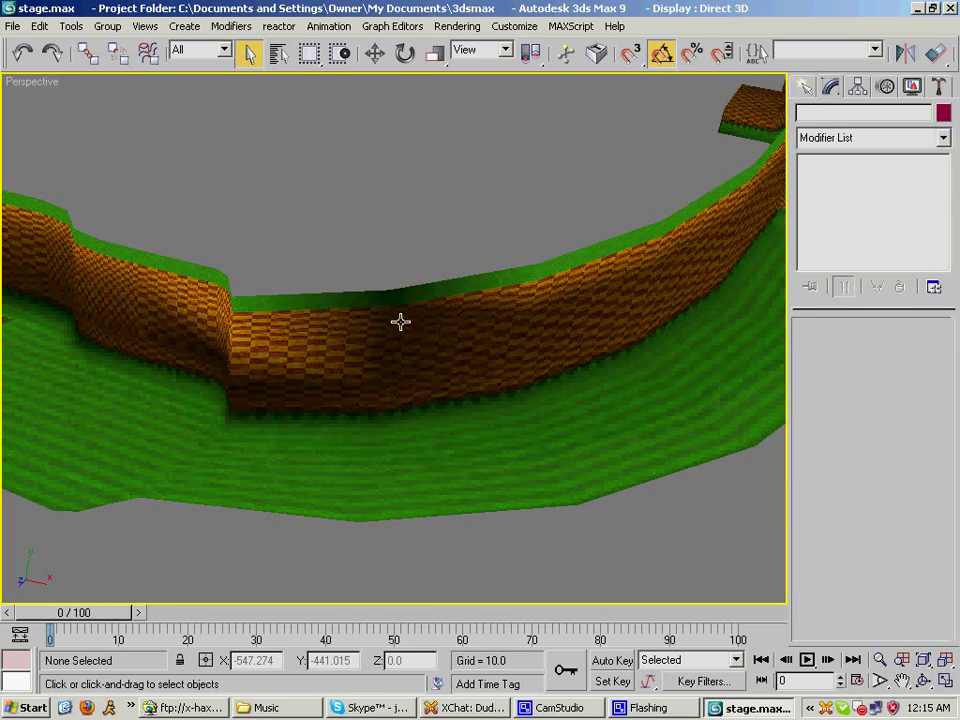
pyautogui.click(525, 390)
pyautogui.press('1')
pyautogui.keyDown('alt'); pyautogui.moveTo(611, 396); pyautogui.dragTo(410, 243, button='middle'); pyautogui.keyUp('alt')
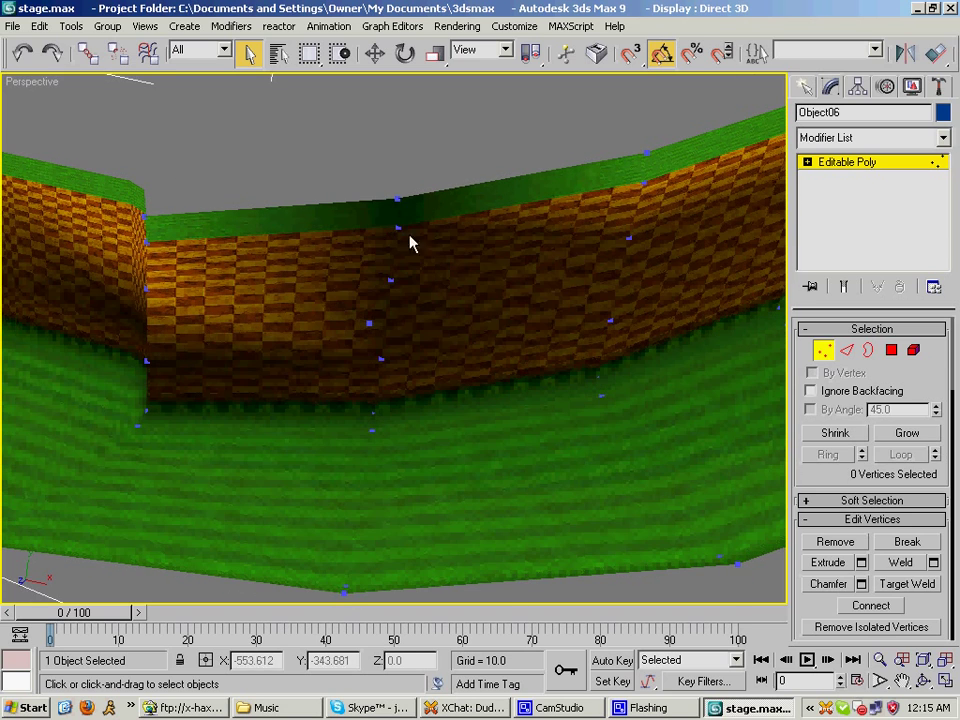
pyautogui.click(399, 227)
pyautogui.click(942, 137)
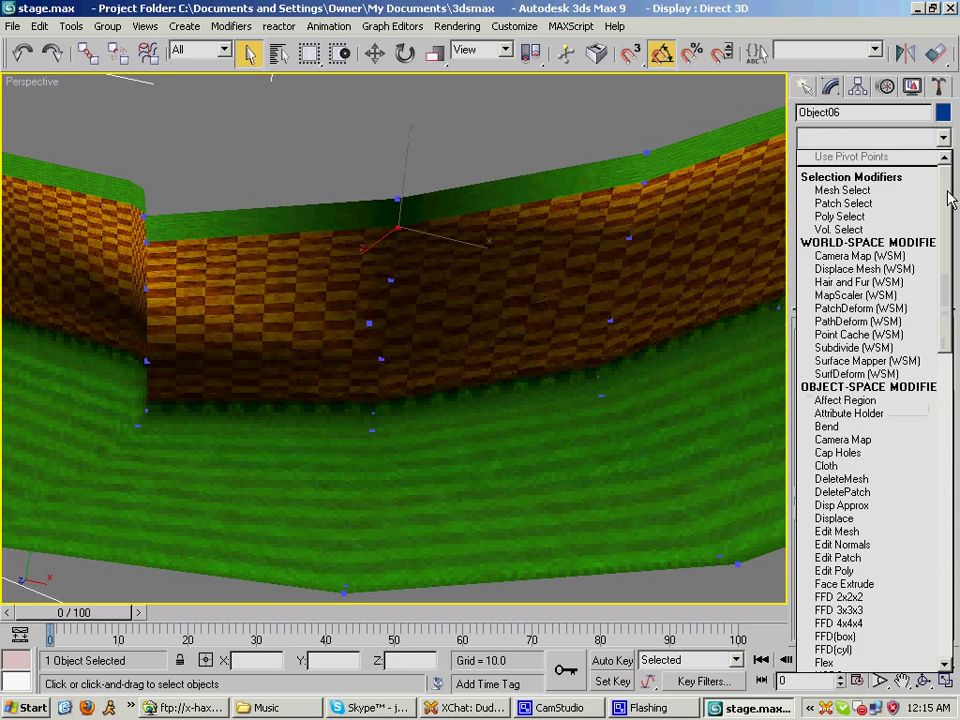
pyautogui.scroll(-15, 840, 450)
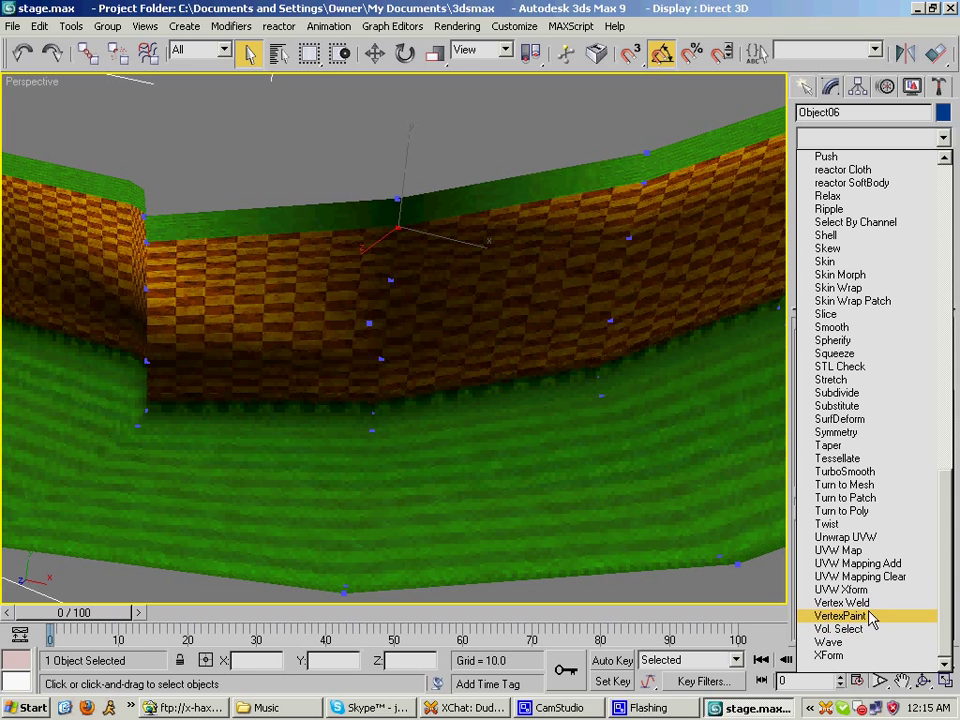
pyautogui.click(872, 618)
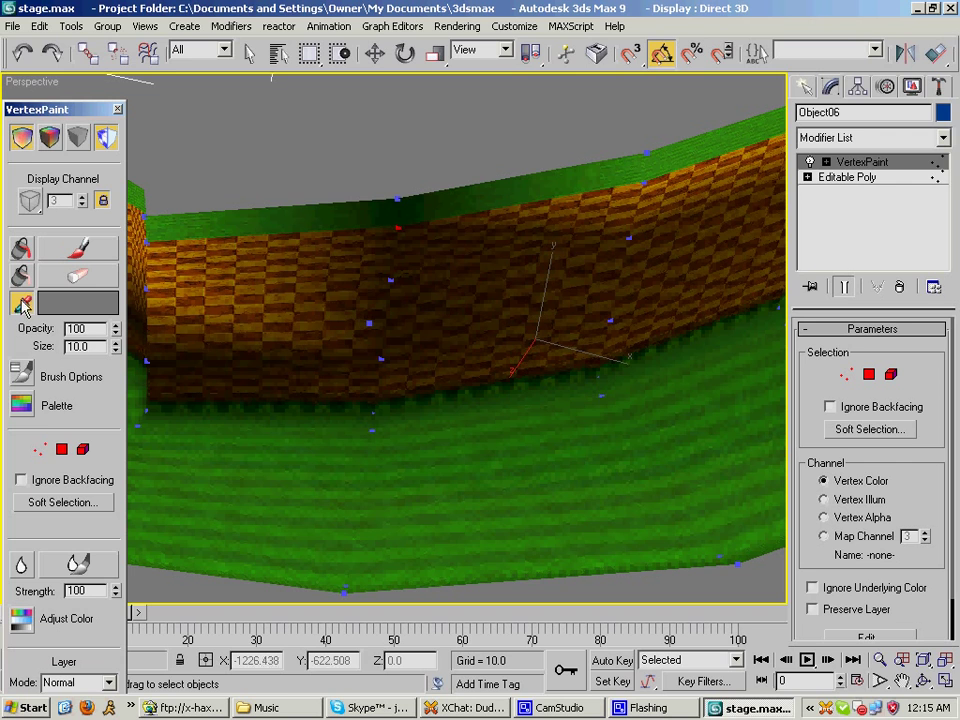
# - Try filling with the dark vertex's sampled shade lightened to grey 86, and undo the fill
pyautogui.click(398, 227)
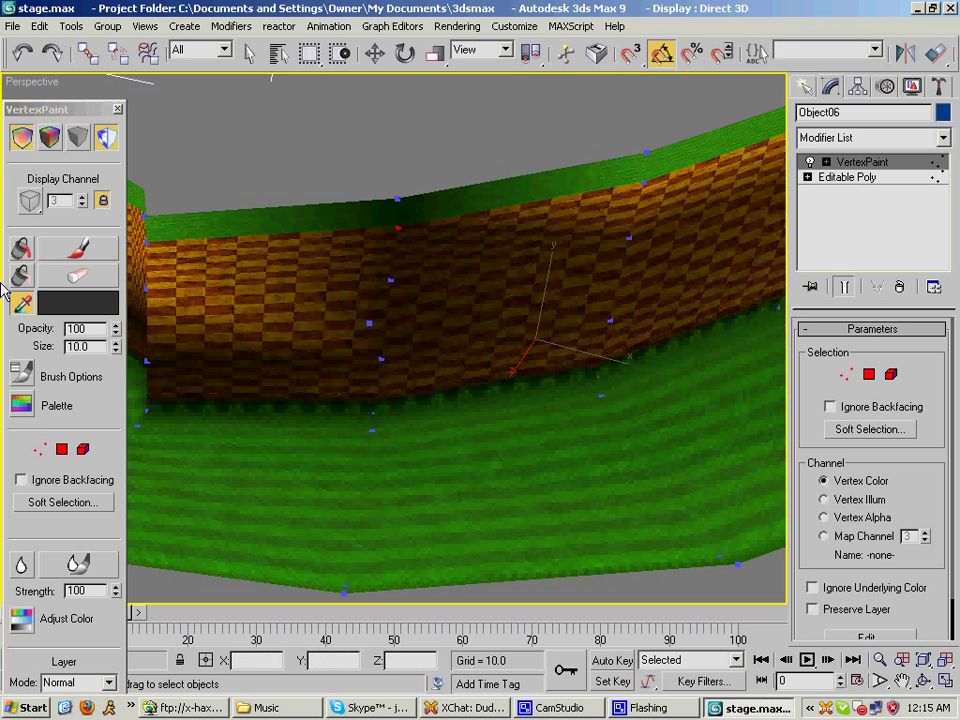
pyautogui.click(72, 302)
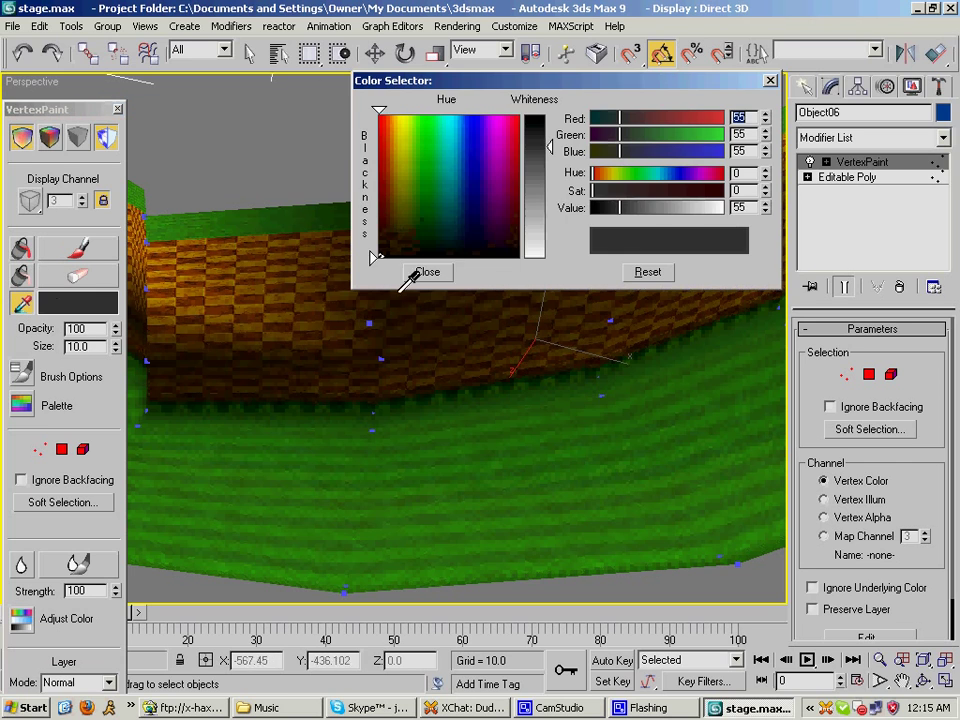
pyautogui.moveTo(550, 156); pyautogui.dragTo(550, 165)
pyautogui.click(430, 272)
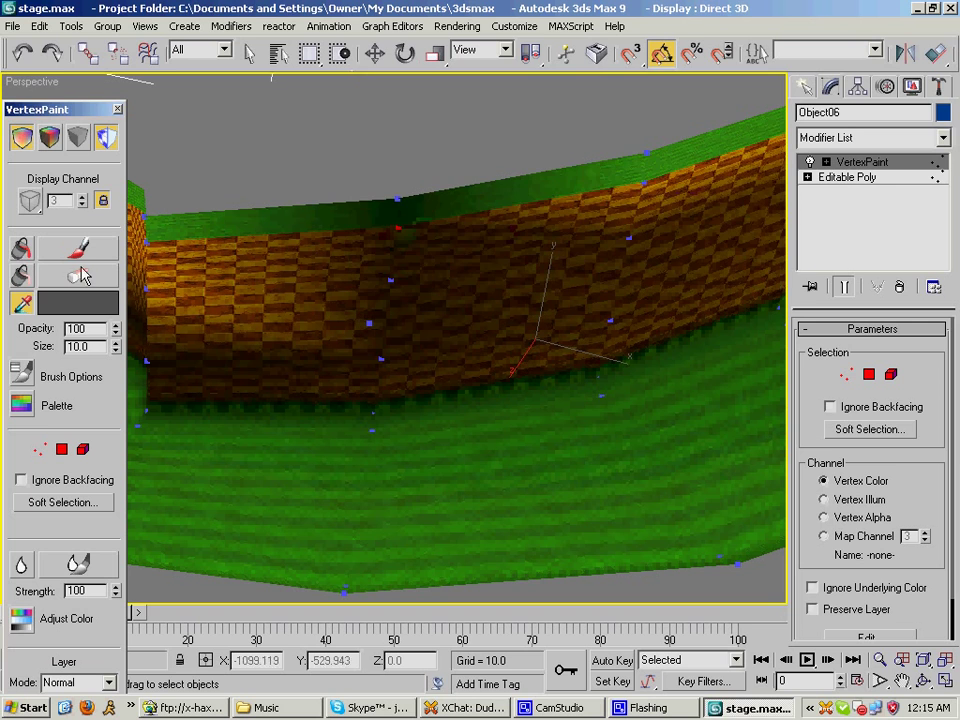
pyautogui.click(24, 249)
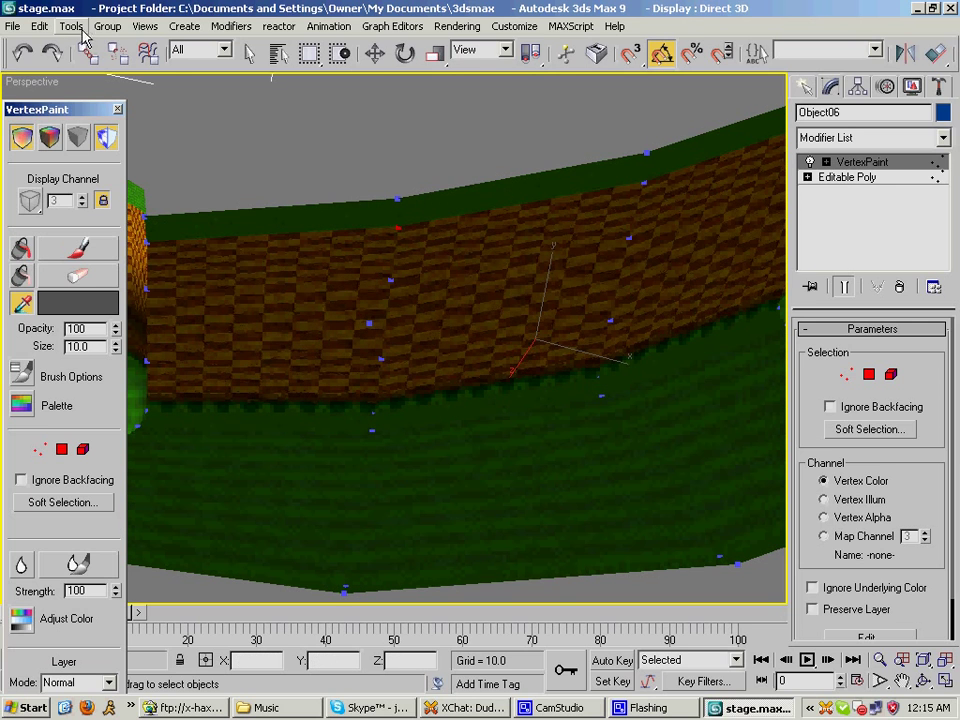
pyautogui.click(46, 30)
pyautogui.click(44, 44)
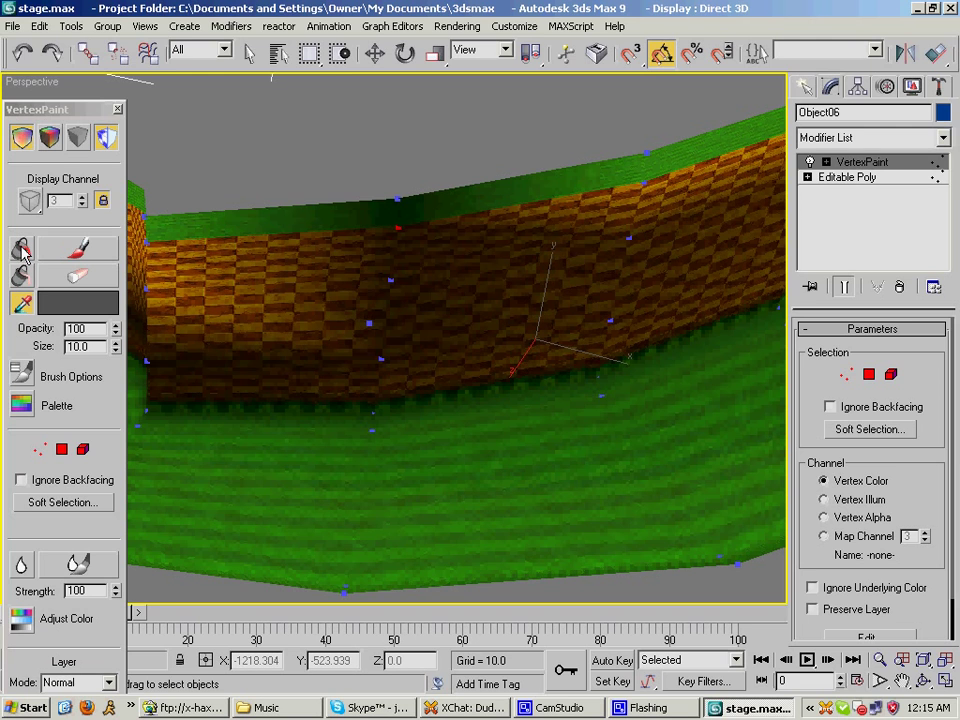
# - Try touching up the dark vertex below the ledge with the paint brush, lightening the paint grey to 124
pyautogui.click(847, 375)
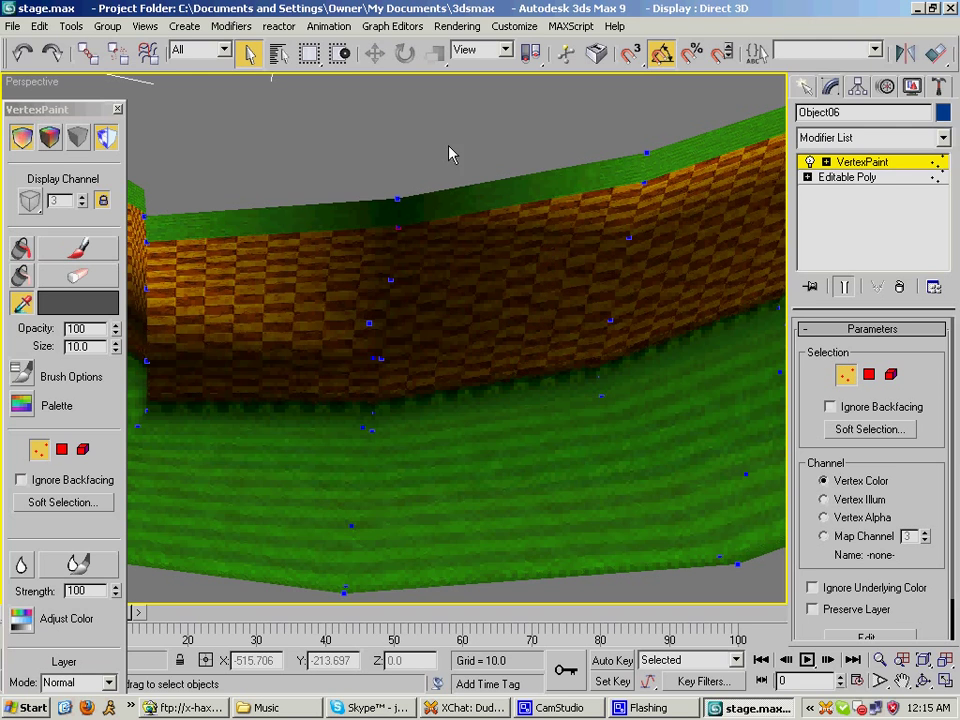
pyautogui.scroll(4, 441, 261)
pyautogui.moveTo(442, 265); pyautogui.dragTo(441, 261, button='middle')
pyautogui.press('z')
pyautogui.hotkey('ctrl', 'r')
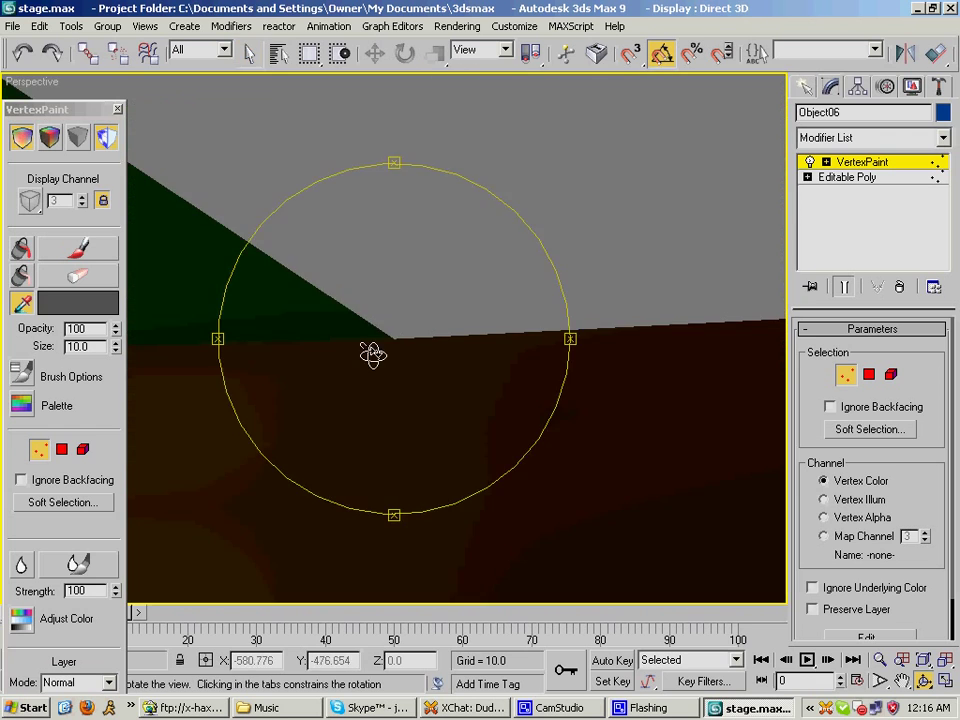
pyautogui.moveTo(373, 356); pyautogui.dragTo(361, 268)
pyautogui.keyDown('alt'); pyautogui.moveTo(361, 268); pyautogui.dragTo(420, 385, button='middle'); pyautogui.keyUp('alt')
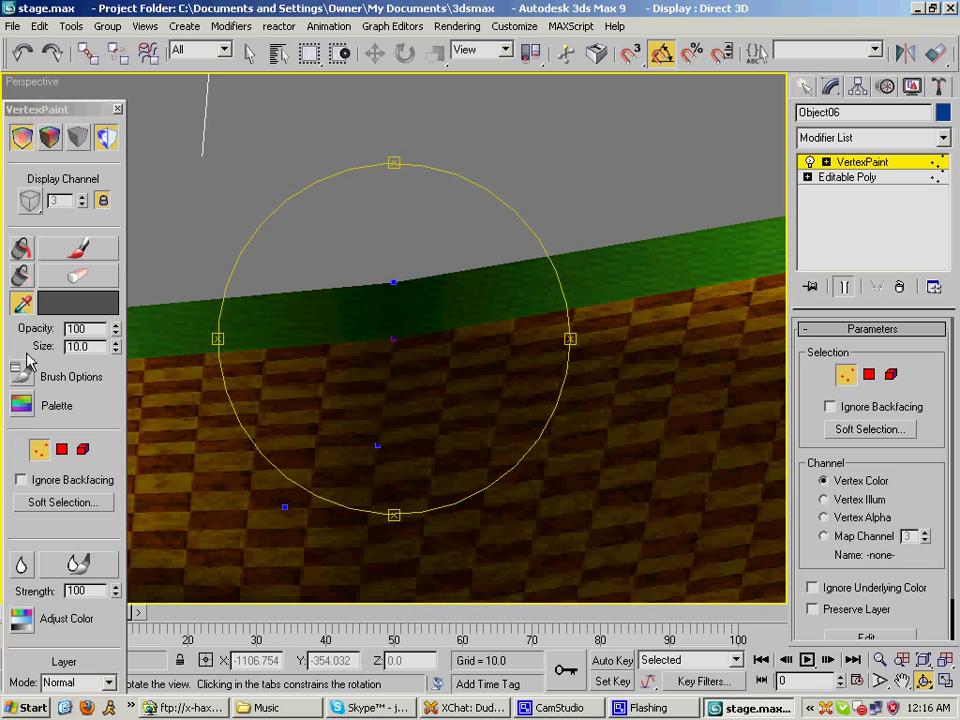
pyautogui.click(75, 255)
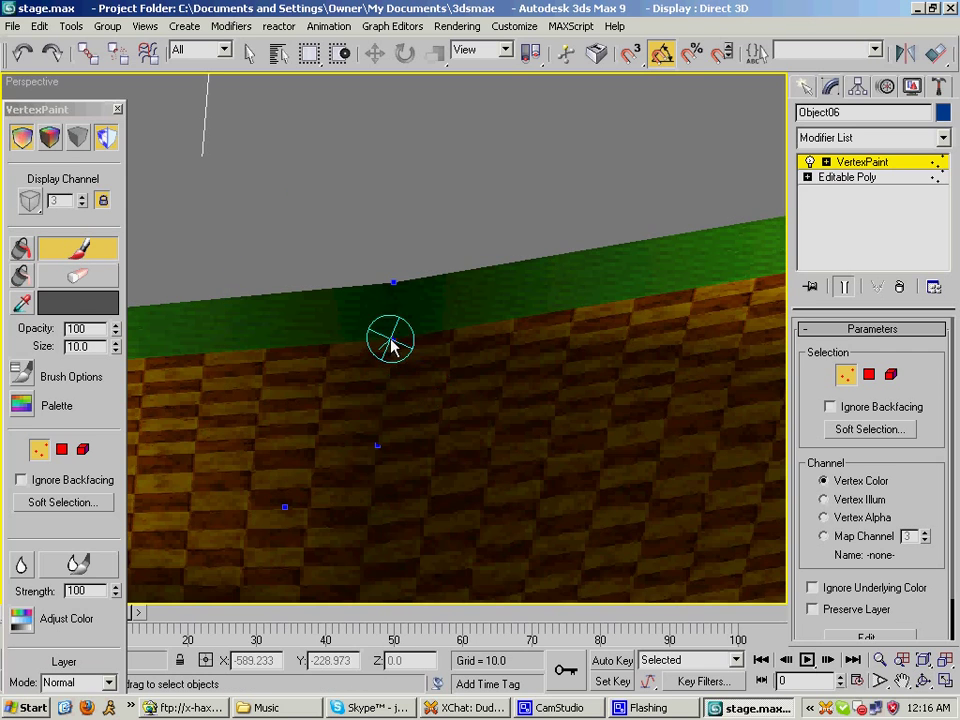
pyautogui.click(100, 302)
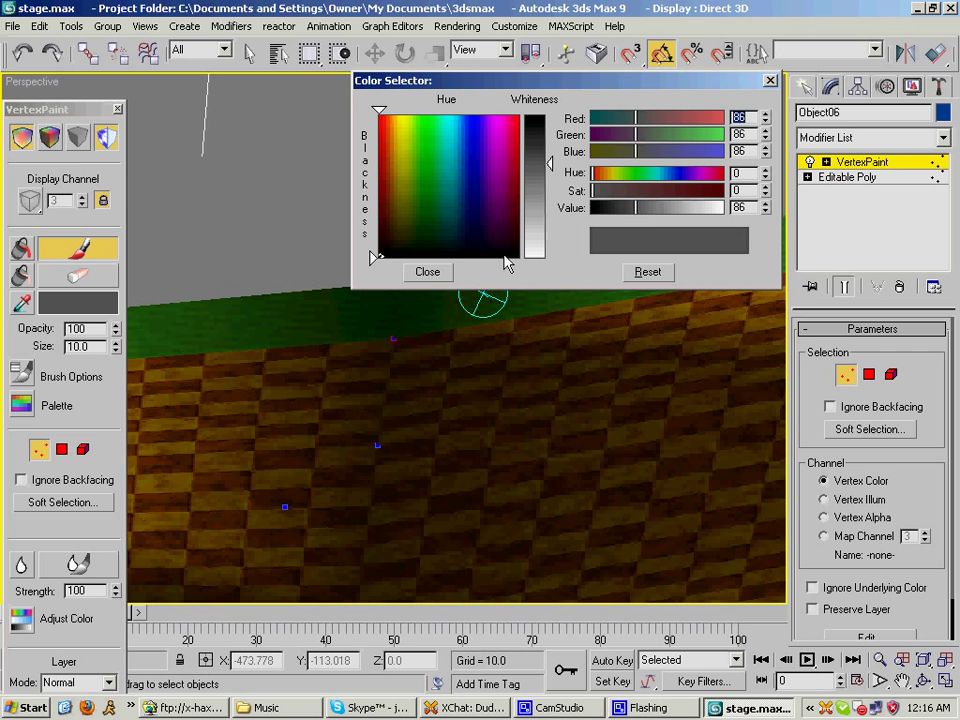
pyautogui.moveTo(550, 175)
pyautogui.mouseDown()
pyautogui.moveTo(550, 165)
pyautogui.moveTo(557, 190)
pyautogui.mouseUp()
pyautogui.click(427, 271)
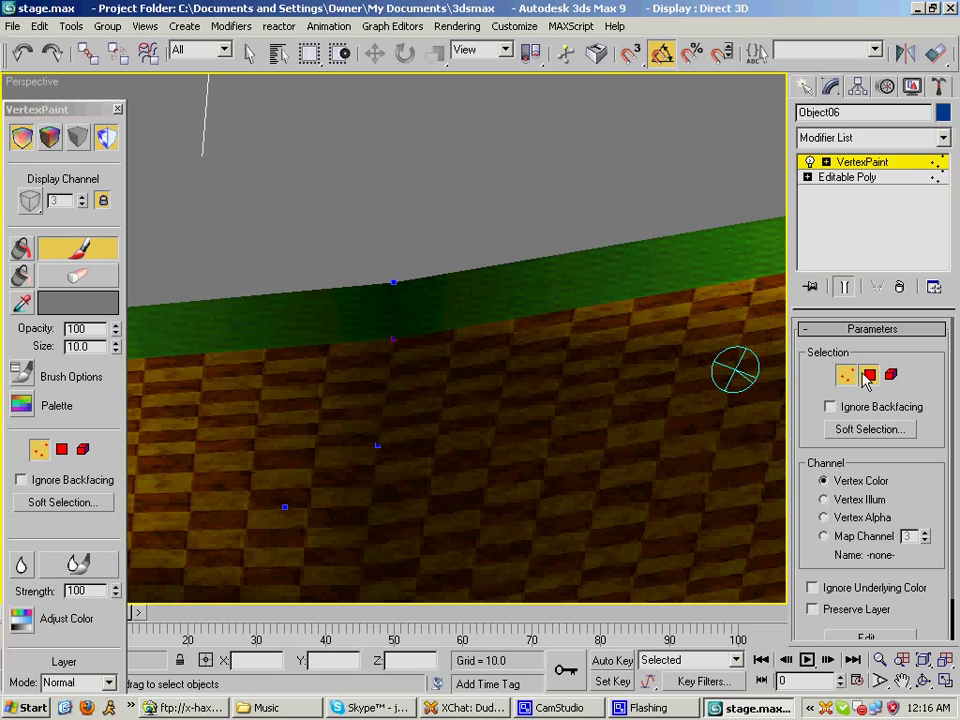
pyautogui.press('2')
pyautogui.click(249, 53)
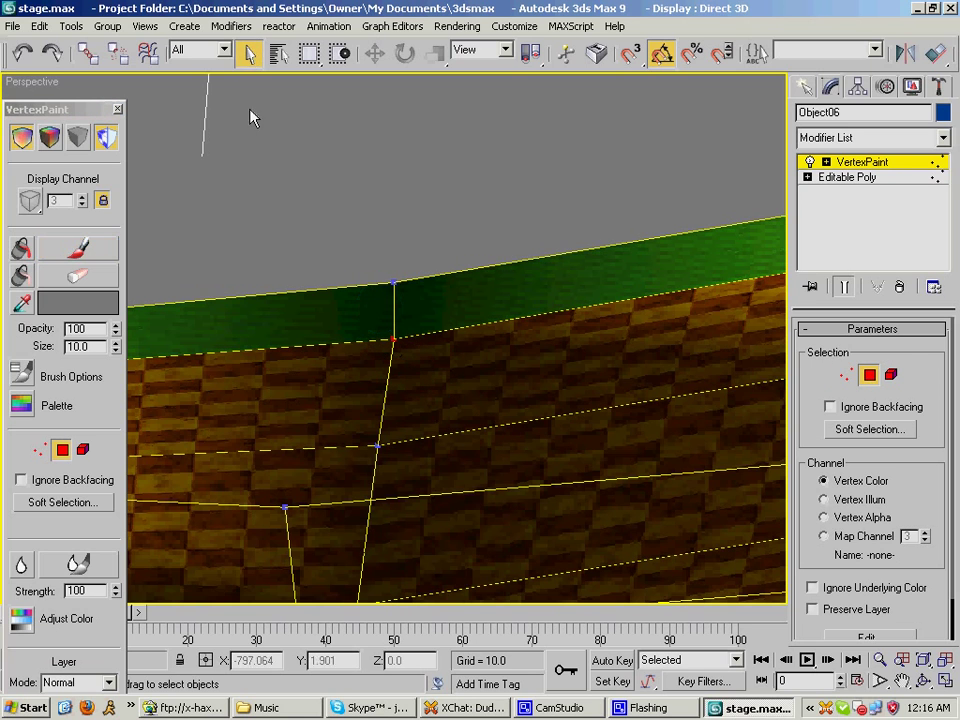
pyautogui.click(417, 424)
pyautogui.keyDown('alt'); pyautogui.moveTo(416, 426); pyautogui.dragTo(580, 328, button='middle'); pyautogui.keyUp('alt')
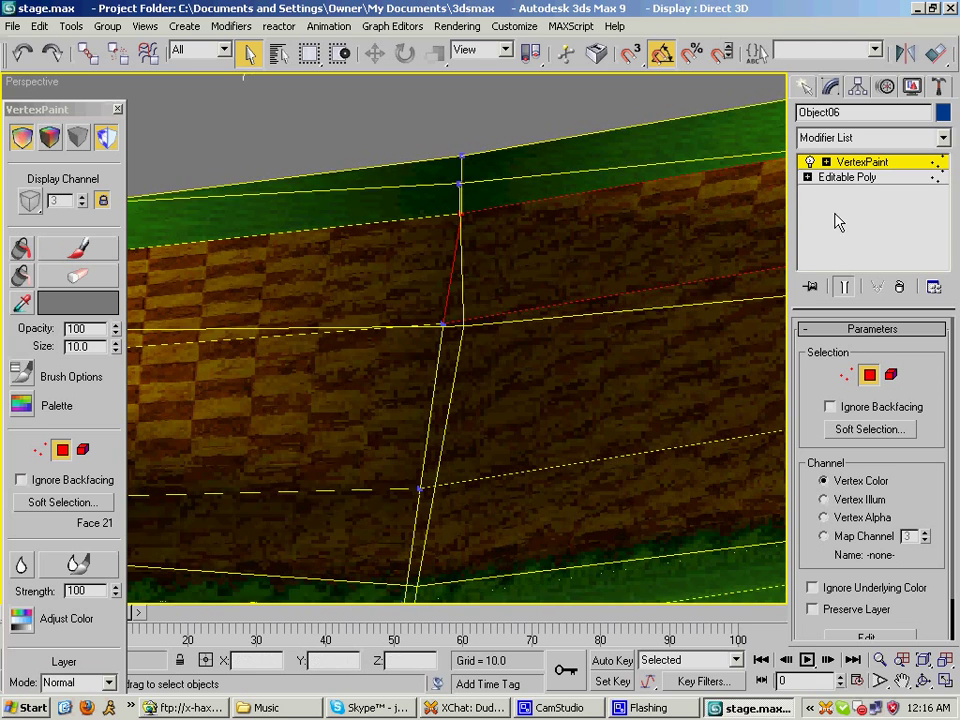
pyautogui.click(846, 374)
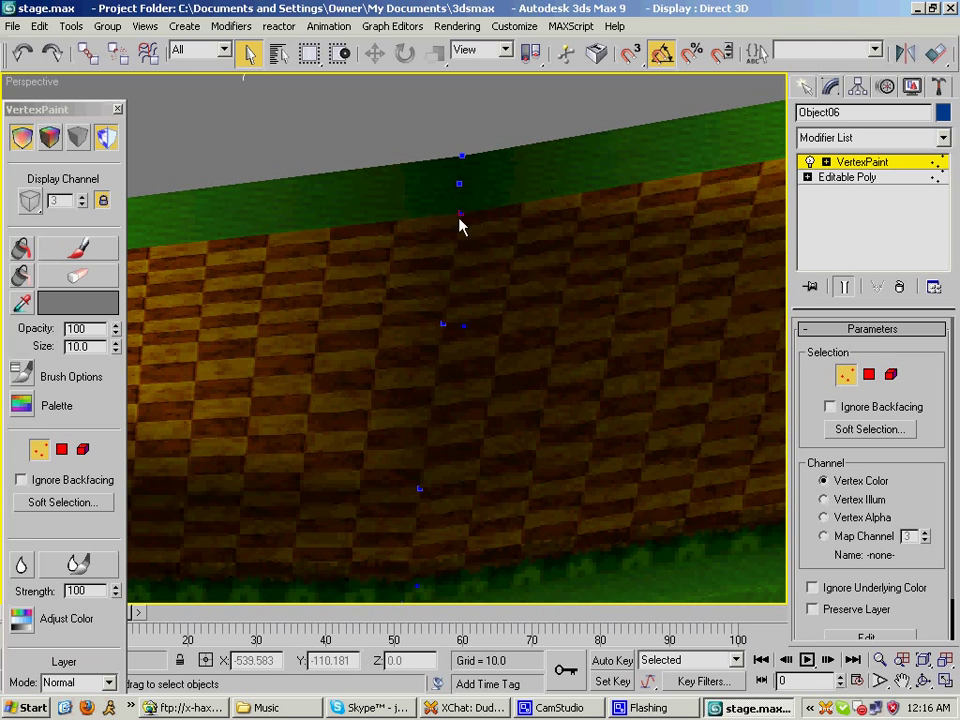
# - Delete the VertexPaint modifier from the curved wall section and apply a fresh VertexPaint modifier to it
pyautogui.rightClick(862, 165)
pyautogui.click(740, 187)
pyautogui.click(560, 145)
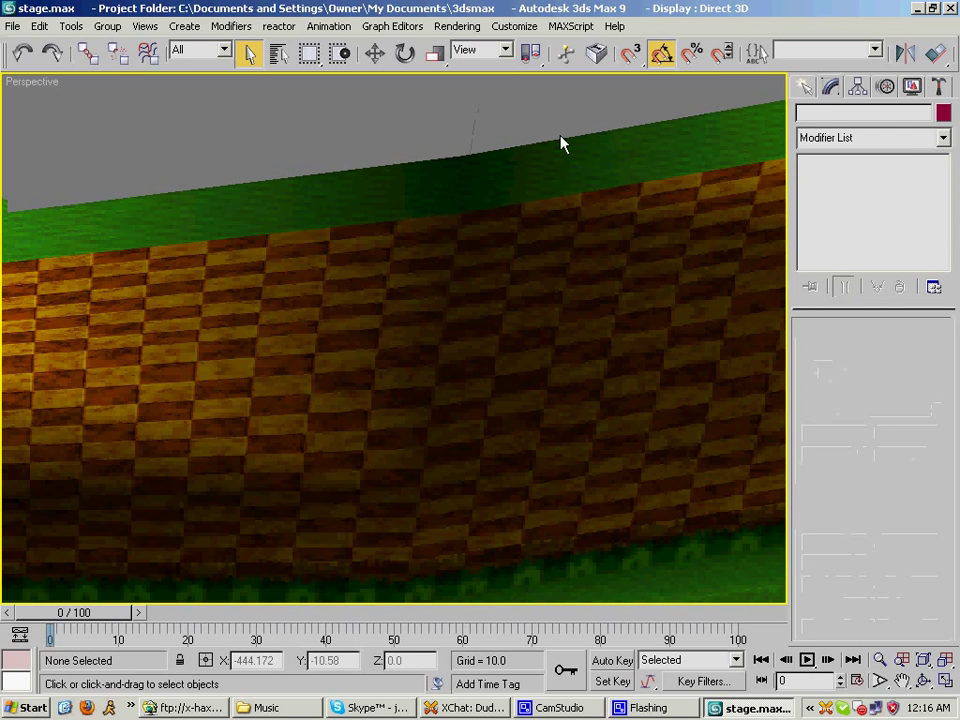
pyautogui.click(557, 208)
pyautogui.click(942, 137)
pyautogui.scroll(-15, 890, 584)
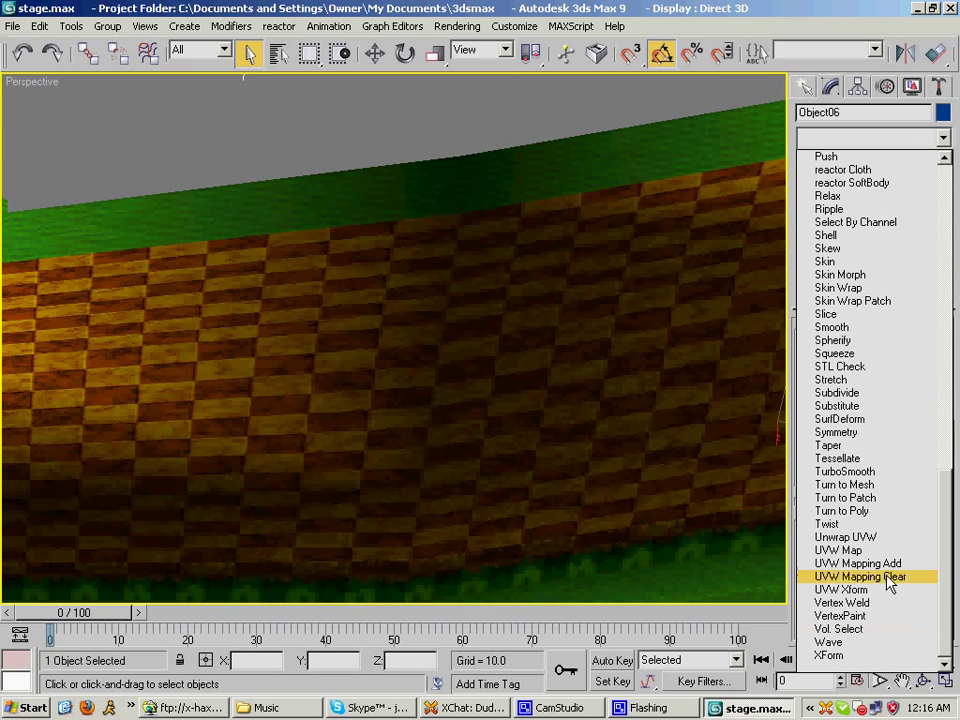
pyautogui.click(840, 615)
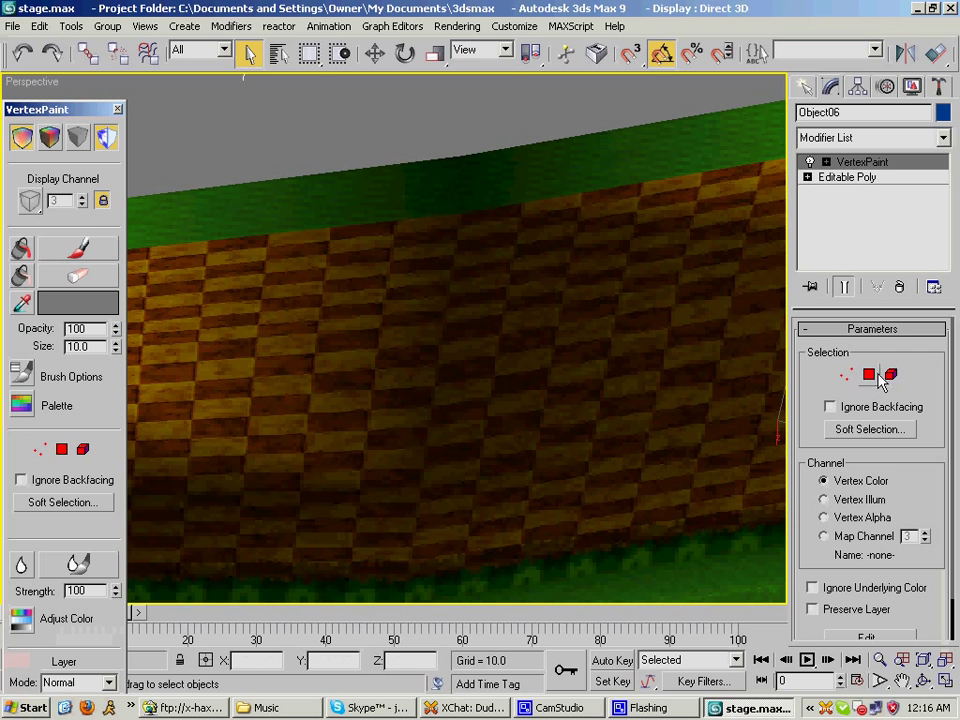
# - Select the dark wall vertex just below the green ledge and fill it with a grey slightly lighter than 124
pyautogui.click(846, 374)
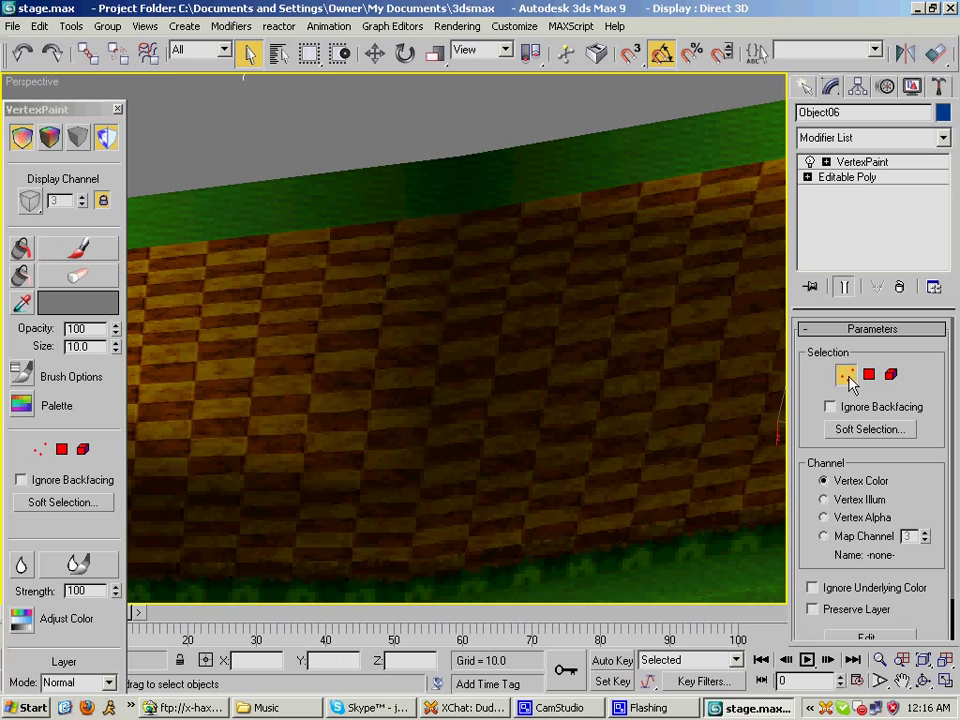
pyautogui.click(88, 305)
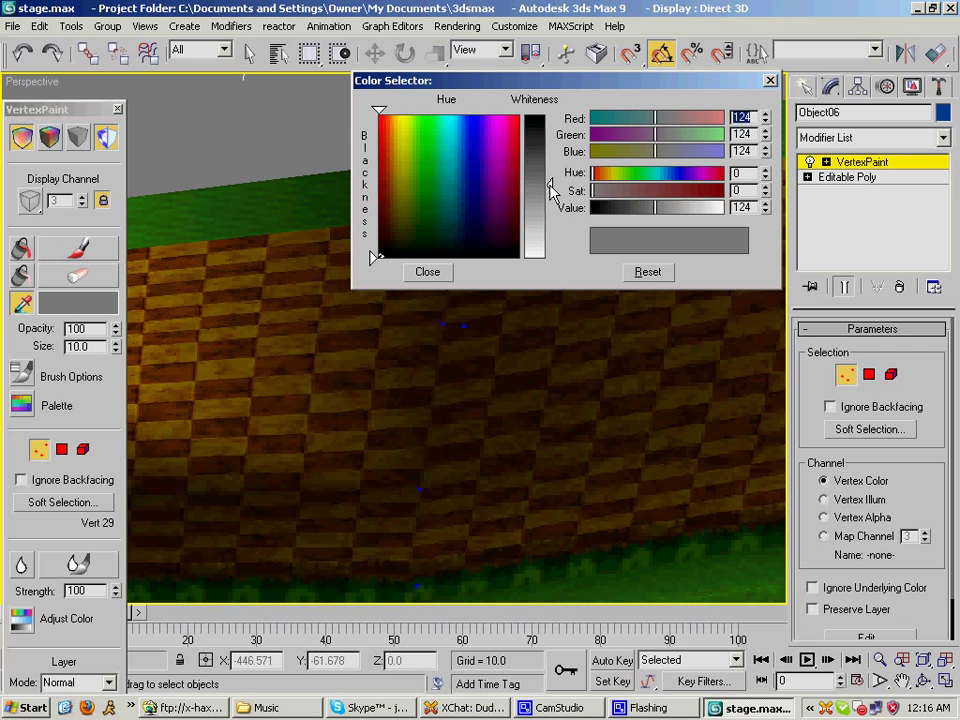
pyautogui.moveTo(553, 192); pyautogui.dragTo(553, 208)
pyautogui.click(435, 274)
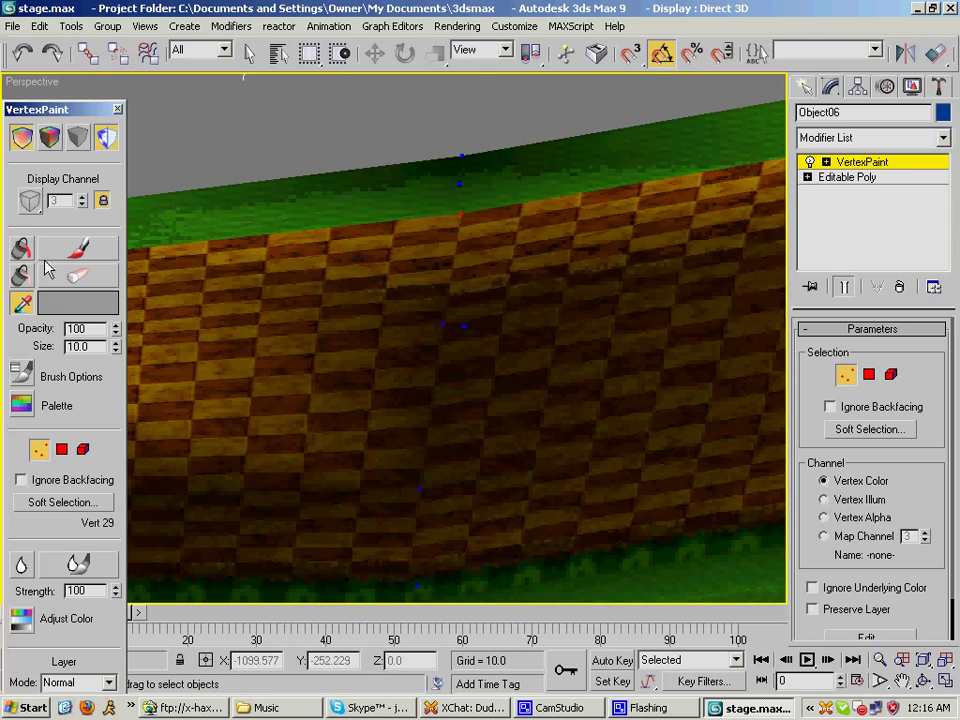
pyautogui.moveTo(352, 425)
pyautogui.keyDown('alt'); pyautogui.mouseDown(button='middle')
pyautogui.moveTo(681, 369)
pyautogui.moveTo(718, 380)
pyautogui.moveTo(377, 390)
pyautogui.moveTo(293, 330)
pyautogui.mouseUp(button='middle'); pyautogui.keyUp('alt')
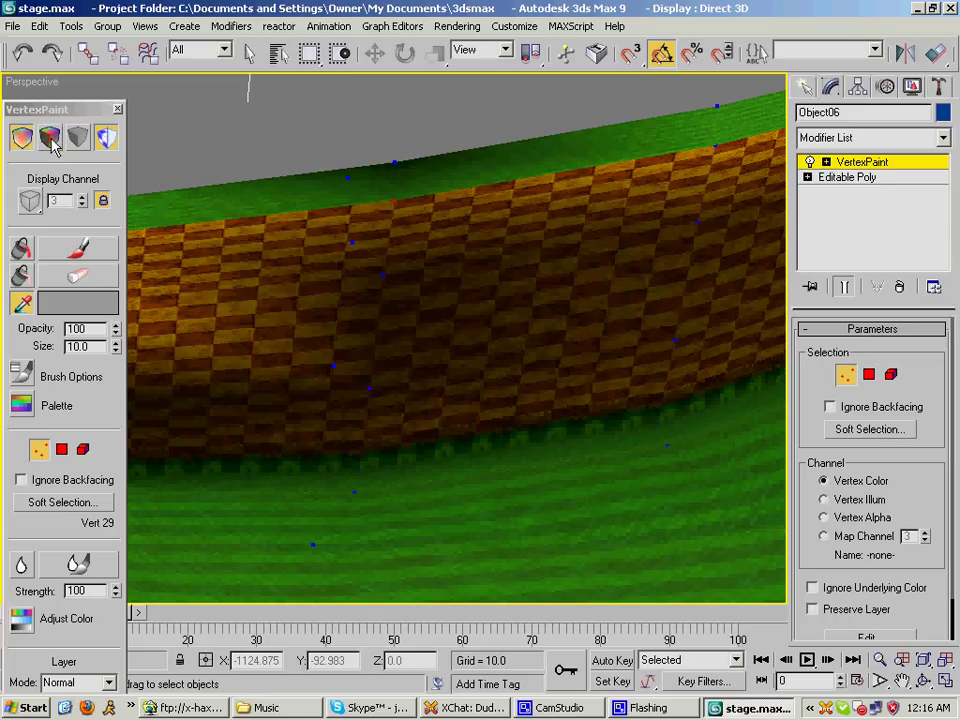
pyautogui.click(250, 54)
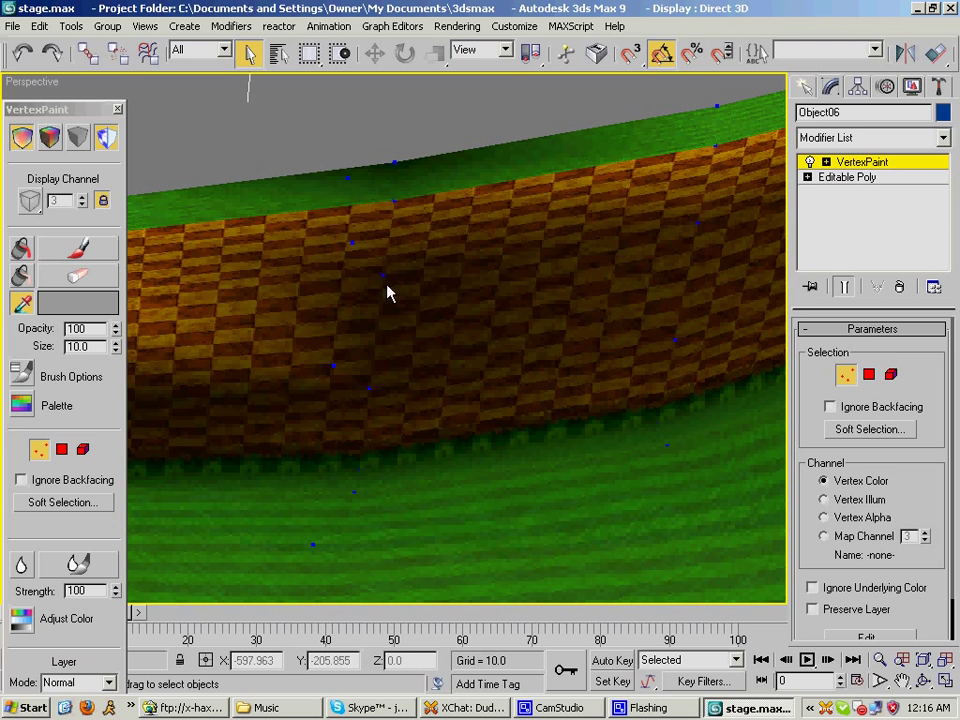
# - Fill the selected dark wall vertex with the chosen grey, and collapse the VertexPaint modifier into the curved wall section's Editable Poly
pyautogui.click(27, 248)
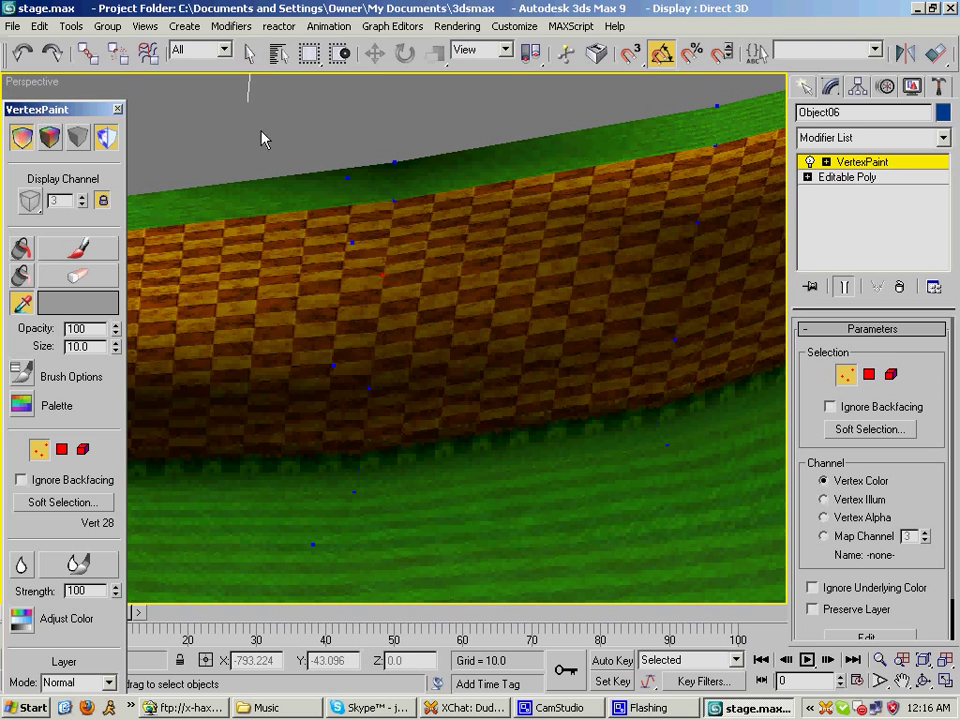
pyautogui.moveTo(548, 345)
pyautogui.keyDown('alt'); pyautogui.mouseDown(button='middle')
pyautogui.moveTo(510, 369)
pyautogui.moveTo(502, 350)
pyautogui.mouseUp(button='middle'); pyautogui.keyUp('alt')
pyautogui.rightClick(878, 155)
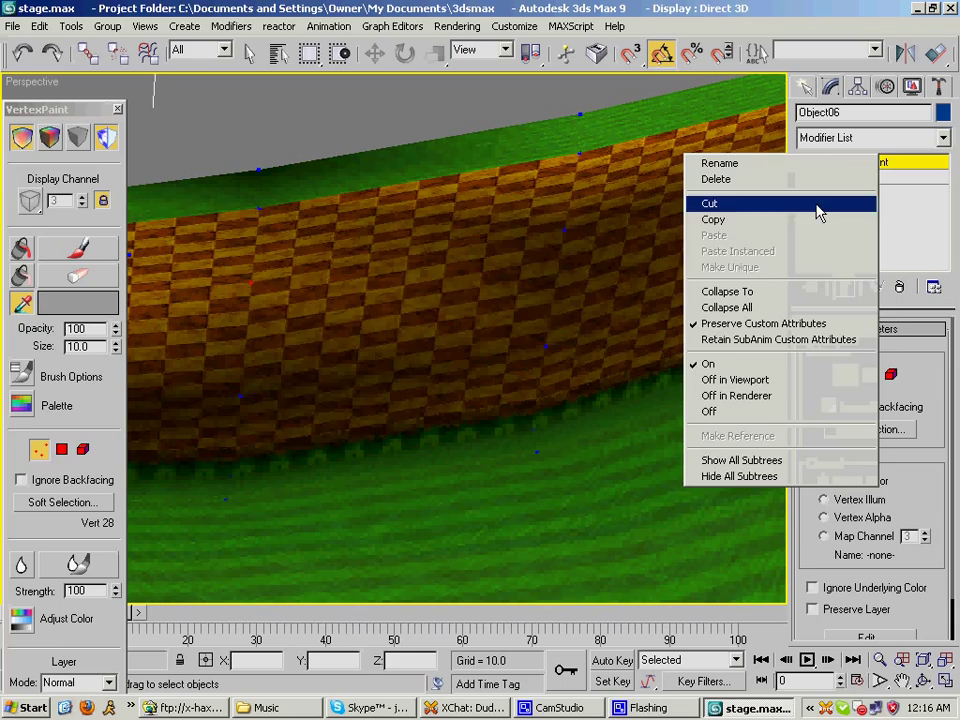
pyautogui.click(810, 306)
pyautogui.click(555, 429)
pyautogui.keyDown('alt'); pyautogui.moveTo(574, 418); pyautogui.dragTo(378, 360, button='middle'); pyautogui.keyUp('alt')
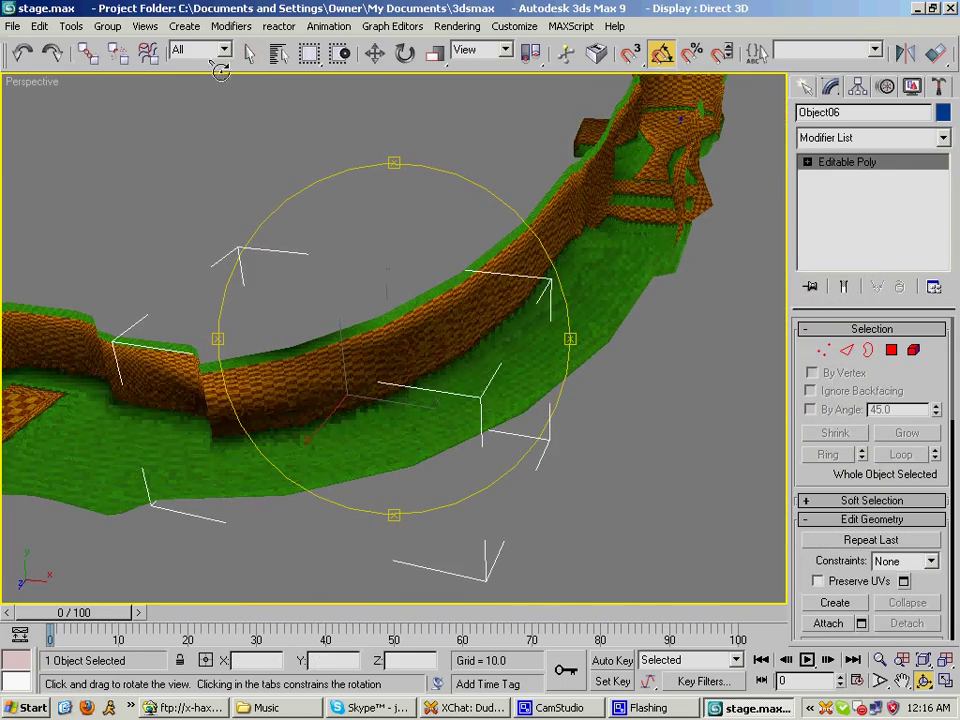
# - Select all eight objects in the Top view, move them together in the positive Y direction above the origin line, and deselect them
pyautogui.click(250, 53)
pyautogui.click(315, 272)
pyautogui.keyDown('alt'); pyautogui.moveTo(315, 272); pyautogui.dragTo(288, 305, button='middle'); pyautogui.keyUp('alt')
pyautogui.hotkey('alt', 'w')
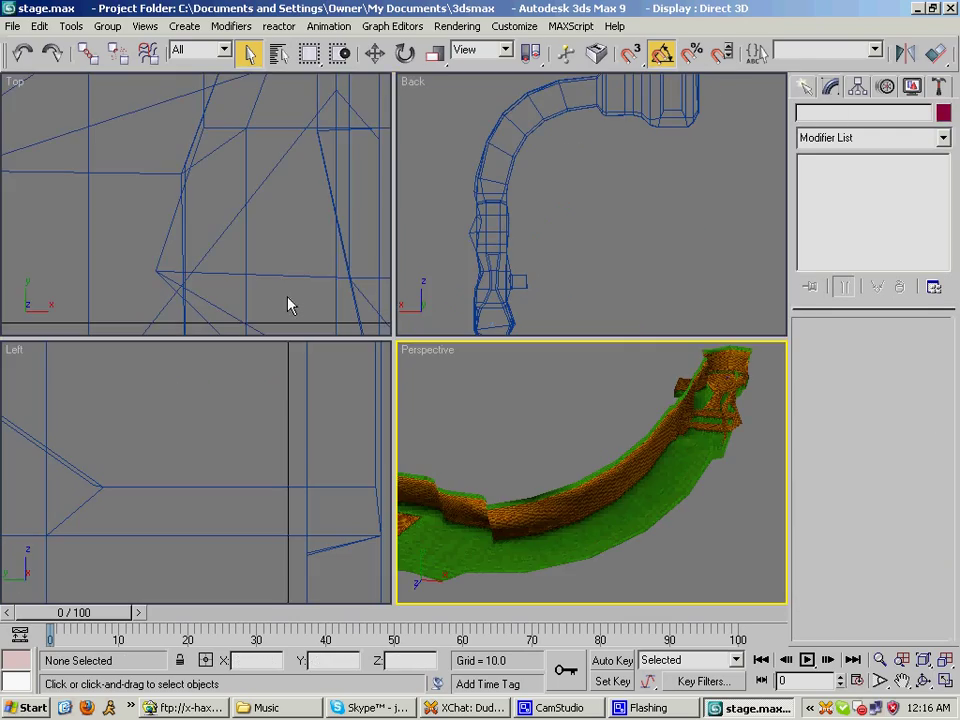
pyautogui.click(216, 212)
pyautogui.scroll(-5, 210, 225)
pyautogui.hotkey('alt', 'w')
pyautogui.scroll(-5, 259, 253)
pyautogui.moveTo(288, 360); pyautogui.dragTo(314, 334, button='middle')
pyautogui.scroll(2, 314, 334)
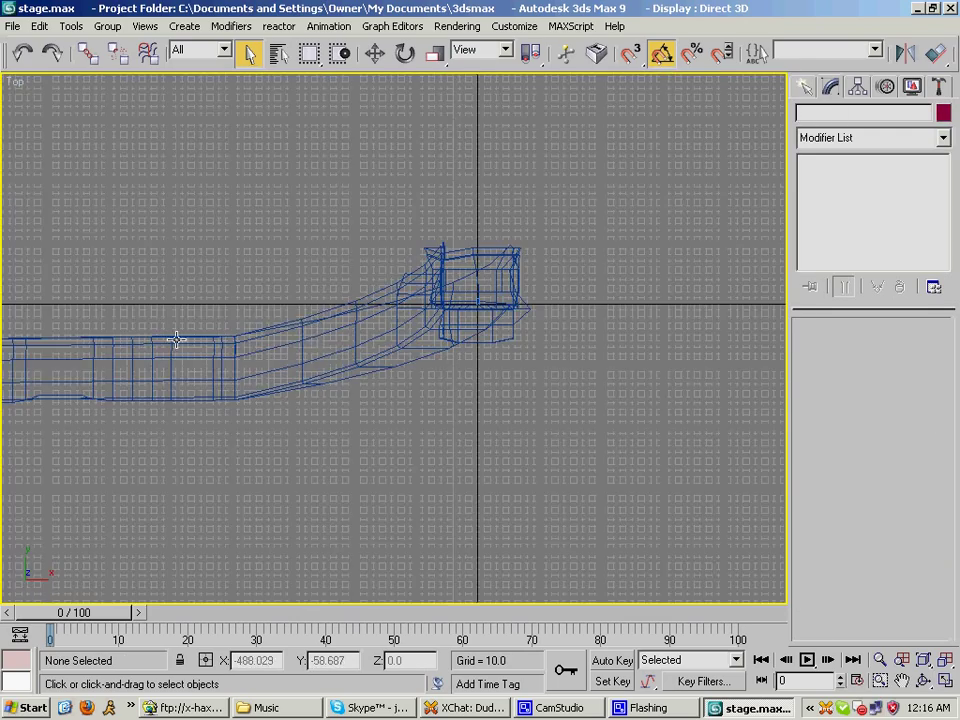
pyautogui.moveTo(176, 339); pyautogui.dragTo(292, 360, button='middle')
pyautogui.moveTo(62, 210); pyautogui.dragTo(664, 461)
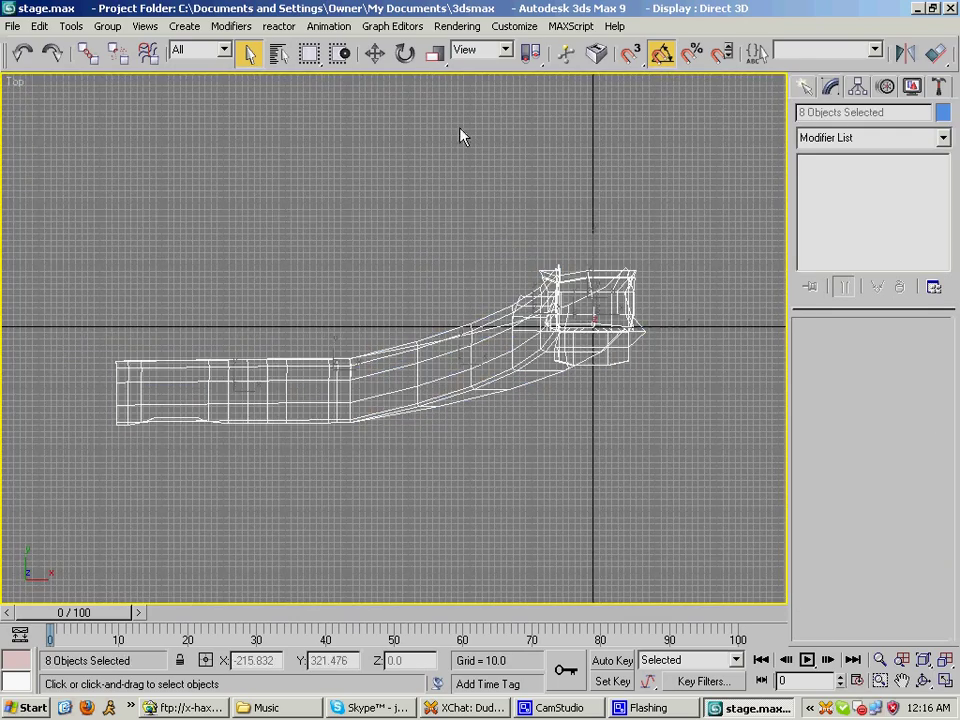
pyautogui.click(375, 54)
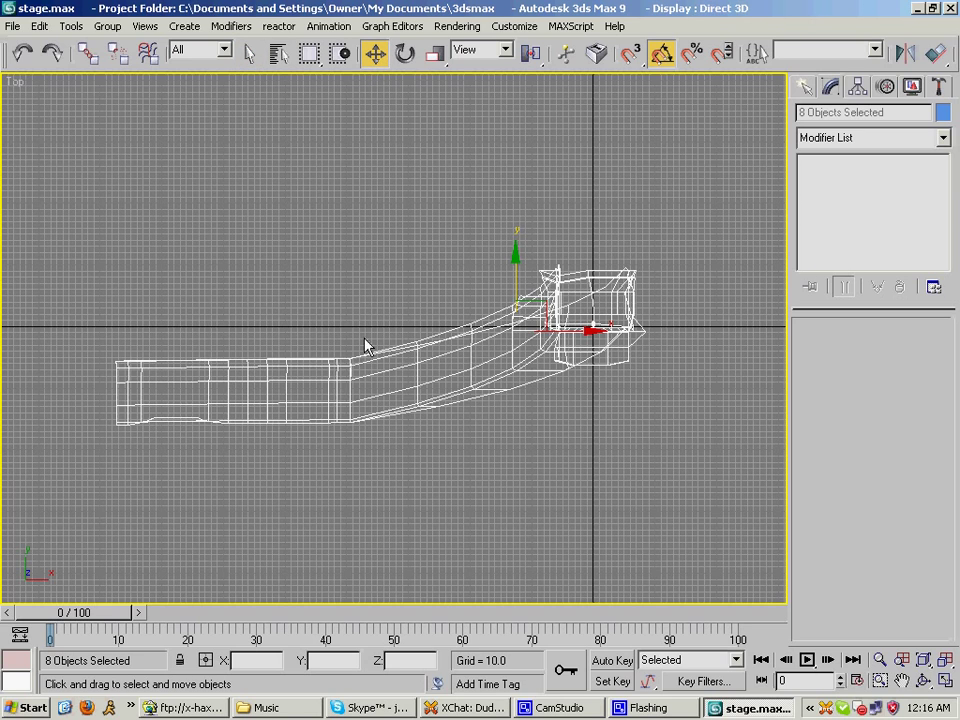
pyautogui.moveTo(556, 297); pyautogui.dragTo(458, 374, button='middle')
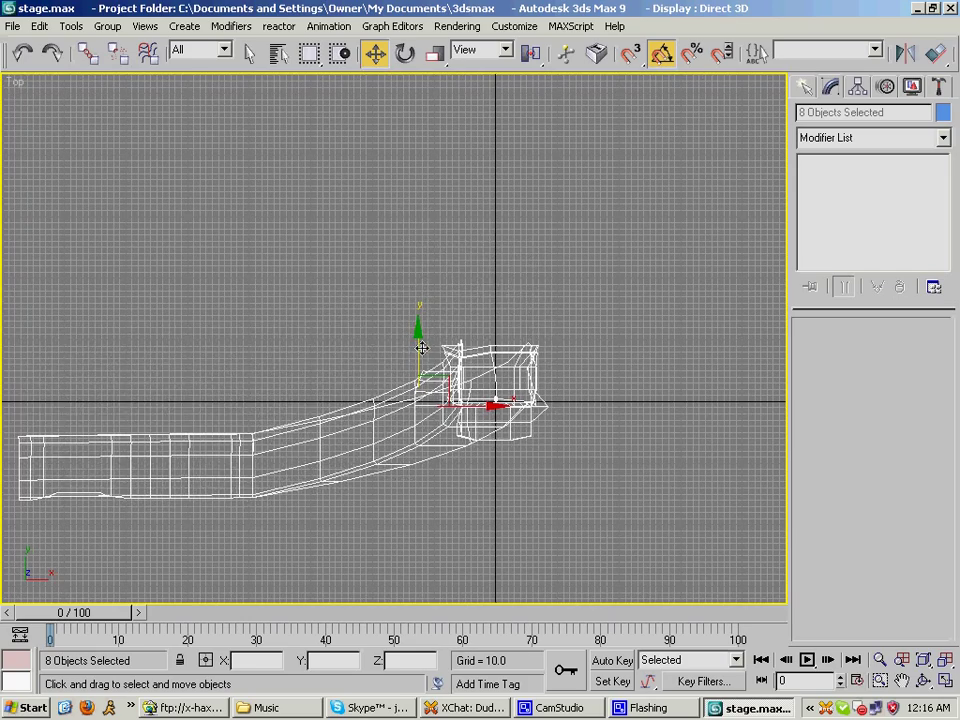
pyautogui.moveTo(422, 347); pyautogui.dragTo(421, 232)
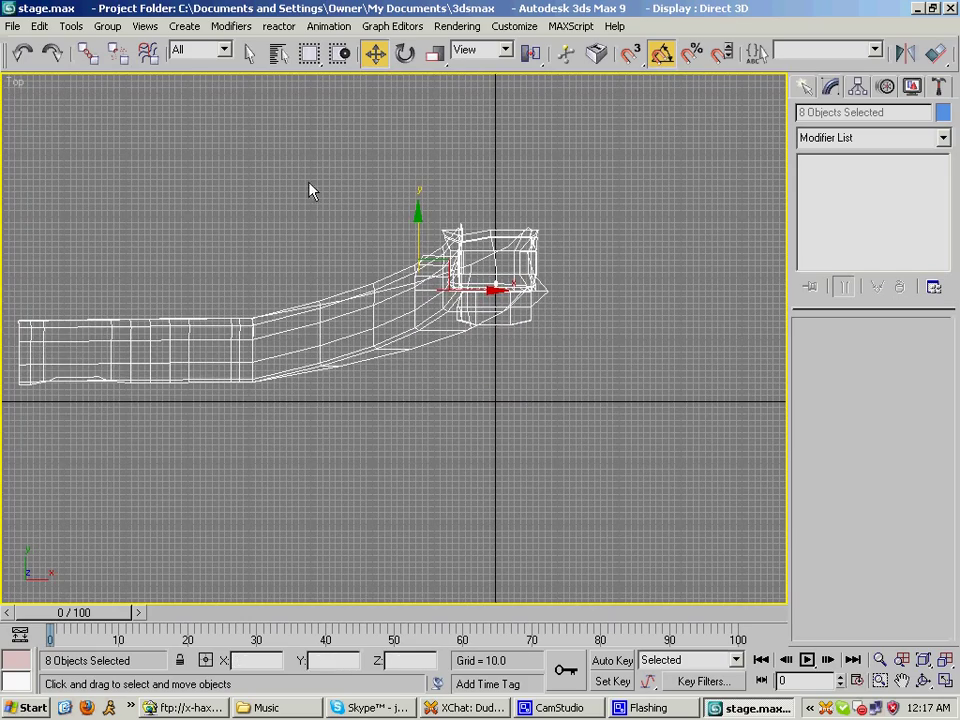
pyautogui.click(343, 268)
# - Return to the full-size Perspective view and select and frame the small blue Sonic figure on the checkered floor
pyautogui.hotkey('alt', 'w')
pyautogui.click(649, 484)
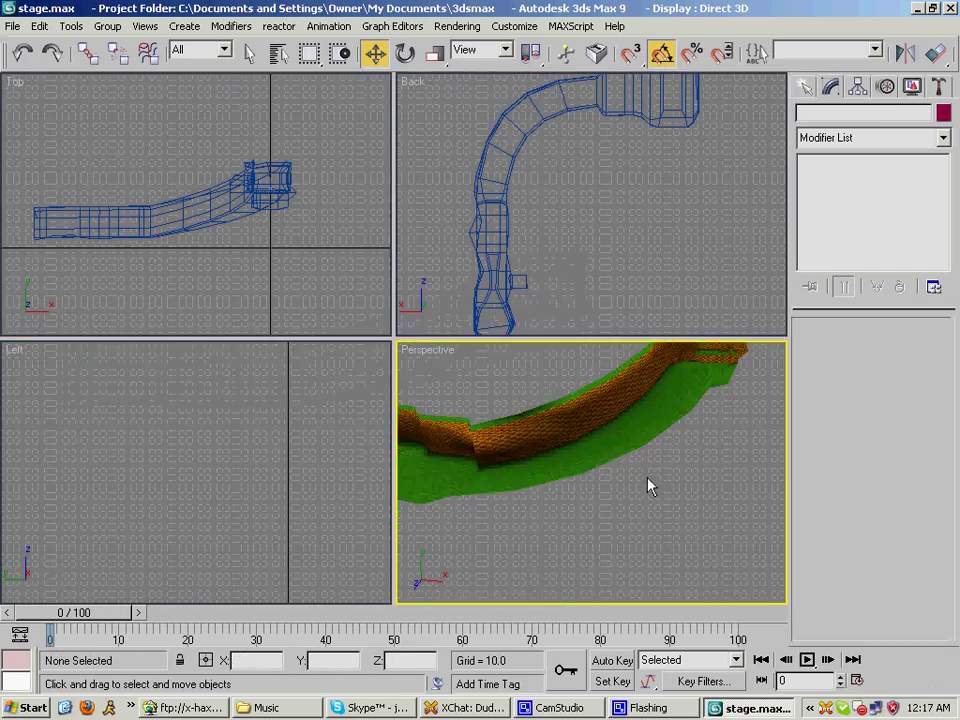
pyautogui.press('z')
pyautogui.hotkey('alt', 'w')
pyautogui.keyDown('alt'); pyautogui.moveTo(494, 422); pyautogui.dragTo(482, 341, button='middle'); pyautogui.keyUp('alt')
pyautogui.moveTo(481, 341); pyautogui.dragTo(300, 250)
pyautogui.click(249, 54)
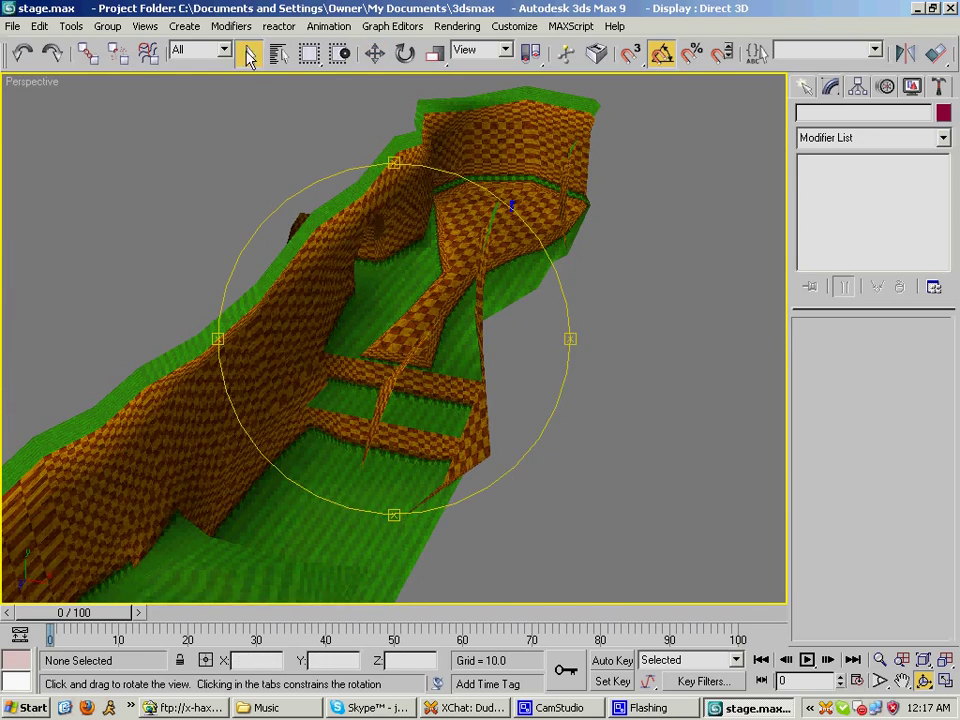
pyautogui.click(513, 207)
pyautogui.press('z')
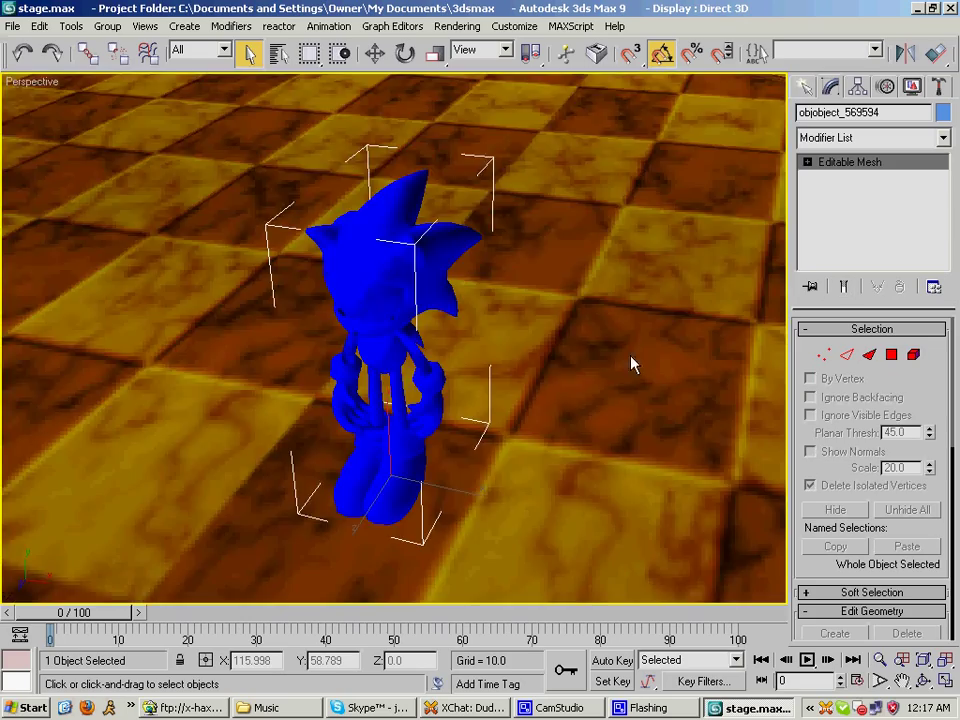
# - Examine the shading of the walls and ground around the Sonic figure from behind it at ground level
pyautogui.hotkey('ctrl', 'r')
pyautogui.moveTo(380, 323); pyautogui.dragTo(414, 236)
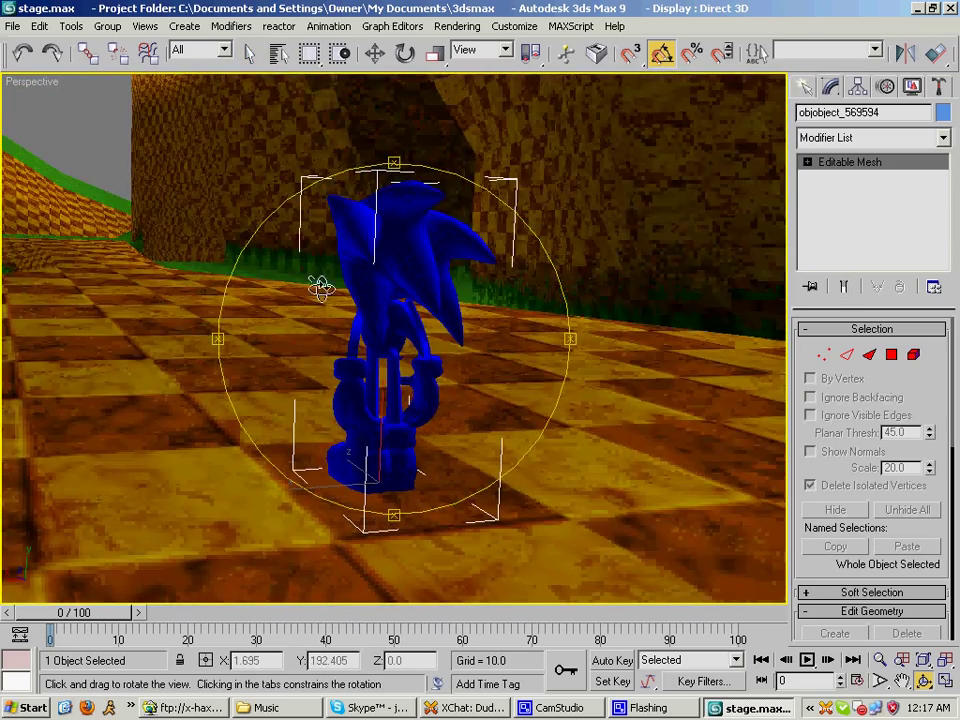
pyautogui.scroll(-4, 321, 285)
pyautogui.moveTo(402, 324); pyautogui.dragTo(527, 396, button='middle')
pyautogui.scroll(-2, 317, 287)
pyautogui.moveTo(317, 287); pyautogui.dragTo(326, 335, button='middle')
pyautogui.moveTo(291, 298); pyautogui.dragTo(299, 328)
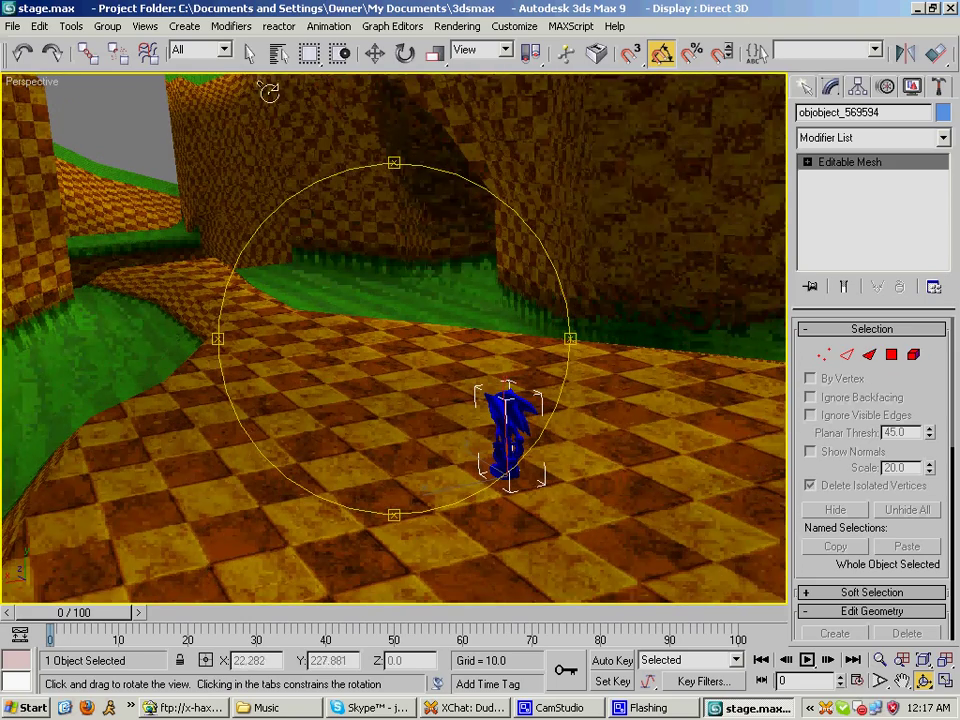
# - Hide the Sonic figure, select all remaining stage section objects, and check the selection in the object list
pyautogui.click(251, 54)
pyautogui.click(911, 86)
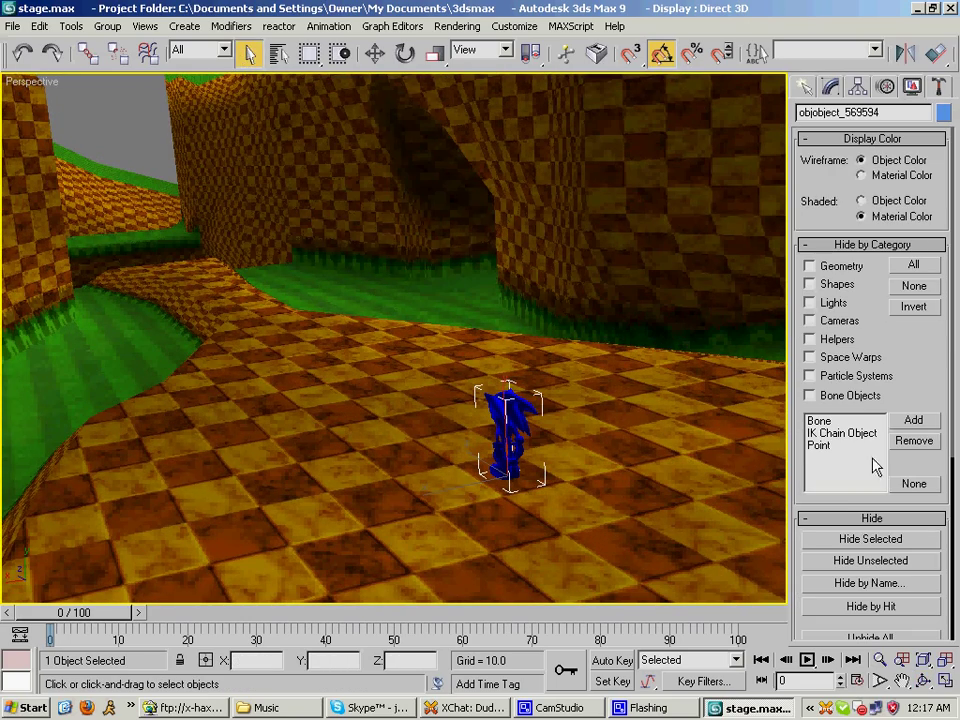
pyautogui.click(860, 538)
pyautogui.hotkey('ctrl', 'a')
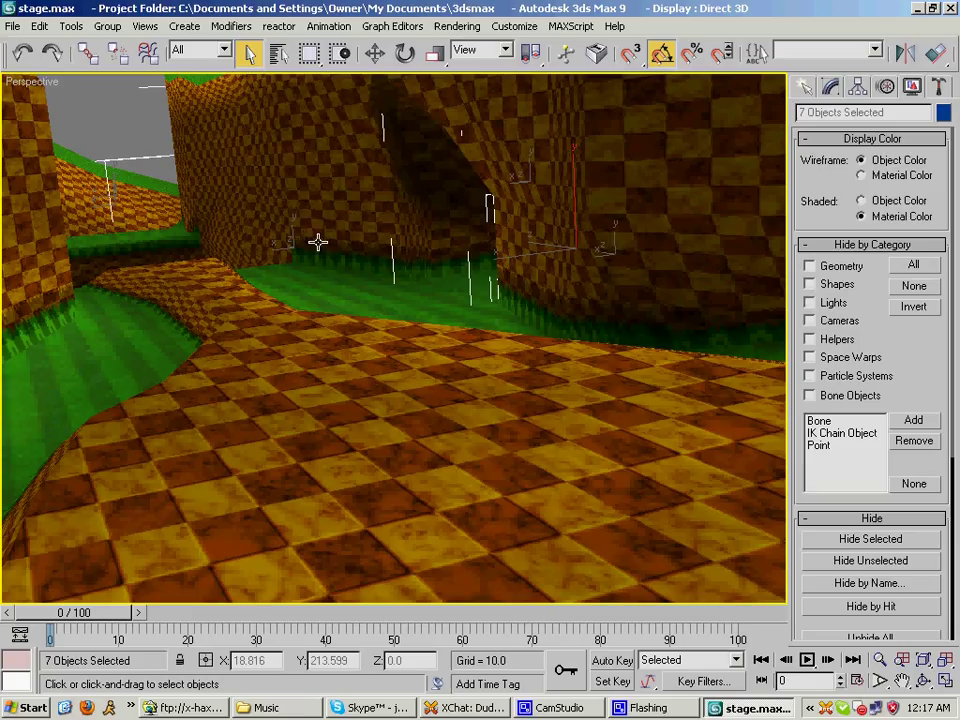
pyautogui.press('h')
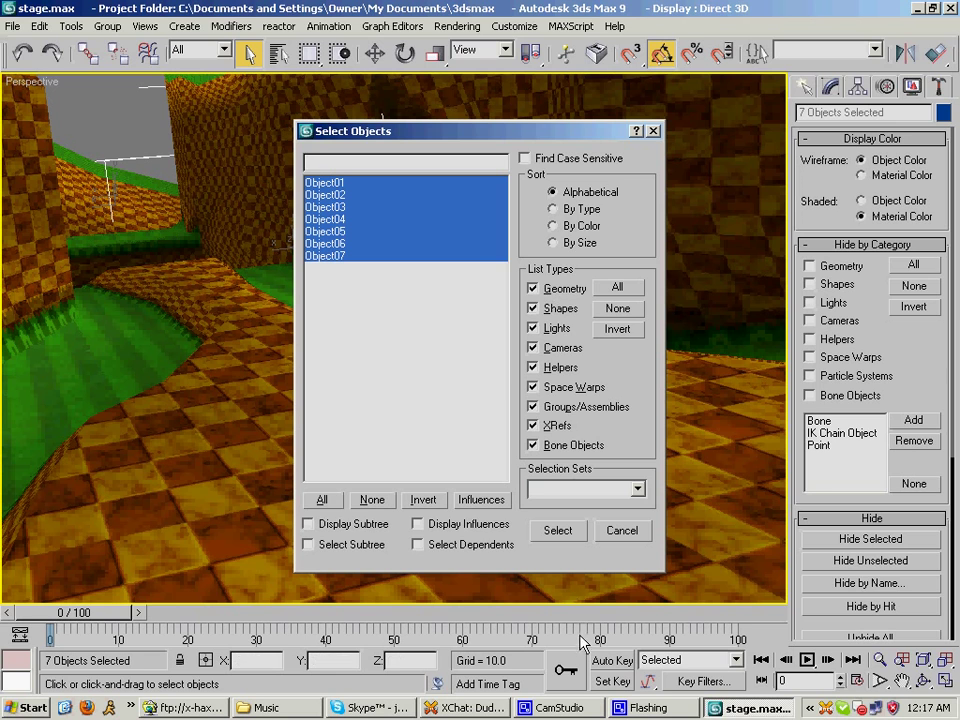
pyautogui.click(622, 531)
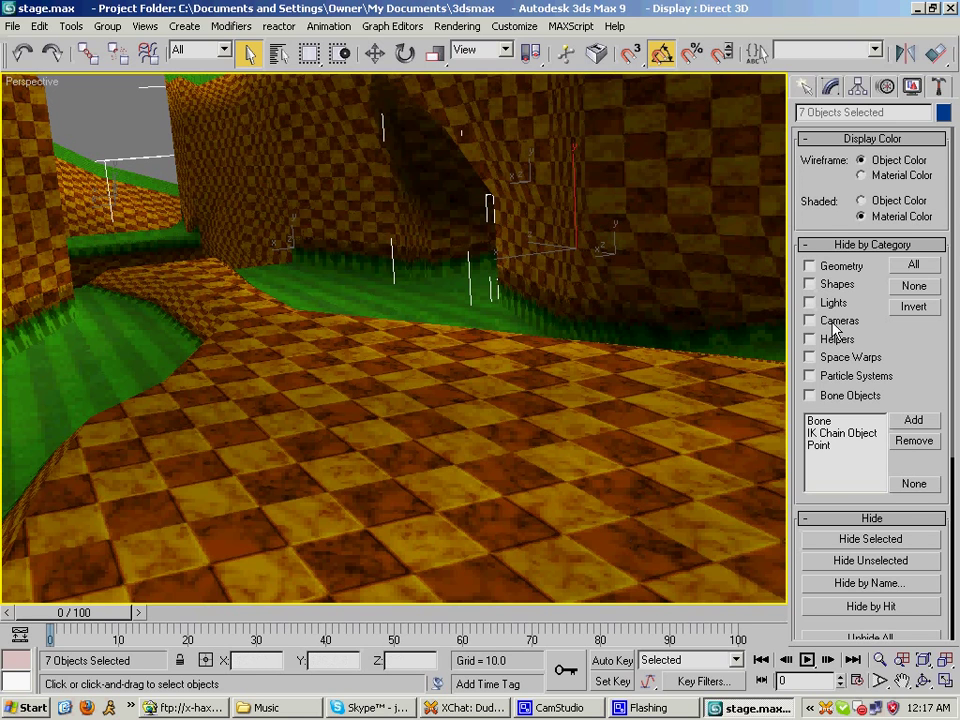
# - Run the MAXScript file sa_scene_obj.ms from the Scripts folder
pyautogui.click(940, 90)
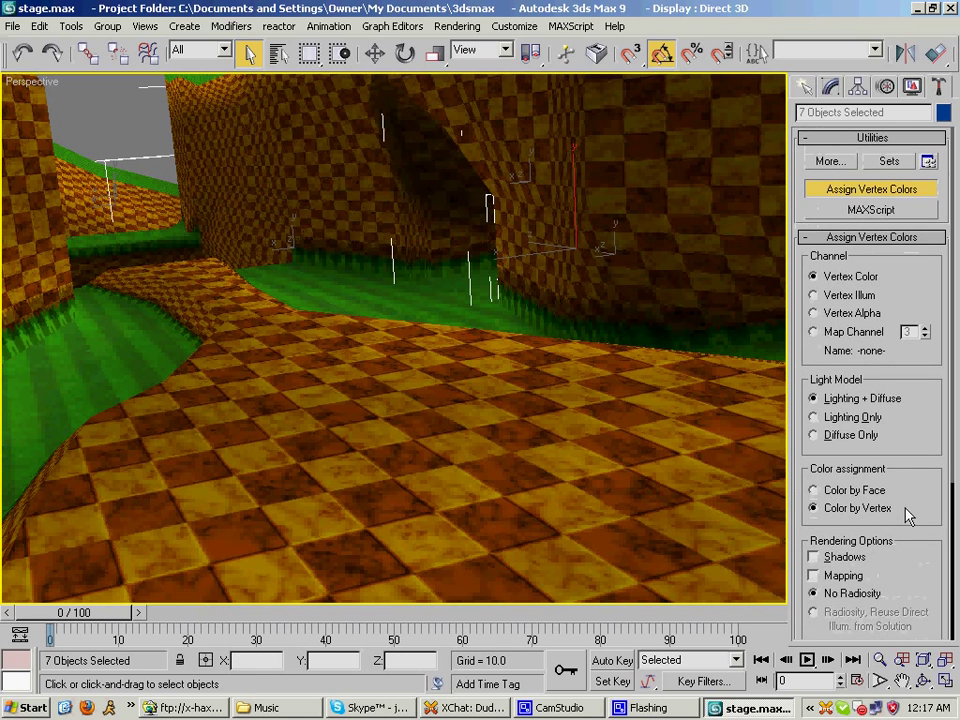
pyautogui.click(868, 209)
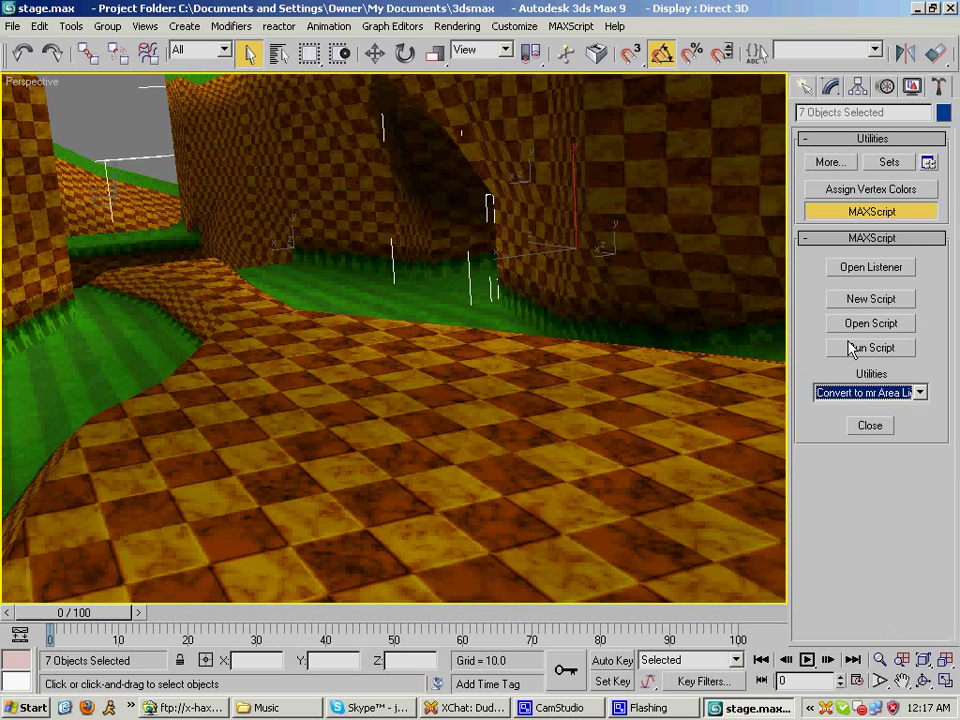
pyautogui.click(852, 352)
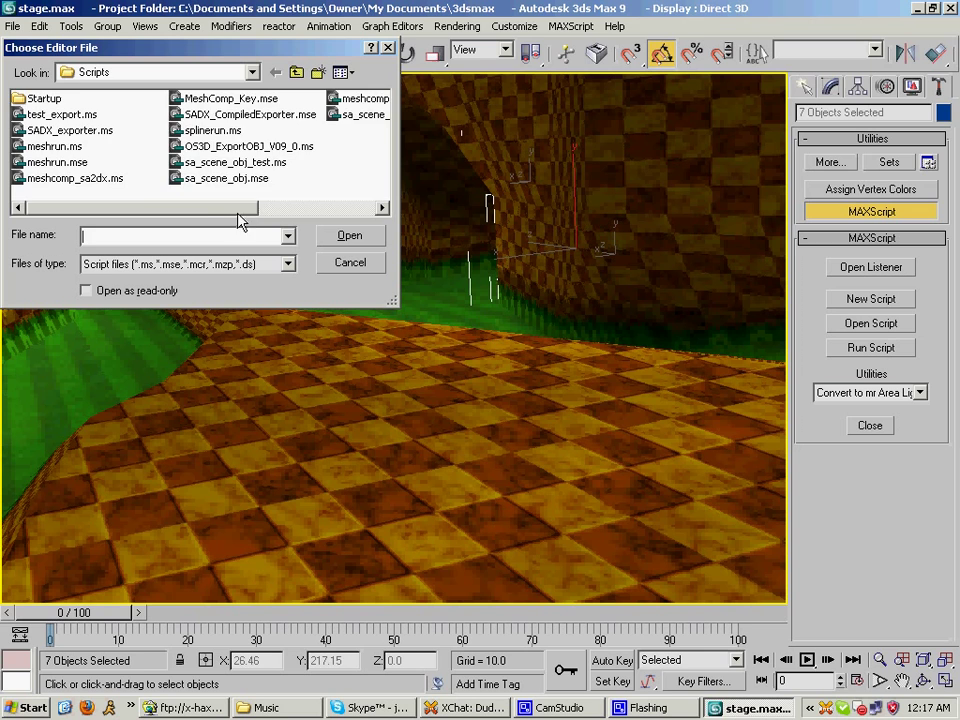
pyautogui.scroll(-2, 279, 152)
pyautogui.click(222, 114)
pyautogui.click(352, 244)
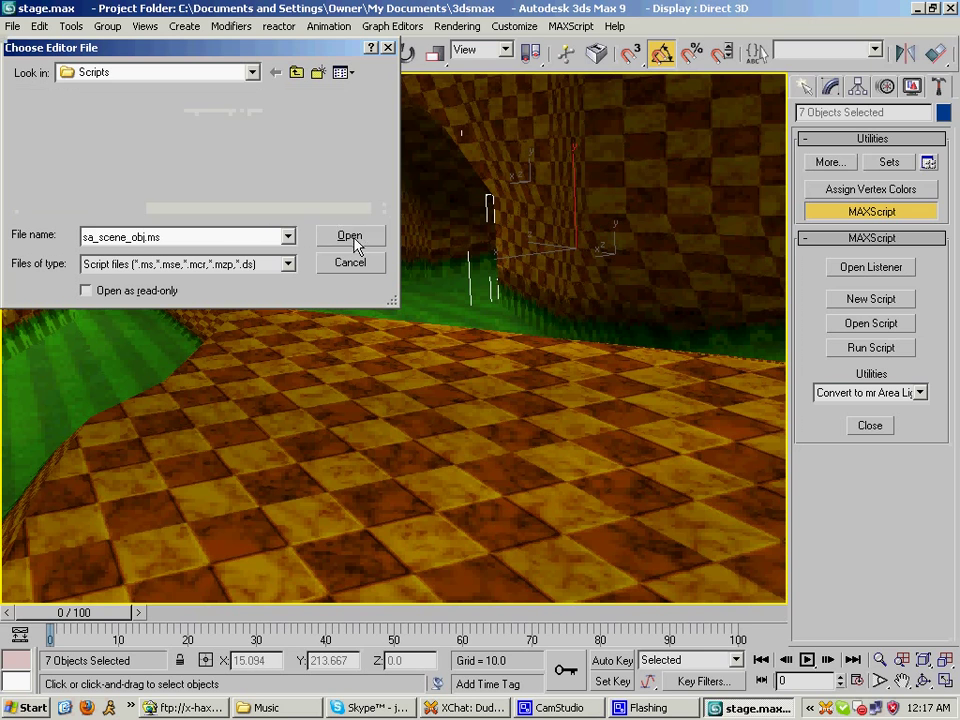
# - Choose the Nodetable/OBJ scene exporter among the script utilities and bring its settings fully into view
pyautogui.click(884, 395)
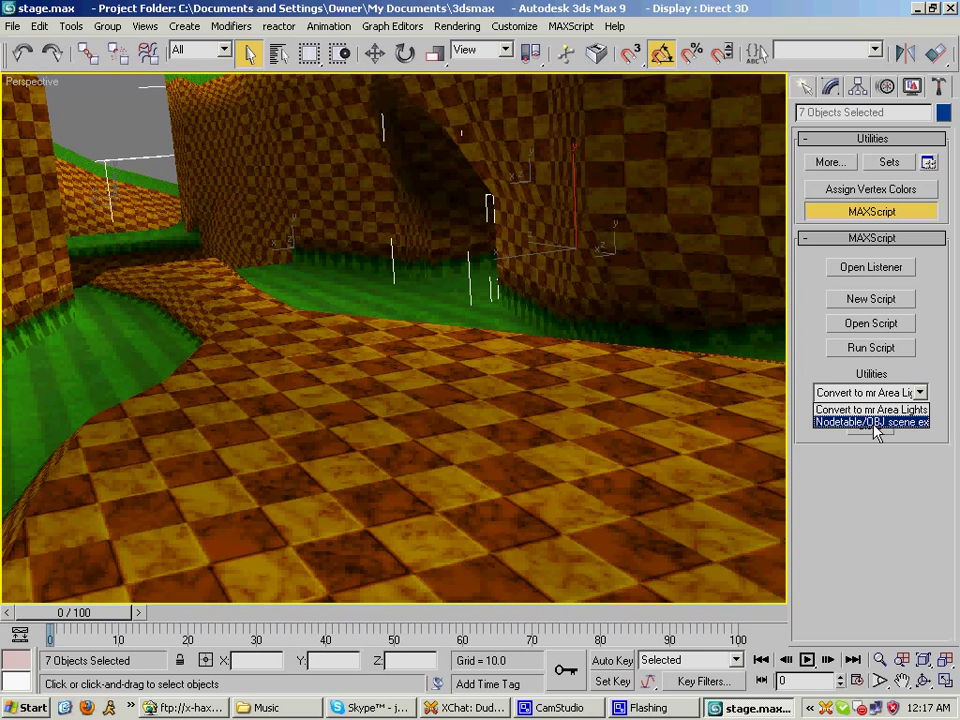
pyautogui.click(868, 422)
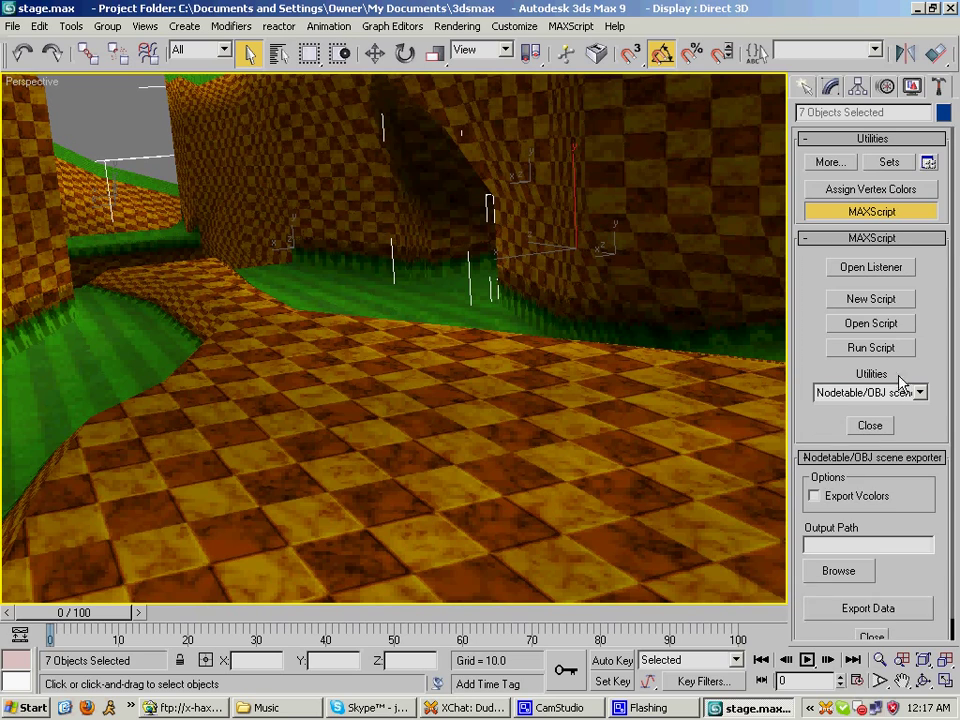
pyautogui.scroll(-1, 812, 405)
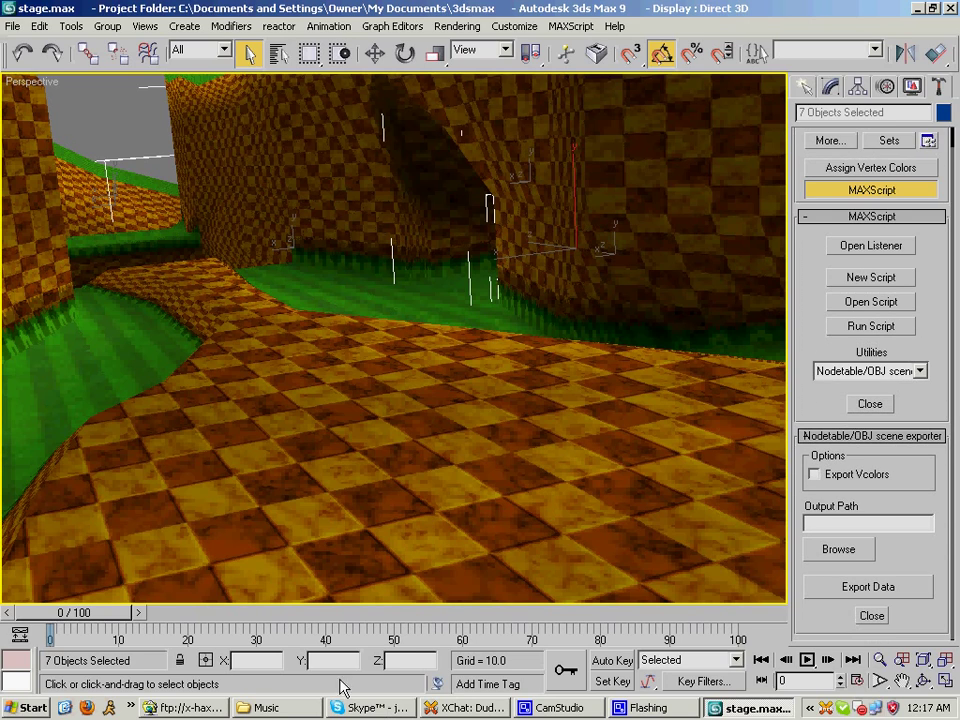
# - Switch to Windows Explorer, open the Tutorial_Level folder inside SADX\SADX Trial backup, and copy its full path
pyautogui.click(258, 708)
pyautogui.click(64, 707)
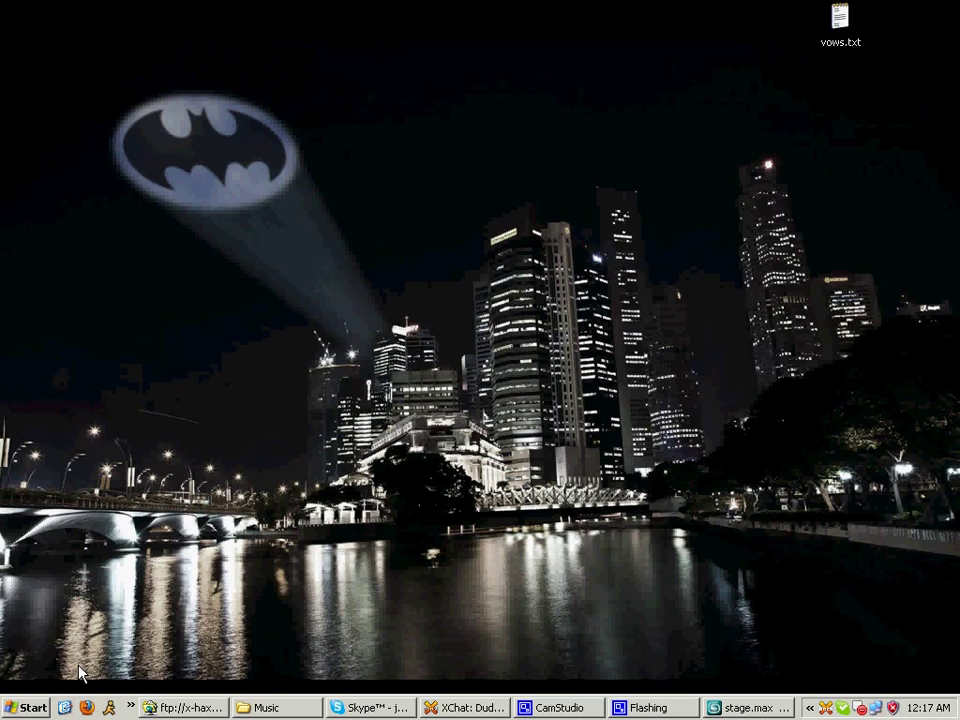
pyautogui.doubleClick(332, 50)
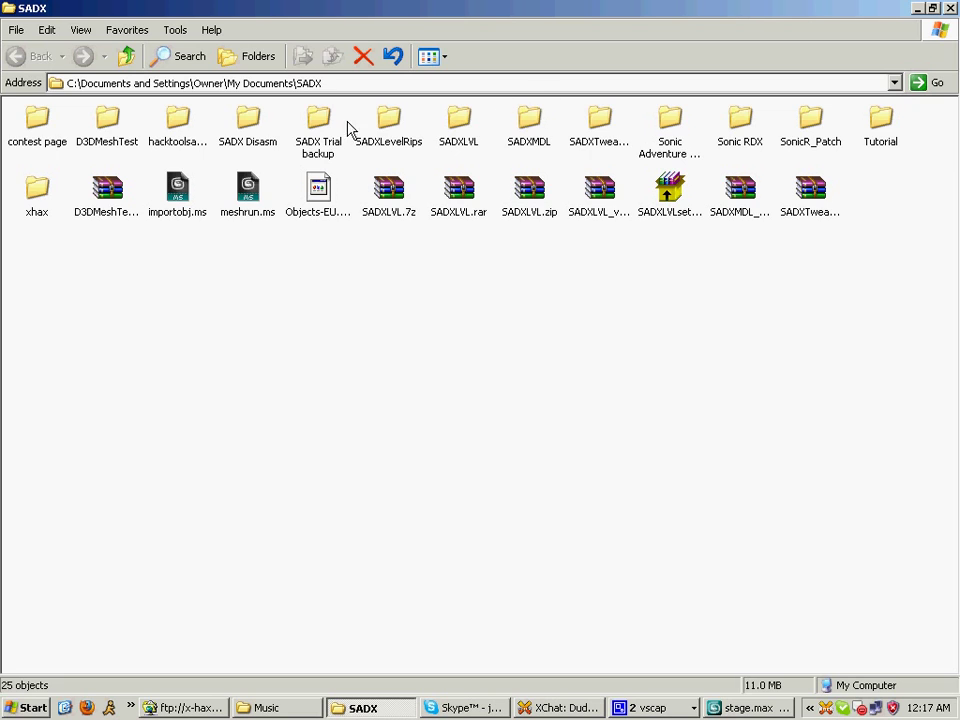
pyautogui.doubleClick(310, 124)
pyautogui.doubleClick(398, 139)
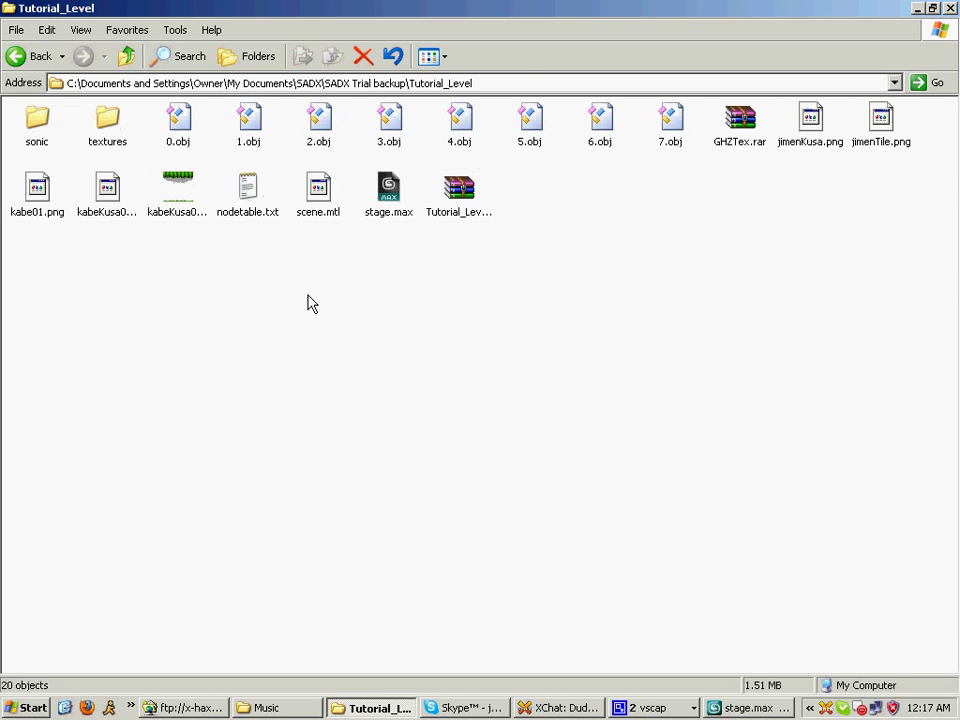
pyautogui.click(450, 83)
pyautogui.rightClick(452, 84)
pyautogui.click(474, 129)
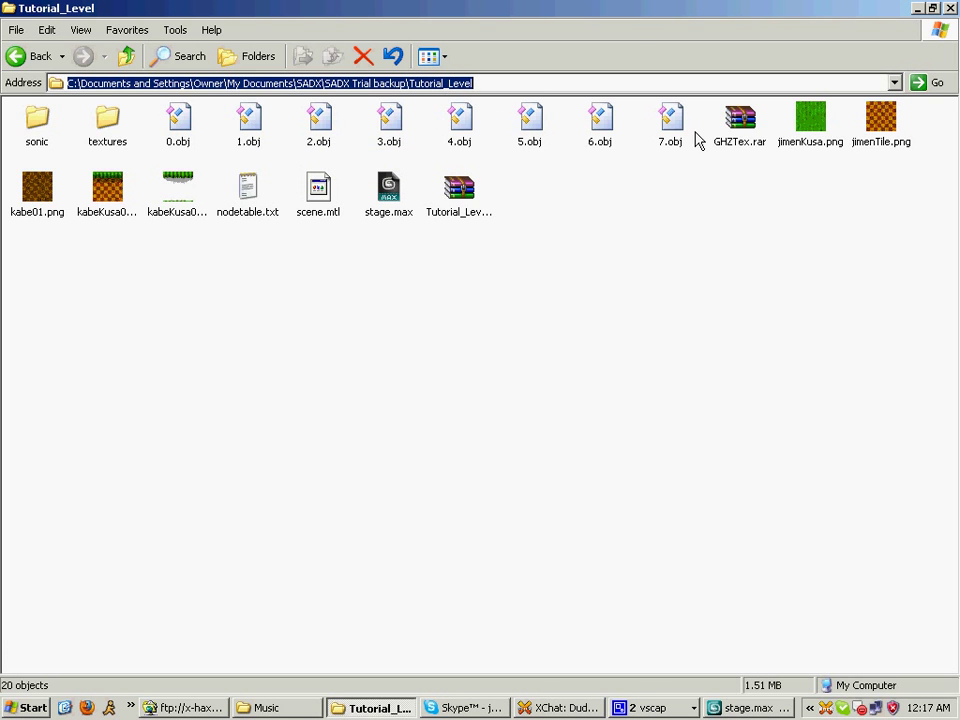
# - Switch back to 3ds Max, set the exporter's output path to the copied Tutorial_Level path, and enable Export Vcolors
pyautogui.click(745, 708)
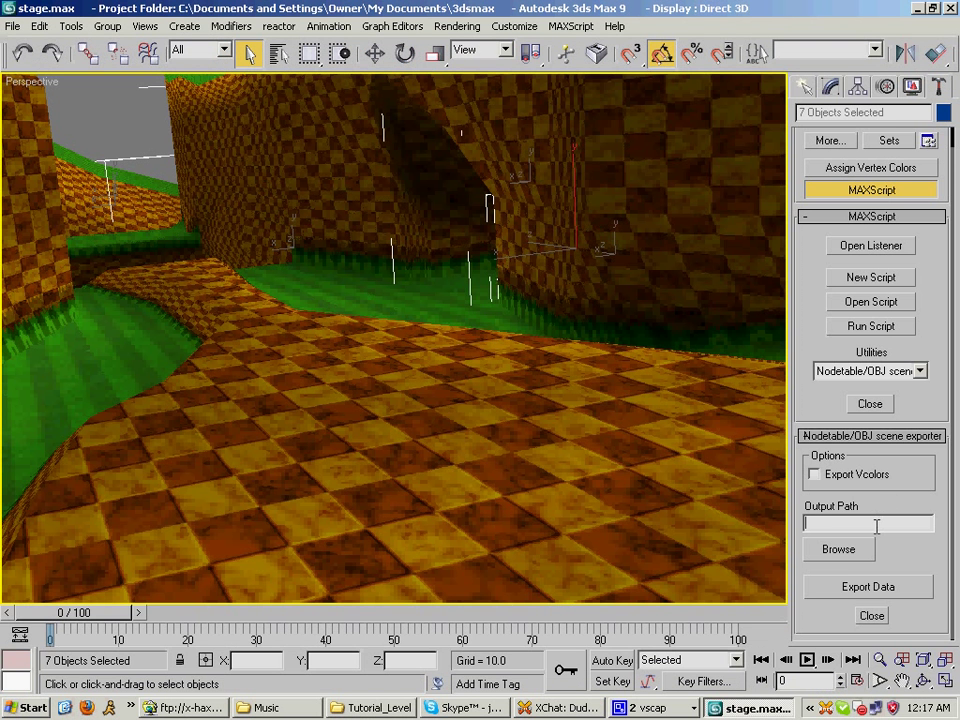
pyautogui.rightClick(876, 527)
pyautogui.click(905, 574)
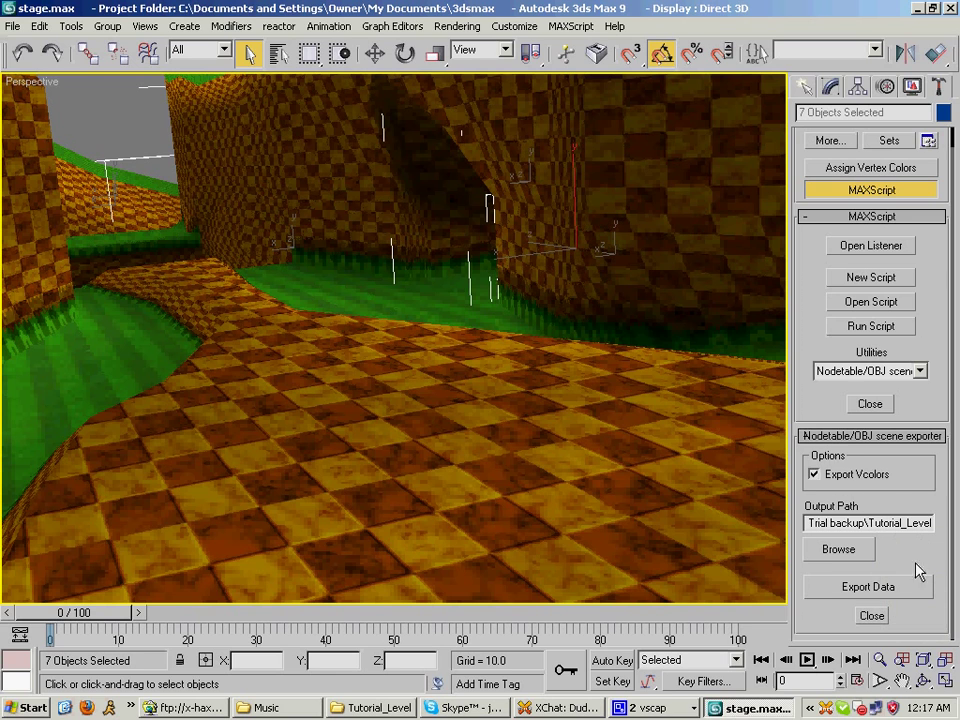
# - Export the selected stage sections with the Nodetable/OBJ scene exporter and dismiss the completion message
pyautogui.moveTo(916, 564); pyautogui.dragTo(908, 571)
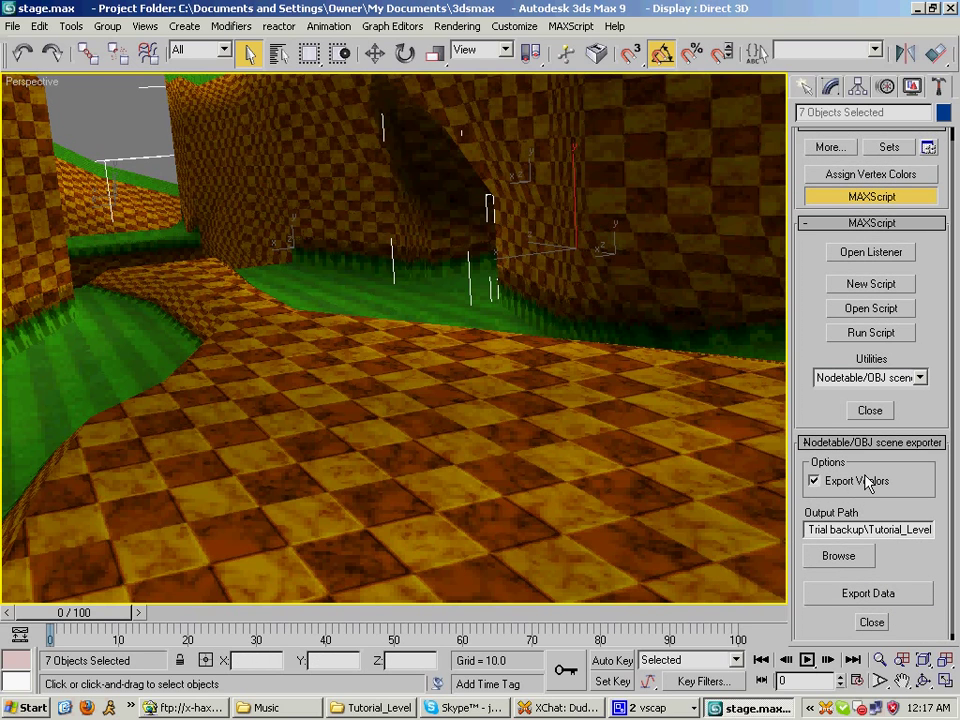
pyautogui.scroll(-1, 878, 577)
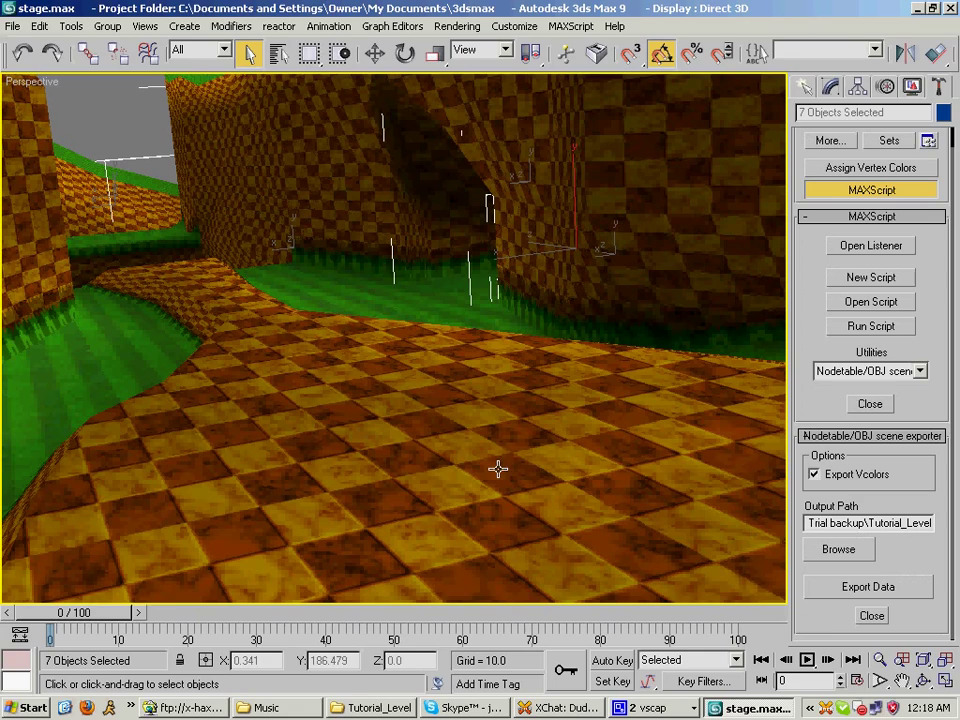
pyautogui.click(876, 590)
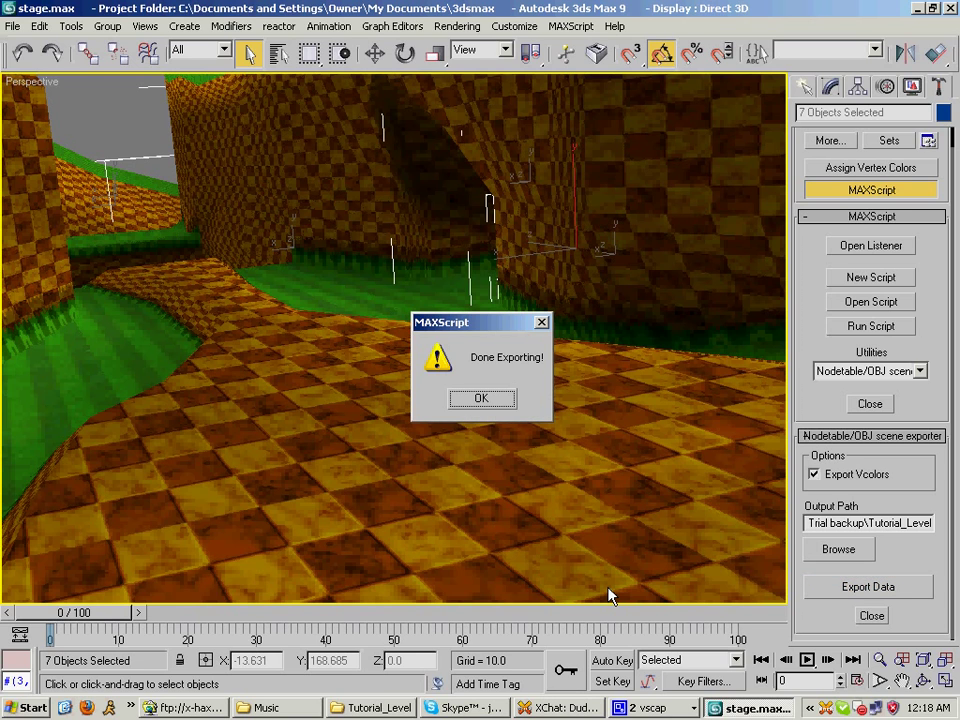
pyautogui.click(481, 398)
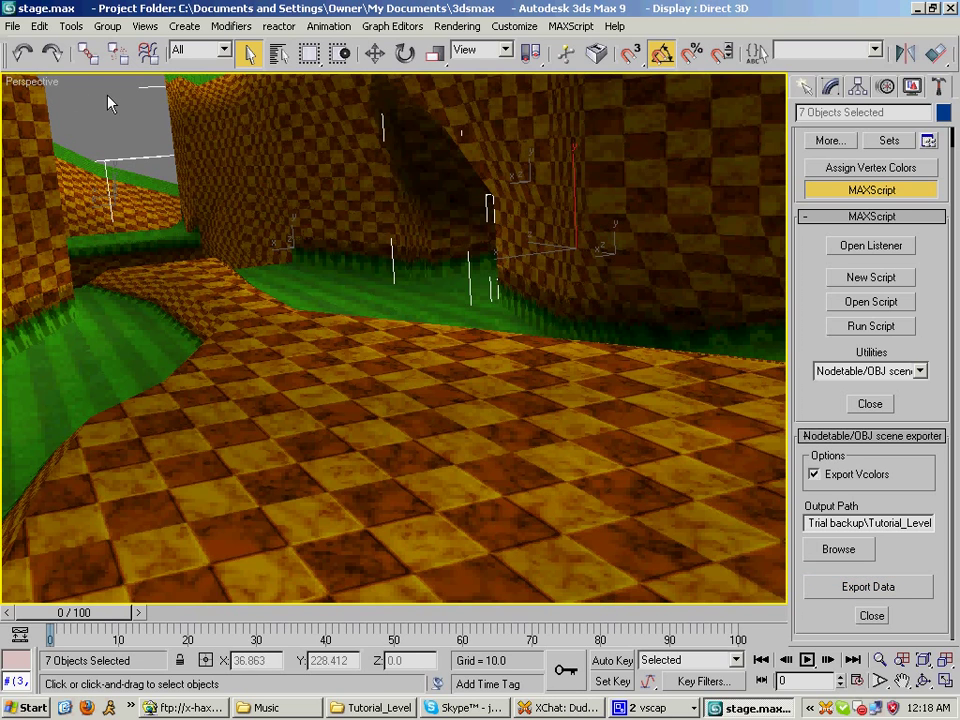
# - Switch to the Tutorial_Level folder in Windows Explorer, inspect the exported node positions and rotations in nodetable.txt with Notepad++, and close the editor
pyautogui.click(80, 74)
pyautogui.click(362, 710)
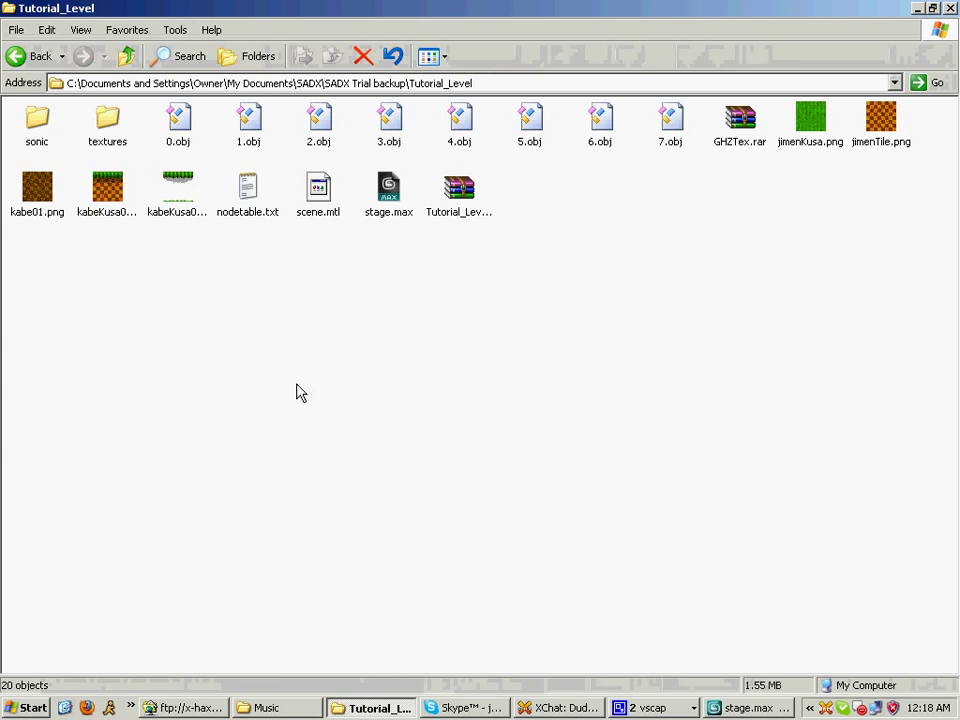
pyautogui.rightClick(257, 207)
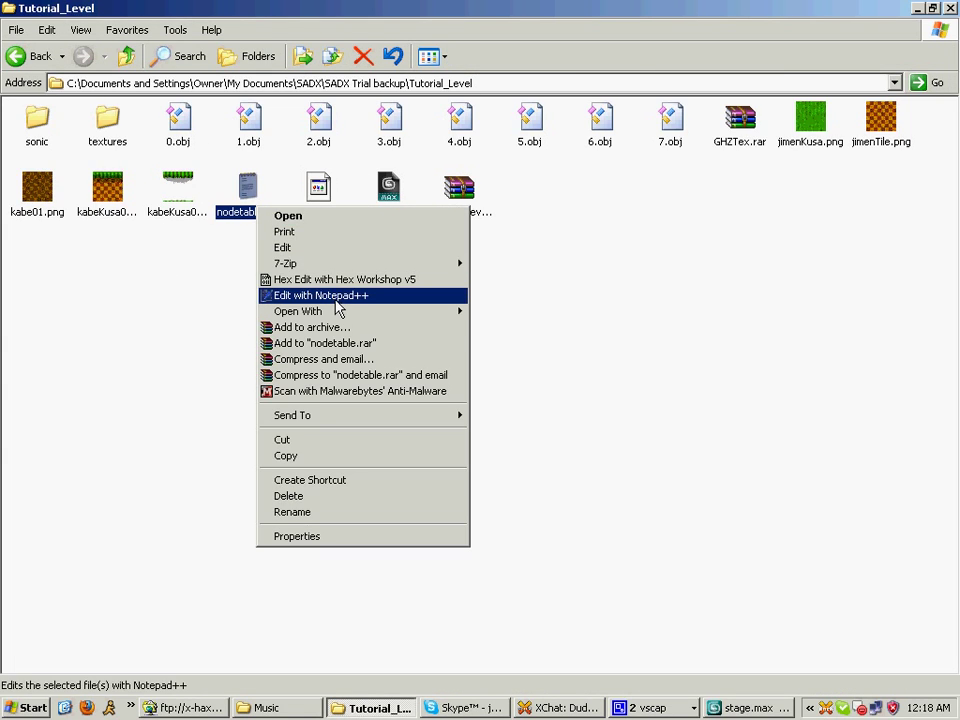
pyautogui.click(335, 296)
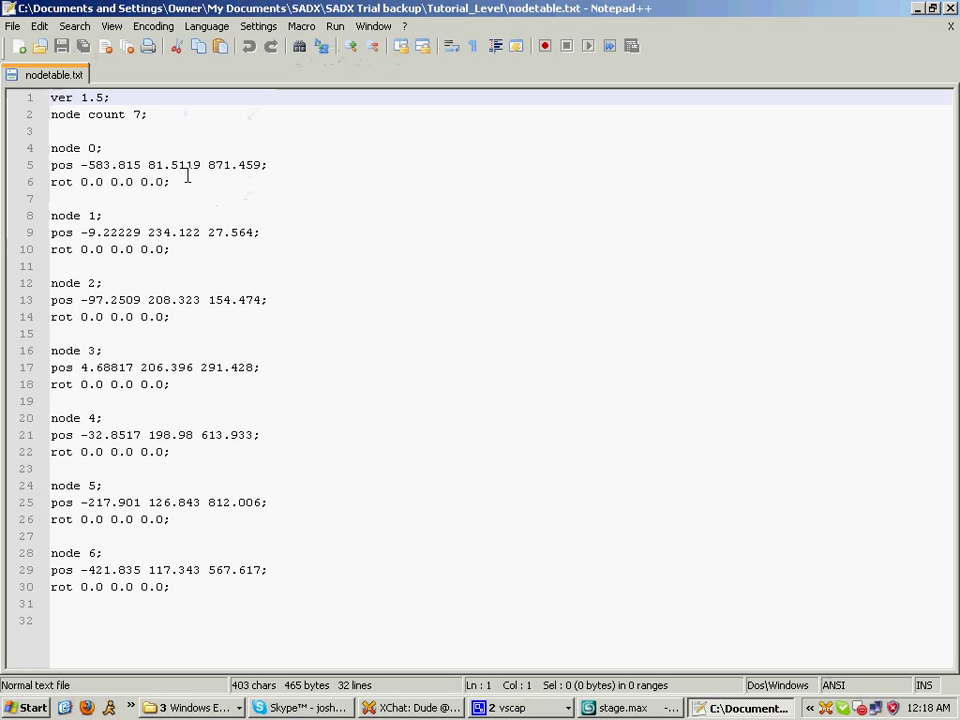
pyautogui.click(55, 604)
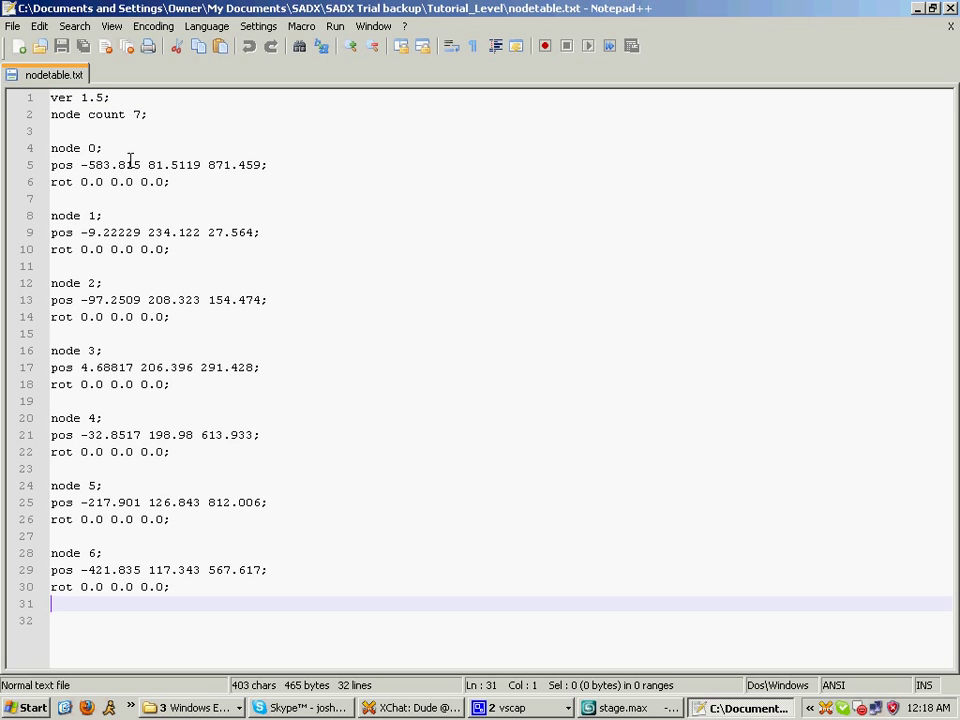
pyautogui.click(950, 26)
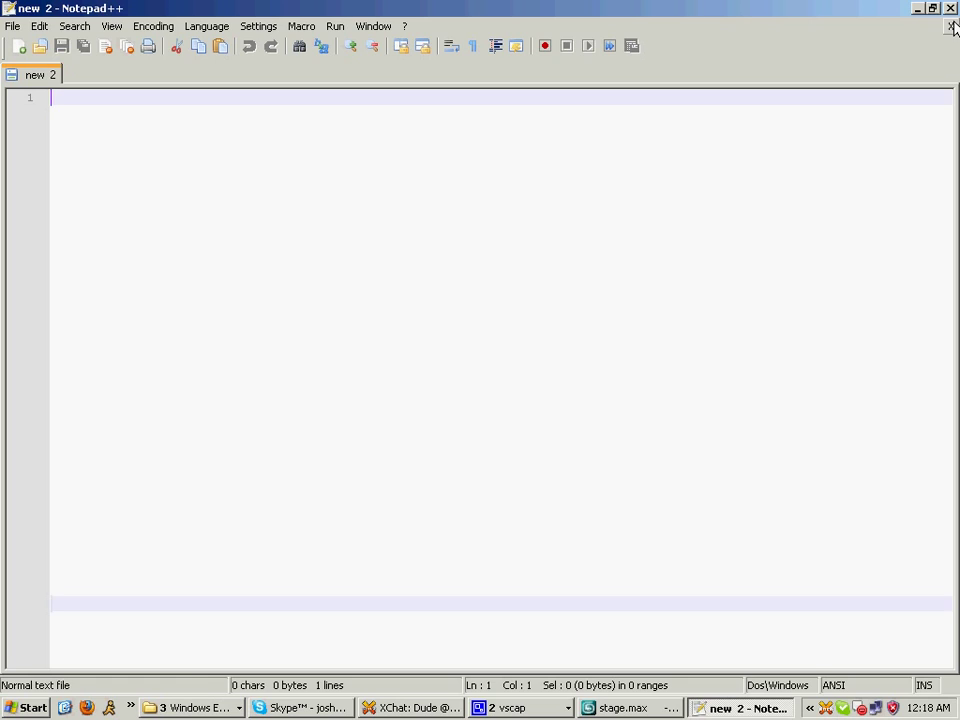
pyautogui.click(950, 8)
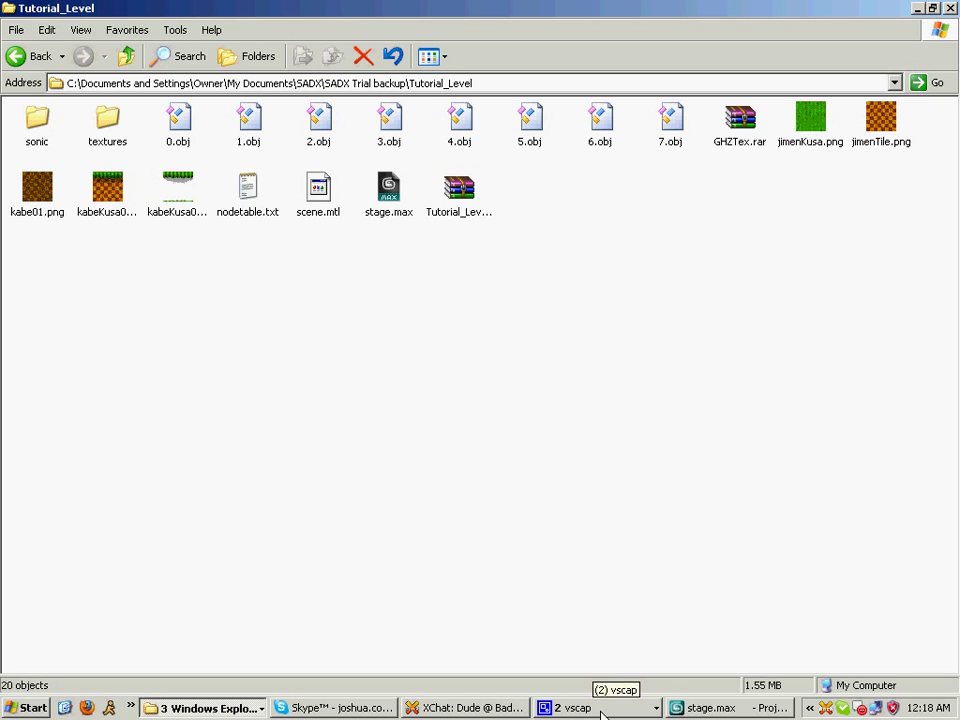
pyautogui.click(601, 712)
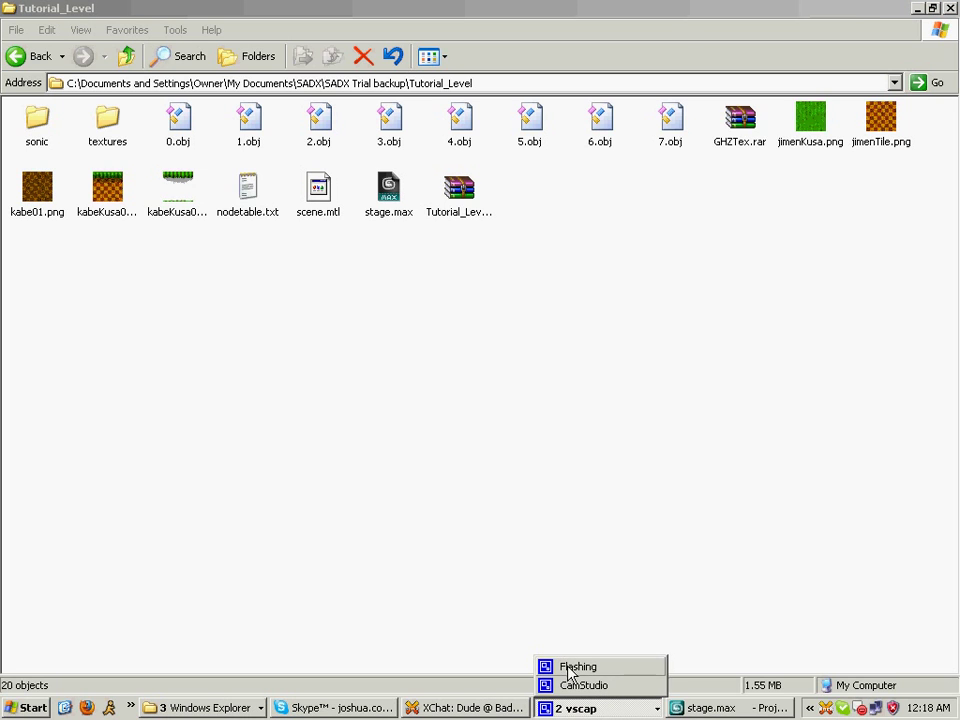
pyautogui.click(508, 591)
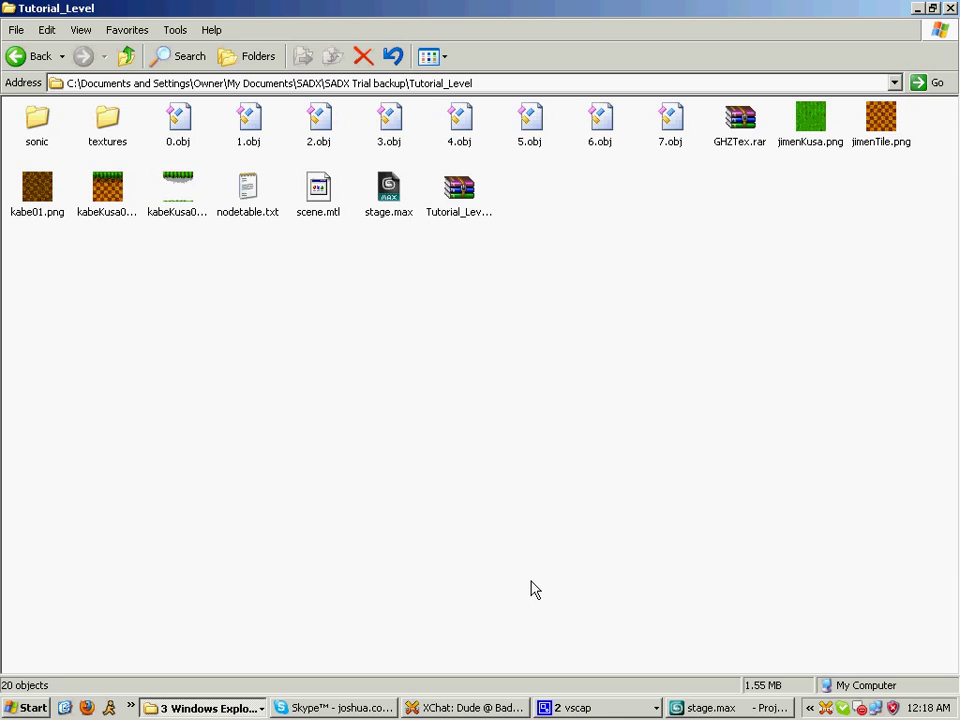